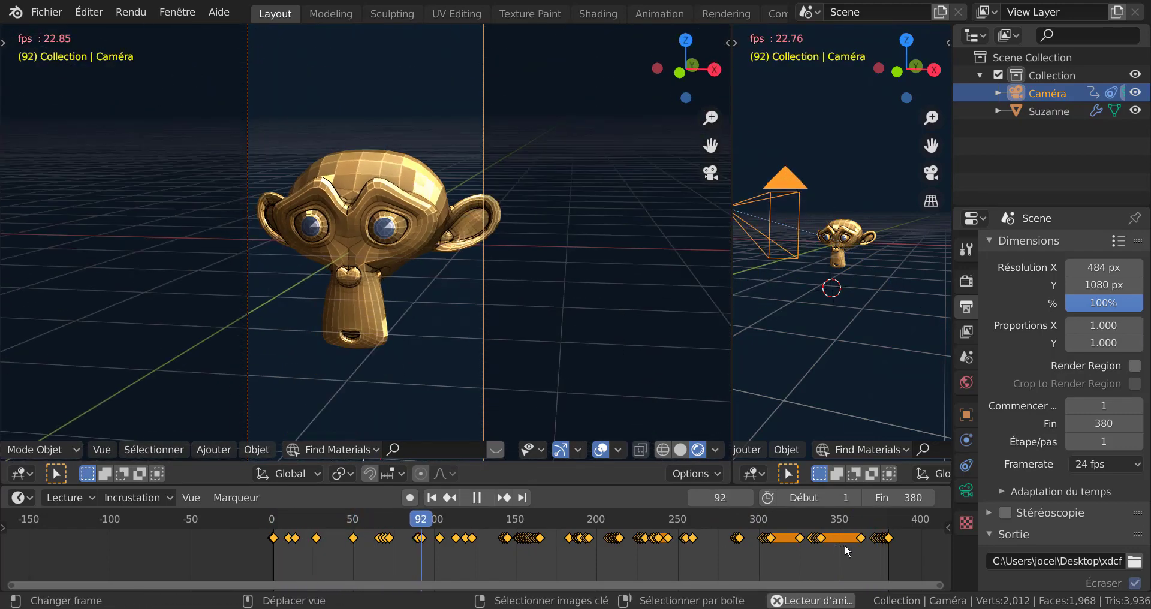
Step: Examine the camera's animation keyframes along the timeline, both close up and across the full frame range
{"action": "scroll", "coordinate": [617, 547], "scroll_direction": "up", "scroll_amount": 2}
{"action": "scroll", "coordinate": [617, 548], "scroll_direction": "up", "scroll_amount": 9}
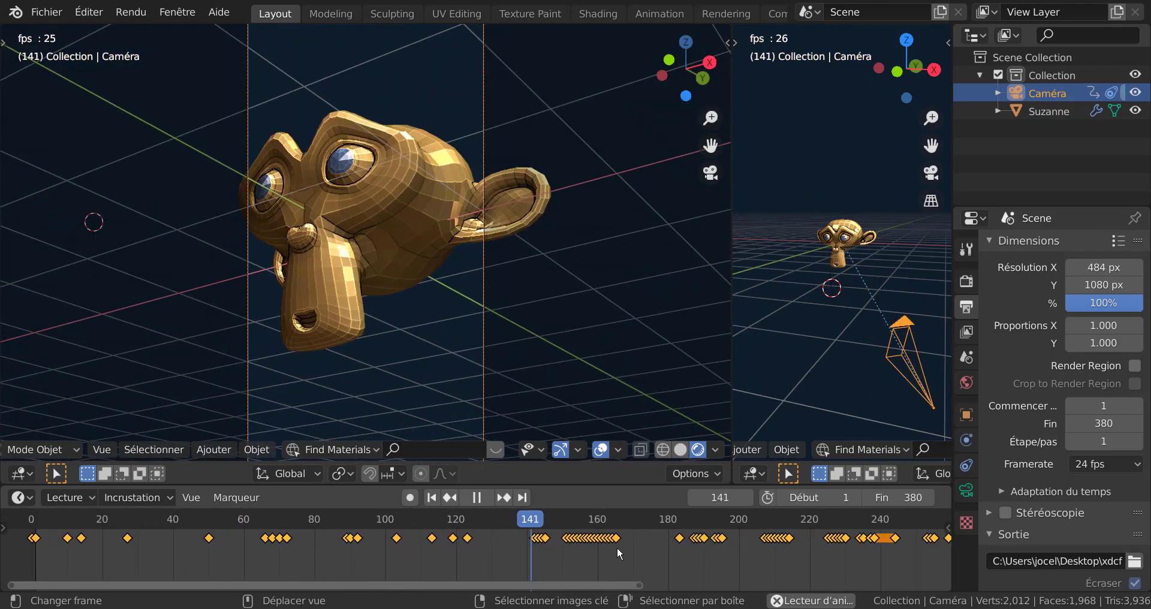
{"action": "scroll", "coordinate": [617, 548], "scroll_direction": "down", "scroll_amount": 14}
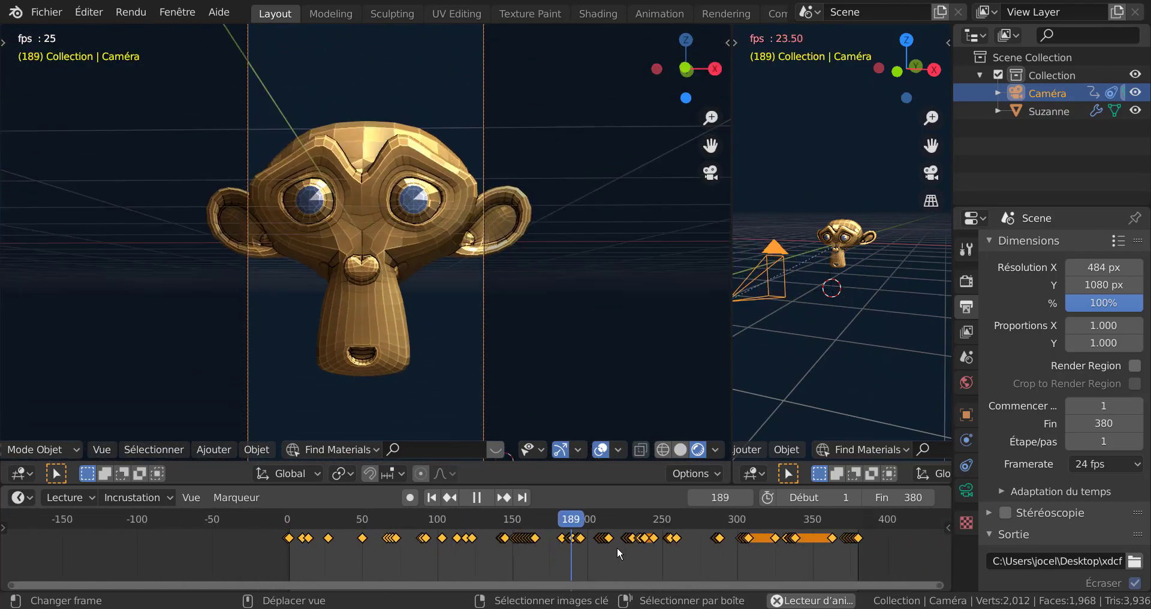
{"action": "scroll", "coordinate": [617, 547], "scroll_direction": "down", "scroll_amount": 2}
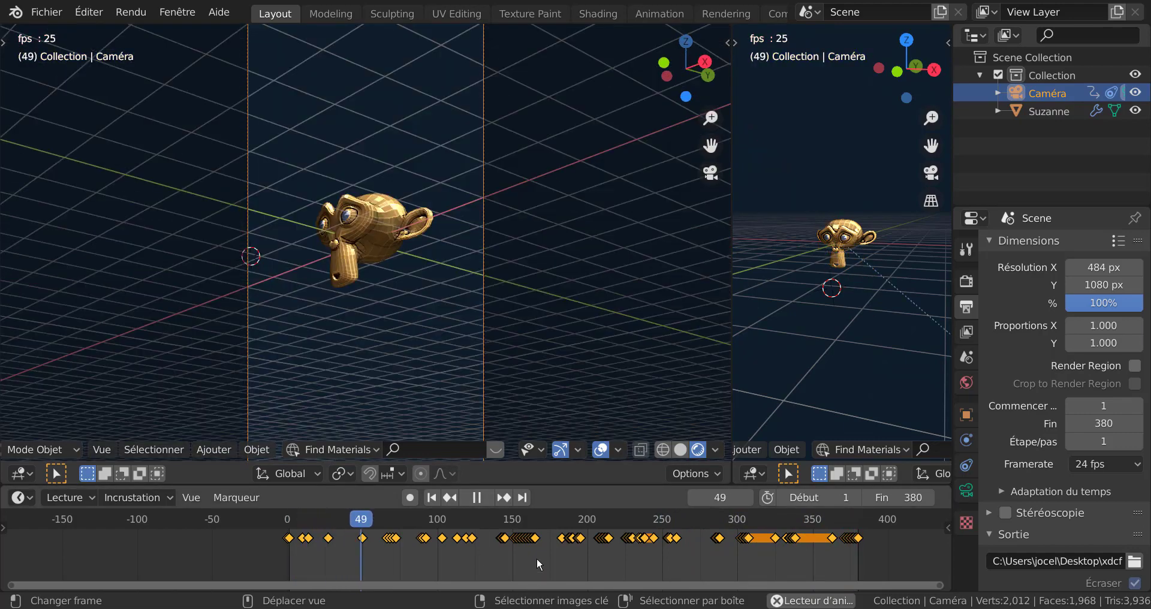
Step: Deselect the camera's keyframes and bring up the keyframe interpolation options
{"action": "left_click", "coordinate": [537, 558]}
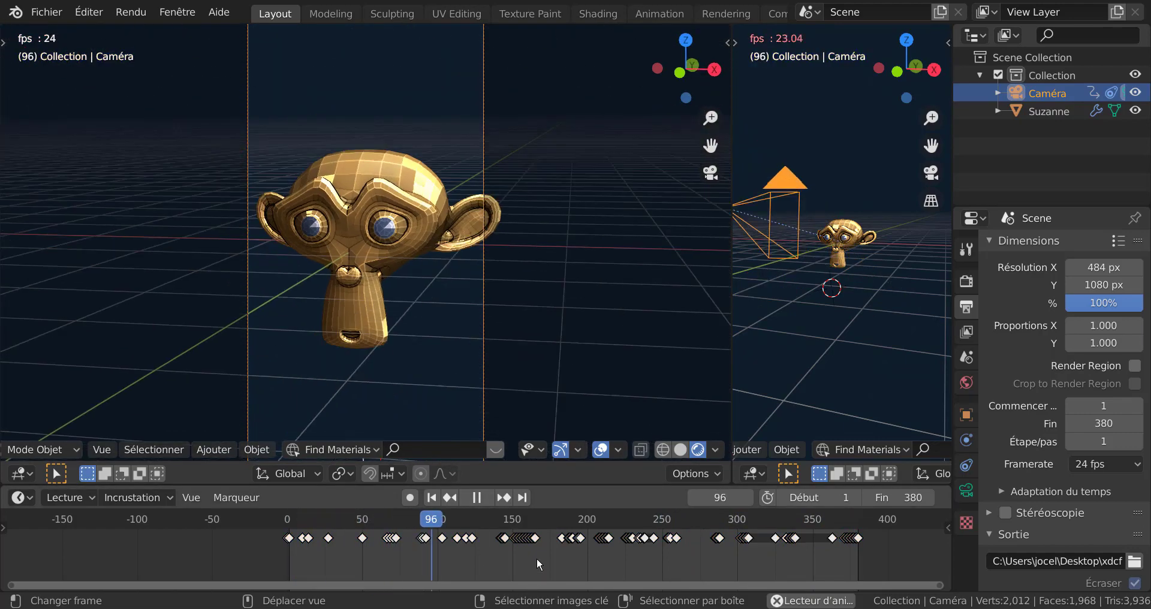
{"action": "key", "text": "t"}
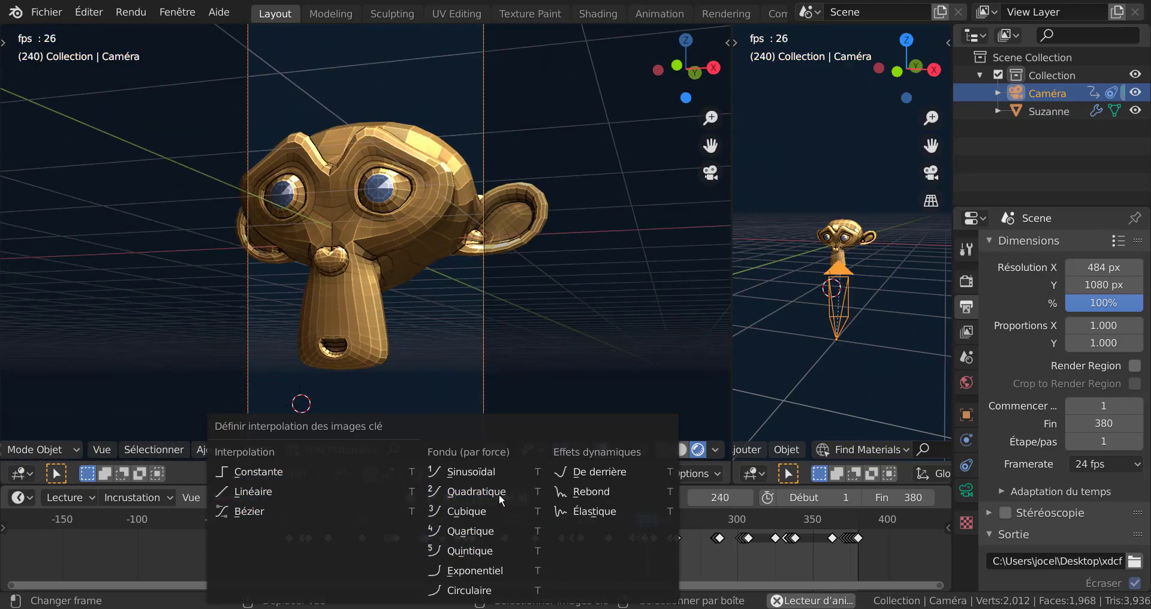
{"action": "left_click", "coordinate": [497, 528]}
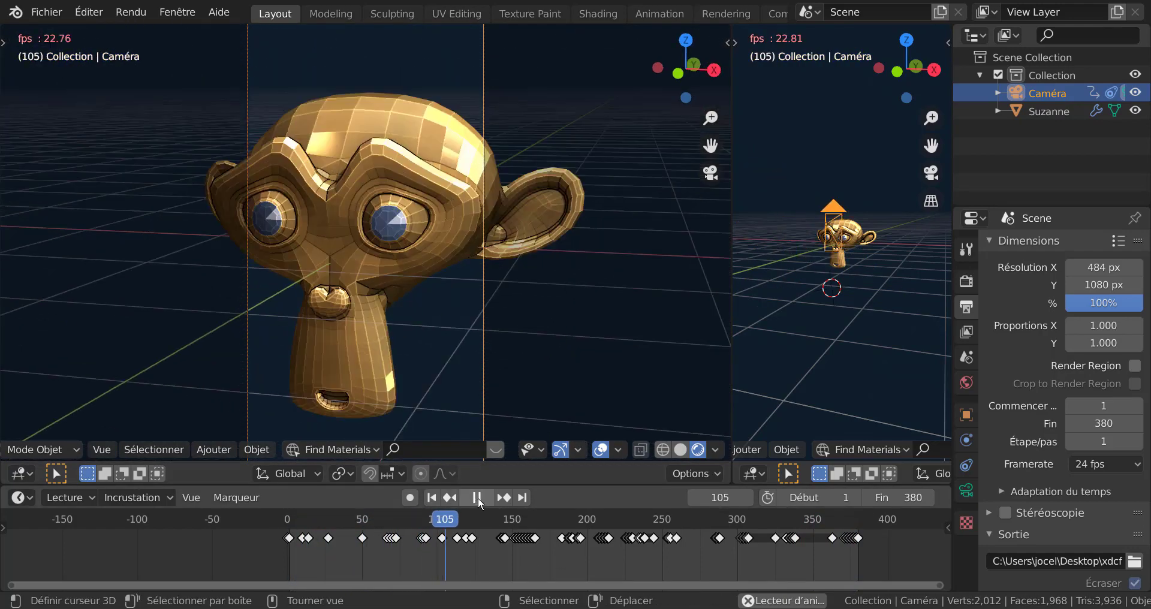
Step: Stop the animation playback and widen the properties area
{"action": "left_click", "coordinate": [478, 498]}
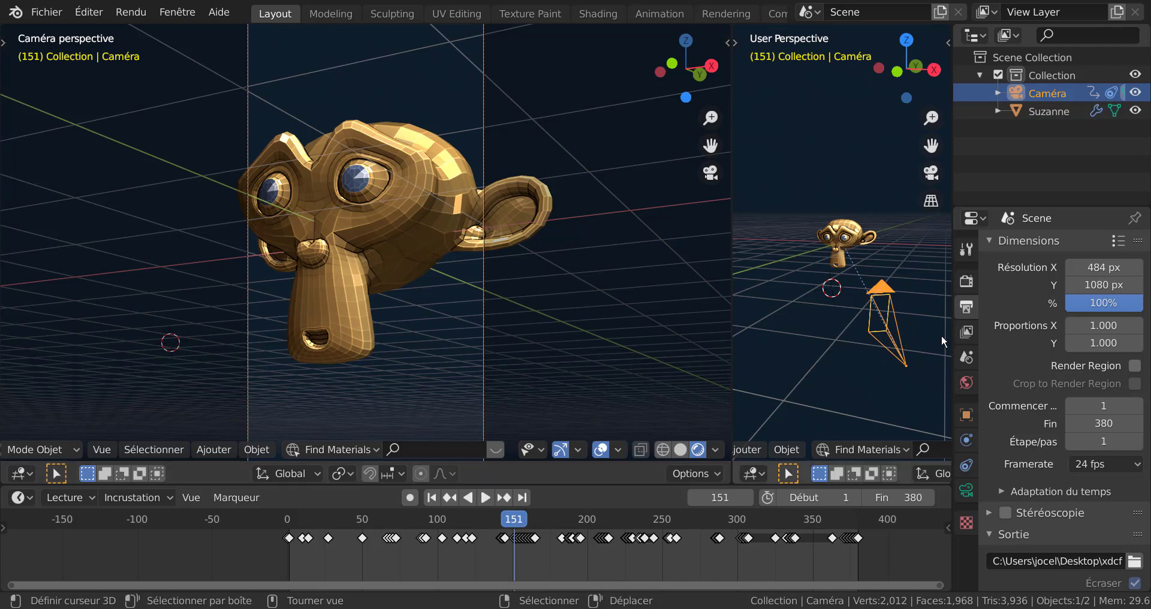
{"action": "left_click_drag", "start_coordinate": [953, 317], "coordinate": [865, 318]}
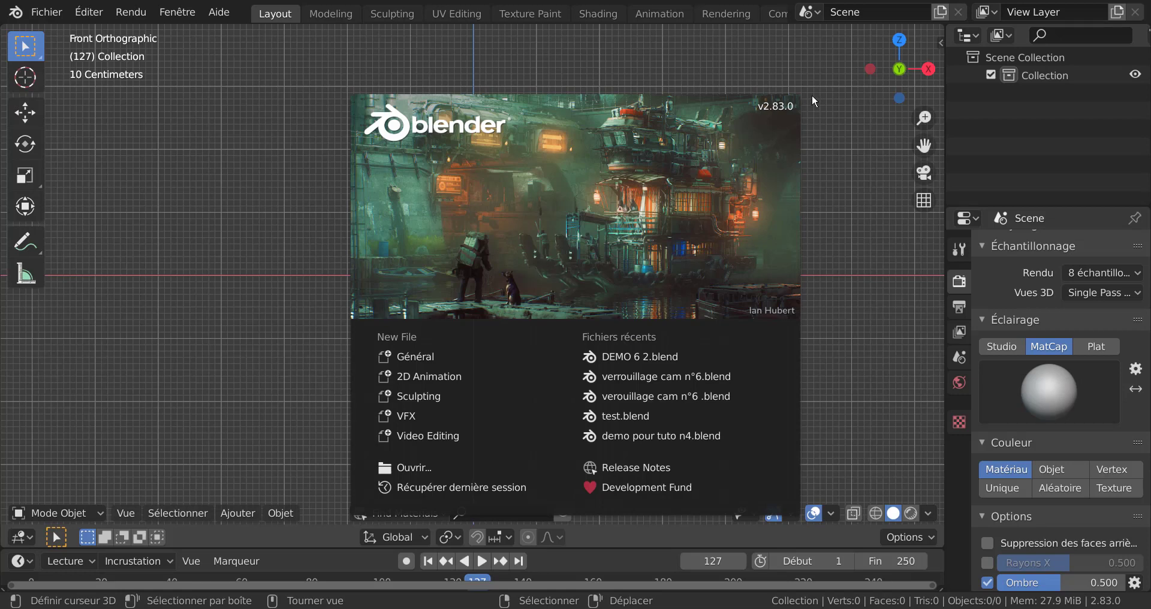
Step: Dismiss the splash screen and add a camera and a monkey mesh to the empty scene
{"action": "left_click", "coordinate": [833, 149]}
{"action": "left_click", "coordinate": [239, 516]}
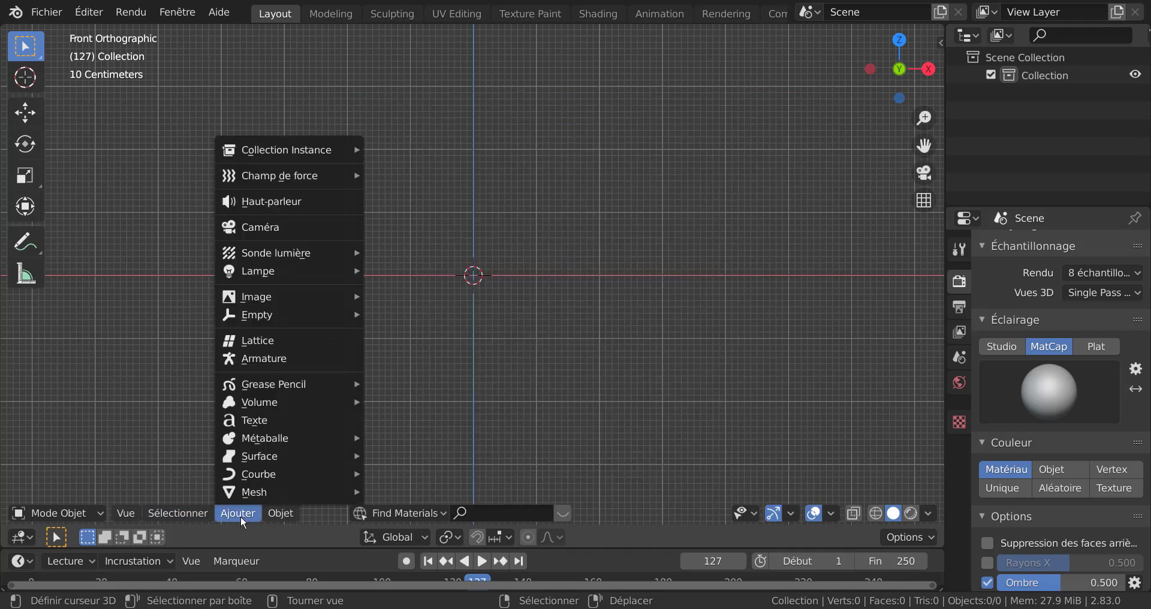
{"action": "mouse_move", "coordinate": [247, 493]}
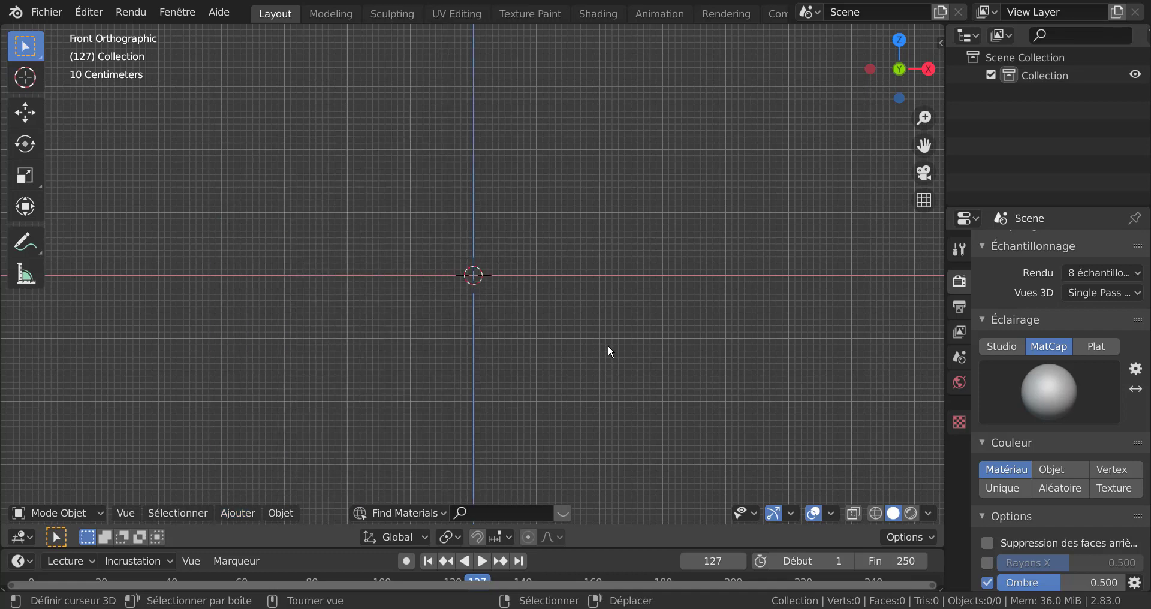
{"action": "left_click", "coordinate": [225, 515]}
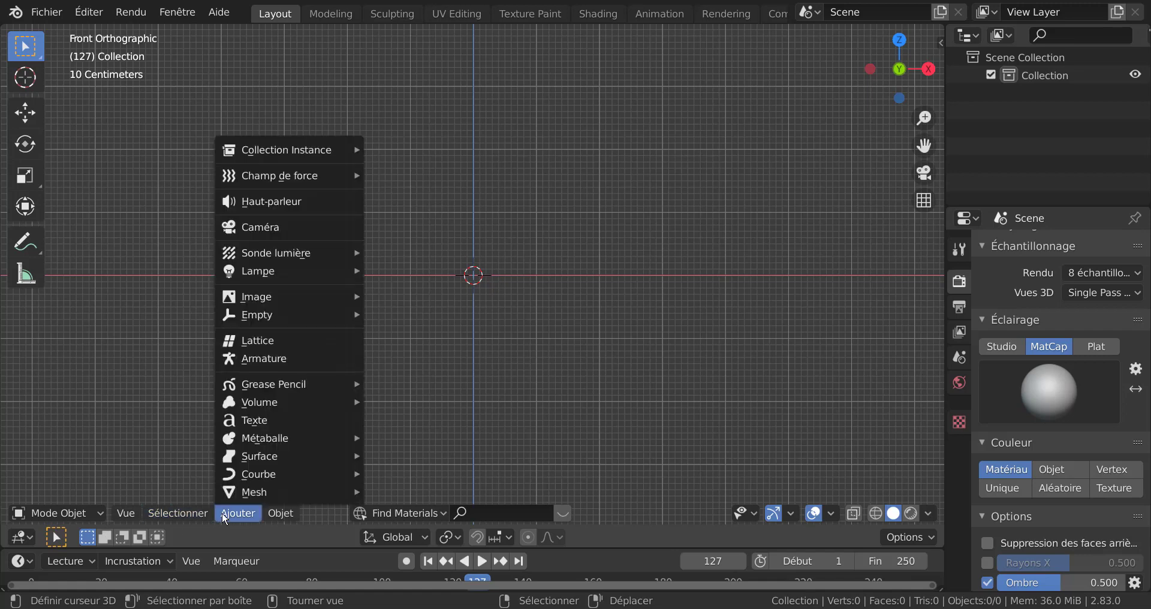
{"action": "left_click", "coordinate": [250, 228]}
{"action": "left_click", "coordinate": [249, 518]}
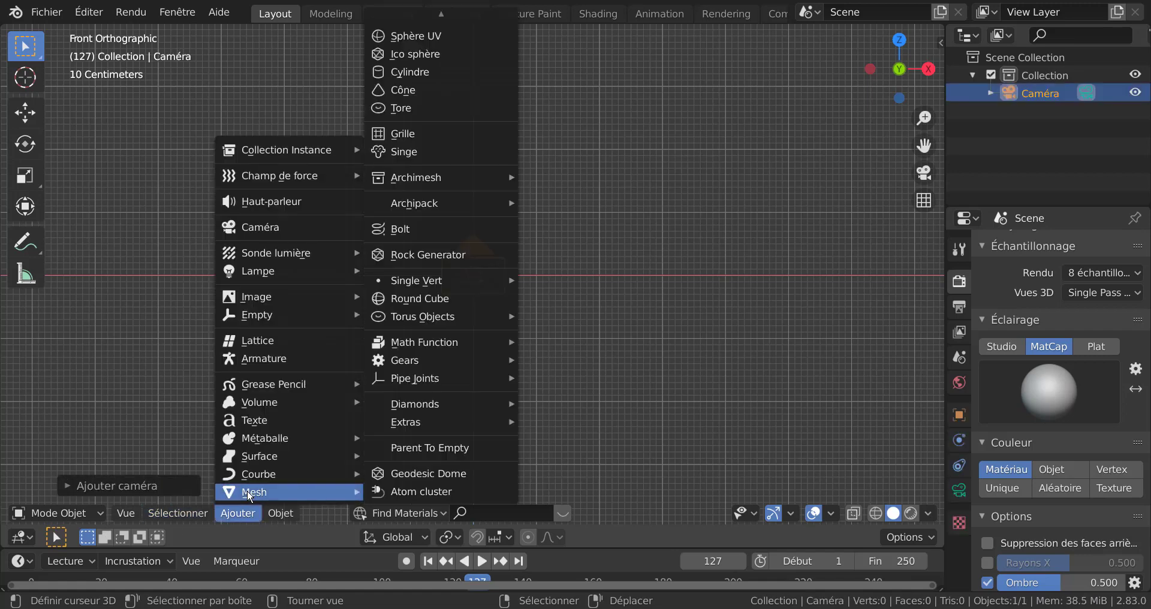
{"action": "left_click", "coordinate": [406, 153]}
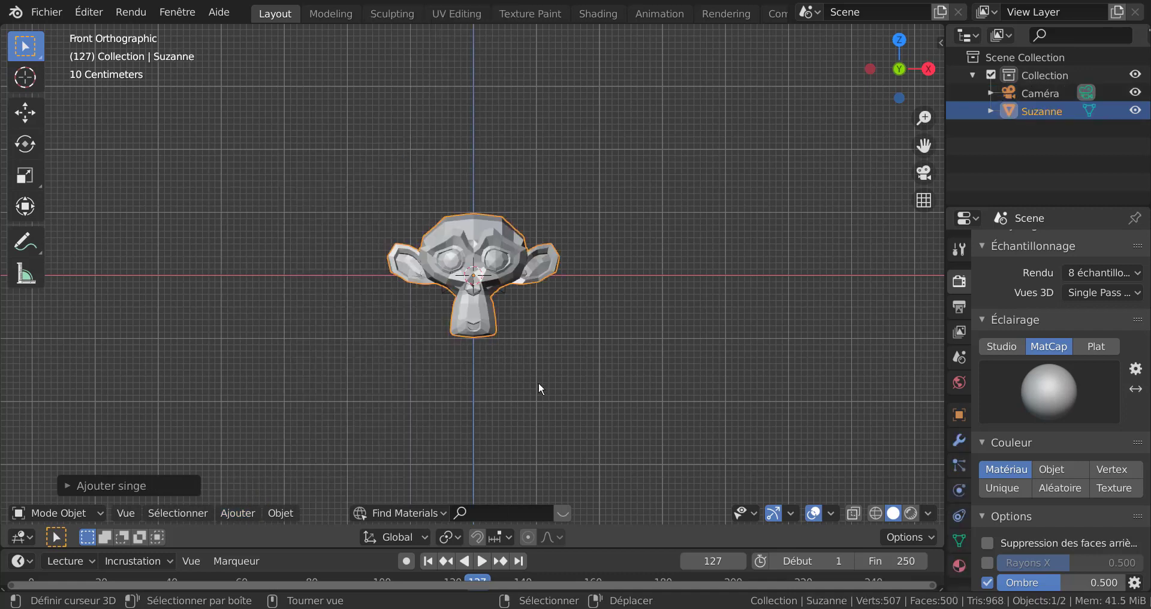
Step: Move the camera along the Y axis to a position in front of the monkey's face
{"action": "scroll", "coordinate": [468, 401], "scroll_direction": "down", "scroll_amount": 3}
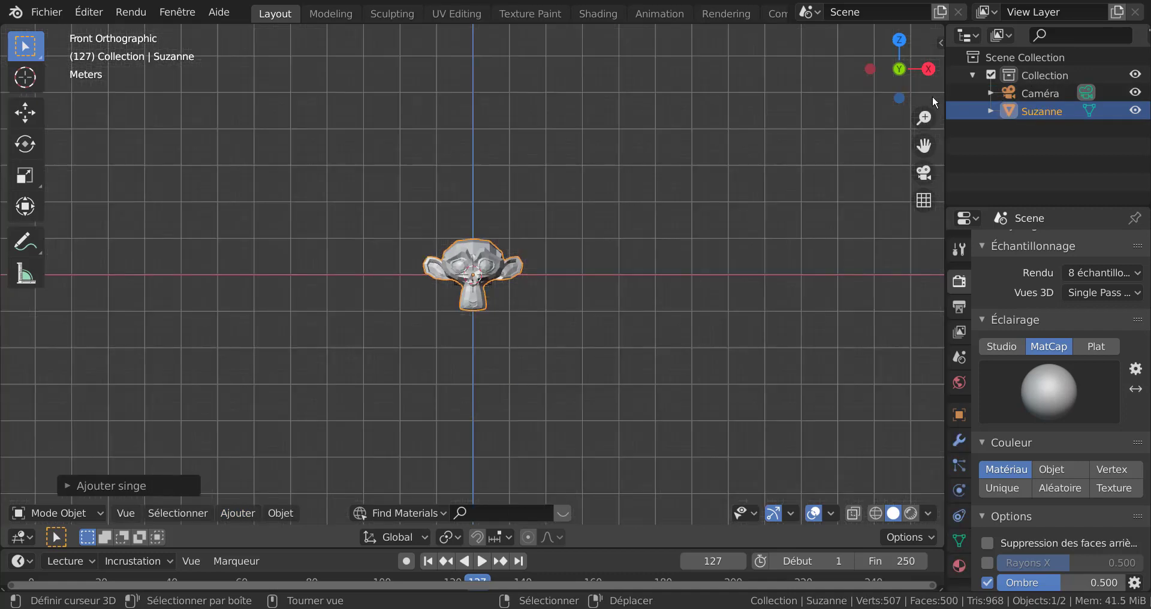
{"action": "left_click", "coordinate": [1035, 93]}
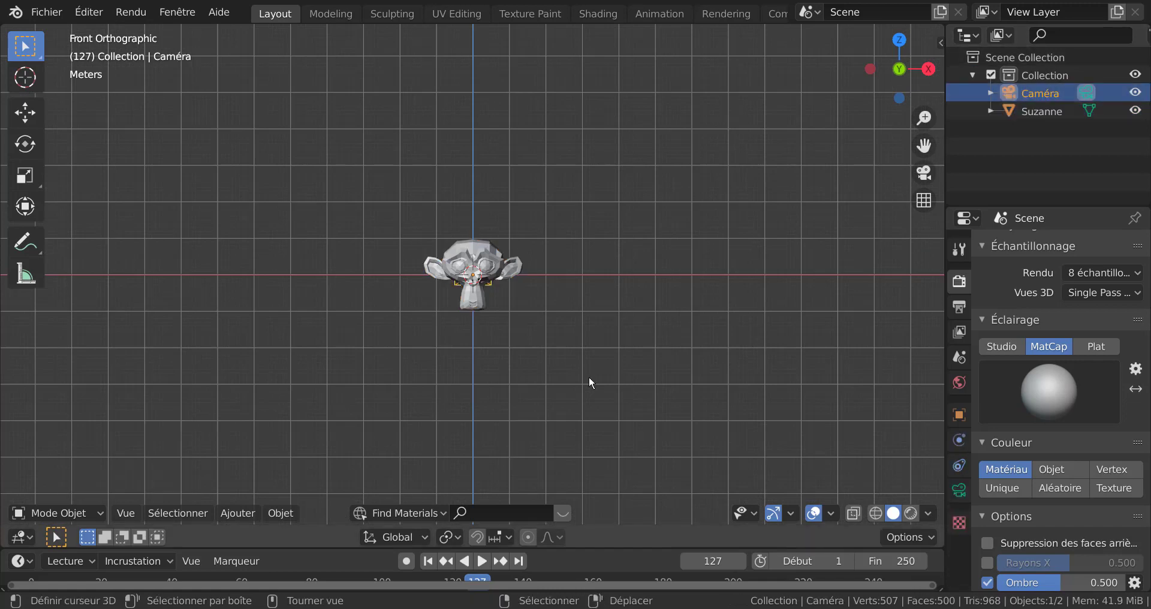
{"action": "middle_click_drag", "start_coordinate": [591, 379], "coordinate": [621, 338]}
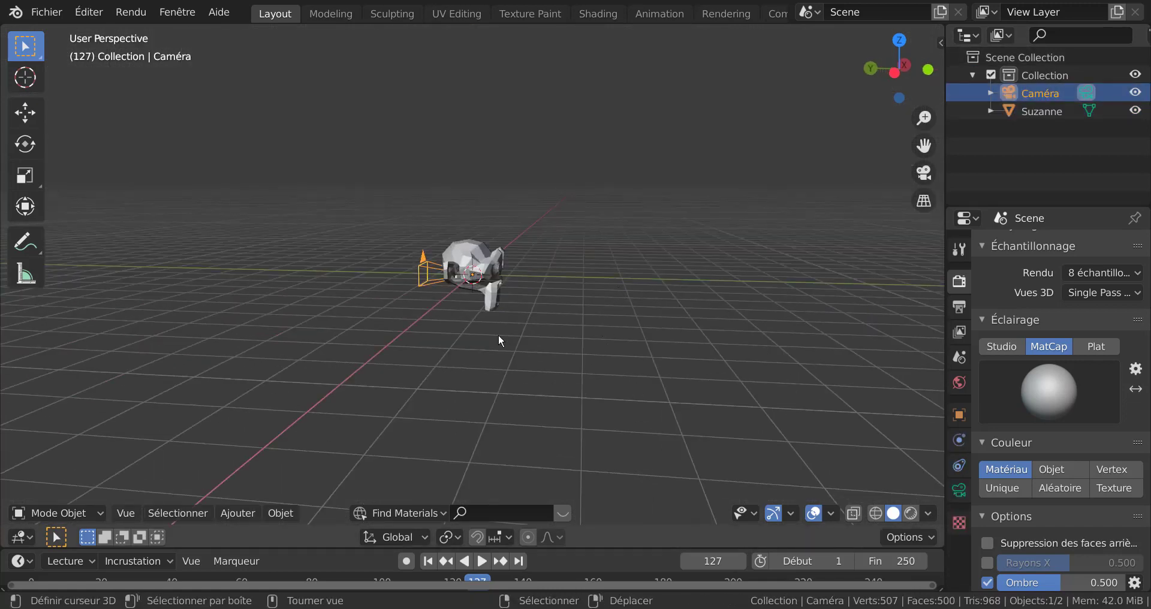
{"action": "key", "text": "g"}
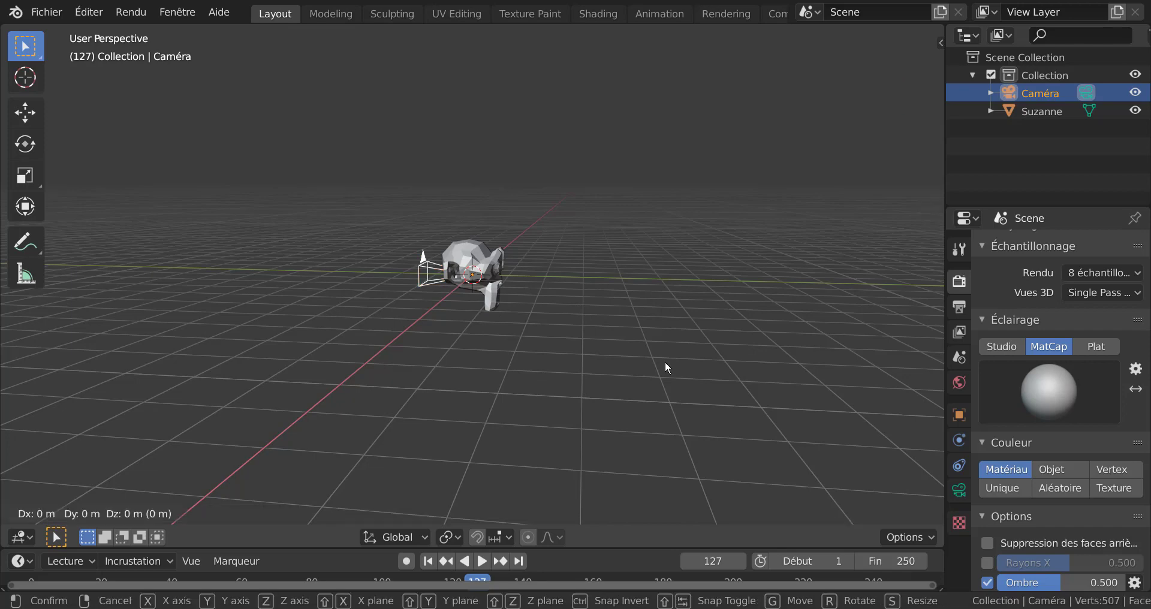
{"action": "key", "text": "y"}
{"action": "left_click", "coordinate": [769, 401]}
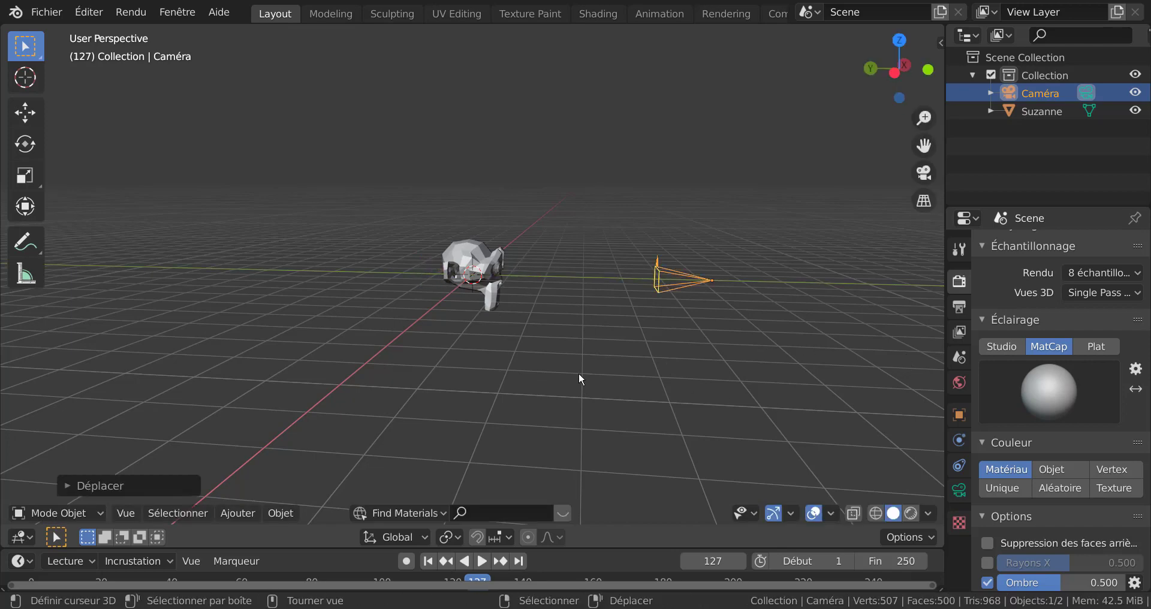
Step: Compare the camera view with the camera's position in the scene, ending in the camera view
{"action": "key", "text": "KP_0"}
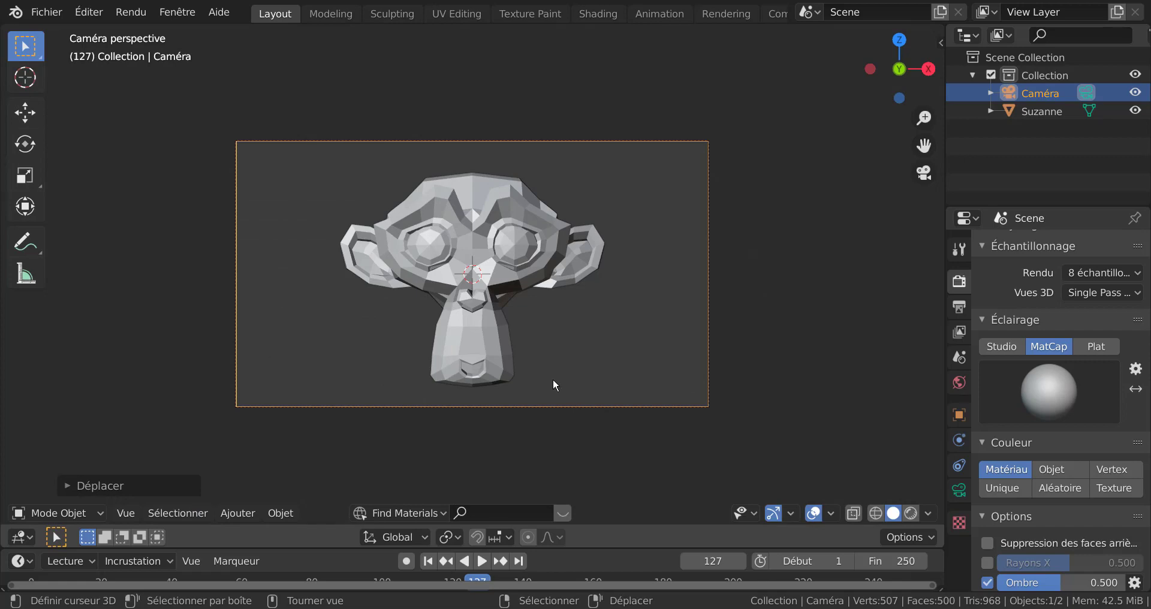
{"action": "scroll", "coordinate": [538, 412], "scroll_direction": "down", "scroll_amount": 3}
{"action": "middle_click_drag", "start_coordinate": [522, 384], "coordinate": [554, 249]}
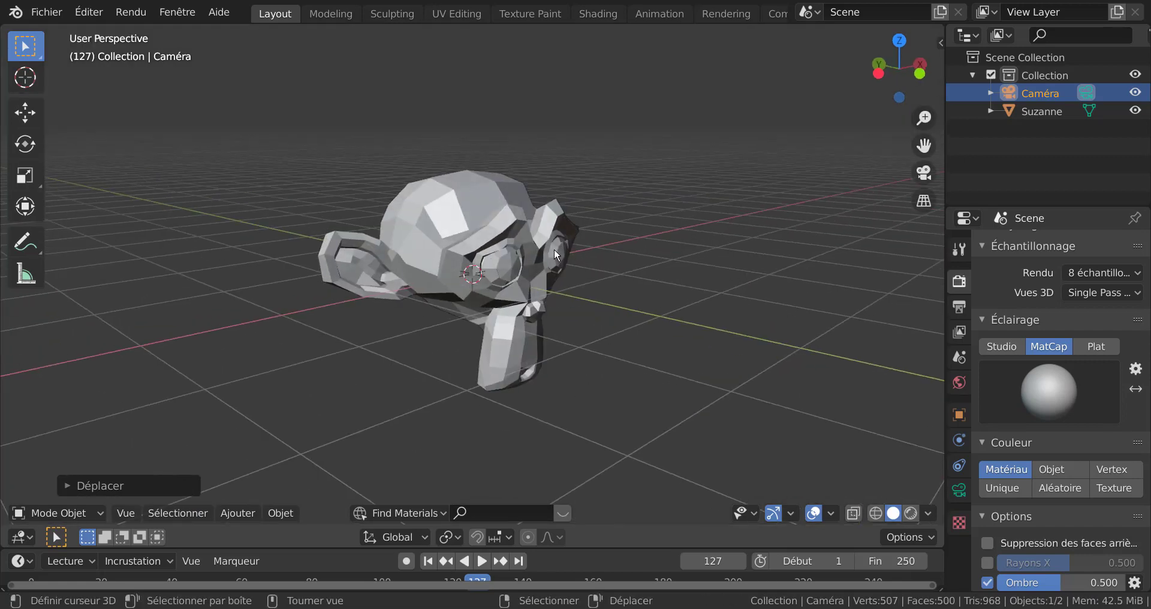
{"action": "scroll", "coordinate": [551, 264], "scroll_direction": "down", "scroll_amount": 5}
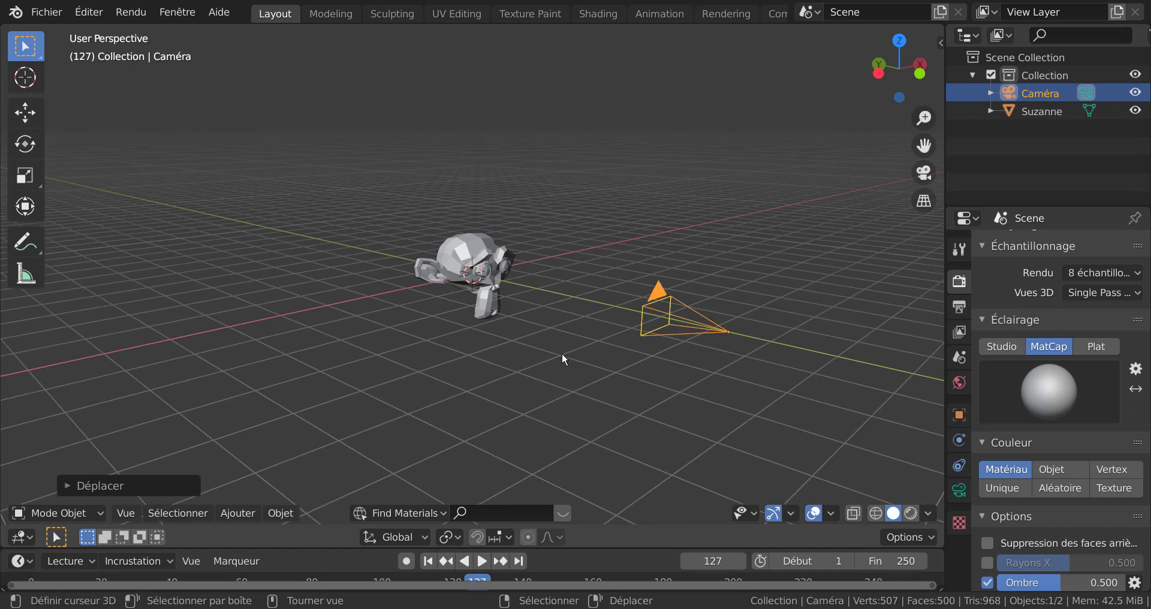
{"action": "key", "text": "KP_0"}
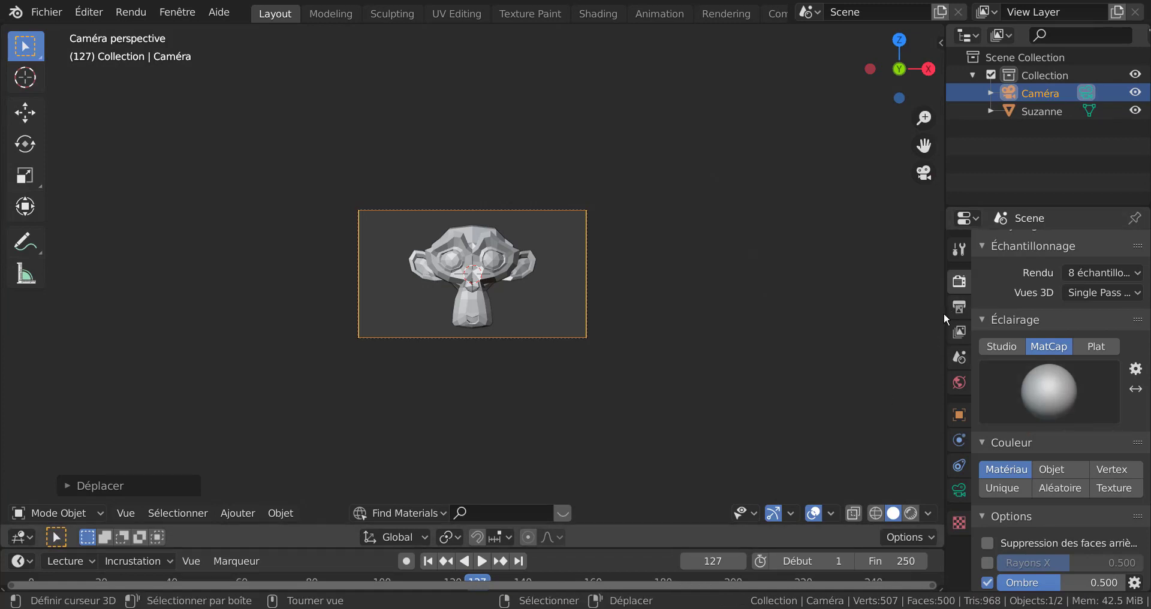
Step: Set the output resolution X to 480 px and render the current frame as a test image
{"action": "left_click_drag", "start_coordinate": [945, 310], "coordinate": [768, 330]}
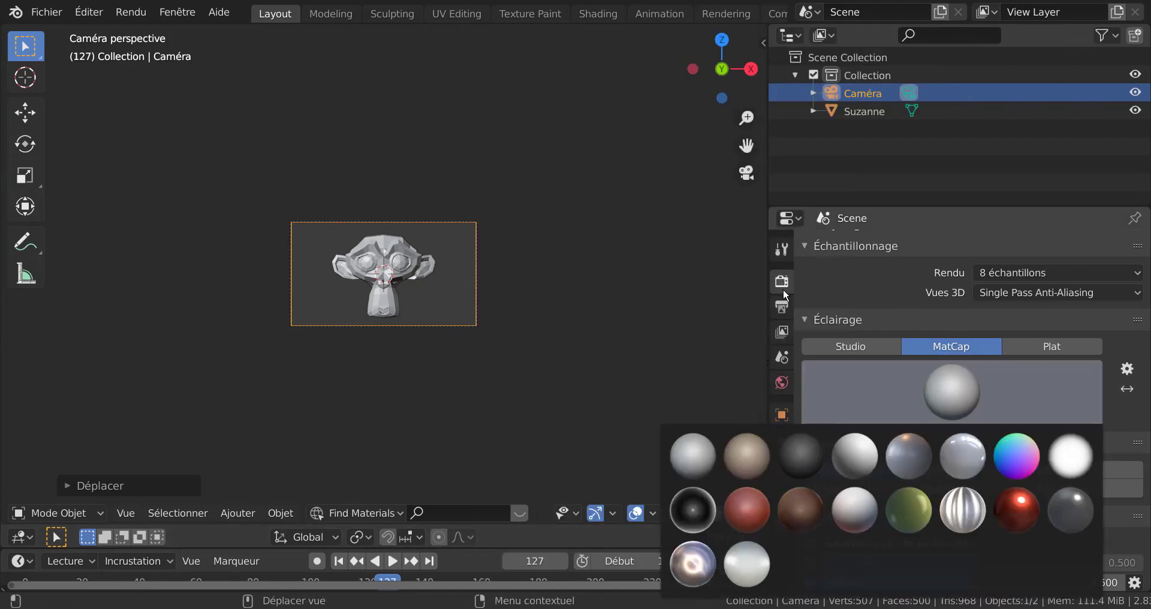
{"action": "left_click", "coordinate": [782, 290]}
{"action": "left_click", "coordinate": [782, 307]}
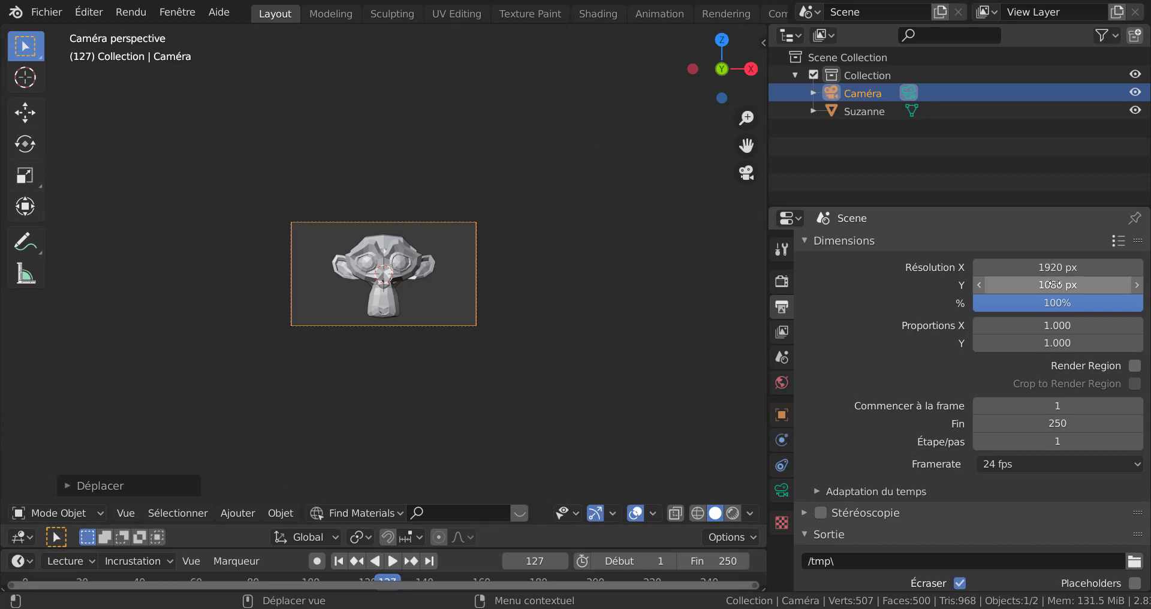
{"action": "left_click_drag", "start_coordinate": [1051, 267], "coordinate": [967, 267]}
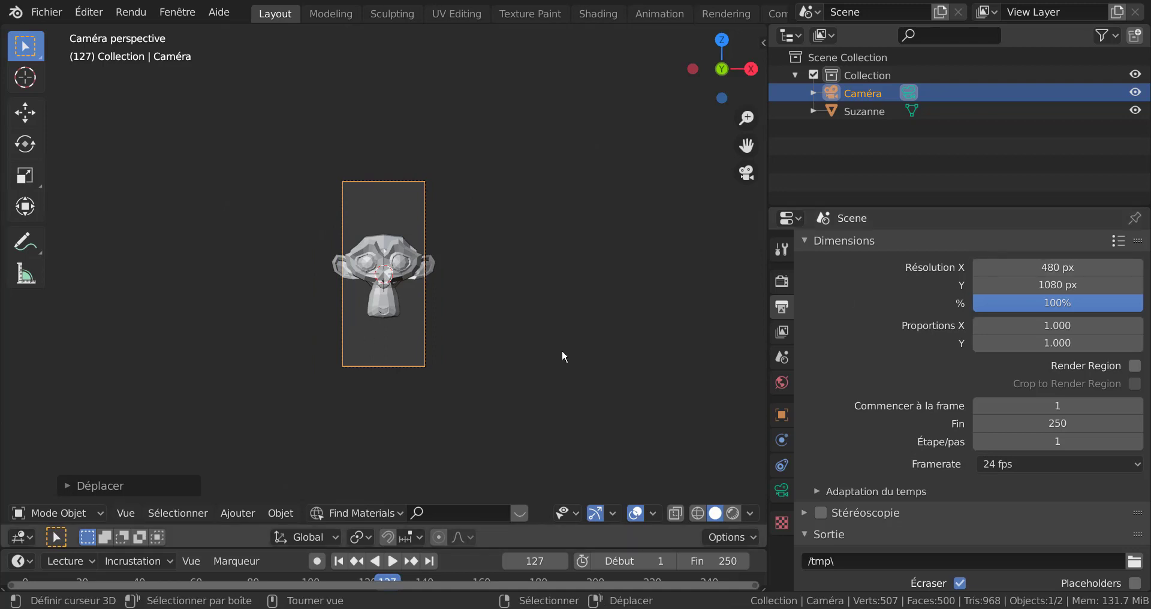
{"action": "key", "text": "F12"}
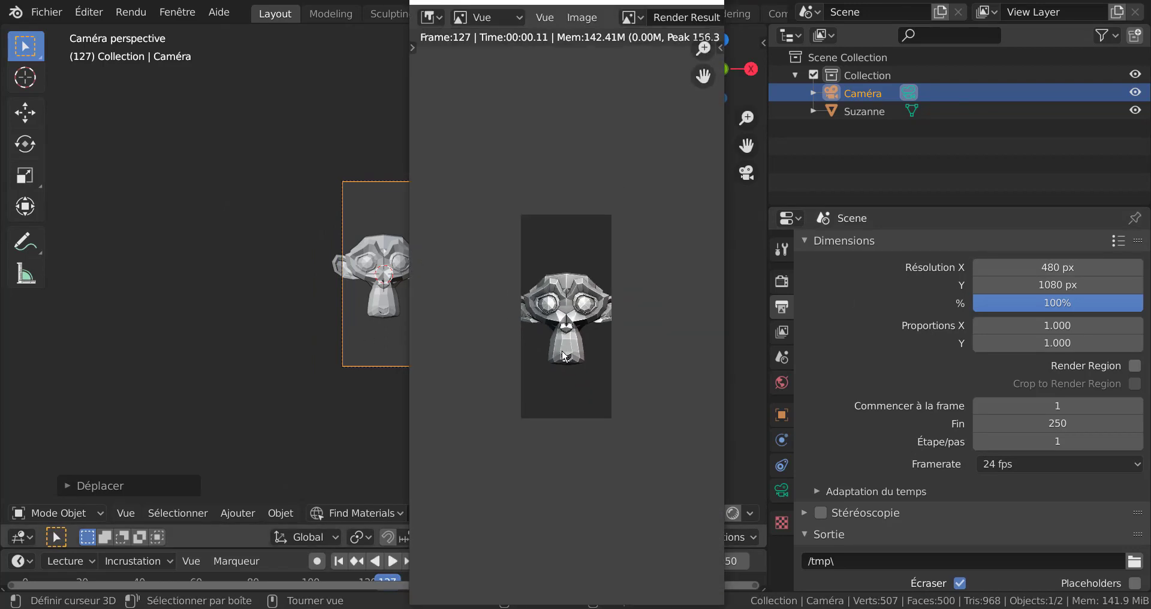
{"action": "scroll", "coordinate": [563, 357], "scroll_direction": "up", "scroll_amount": 1}
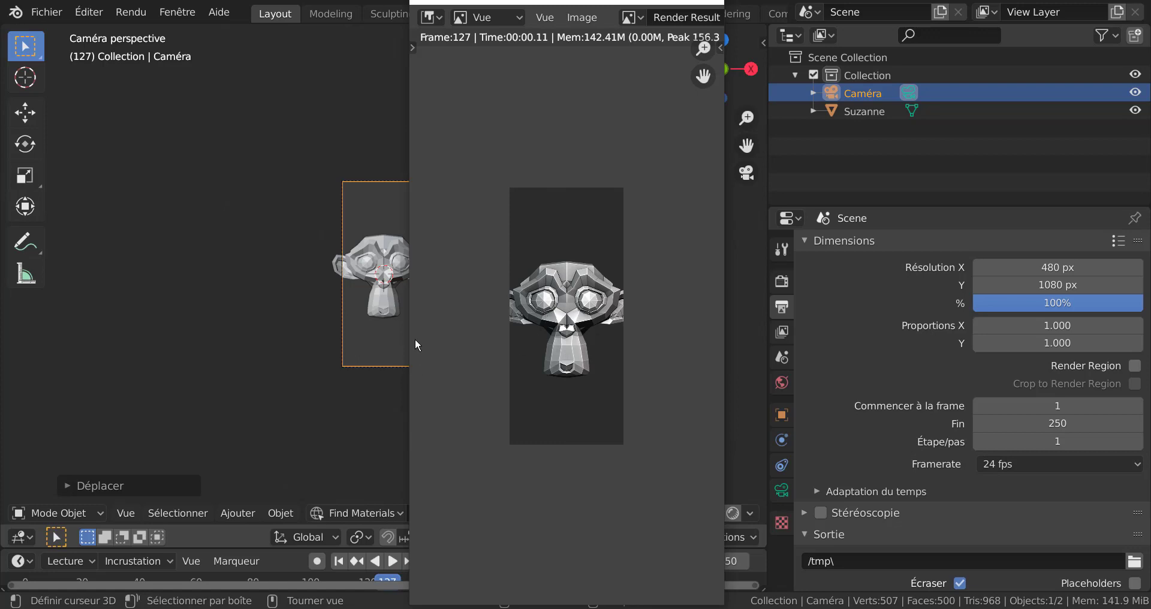
Step: Set the output resolution X to 1920 px
{"action": "left_click_drag", "start_coordinate": [1023, 267], "coordinate": [1149, 267]}
{"action": "left_click", "coordinate": [1023, 268]}
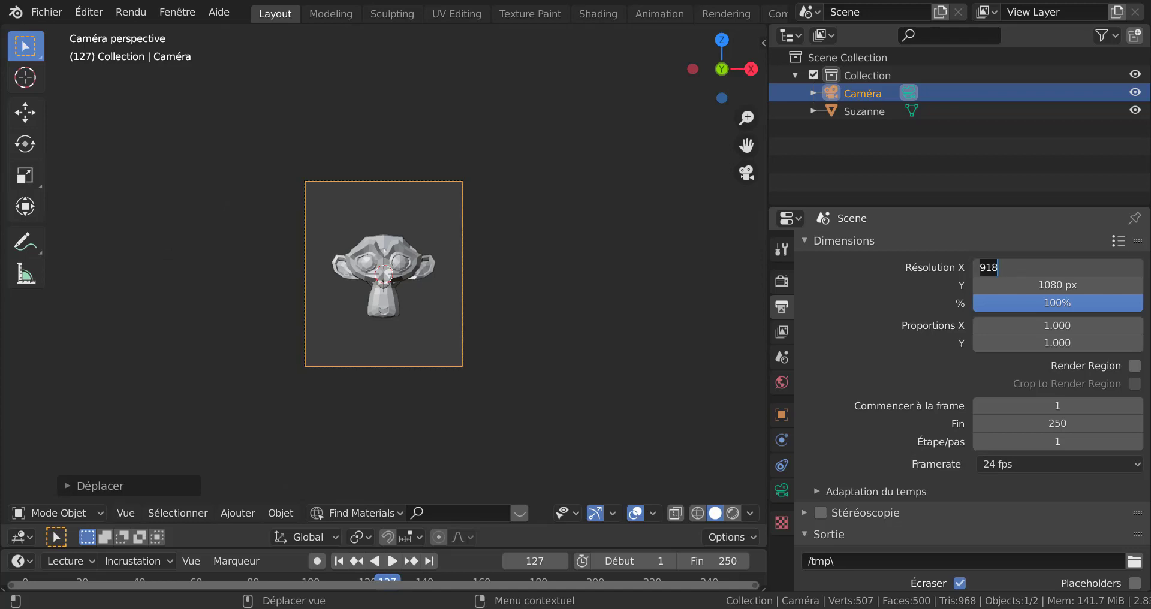
{"action": "type", "text": "1920"}
{"action": "key", "text": "Return"}
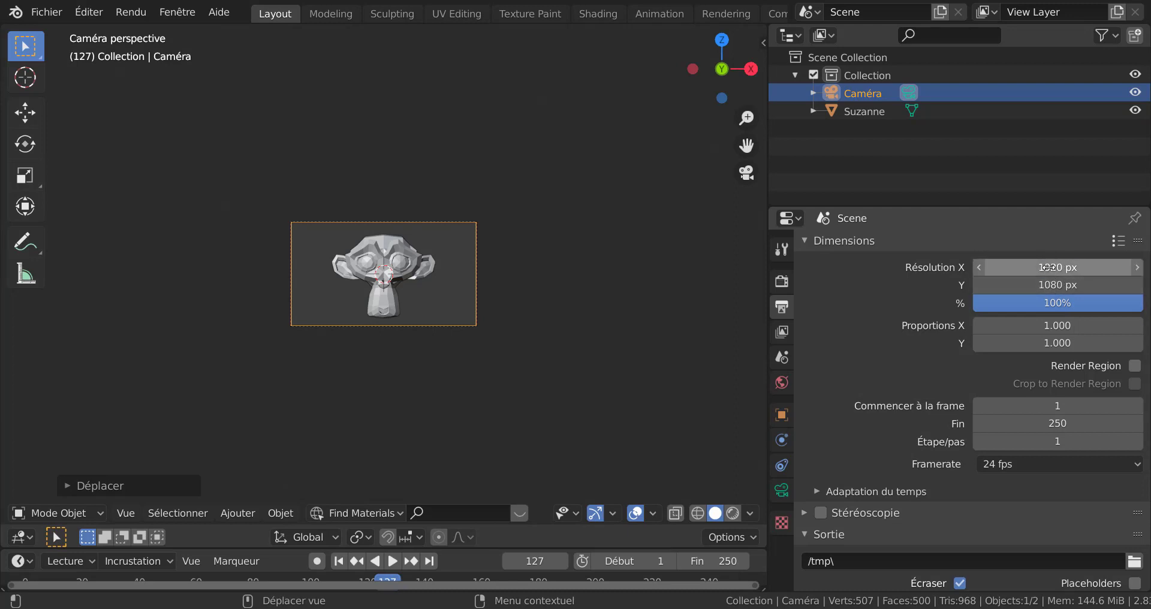
Step: Set the resolution percentage to 50% and return it to 100%
{"action": "double_click", "coordinate": [1050, 305]}
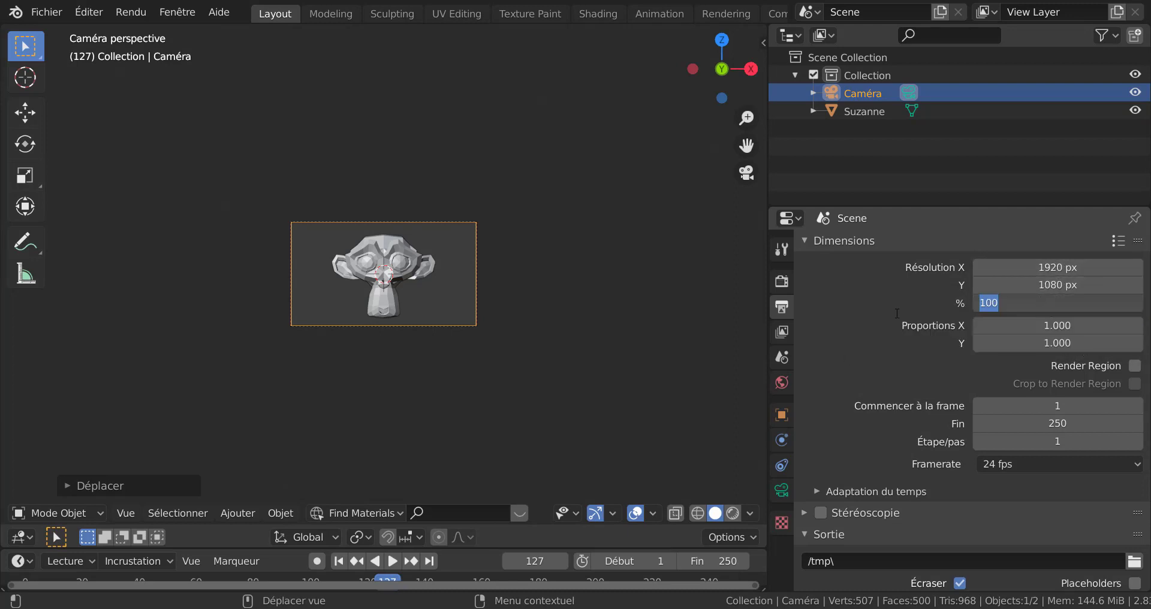
{"action": "type", "text": "50"}
{"action": "key", "text": "Return"}
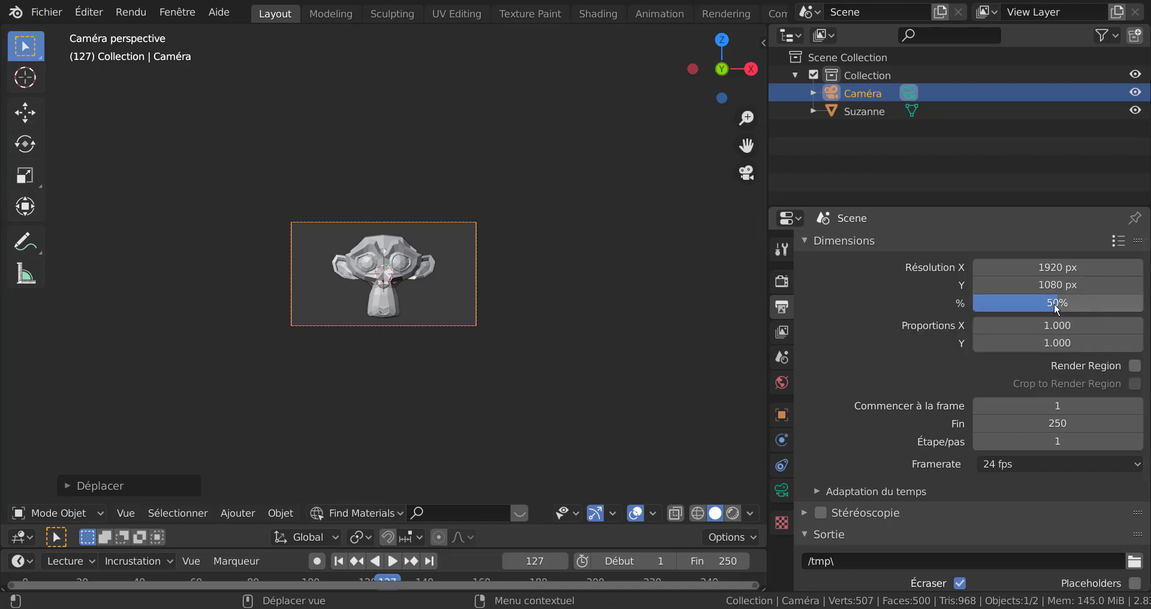
{"action": "left_click", "coordinate": [1094, 306]}
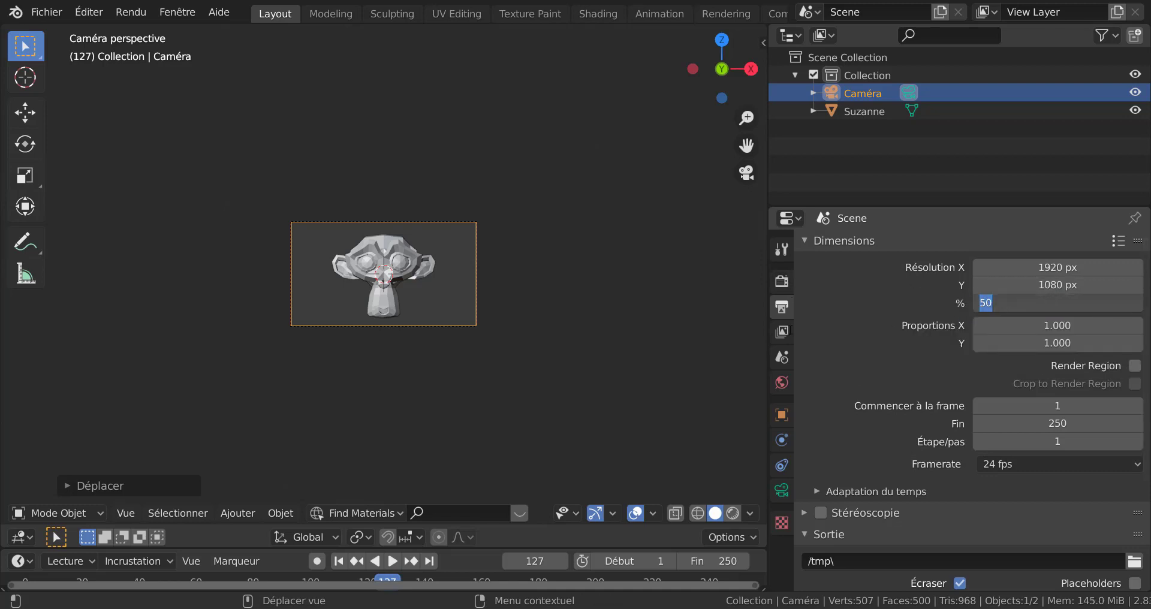
{"action": "type", "text": "100"}
{"action": "key", "text": "Return"}
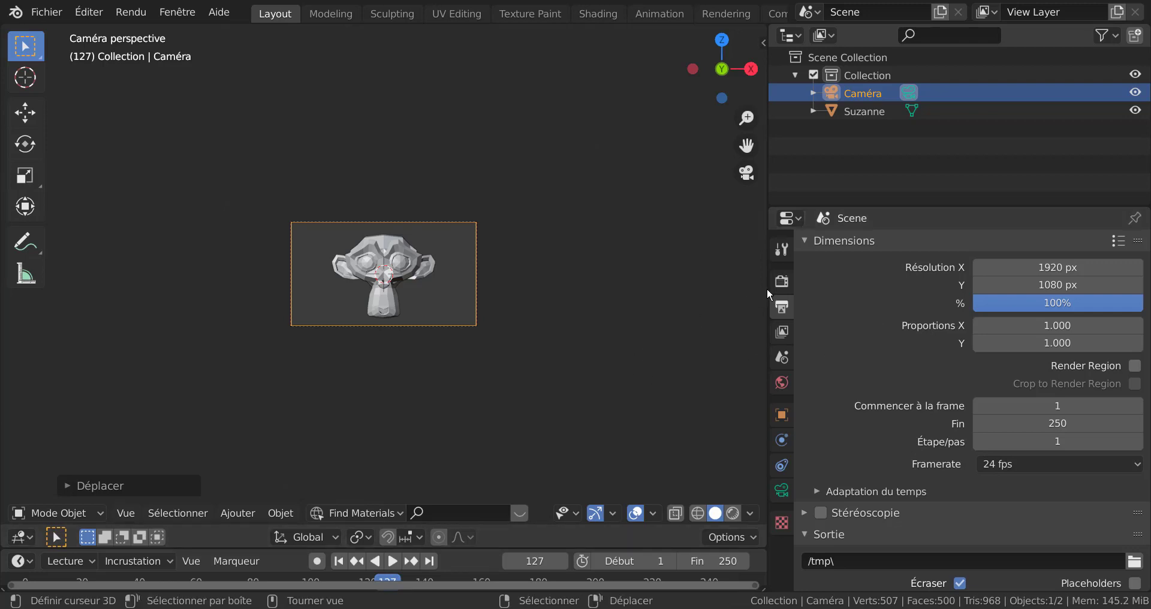
Step: Widen the 3D viewport and split it vertically into two side-by-side viewports
{"action": "left_click_drag", "start_coordinate": [768, 288], "coordinate": [894, 281]}
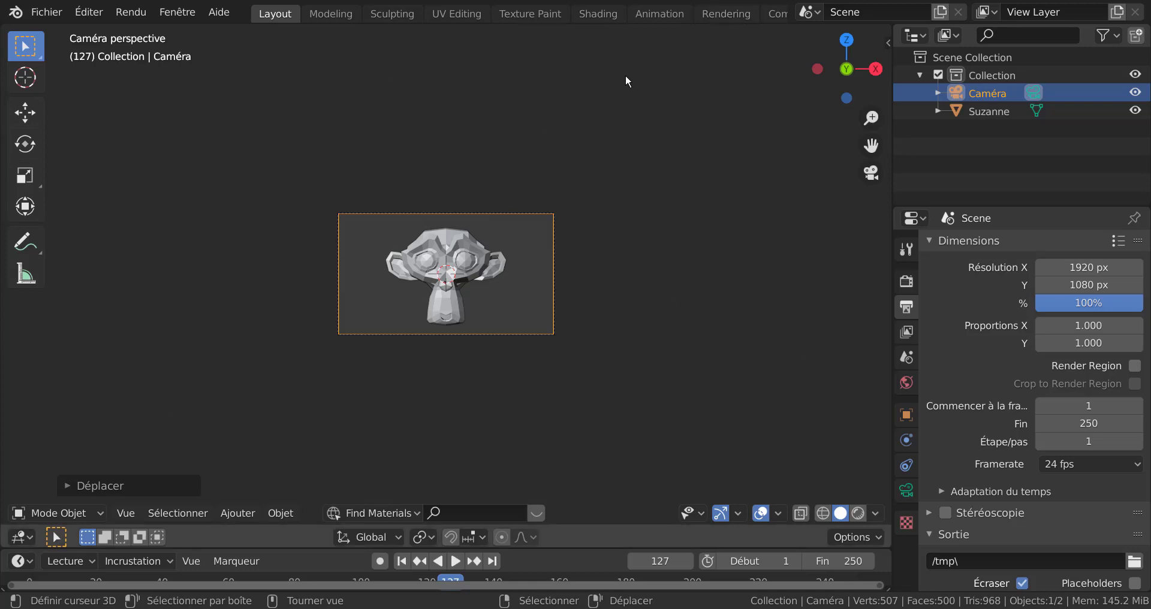
{"action": "right_click", "coordinate": [518, 23]}
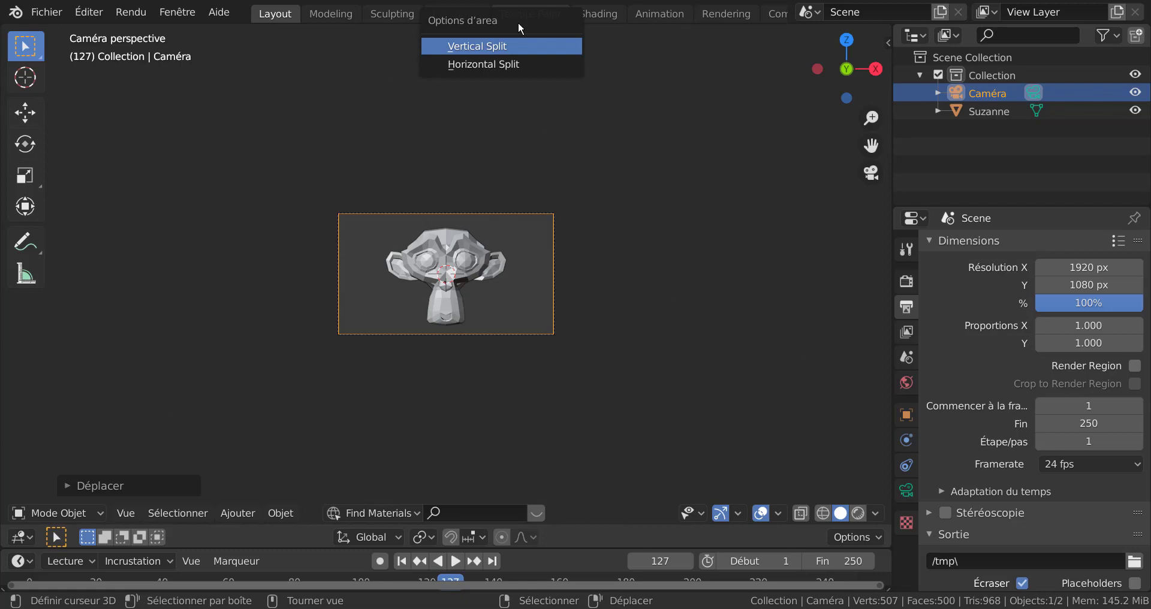
{"action": "left_click", "coordinate": [488, 48]}
{"action": "left_click", "coordinate": [487, 42]}
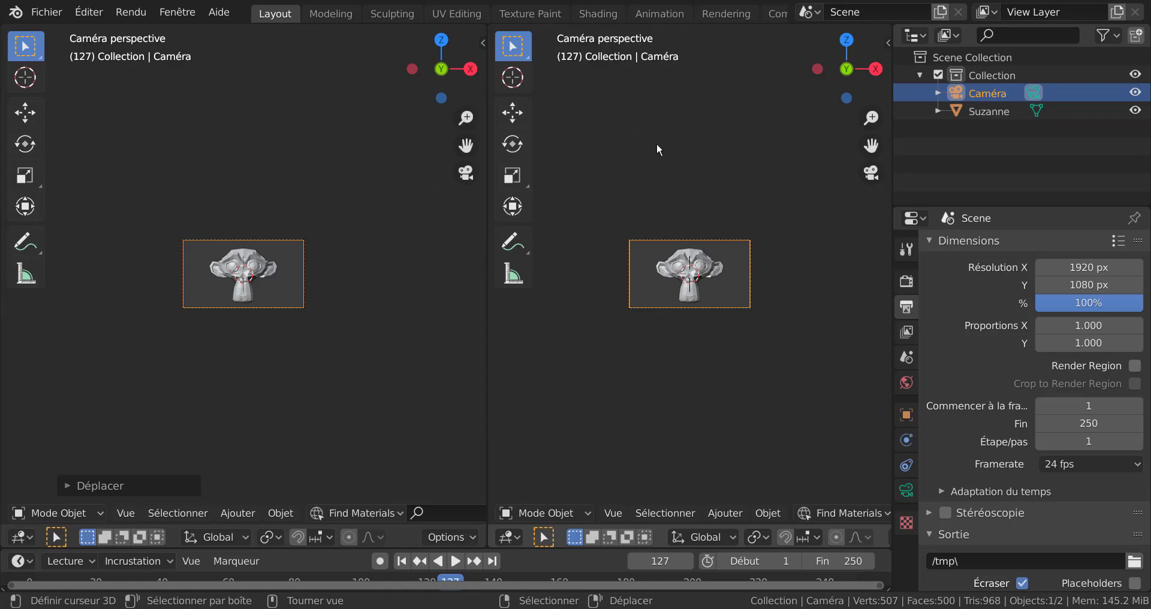
Step: Set one viewport to an angled perspective showing the camera and Suzanne, and enlarge the camera frame in the other
{"action": "middle_click", "coordinate": [685, 395]}
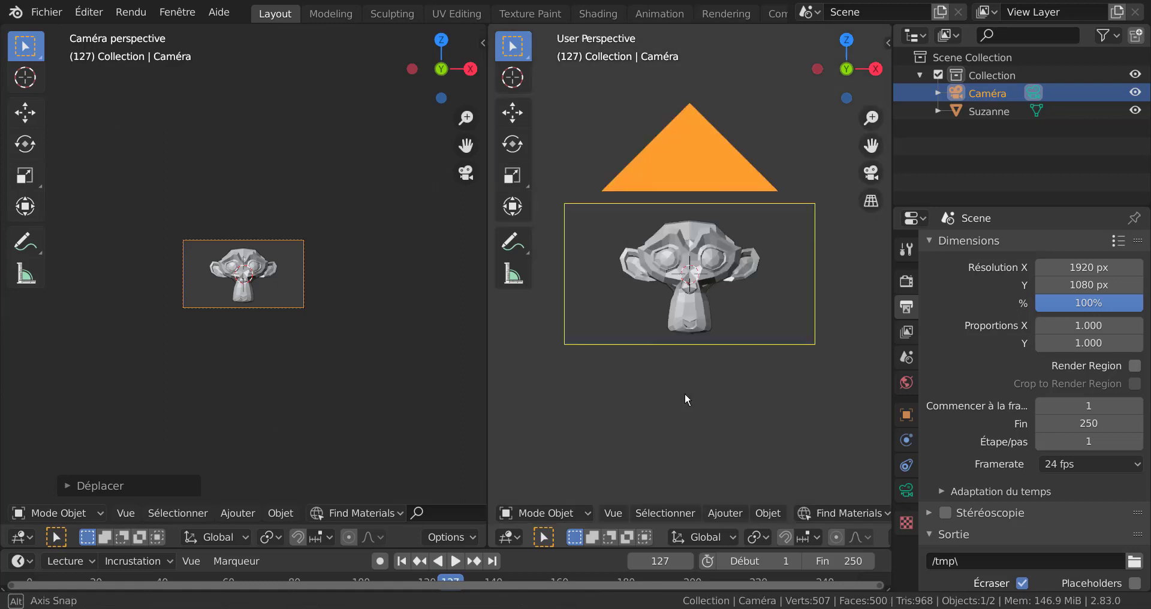
{"action": "middle_click_drag", "start_coordinate": [685, 394], "coordinate": [644, 403]}
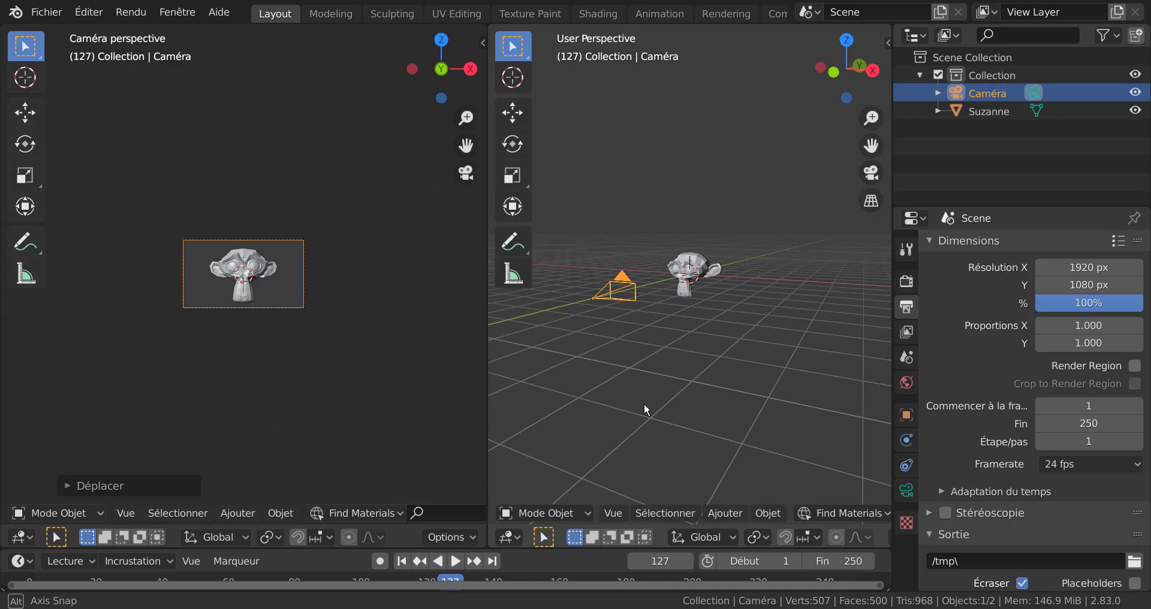
{"action": "left_click", "coordinate": [879, 206]}
{"action": "left_click", "coordinate": [879, 207]}
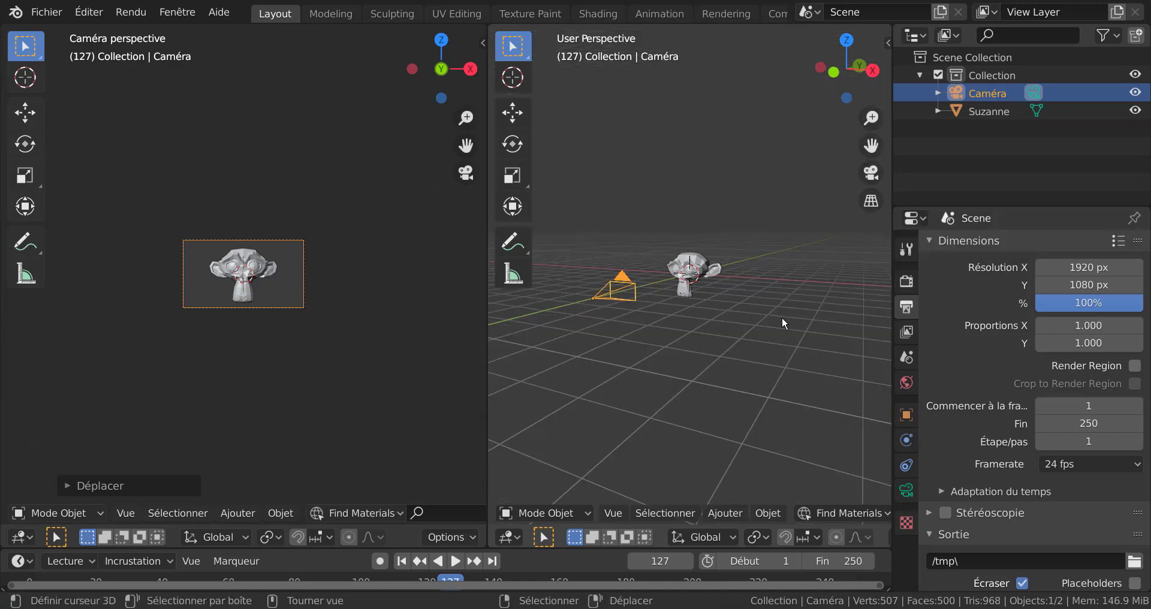
{"action": "scroll", "coordinate": [782, 317], "scroll_direction": "up", "scroll_amount": 3}
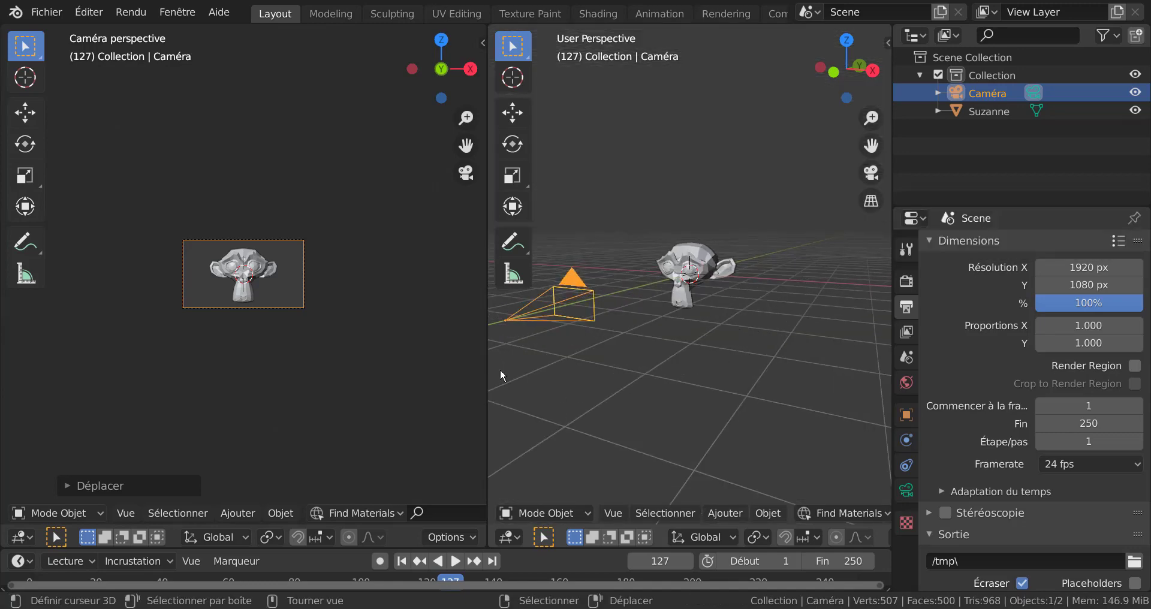
{"action": "scroll", "coordinate": [289, 380], "scroll_direction": "up", "scroll_amount": 5}
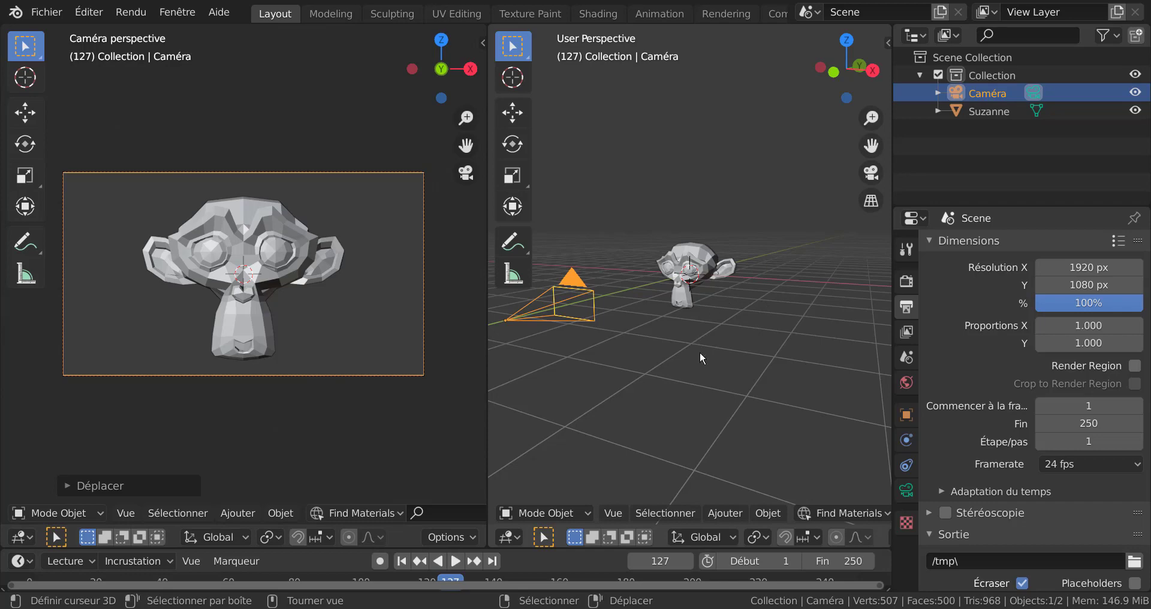
{"action": "mouse_move", "coordinate": [700, 354]}
{"action": "middle_mouse_down"}
{"action": "mouse_move", "coordinate": [771, 346]}
{"action": "mouse_move", "coordinate": [714, 346]}
{"action": "middle_mouse_up"}
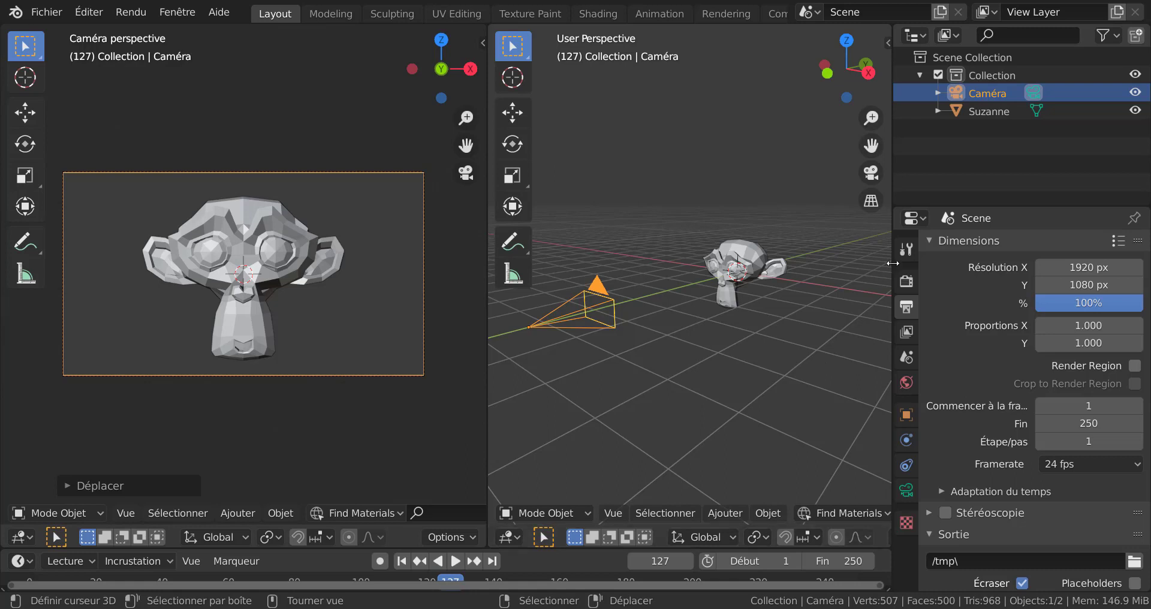
Step: Widen the perspective viewport and enable Verrouiller caméra à la vue in its view settings
{"action": "left_click_drag", "start_coordinate": [893, 263], "coordinate": [1079, 249]}
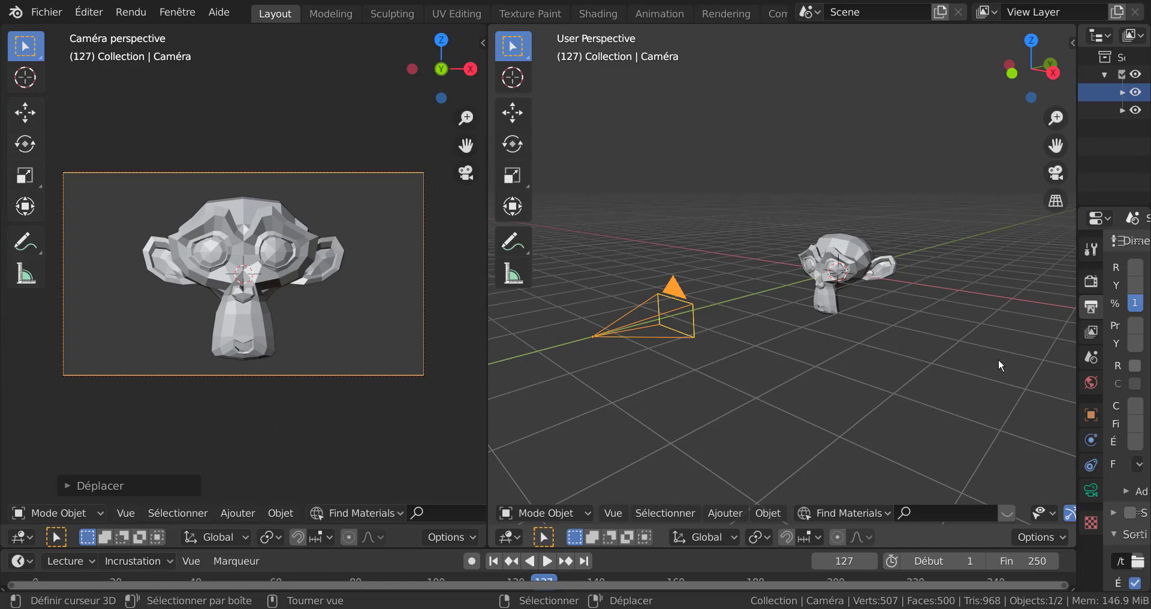
{"action": "key", "text": "n"}
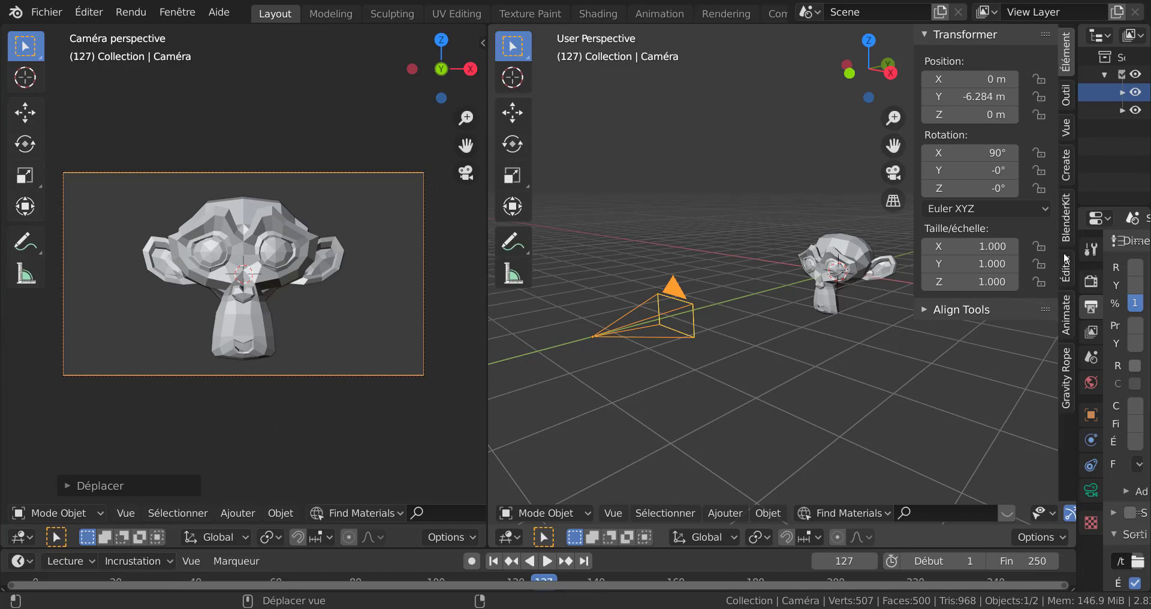
{"action": "left_click", "coordinate": [1067, 136]}
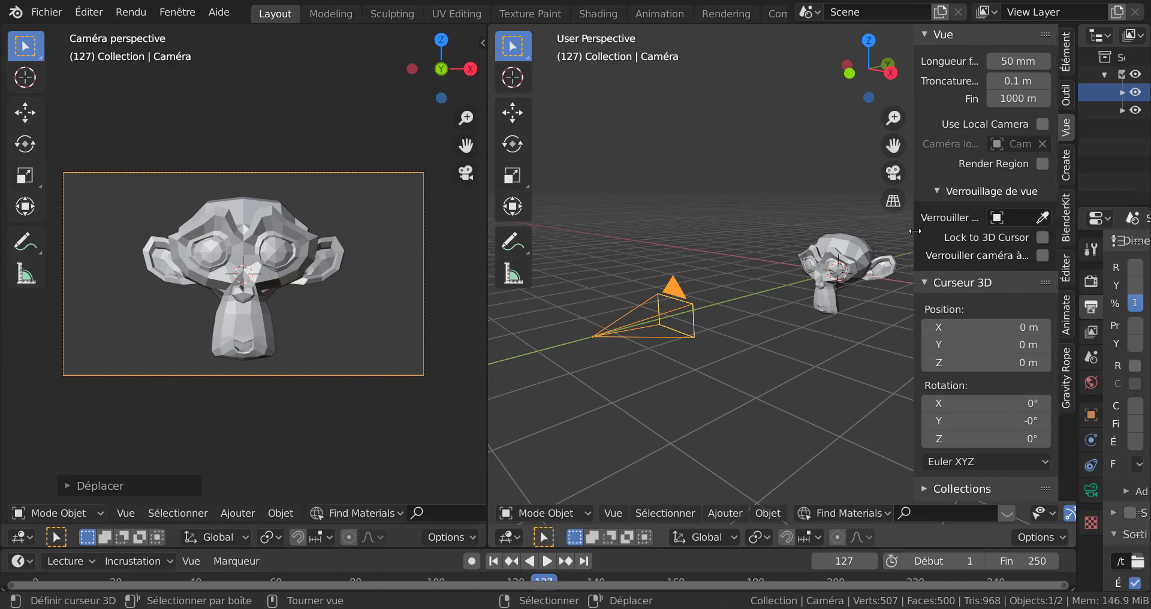
{"action": "left_click_drag", "start_coordinate": [915, 259], "coordinate": [824, 261]}
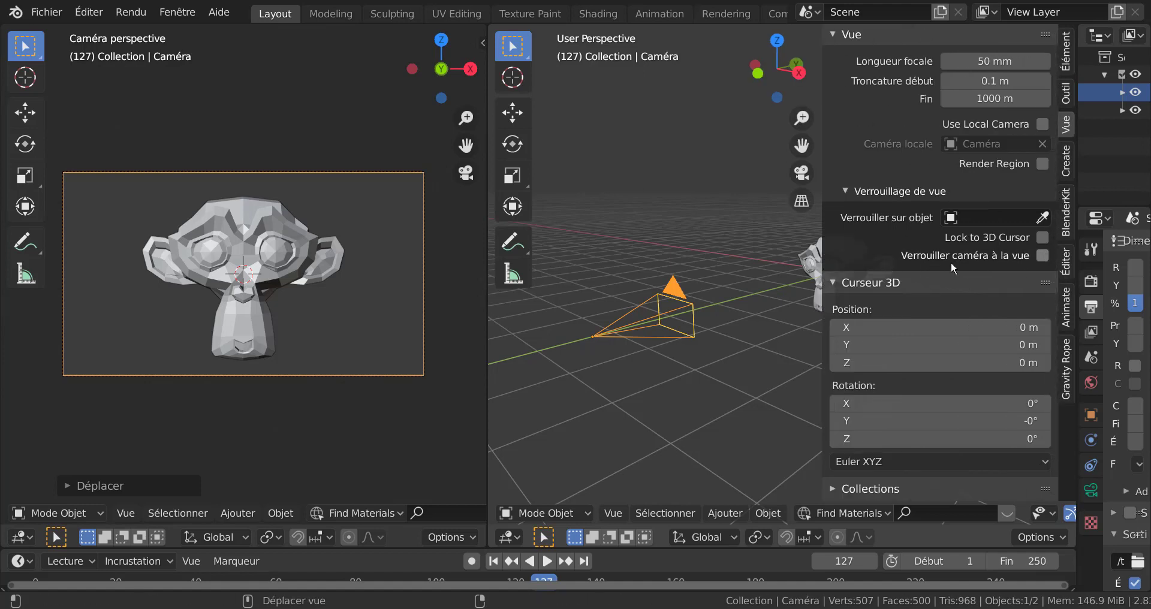
{"action": "left_click", "coordinate": [1044, 257]}
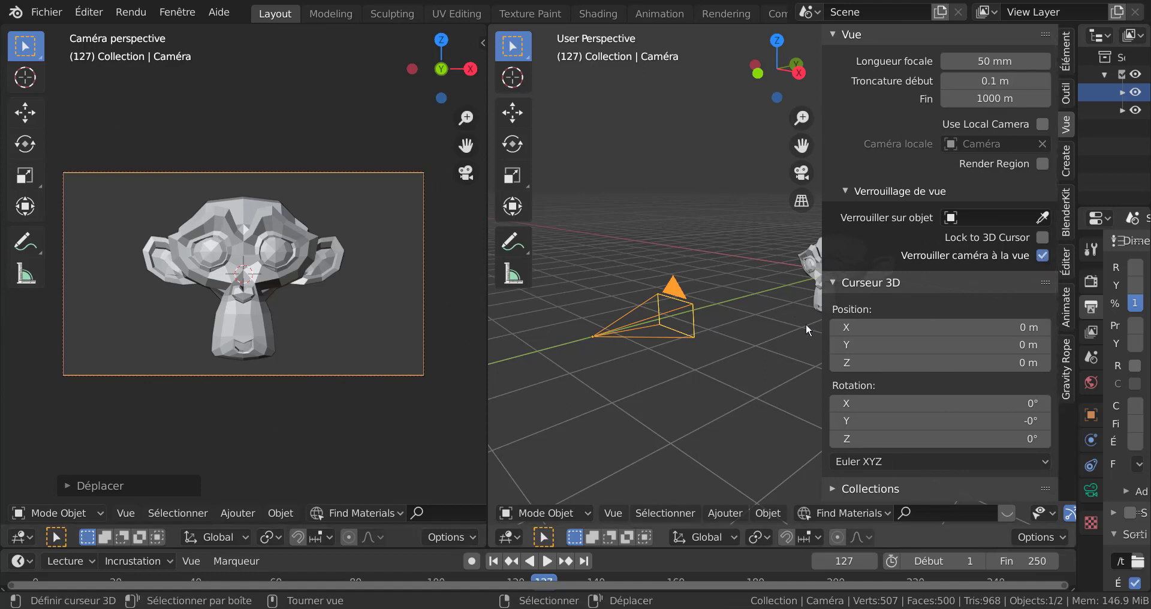
{"action": "left_click_drag", "start_coordinate": [823, 316], "coordinate": [1068, 289]}
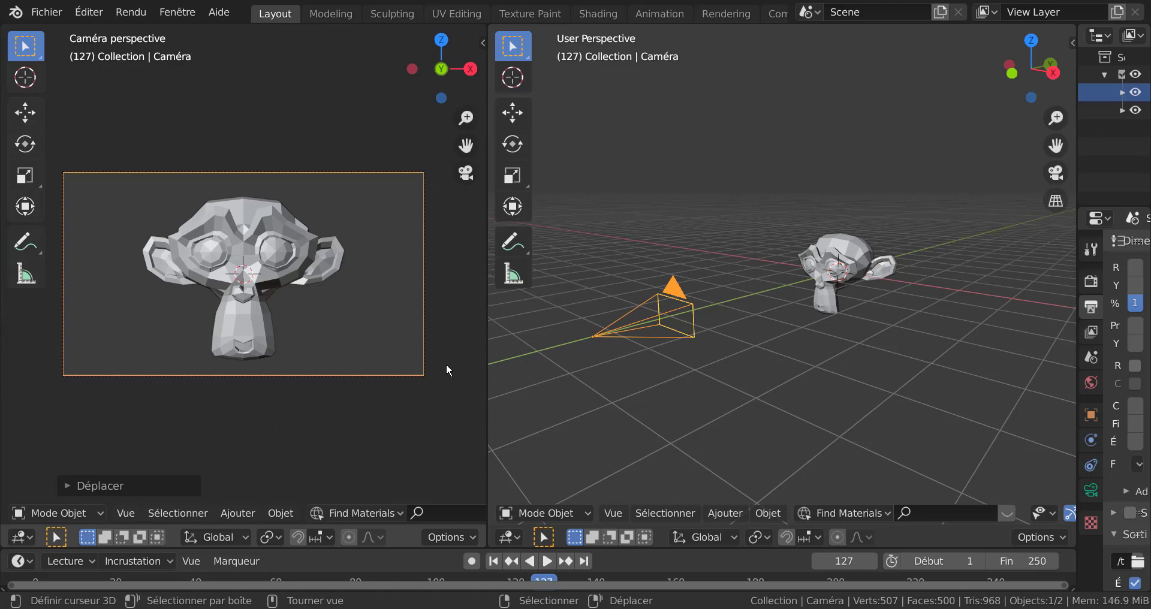
Step: Enable Verrouiller caméra à la vue for the camera-view viewport and hide its settings again
{"action": "key", "text": "n"}
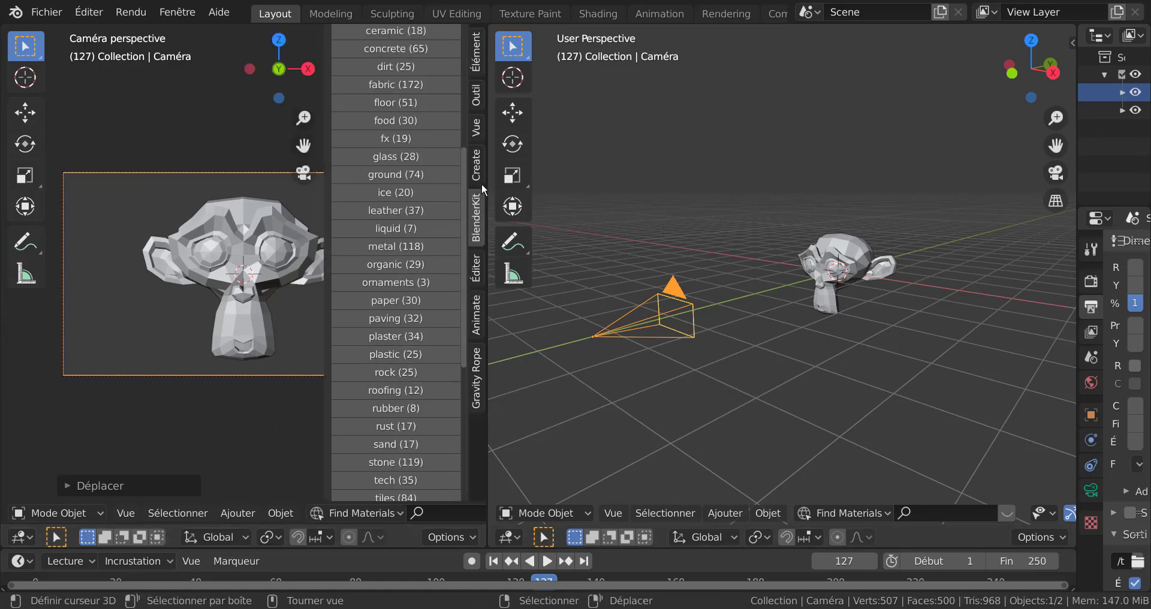
{"action": "left_click", "coordinate": [473, 133]}
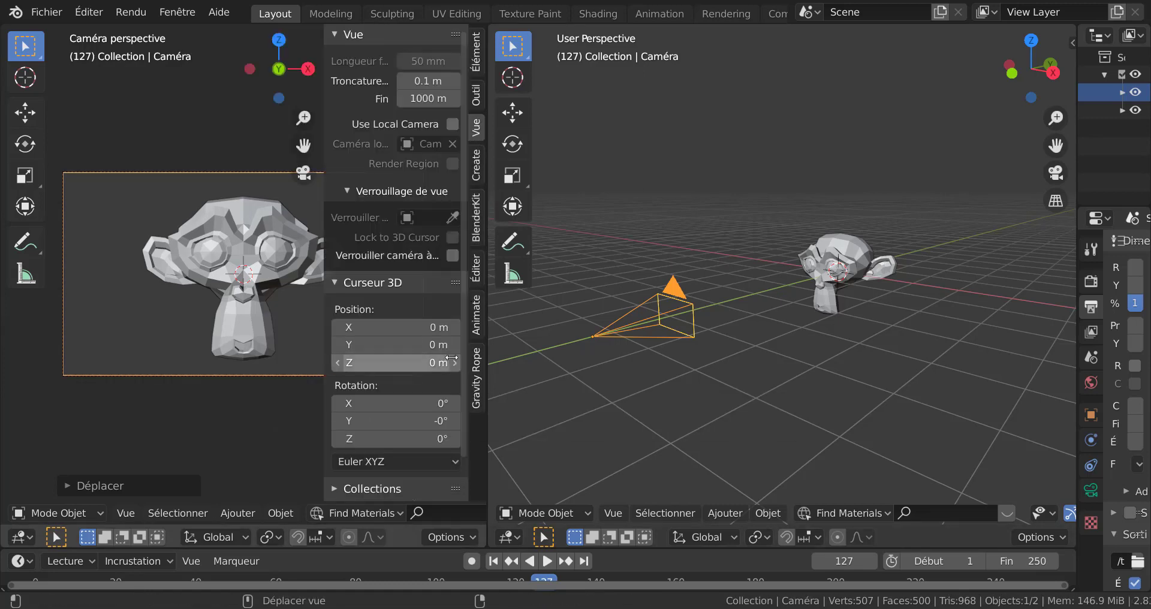
{"action": "left_click", "coordinate": [452, 255]}
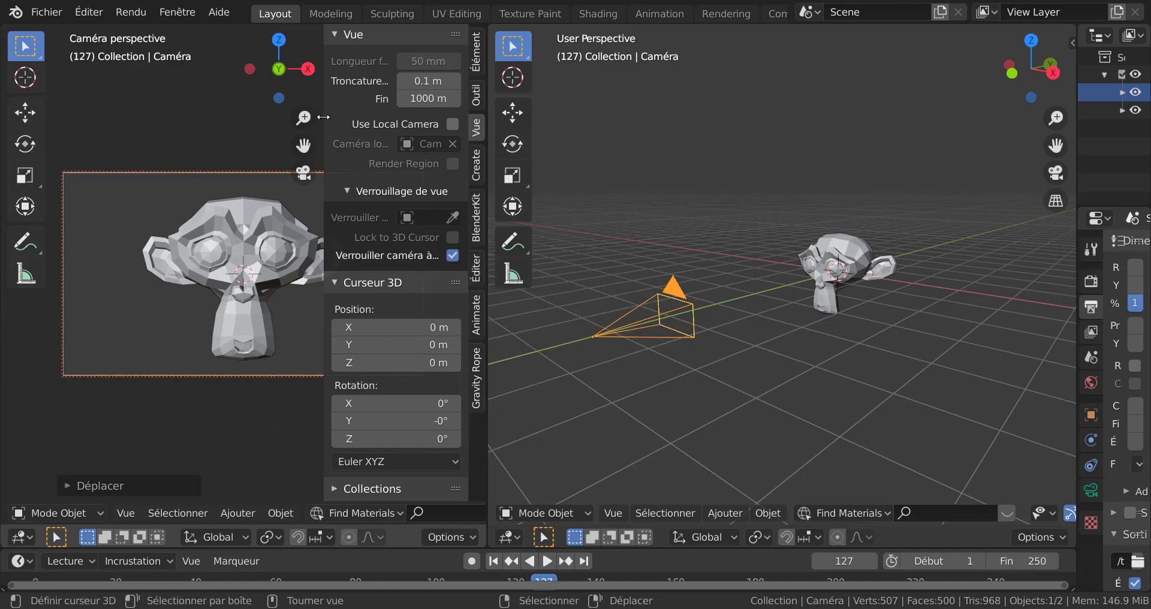
{"action": "left_click_drag", "start_coordinate": [323, 117], "coordinate": [470, 343]}
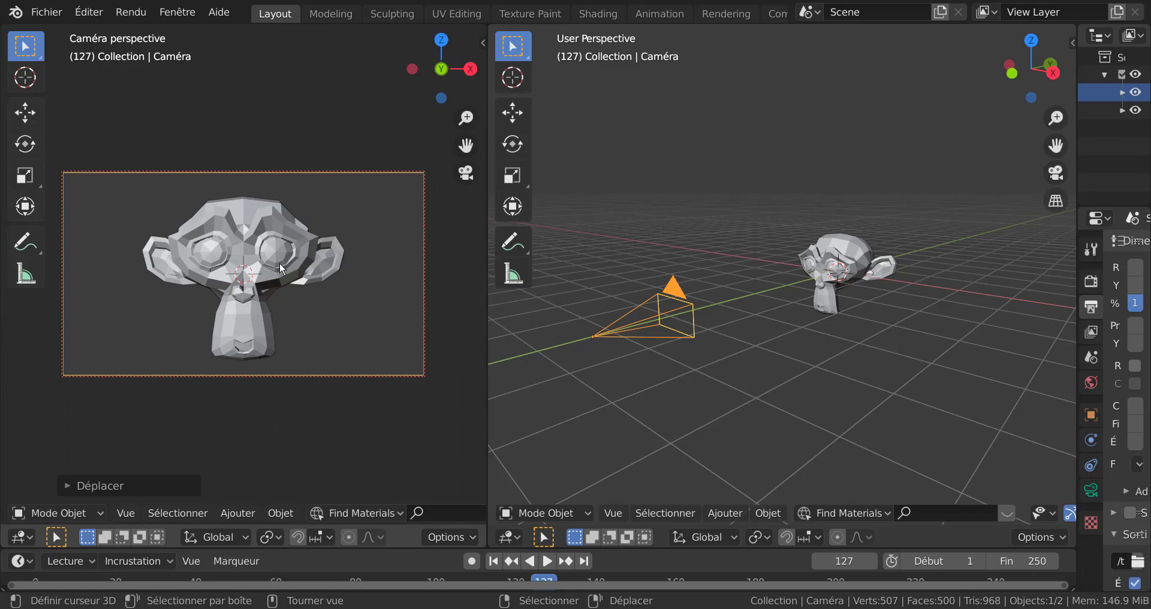
Step: Move the locked camera toward and away from Suzanne through the camera view, ending farther back
{"action": "scroll", "coordinate": [264, 277], "scroll_direction": "up", "scroll_amount": 4}
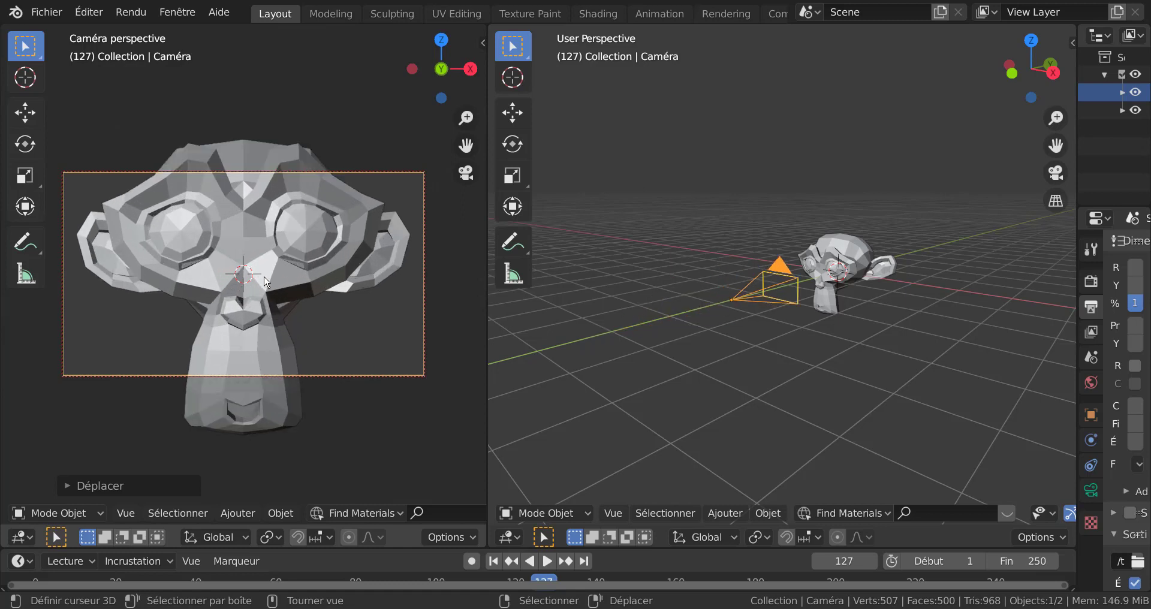
{"action": "scroll", "coordinate": [264, 277], "scroll_direction": "down", "scroll_amount": 4}
{"action": "scroll", "coordinate": [264, 276], "scroll_direction": "up", "scroll_amount": 3}
{"action": "scroll", "coordinate": [266, 281], "scroll_direction": "down", "scroll_amount": 4}
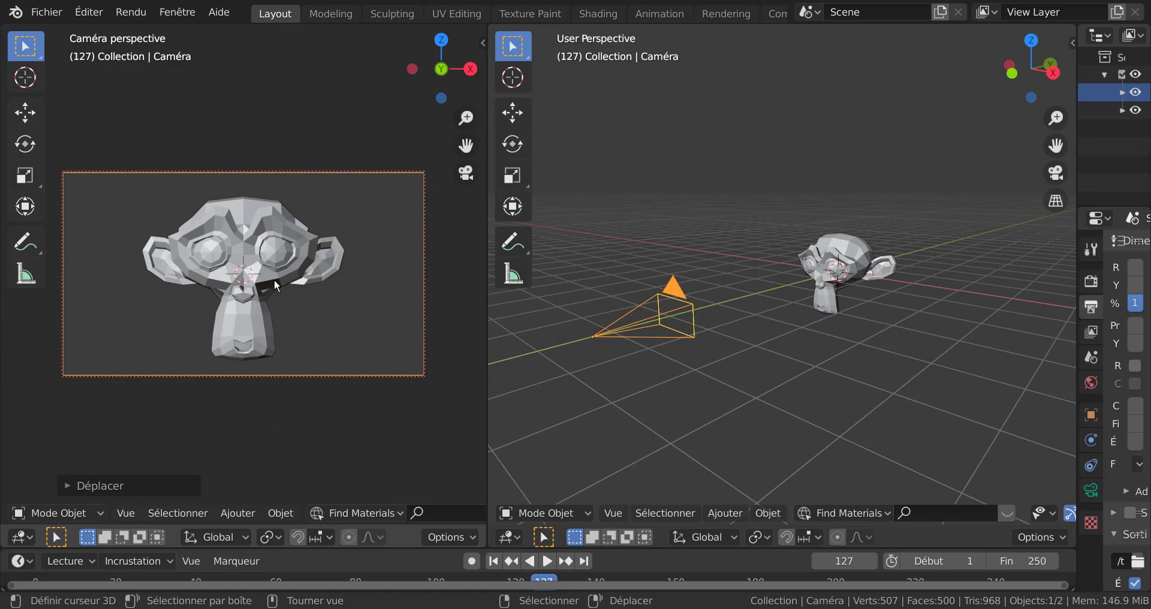
{"action": "scroll", "coordinate": [275, 288], "scroll_direction": "up", "scroll_amount": 5}
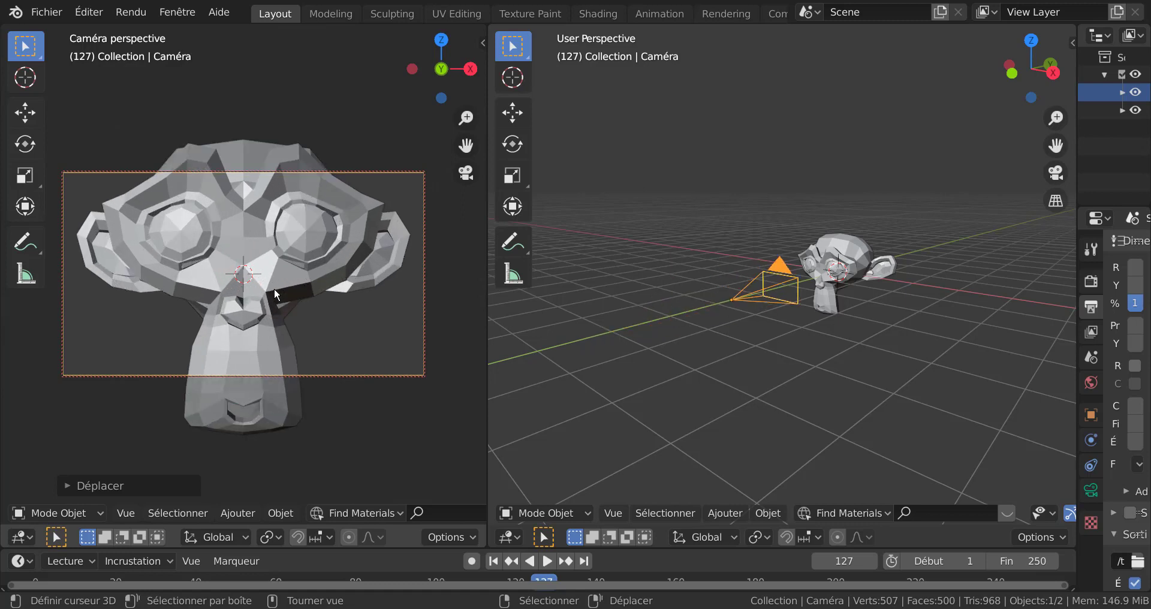
{"action": "scroll", "coordinate": [272, 289], "scroll_direction": "down", "scroll_amount": 7}
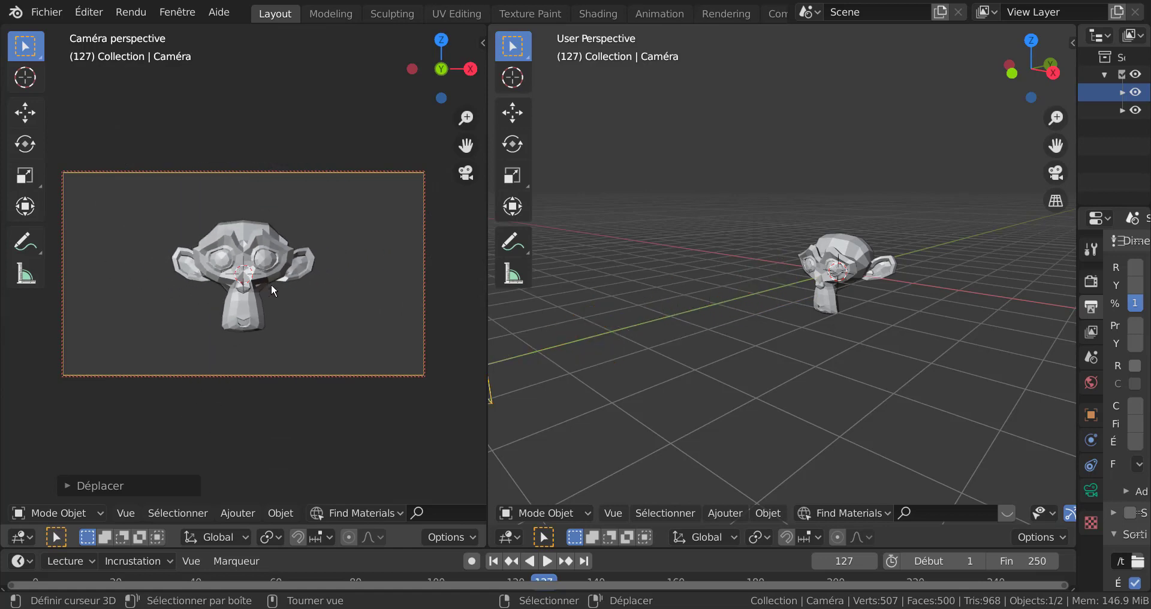
Step: Orbit the locked camera to a three-quarter view of Suzanne and adjust its distance so the head fits the frame
{"action": "middle_click_drag", "start_coordinate": [272, 280], "coordinate": [318, 303]}
{"action": "scroll", "coordinate": [762, 345], "scroll_direction": "down", "scroll_amount": 3}
{"action": "scroll", "coordinate": [762, 346], "scroll_direction": "down", "scroll_amount": 1}
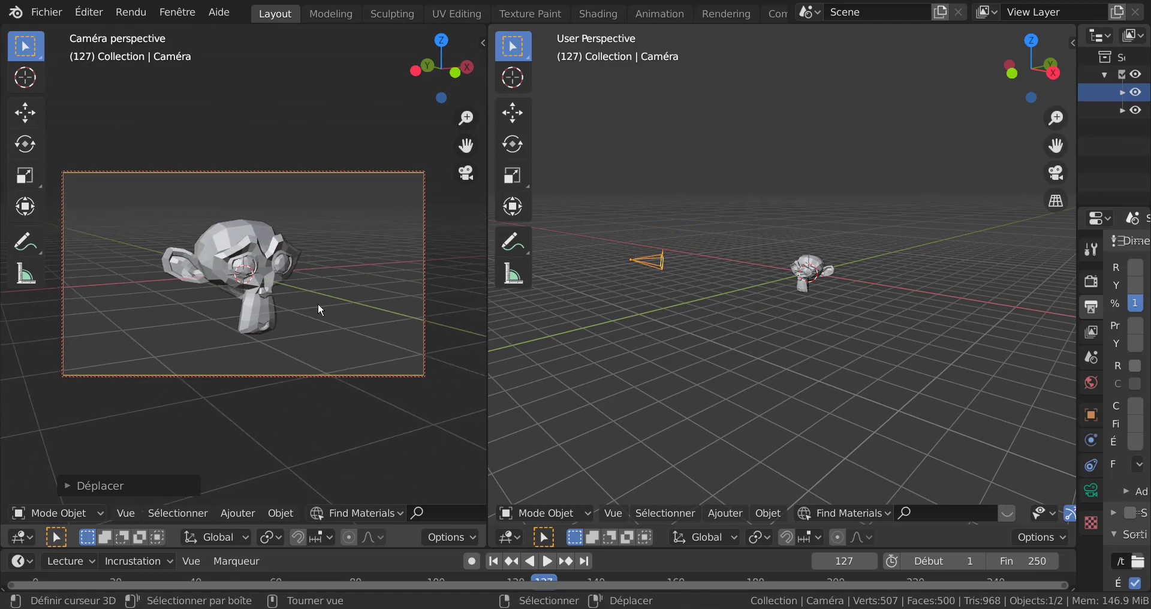
{"action": "scroll", "coordinate": [318, 304], "scroll_direction": "up", "scroll_amount": 3}
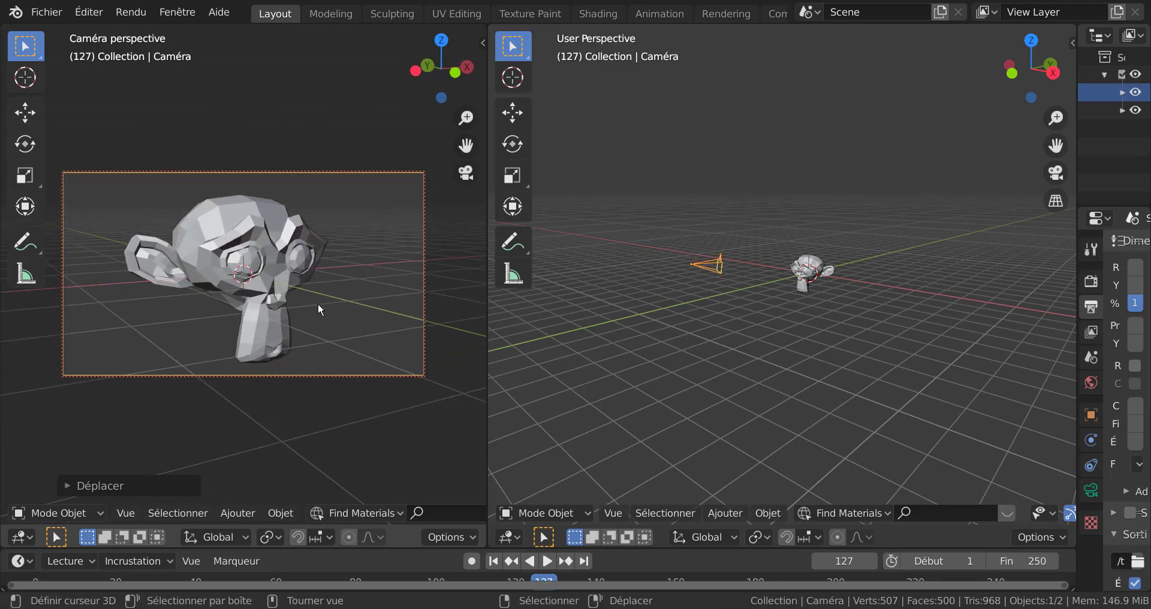
{"action": "scroll", "coordinate": [318, 304], "scroll_direction": "up", "scroll_amount": 2}
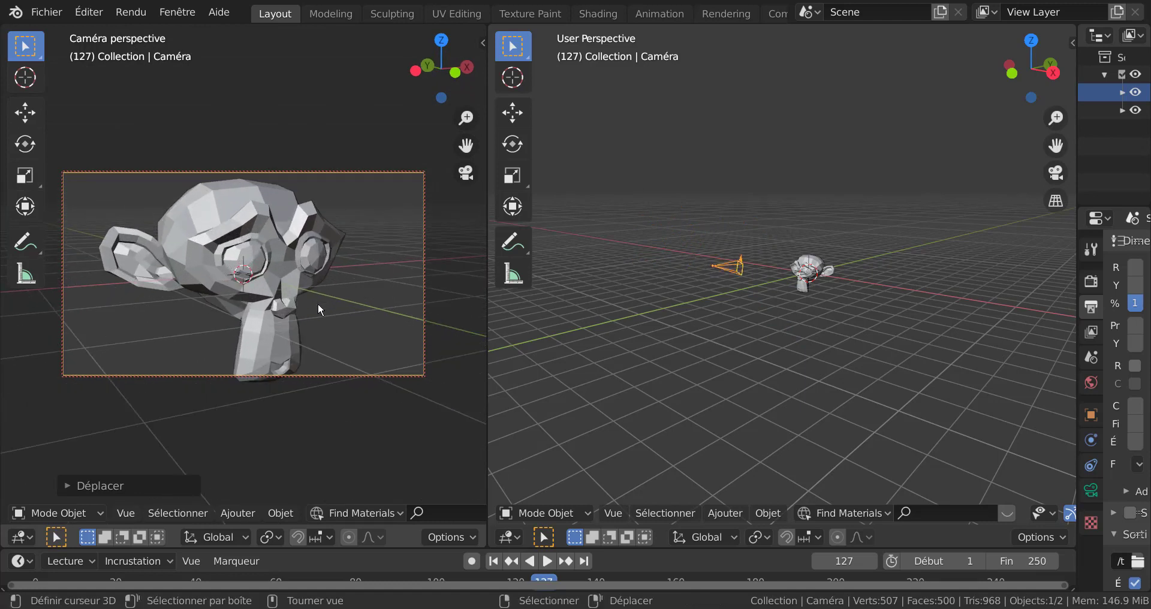
{"action": "scroll", "coordinate": [318, 303], "scroll_direction": "down", "scroll_amount": 2}
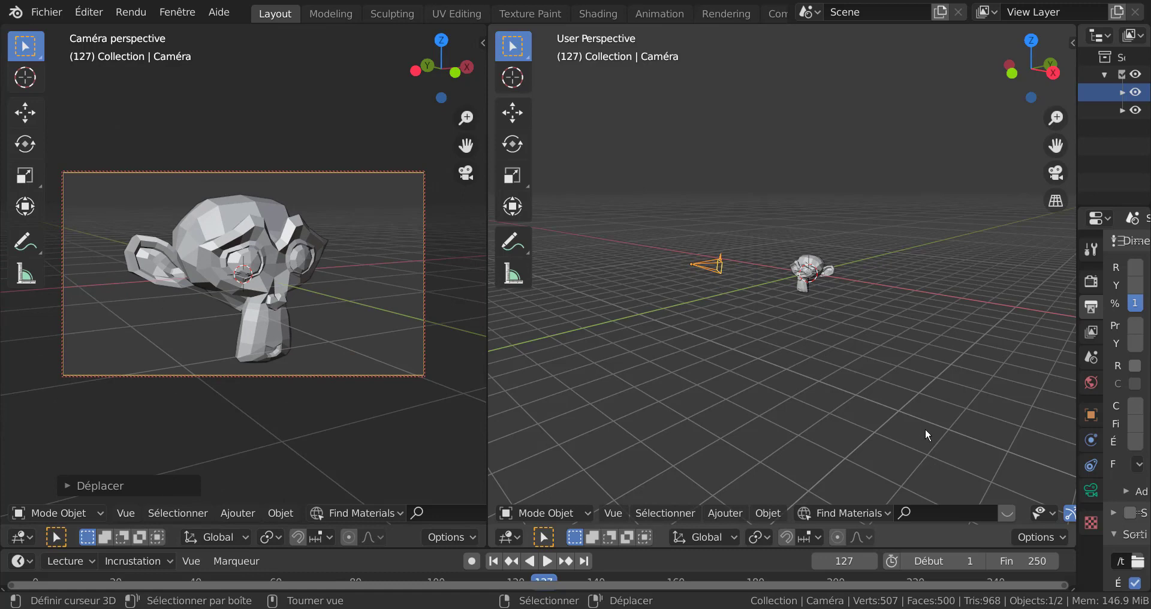
Step: Add a Suivi amorti constraint to the camera with Suzanne as target and -Z as the tracking axis
{"action": "left_click_drag", "start_coordinate": [1078, 283], "coordinate": [936, 324]}
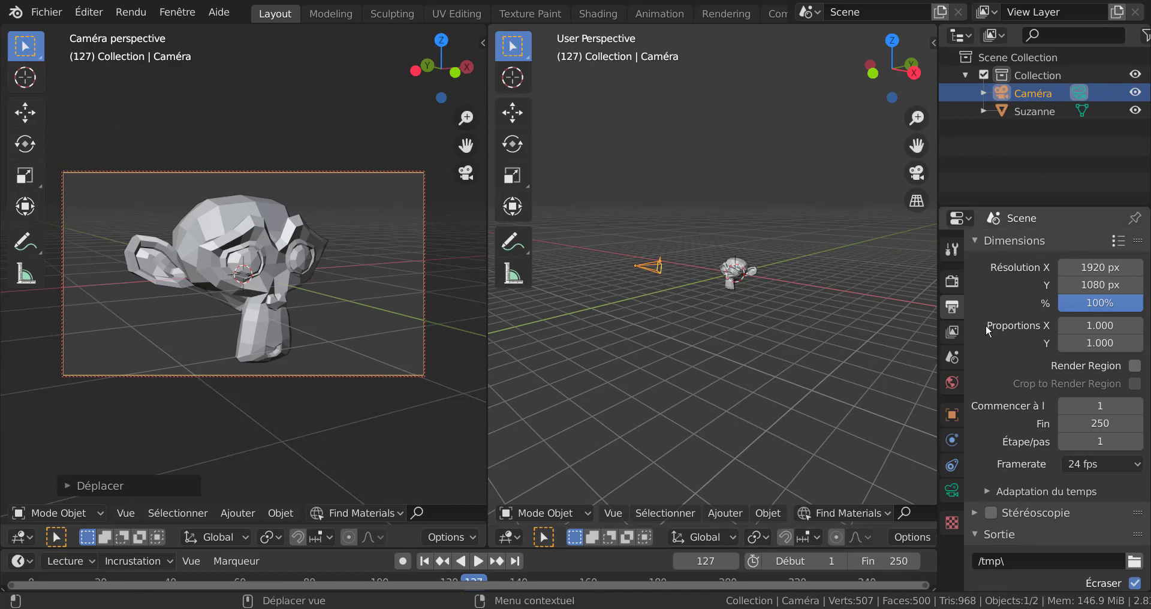
{"action": "left_click", "coordinate": [953, 490]}
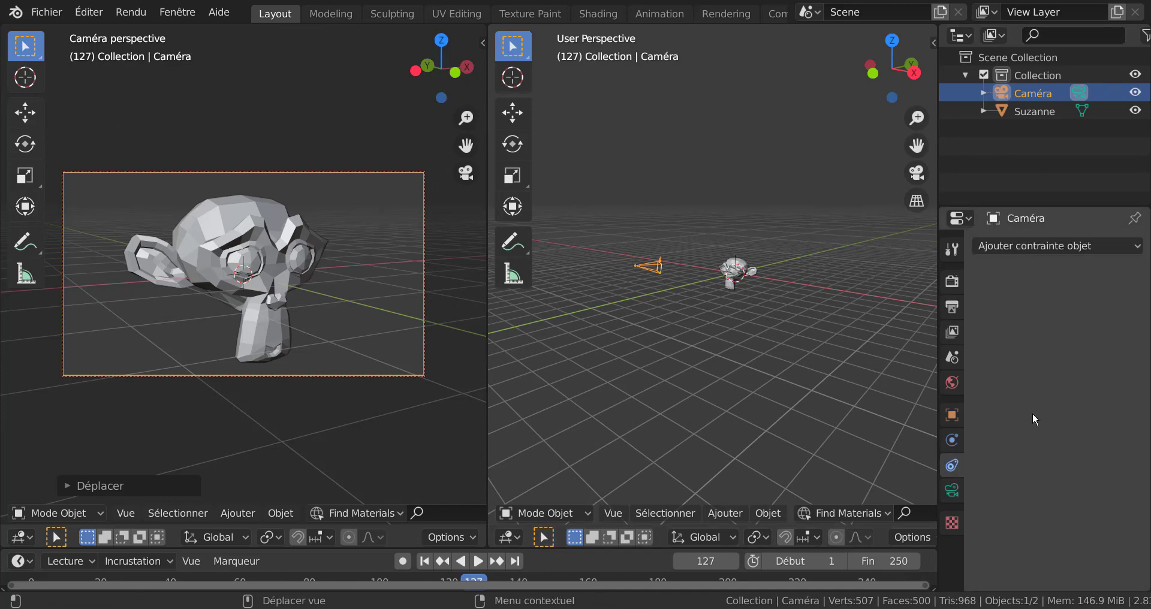
{"action": "left_click", "coordinate": [1069, 244]}
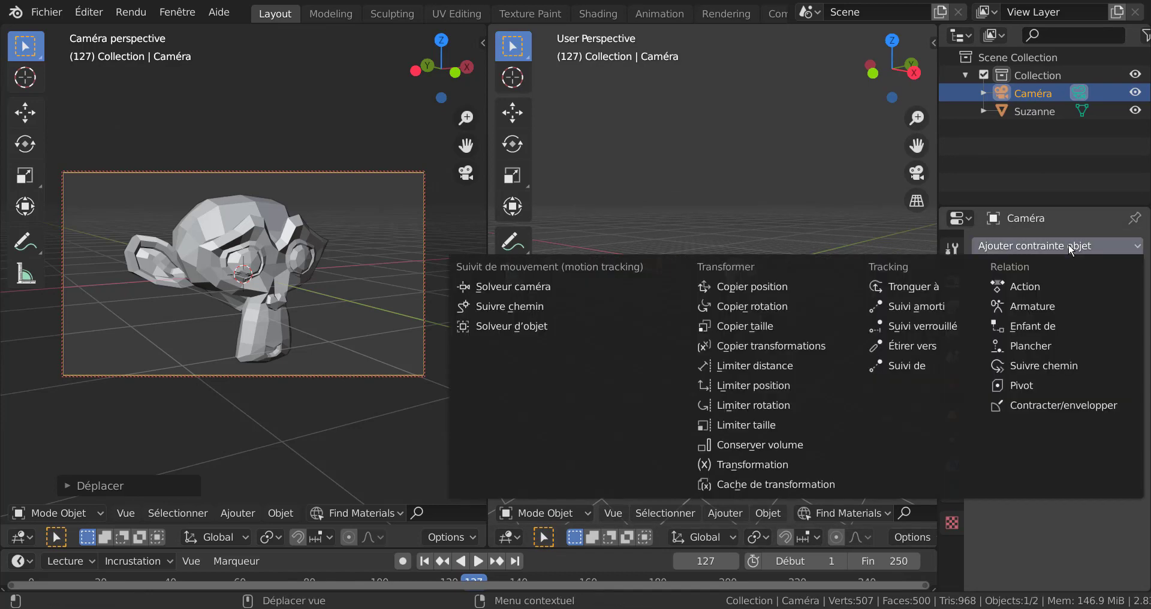
{"action": "left_click", "coordinate": [920, 306]}
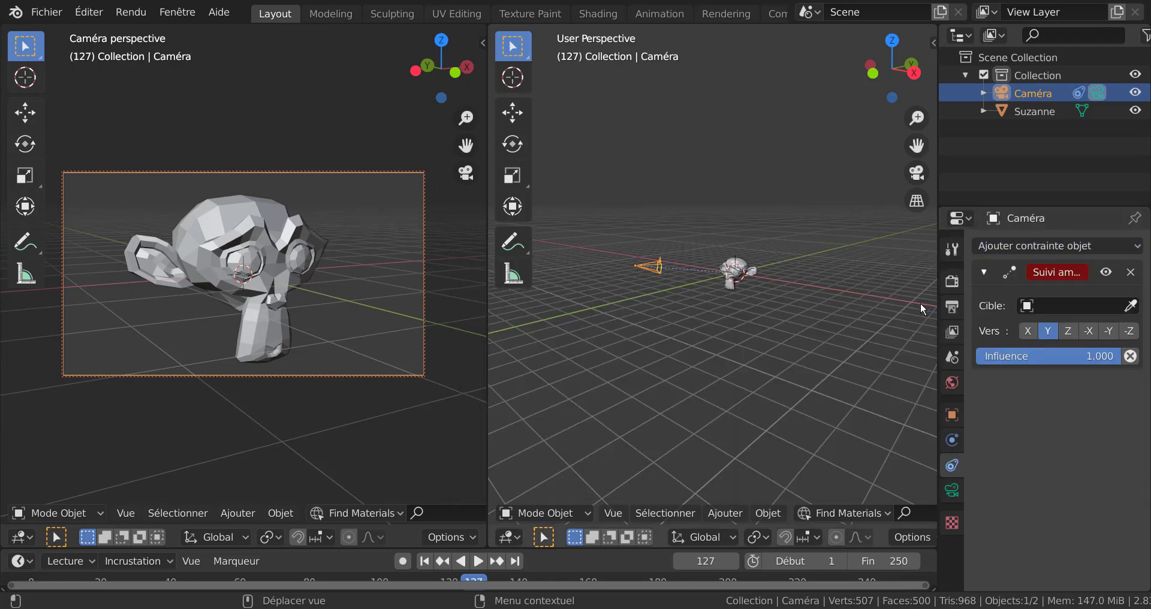
{"action": "left_click", "coordinate": [1083, 306]}
{"action": "left_click", "coordinate": [1053, 350]}
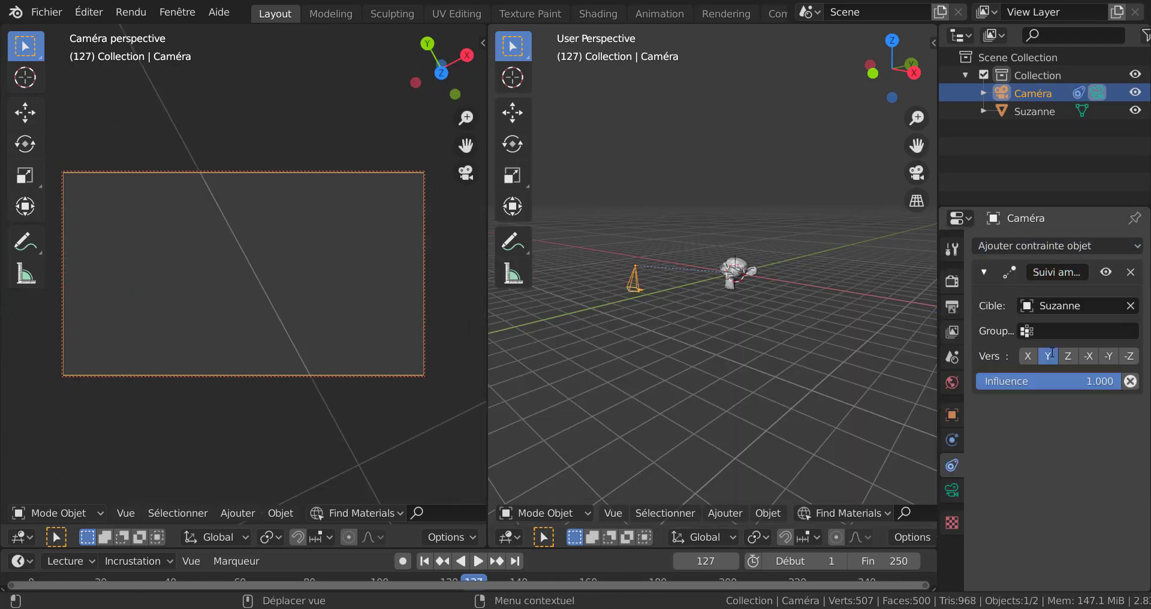
{"action": "left_click", "coordinate": [1131, 357]}
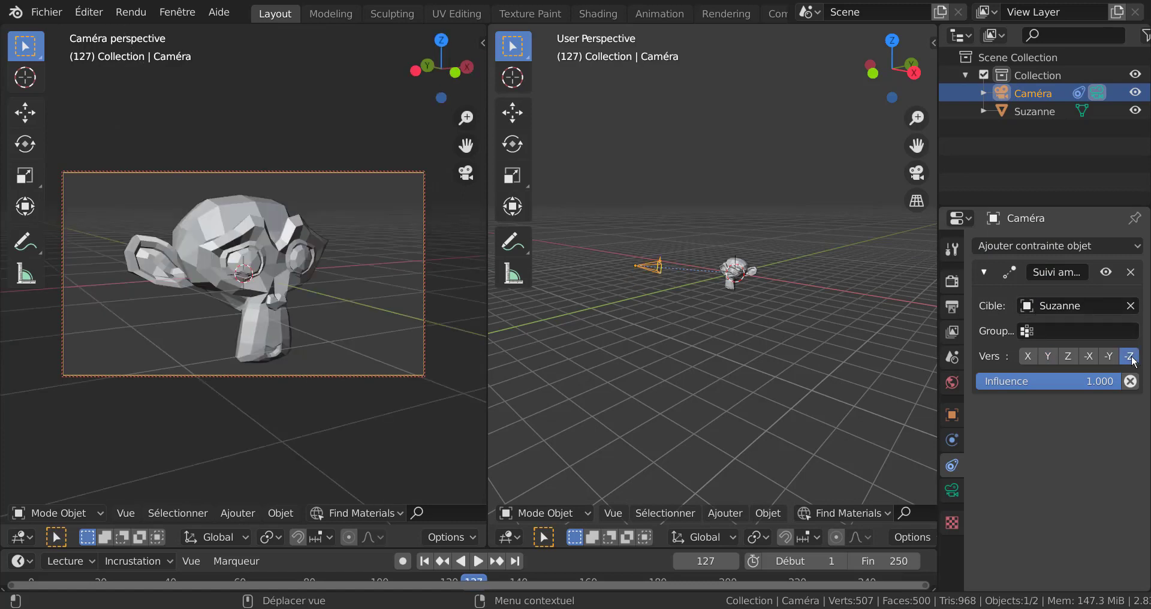
Step: Orbit the constrained camera around to the opposite side of Suzanne's face through the camera view
{"action": "scroll", "coordinate": [782, 354], "scroll_direction": "up", "scroll_amount": 4}
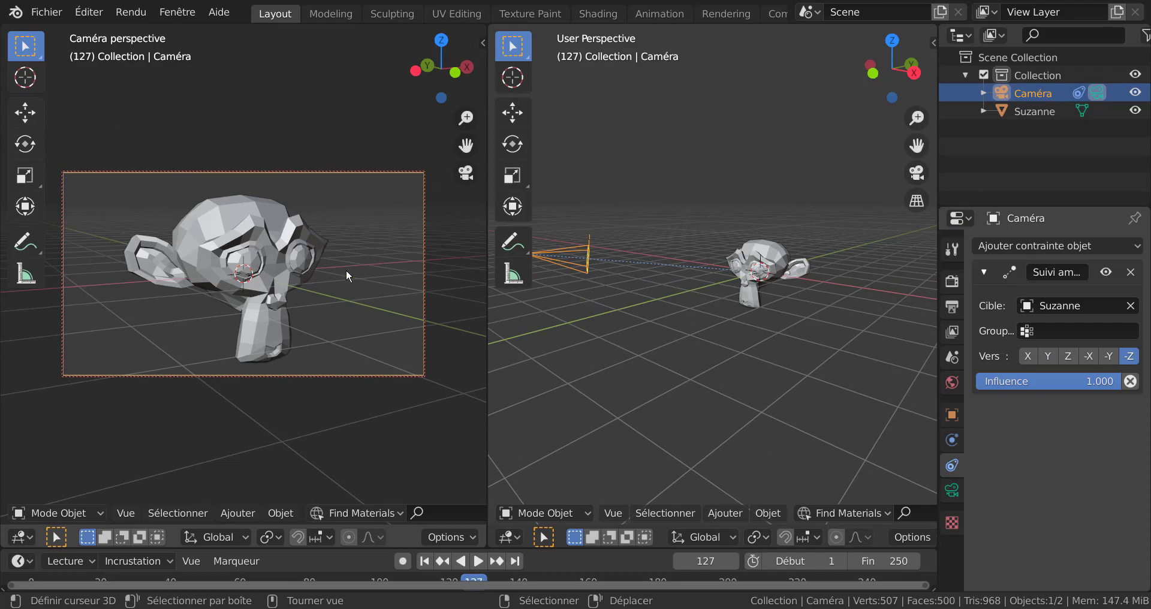
{"action": "middle_click_drag", "start_coordinate": [347, 269], "coordinate": [238, 293]}
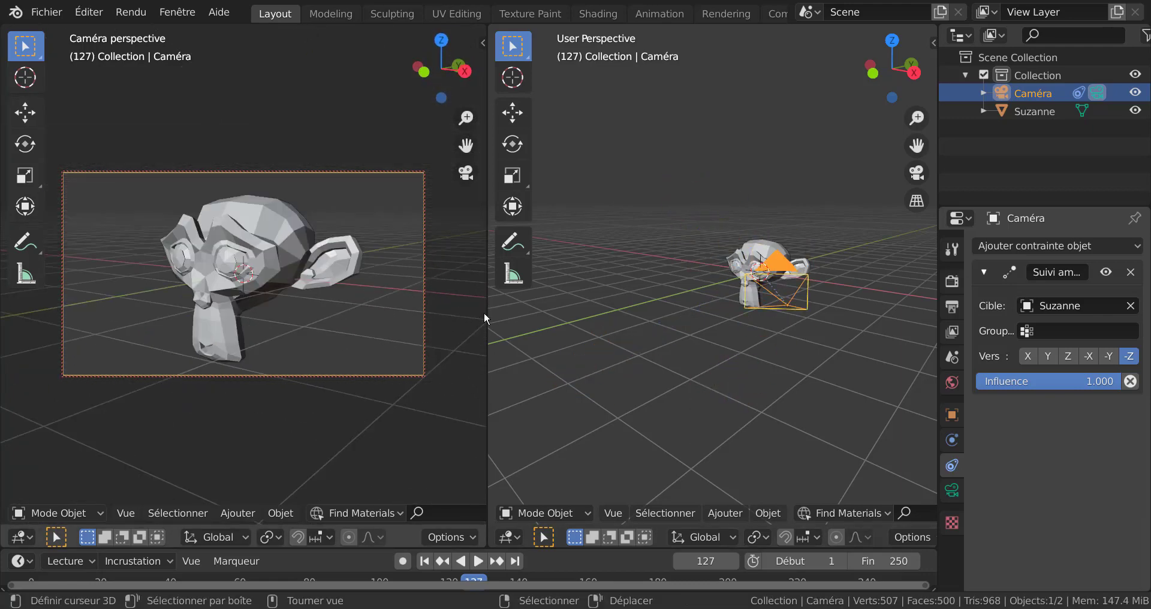
Step: Widen the camera viewport and increase the timeline's height, with a brief playback of the scene
{"action": "left_click_drag", "start_coordinate": [487, 309], "coordinate": [724, 304]}
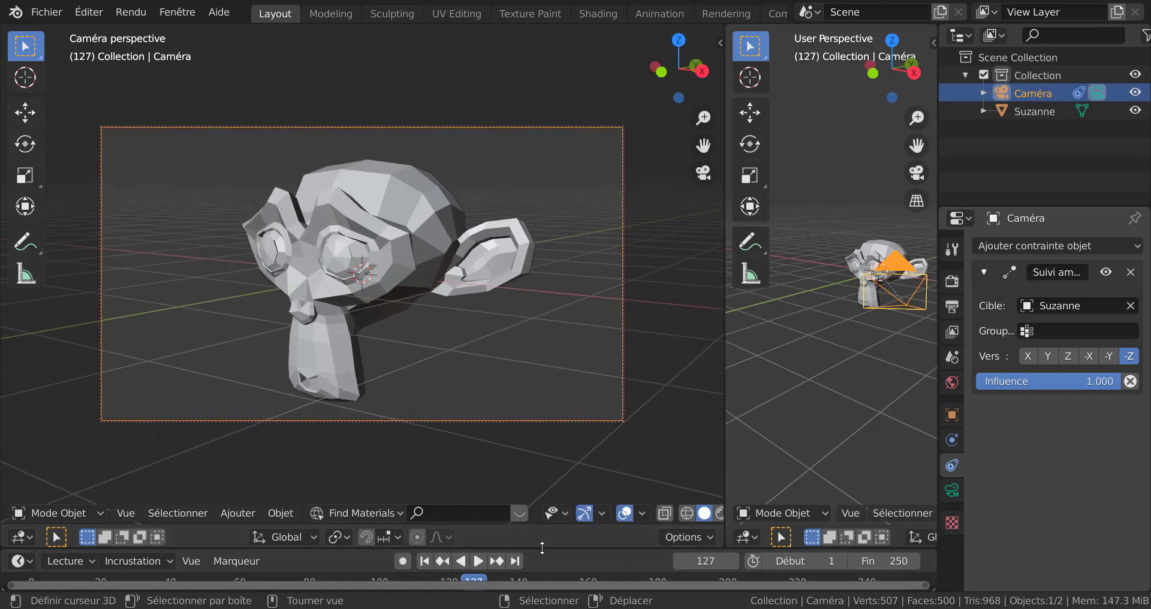
{"action": "left_click_drag", "start_coordinate": [540, 549], "coordinate": [560, 436]}
{"action": "key", "text": "space"}
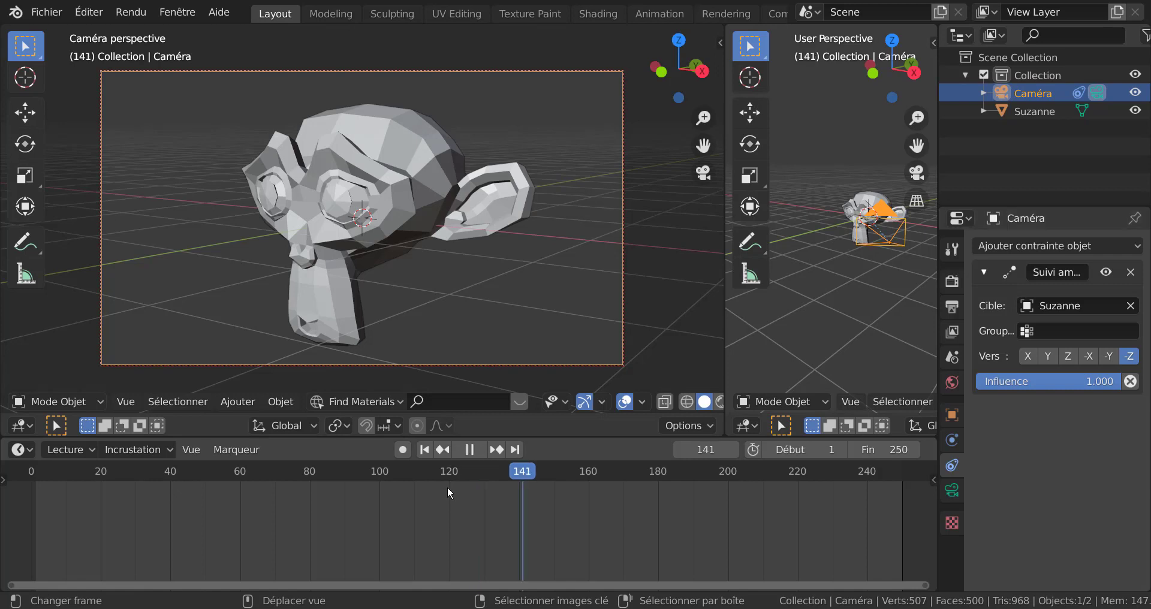
{"action": "key", "text": "Escape"}
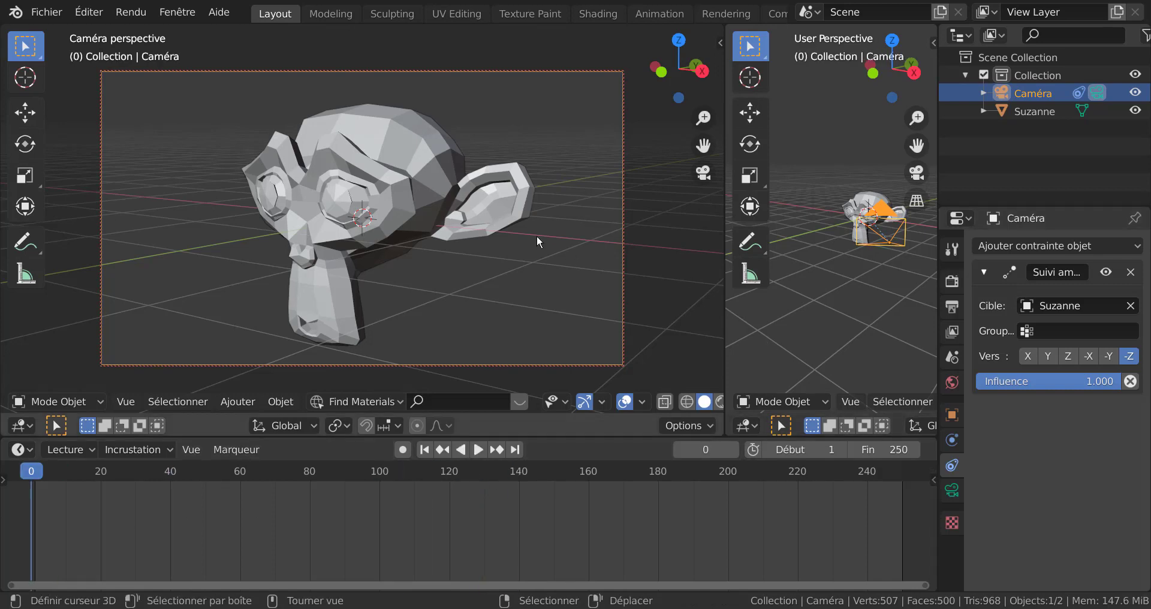
Step: Turn on automatic keyframing and insert a keyframe for the camera at frame 0
{"action": "left_click", "coordinate": [402, 451]}
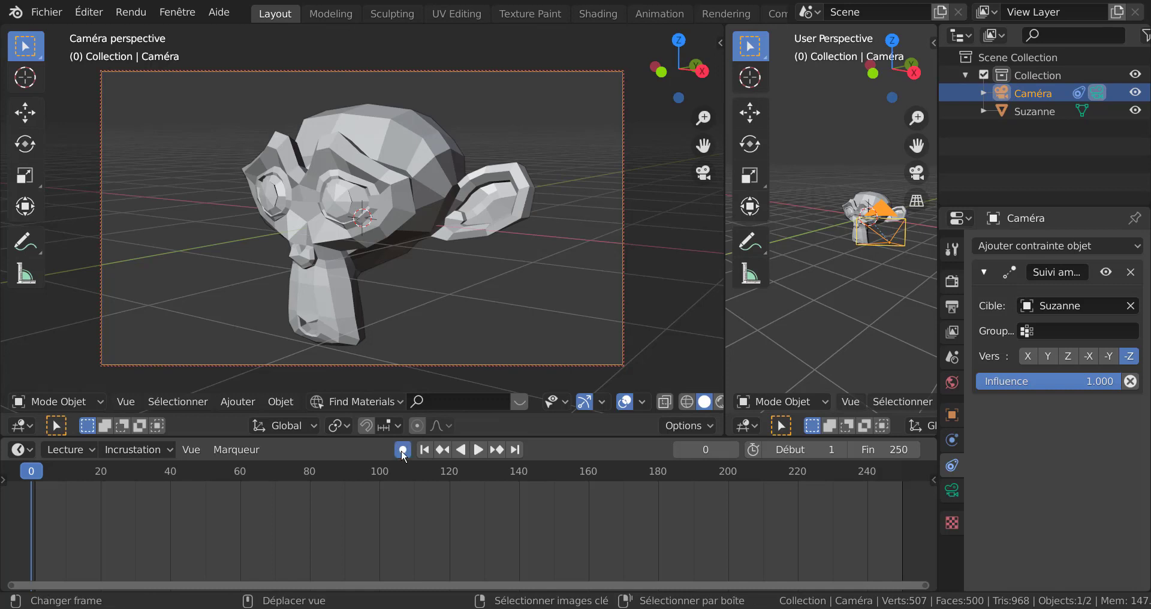
{"action": "key", "text": "i"}
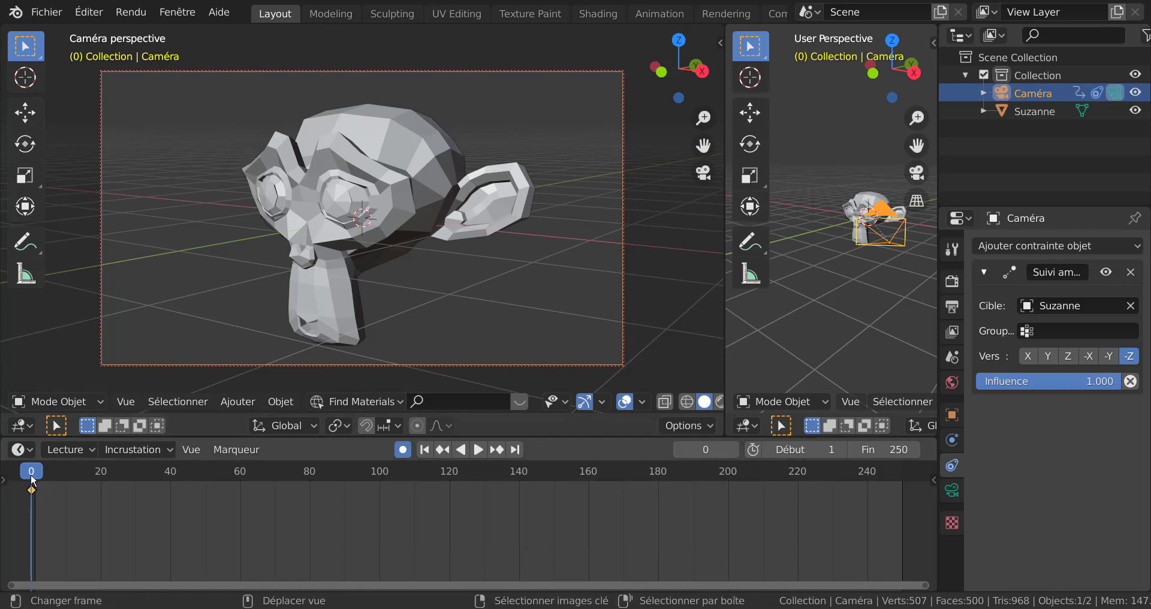
Step: At frame 43, orbit the camera to the other side of Suzanne's face to record a second keyframe
{"action": "key", "text": "space"}
{"action": "left_click_drag", "start_coordinate": [43, 485], "coordinate": [182, 496]}
{"action": "key", "text": "space"}
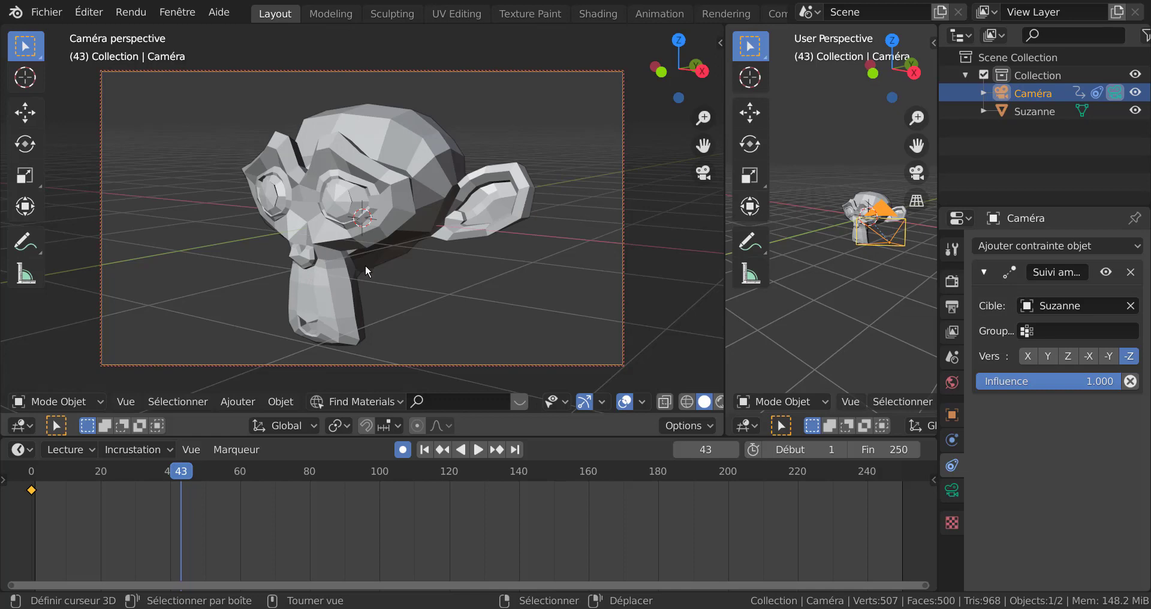
{"action": "middle_click_drag", "start_coordinate": [349, 270], "coordinate": [435, 284]}
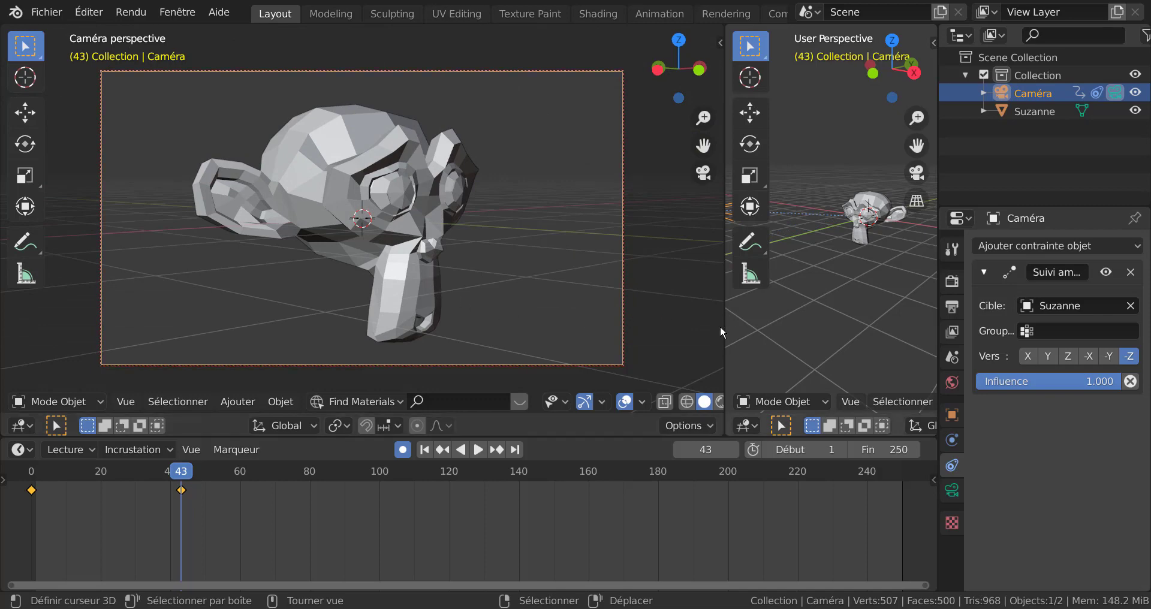
Step: Play and scrub the camera animation between the keyframes at frames 0 and 43
{"action": "key", "text": "space"}
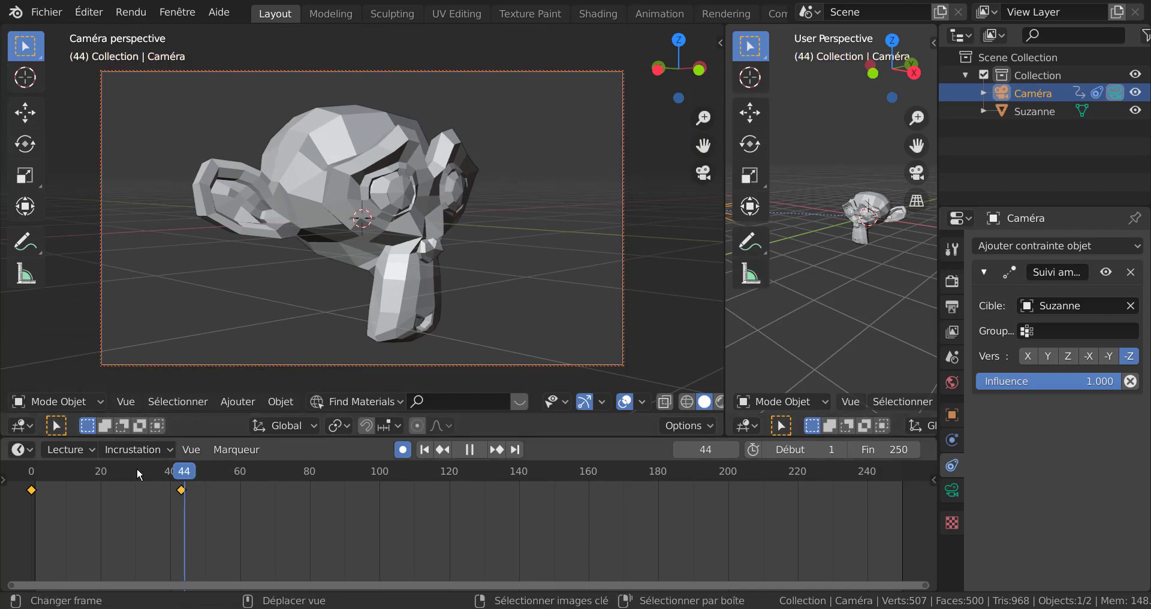
{"action": "left_click_drag", "start_coordinate": [136, 472], "coordinate": [42, 472]}
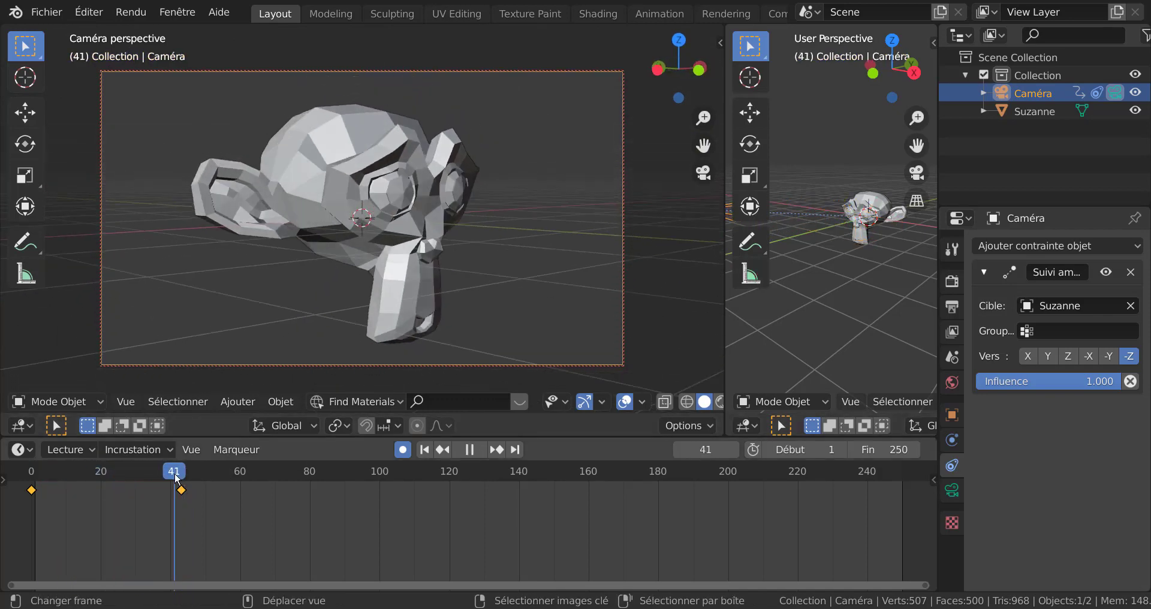
{"action": "key", "text": "space"}
Step: Give the user perspective viewport more width and hide the toolbars in both 3D viewports
{"action": "left_click_drag", "start_coordinate": [725, 309], "coordinate": [539, 312]}
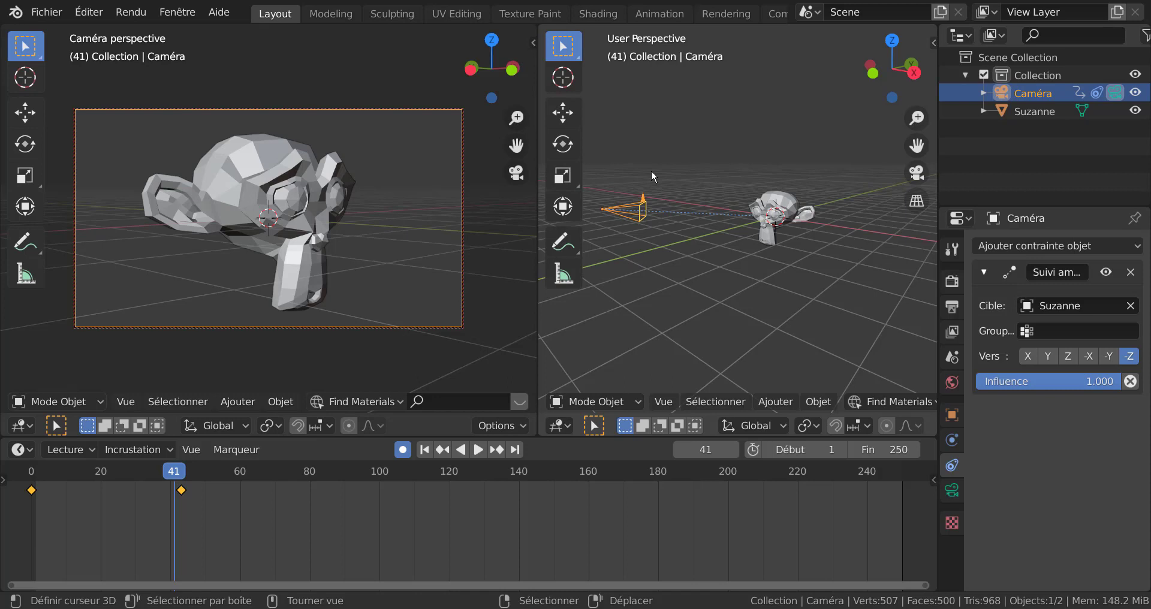
{"action": "key", "text": "t"}
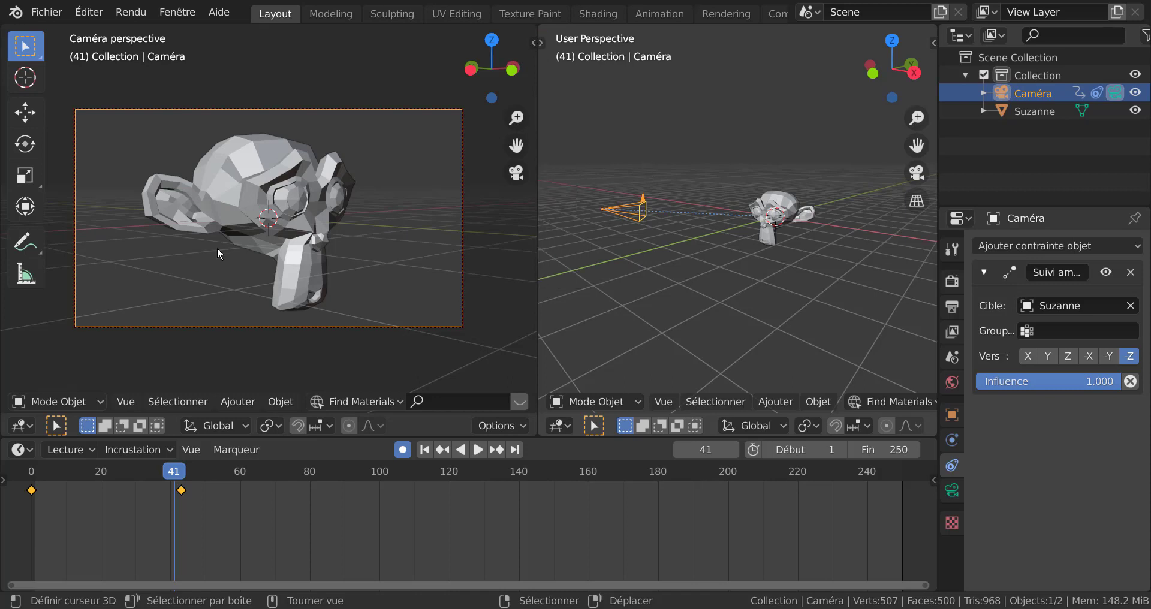
{"action": "key", "text": "t"}
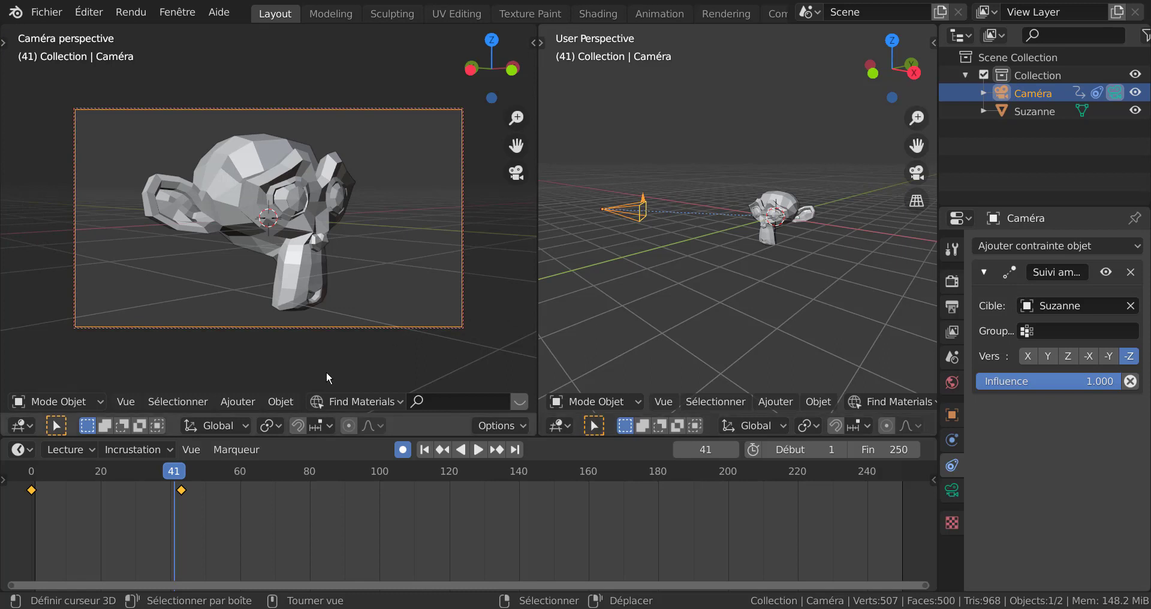
Step: At frame 59, bring the camera close to Suzanne's face to record a close-up keyframe
{"action": "left_click_drag", "start_coordinate": [172, 477], "coordinate": [236, 473]}
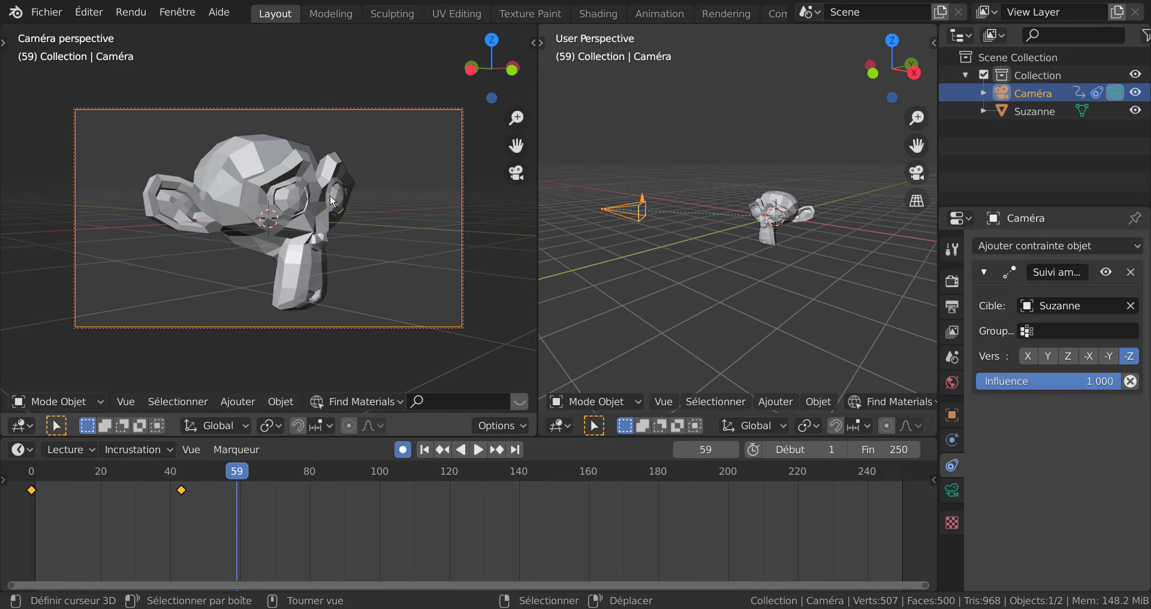
{"action": "scroll", "coordinate": [325, 204], "scroll_direction": "up", "scroll_amount": 10}
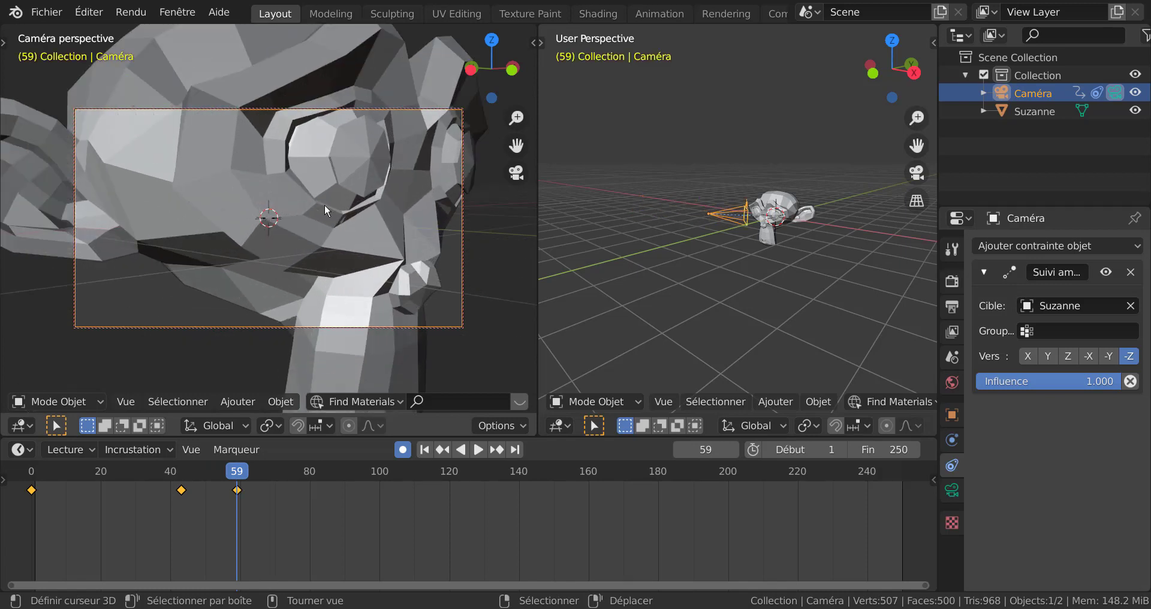
{"action": "scroll", "coordinate": [325, 204], "scroll_direction": "down", "scroll_amount": 3}
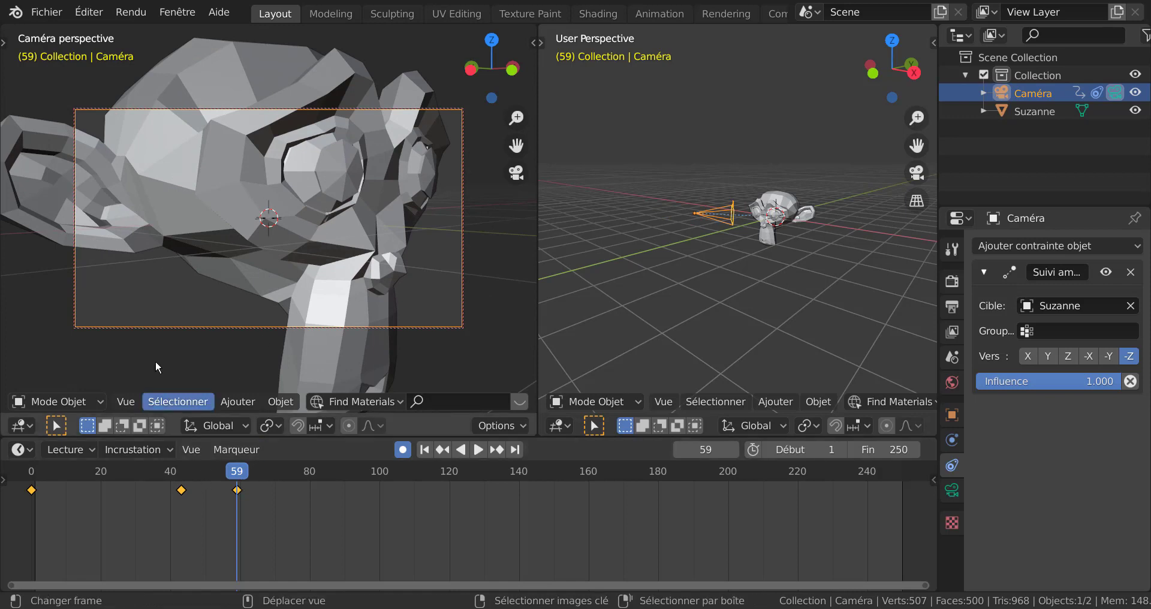
Step: At frame 74, pull the camera back and orbit it behind Suzanne's head to record another keyframe
{"action": "key", "text": "shift+ctrl+space"}
{"action": "left_click_drag", "start_coordinate": [231, 478], "coordinate": [265, 551]}
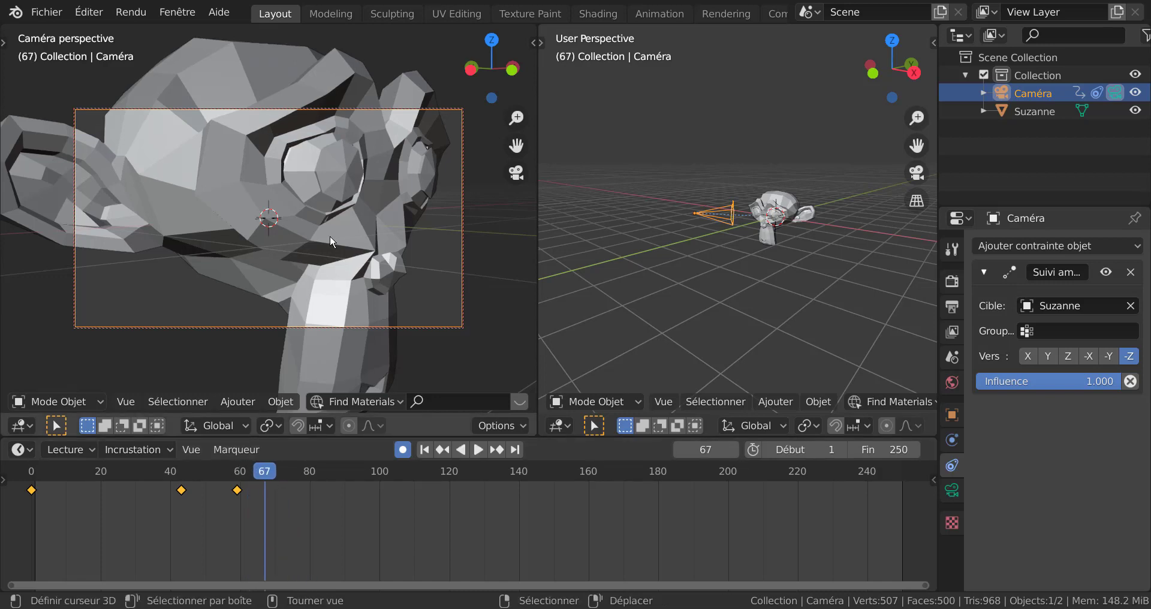
{"action": "left_click_drag", "start_coordinate": [288, 475], "coordinate": [292, 479]}
{"action": "scroll", "coordinate": [271, 231], "scroll_direction": "down", "scroll_amount": 6}
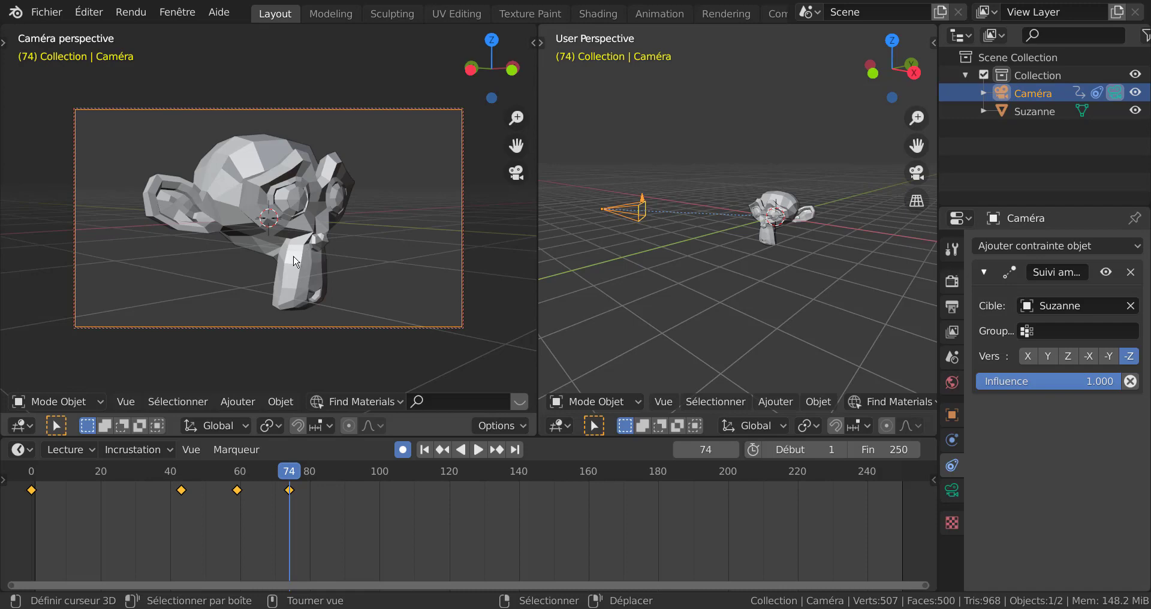
{"action": "middle_click_drag", "start_coordinate": [286, 246], "coordinate": [475, 250]}
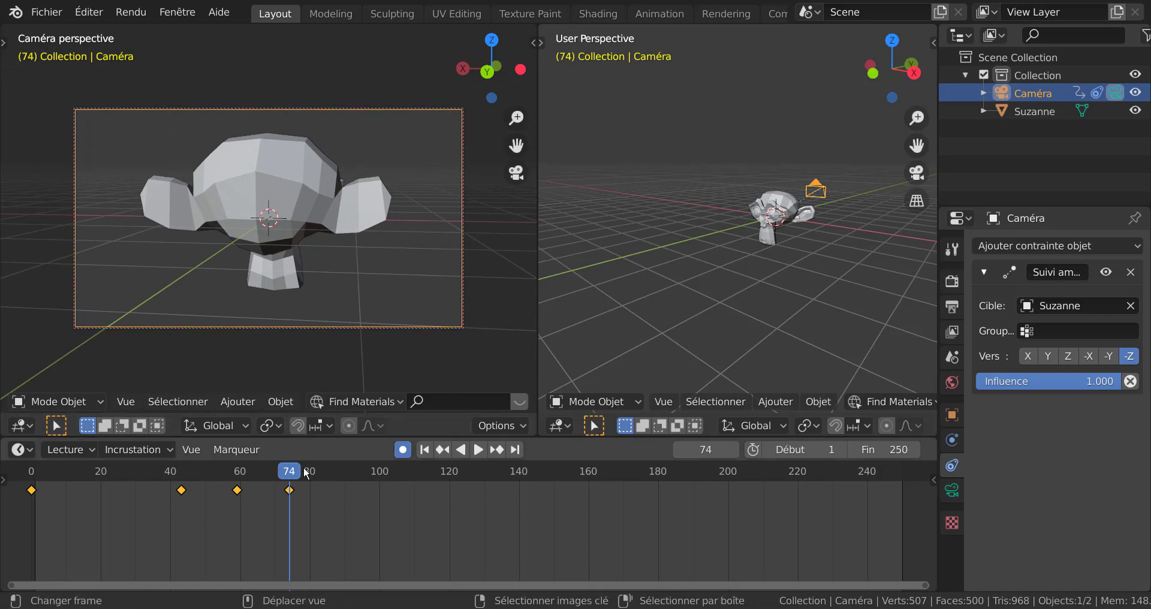
Step: At frame 23, move the camera far back from Suzanne to record an in-between keyframe
{"action": "left_click", "coordinate": [288, 473]}
{"action": "left_click_drag", "start_coordinate": [287, 474], "coordinate": [113, 490]}
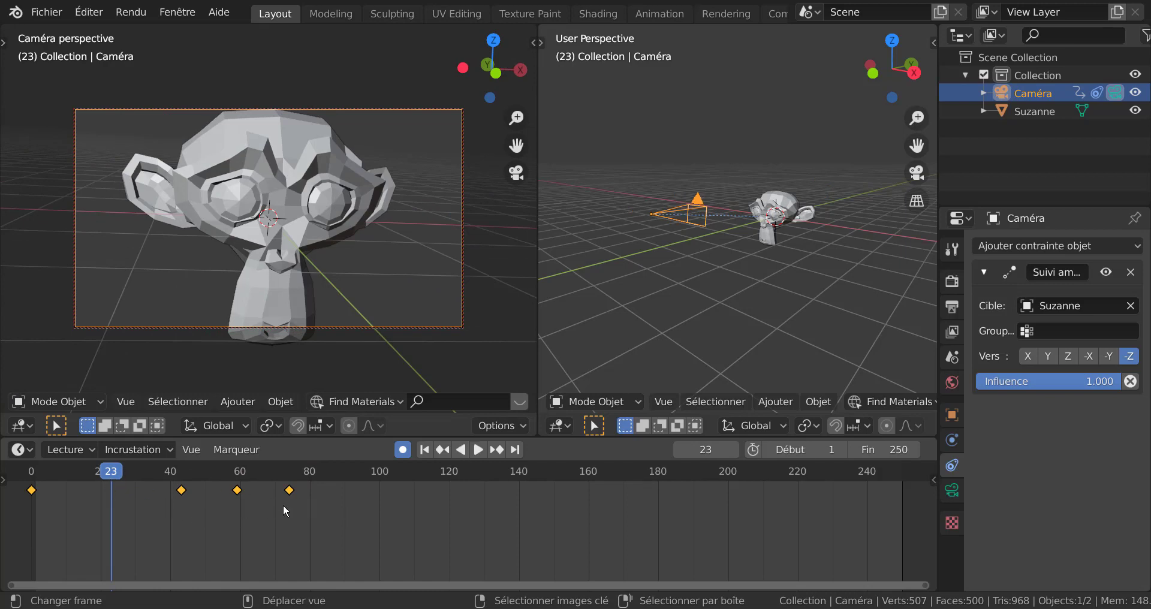
{"action": "scroll", "coordinate": [319, 222], "scroll_direction": "down", "scroll_amount": 6}
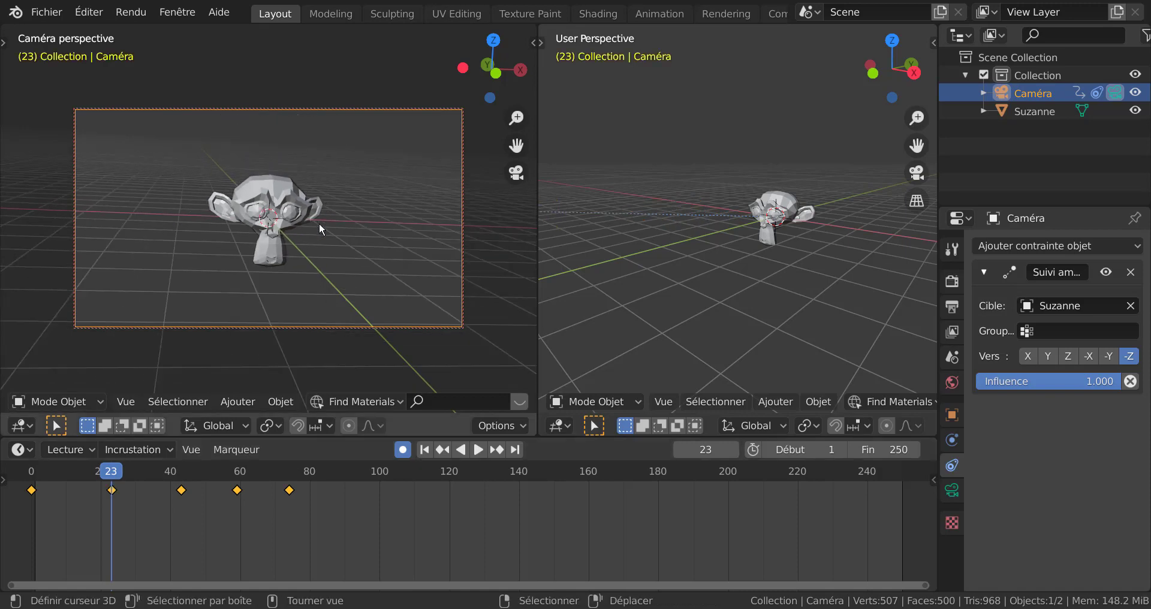
Step: Select Suzanne and record a keyframe of its current pose at frame 69 using the Move tool
{"action": "left_click_drag", "start_coordinate": [112, 480], "coordinate": [345, 500]}
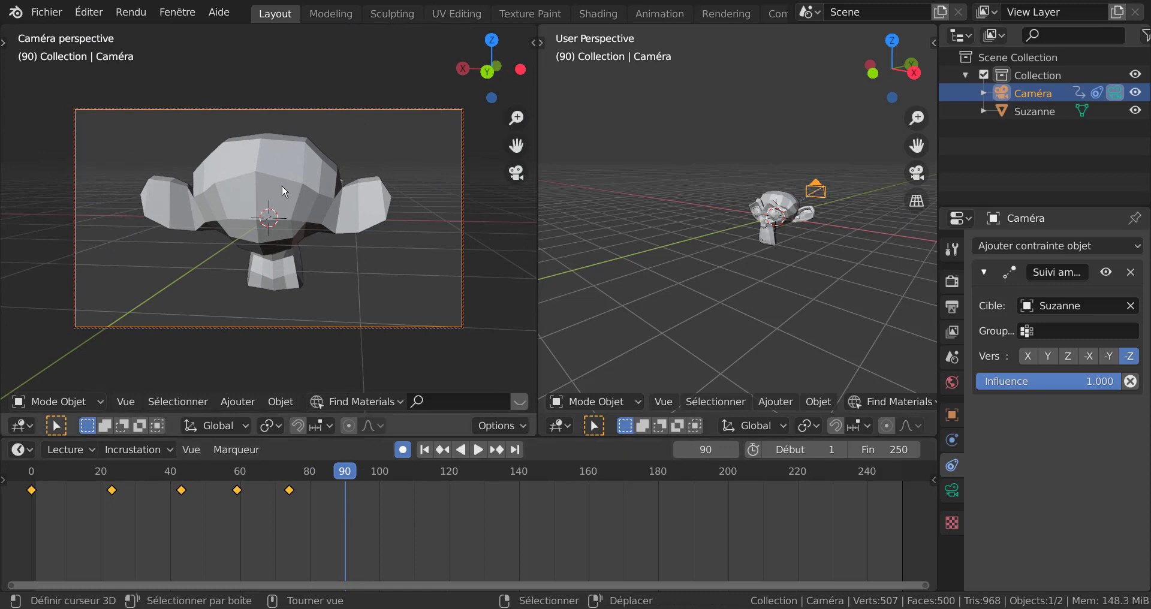
{"action": "left_click", "coordinate": [283, 186]}
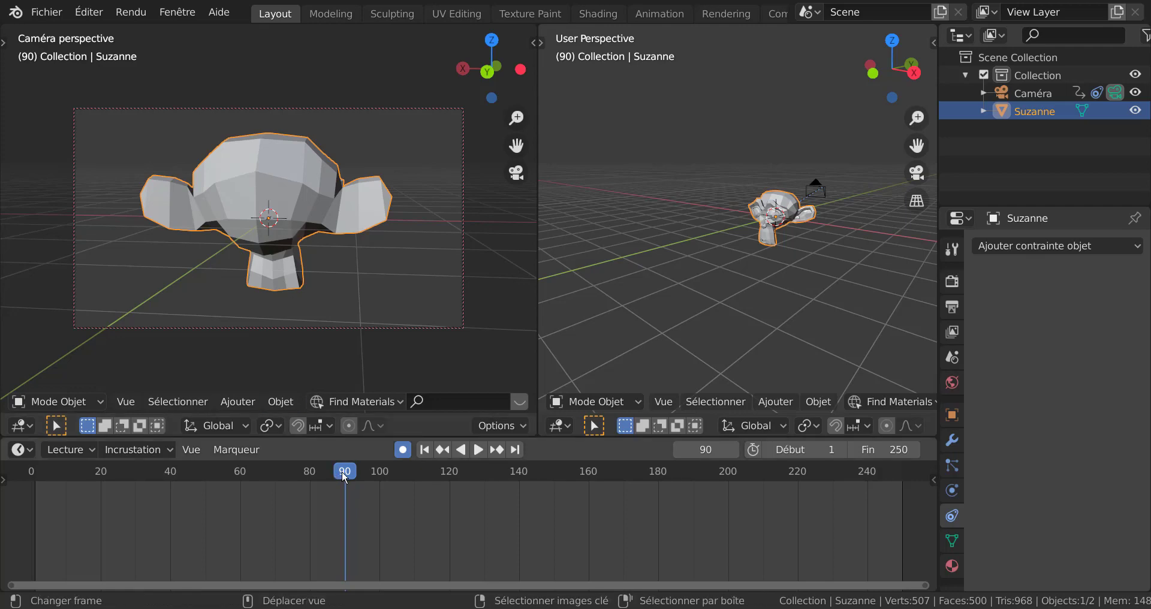
{"action": "left_click_drag", "start_coordinate": [343, 470], "coordinate": [272, 466]}
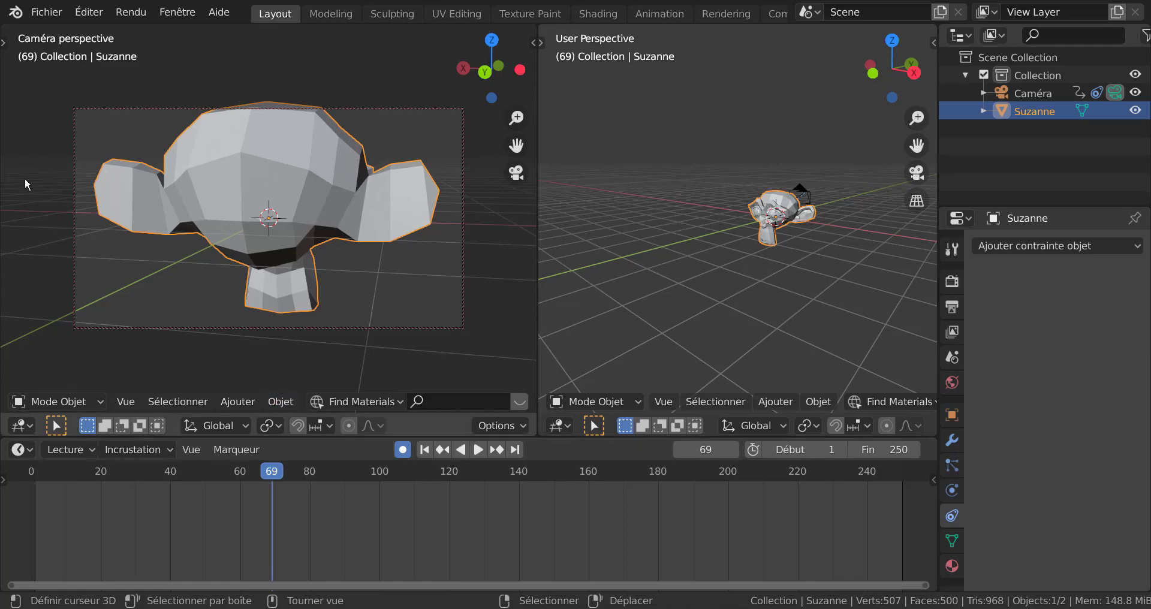
{"action": "key", "text": "t"}
{"action": "left_click", "coordinate": [25, 114]}
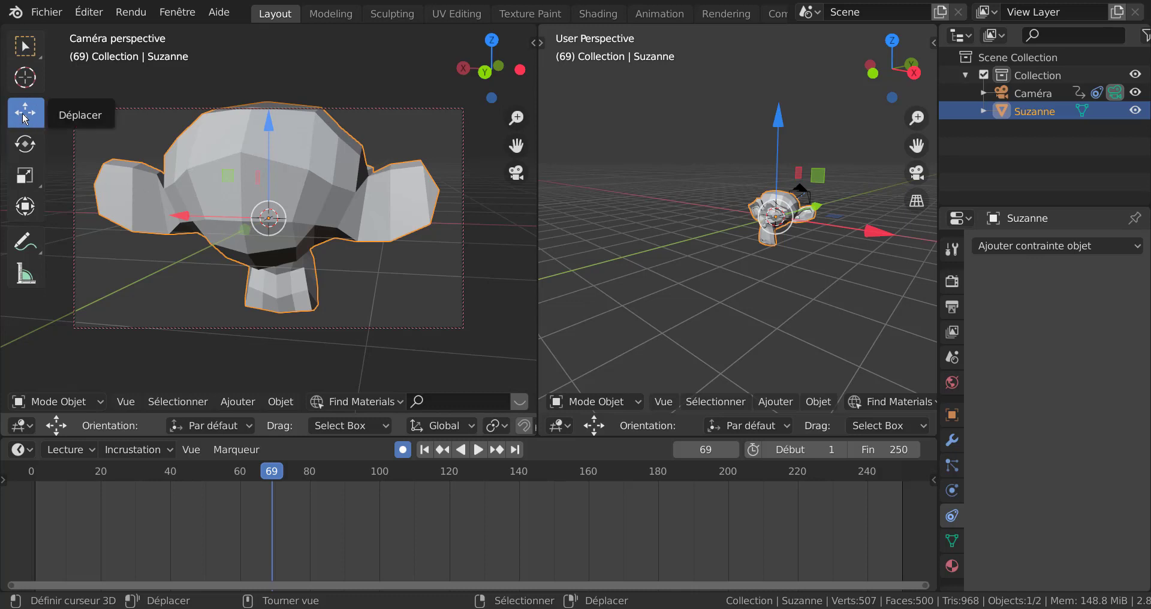
{"action": "left_click", "coordinate": [268, 122]}
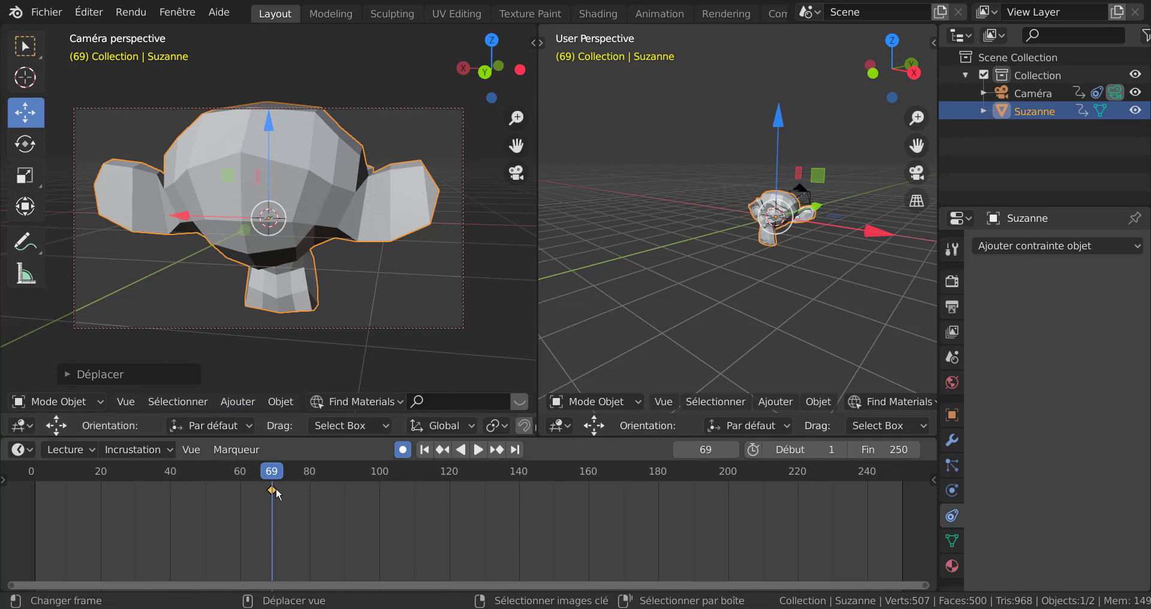
Step: At frame 100, rotate Suzanne around the global Z axis to record a rotation keyframe
{"action": "key", "text": "space"}
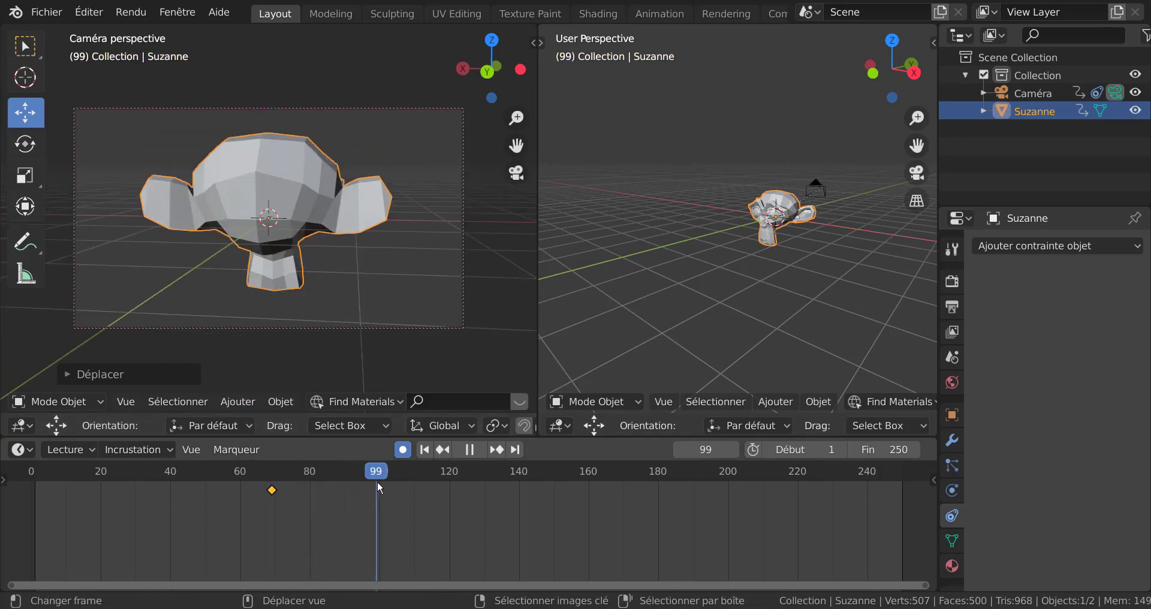
{"action": "key", "text": "space"}
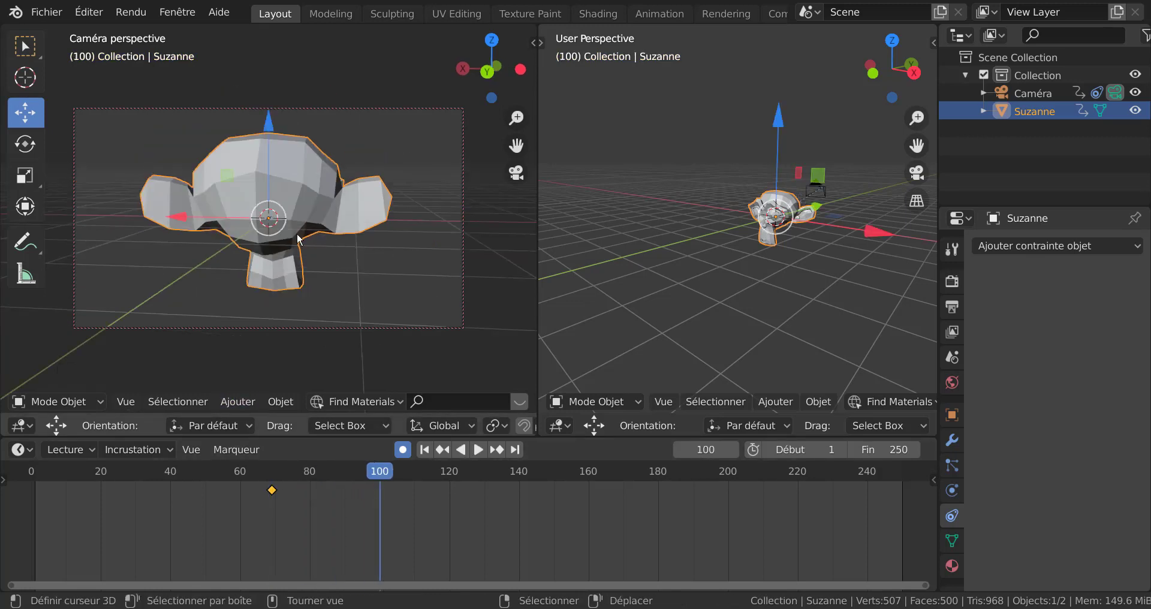
{"action": "key", "text": "r"}
{"action": "key", "text": "z"}
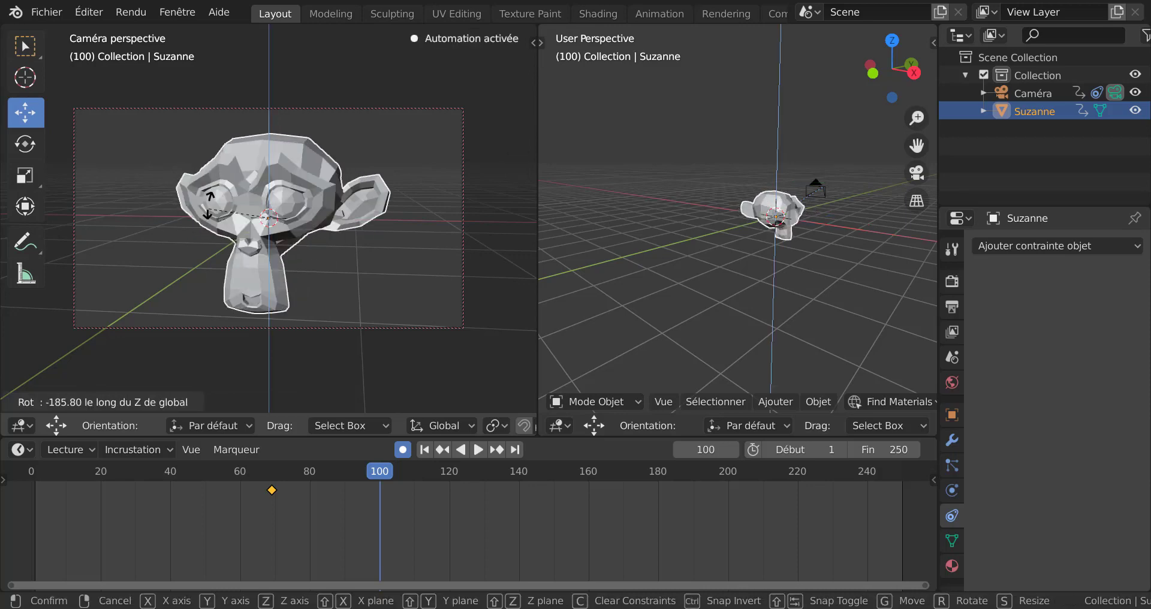
{"action": "left_click", "coordinate": [318, 107]}
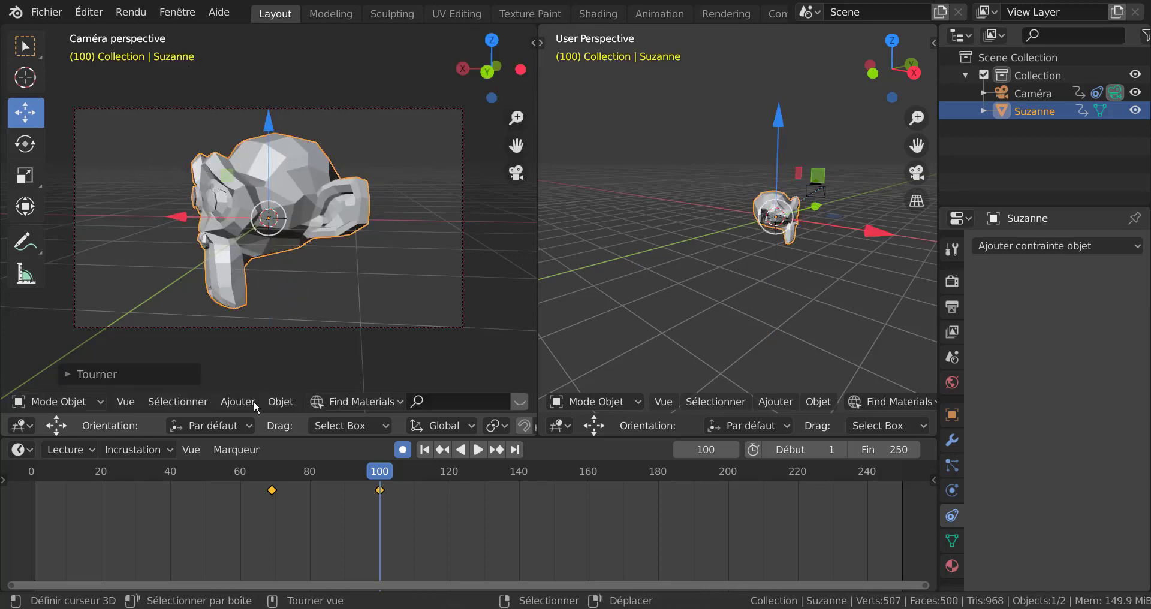
Step: Play the combined camera and Suzanne animation from around frame 9, stopping at frame 112
{"action": "left_click_drag", "start_coordinate": [381, 473], "coordinate": [52, 470]}
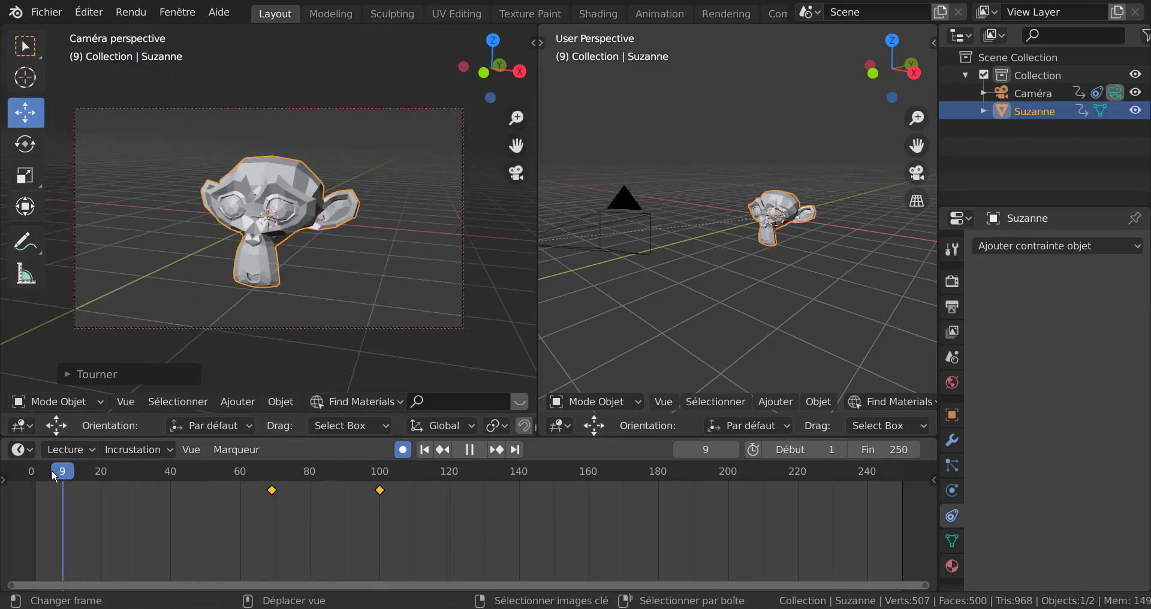
{"action": "key", "text": "space"}
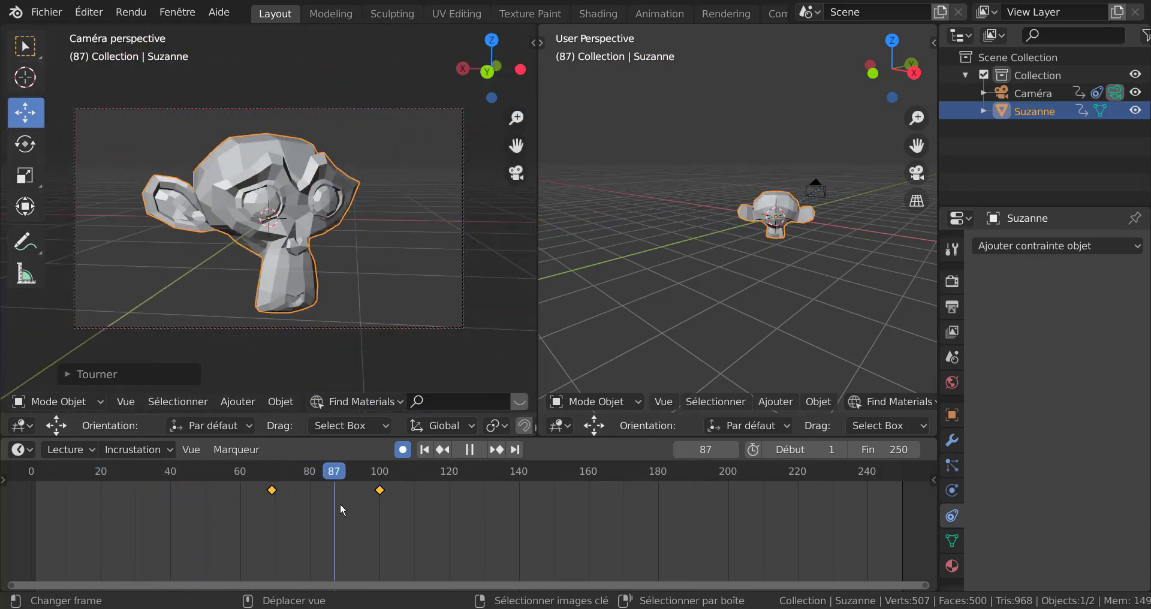
{"action": "left_click_drag", "start_coordinate": [375, 511], "coordinate": [422, 530]}
{"action": "key", "text": "space"}
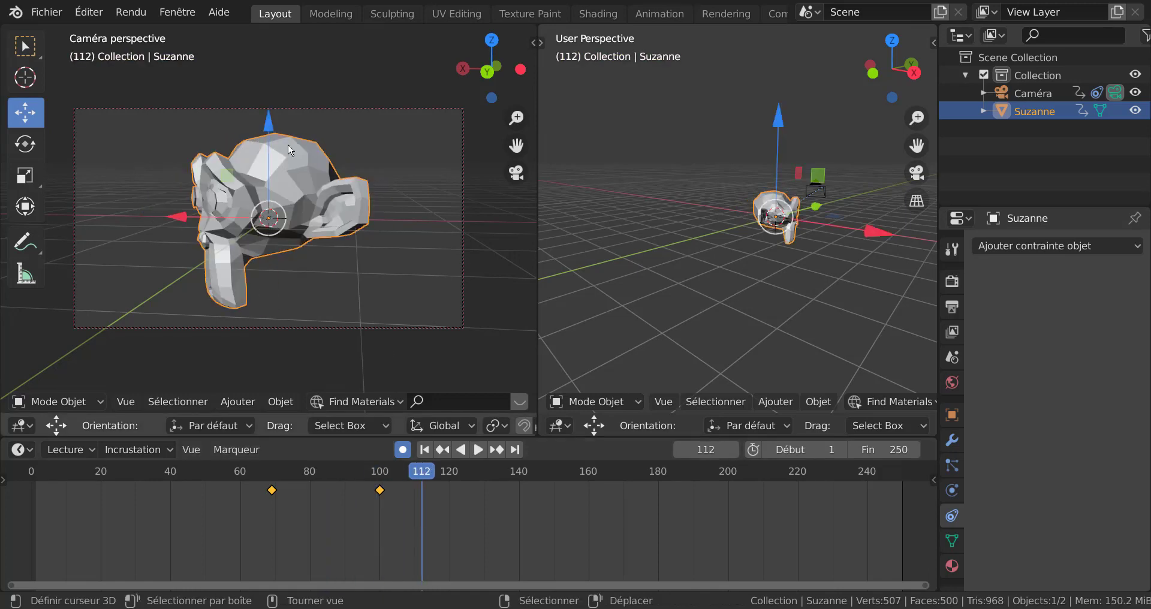
Step: Reselect the camera, go to frame 94, and display a wider frame range in the timeline
{"action": "left_click", "coordinate": [315, 107]}
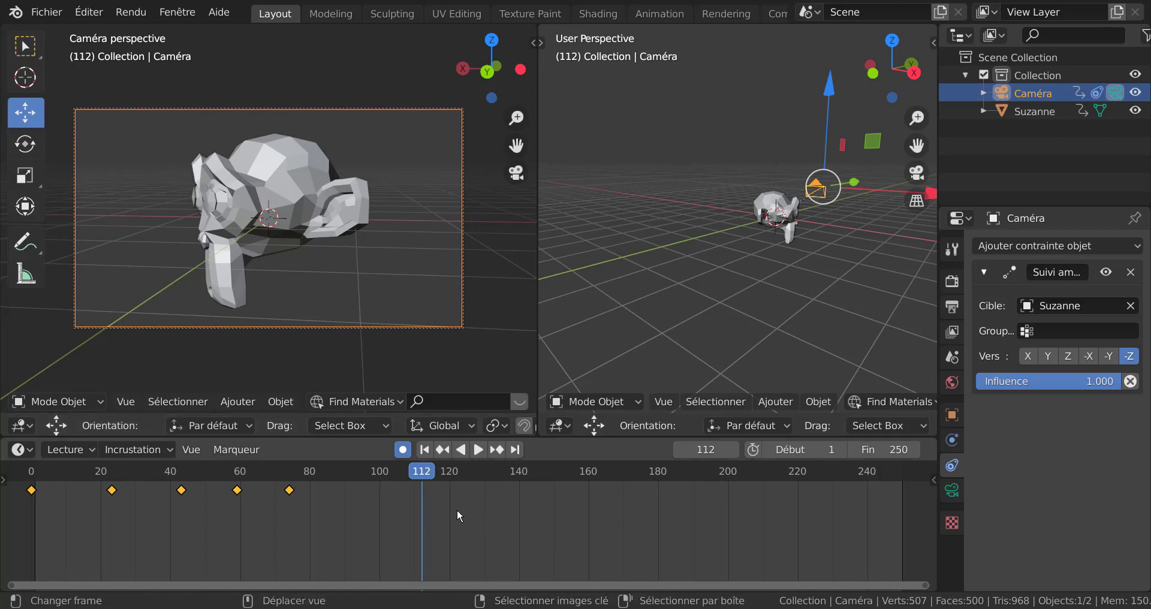
{"action": "left_click_drag", "start_coordinate": [428, 475], "coordinate": [358, 499]}
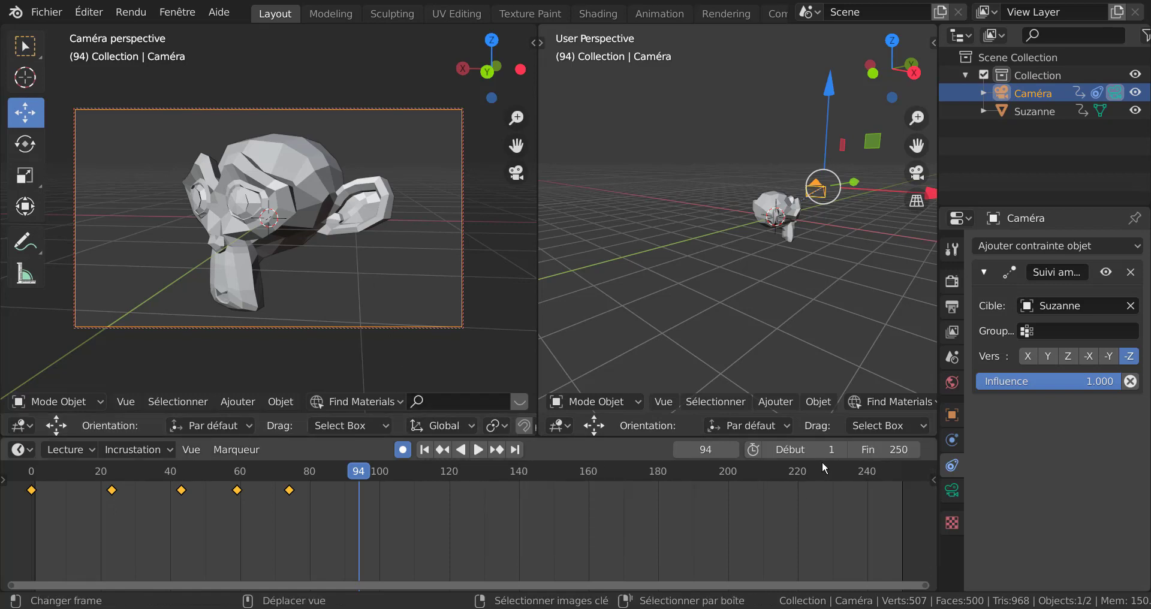
{"action": "scroll", "coordinate": [751, 522], "scroll_direction": "down", "scroll_amount": 6}
{"action": "scroll", "coordinate": [781, 493], "scroll_direction": "down", "scroll_amount": 1}
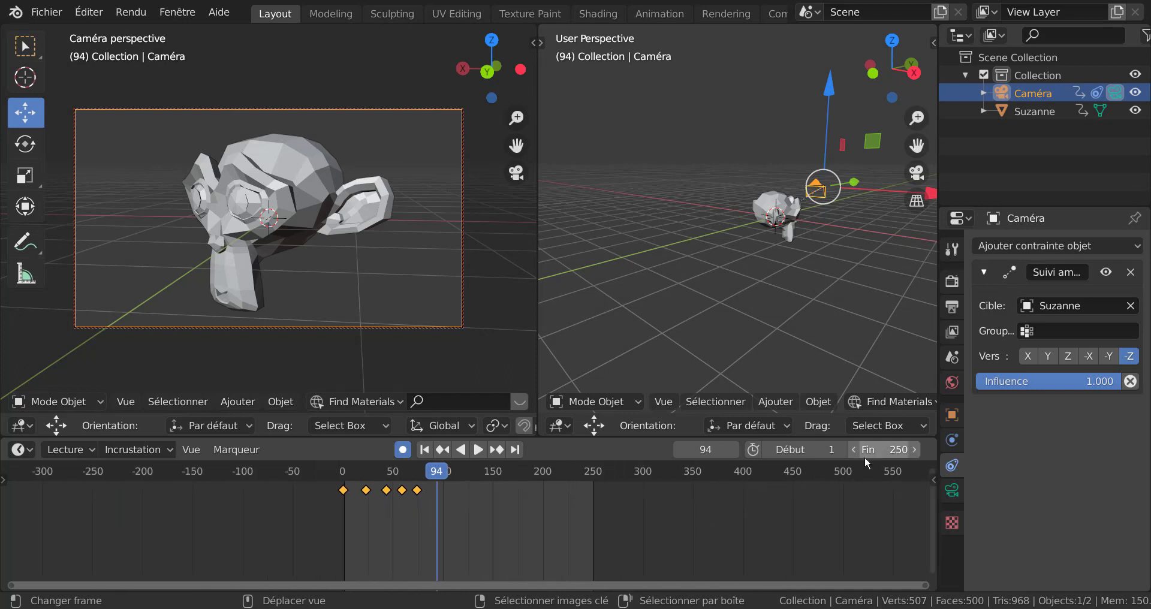
Step: Set the timeline's end frame to 1500 and display the whole frame range
{"action": "left_click", "coordinate": [881, 450]}
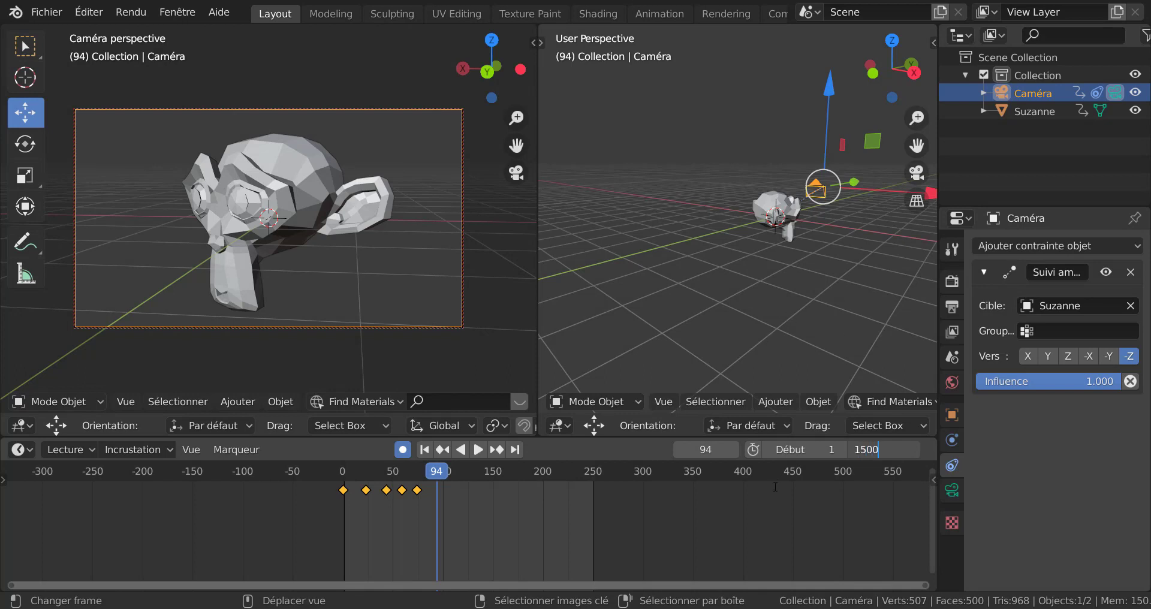
{"action": "key", "text": "Return"}
{"action": "scroll", "coordinate": [613, 536], "scroll_direction": "down", "scroll_amount": 5}
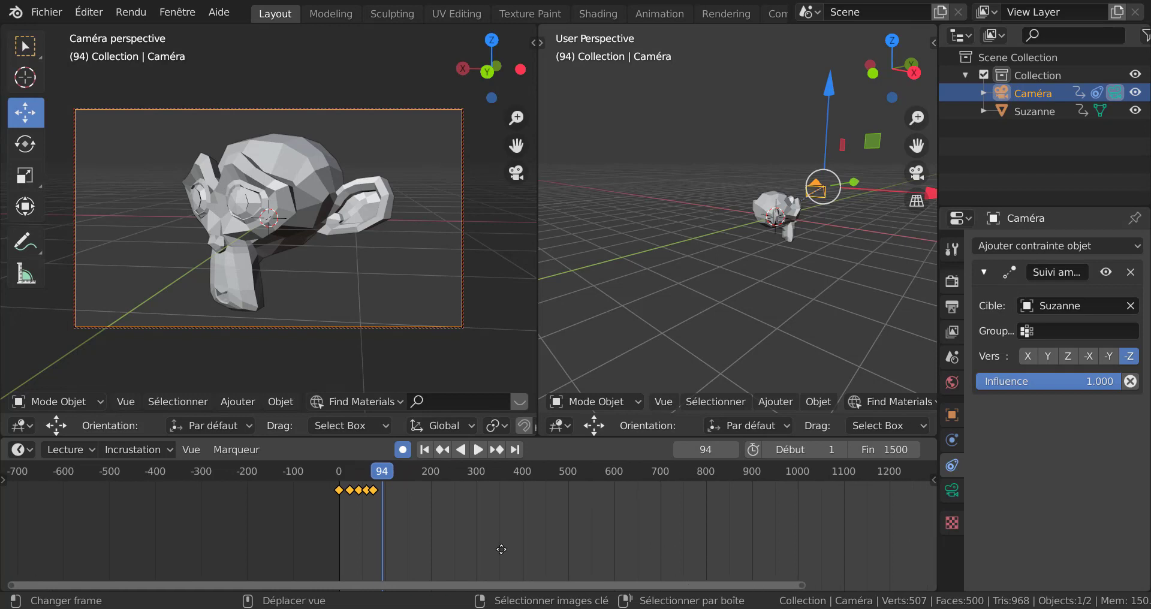
{"action": "middle_click_drag", "start_coordinate": [501, 549], "coordinate": [405, 540]}
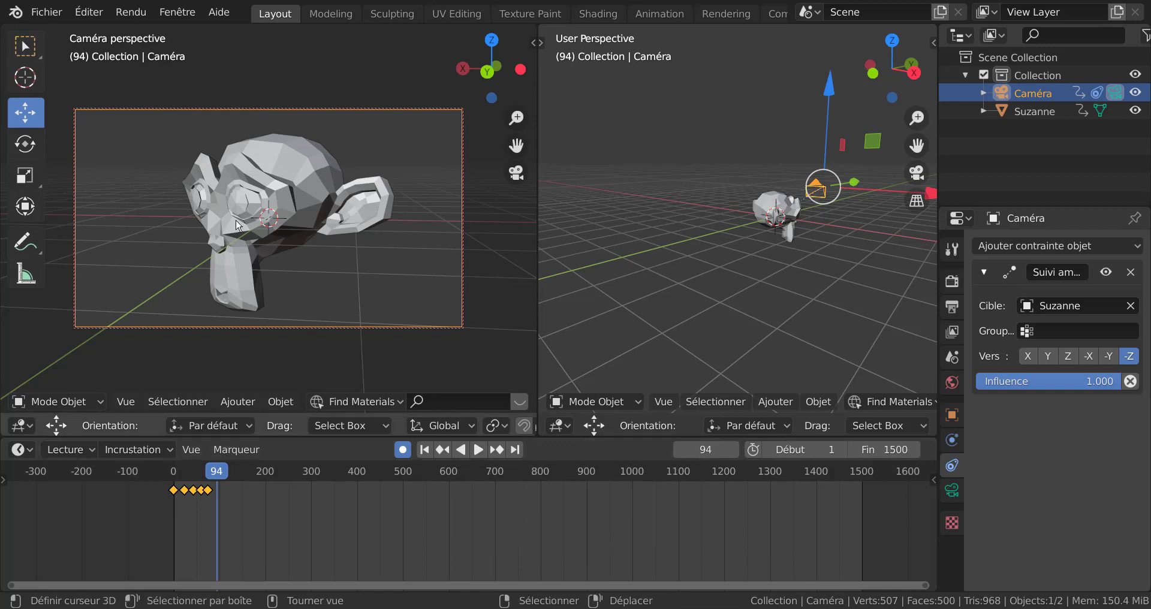
Step: Play from frame 94 and record camera keyframes live by orbiting and zooming the camera view around Suzanne, stopping at frame 868
{"action": "left_click", "coordinate": [479, 450]}
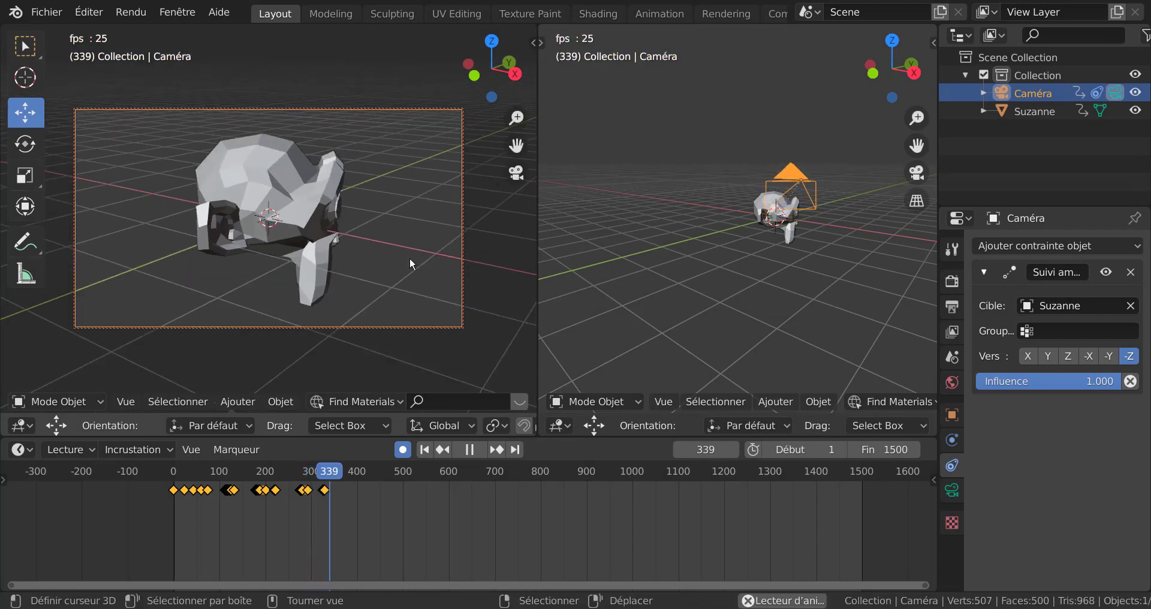
{"action": "middle_click_drag", "start_coordinate": [418, 265], "coordinate": [399, 252]}
{"action": "scroll", "coordinate": [376, 236], "scroll_direction": "up", "scroll_amount": 5}
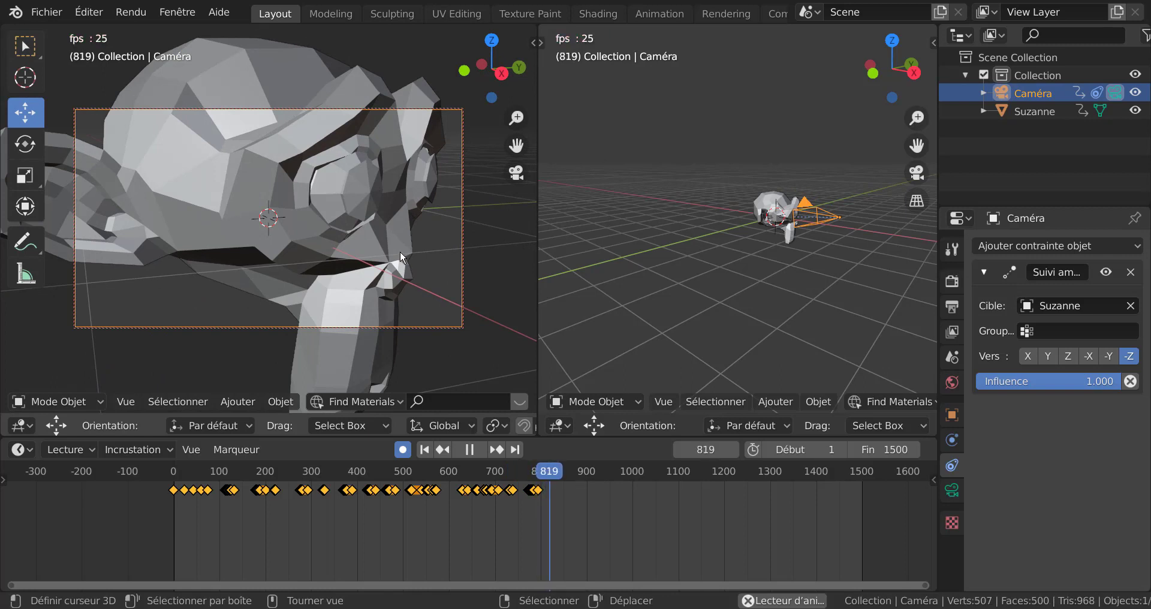
{"action": "left_click", "coordinate": [470, 450]}
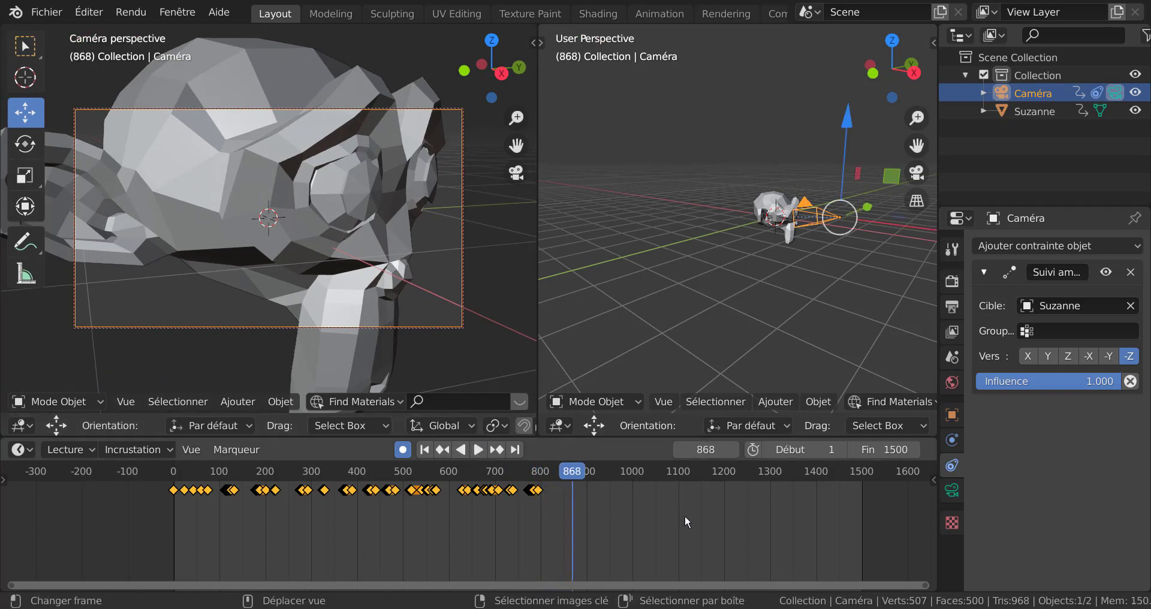
Step: Turn off automatic keyframing and shorten the animation to end at frame 800, near the last recorded keyframe
{"action": "left_click", "coordinate": [403, 453]}
{"action": "left_click_drag", "start_coordinate": [572, 475], "coordinate": [533, 477]}
{"action": "key", "text": "space"}
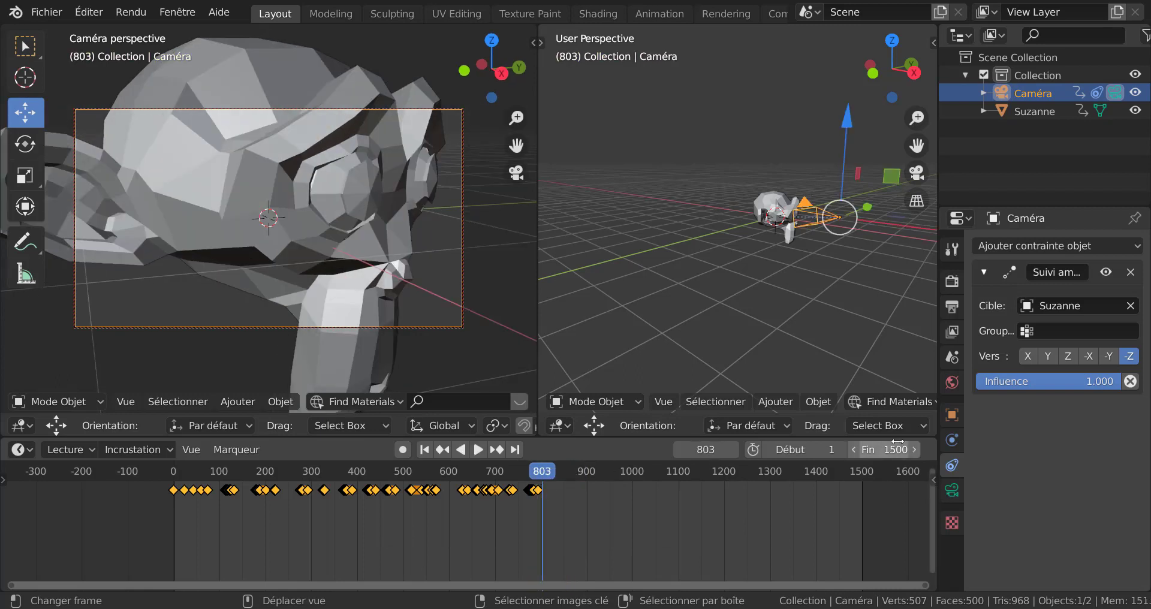
{"action": "left_click", "coordinate": [898, 449]}
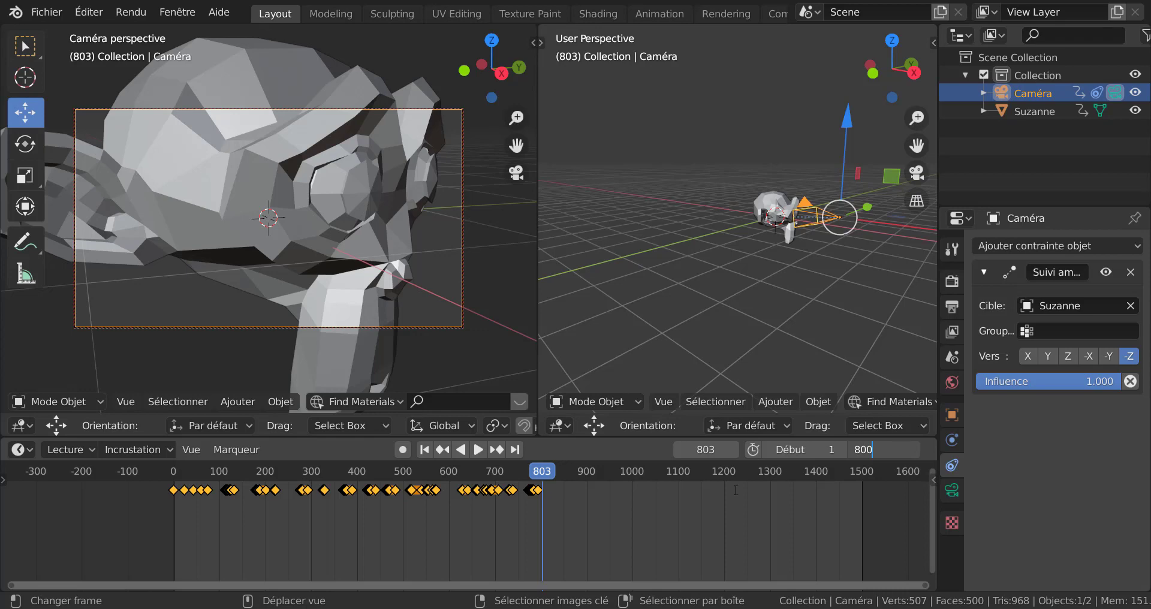
{"action": "key", "text": "Return"}
Step: Play the recorded camera animation from frame 0 and widen the camera viewport
{"action": "left_click", "coordinate": [103, 514]}
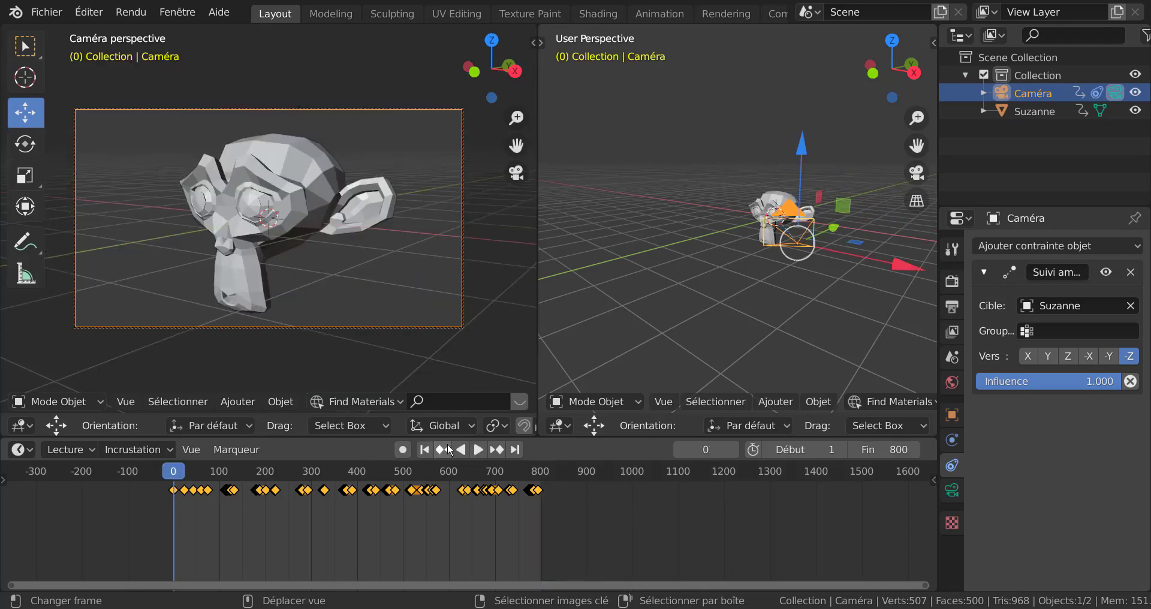
{"action": "left_click", "coordinate": [479, 450]}
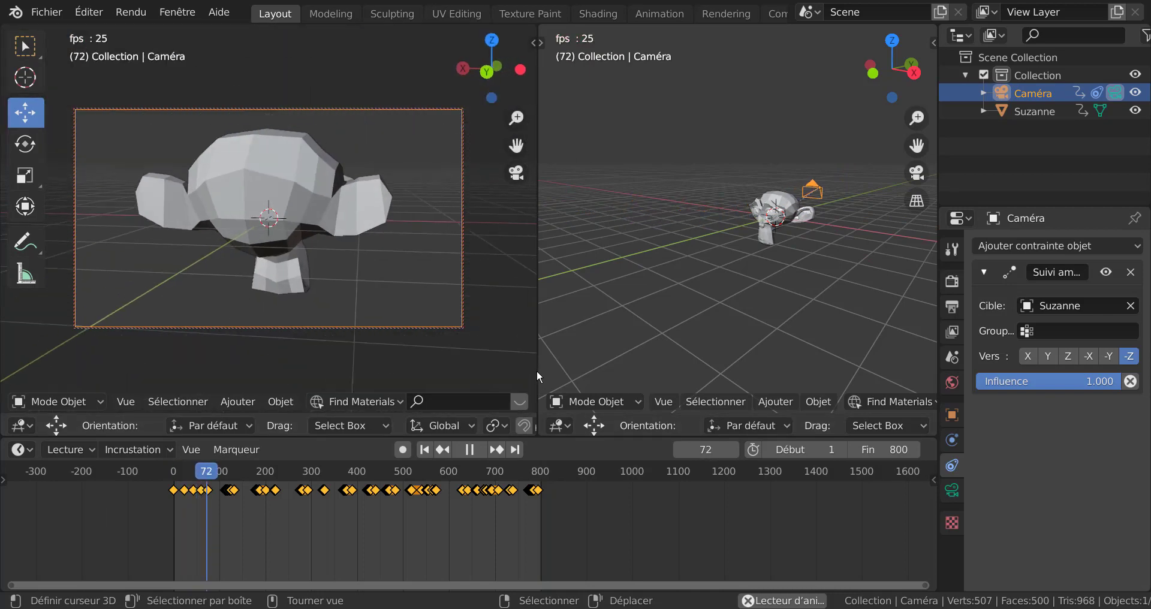
{"action": "left_click_drag", "start_coordinate": [537, 370], "coordinate": [662, 371]}
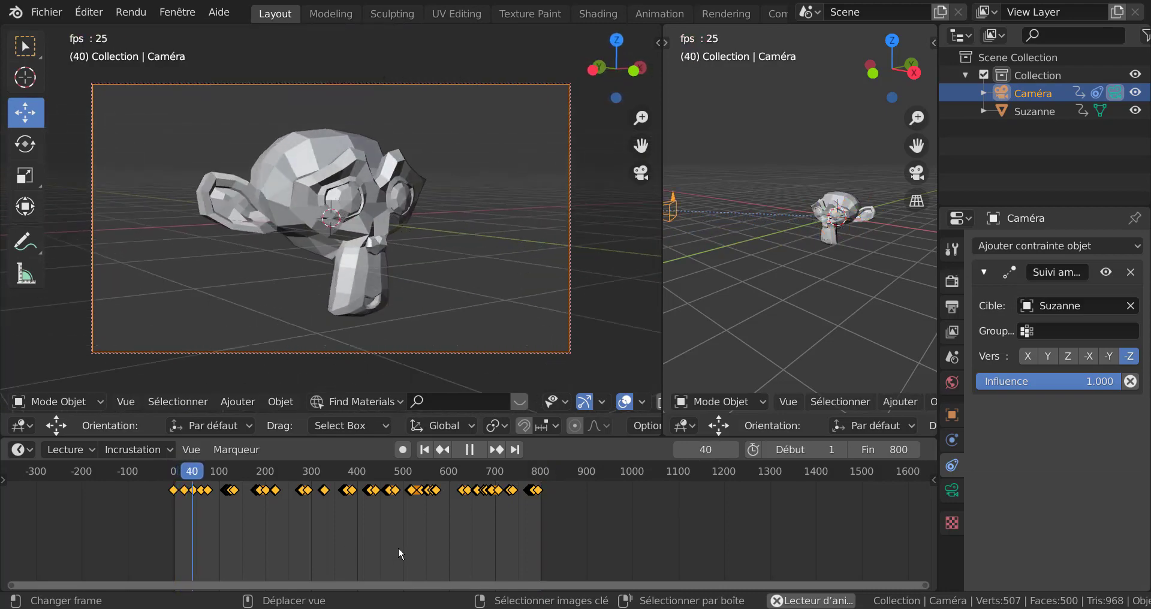
Step: Deselect all keyframes and box-select only the camera keyframes between about frames 250 and 650
{"action": "key", "text": "alt+a"}
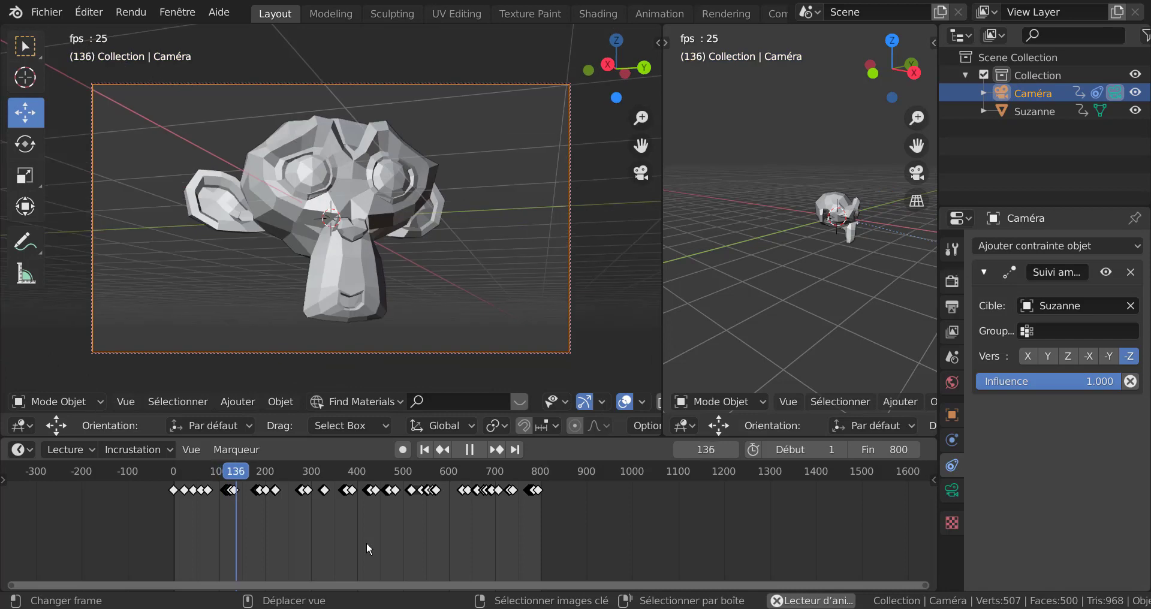
{"action": "key", "text": "a"}
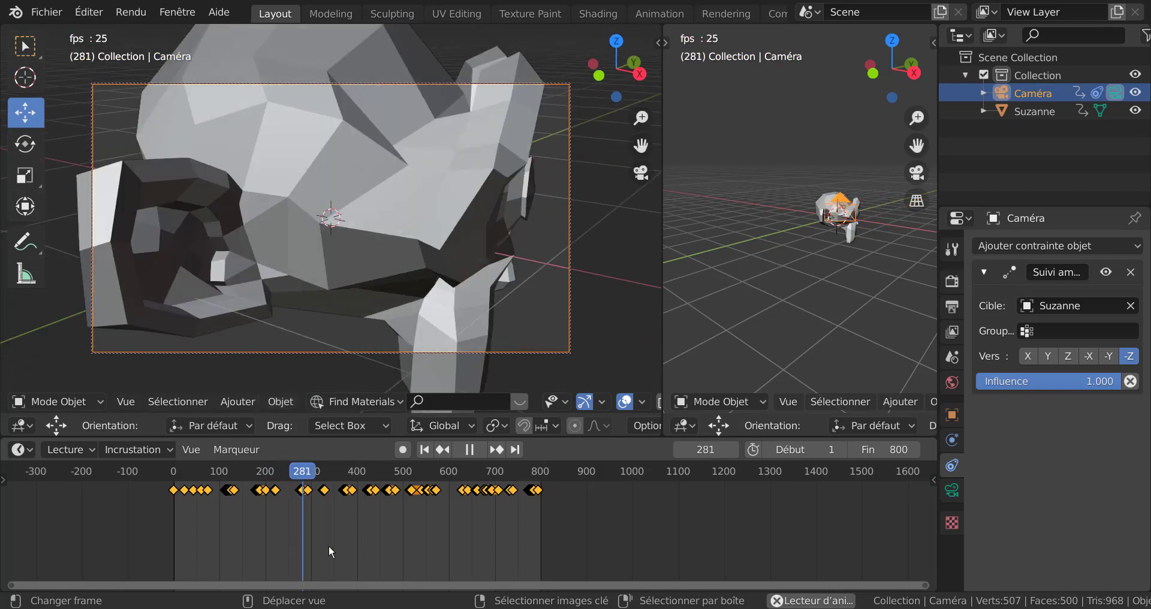
{"action": "key", "text": "alt+a"}
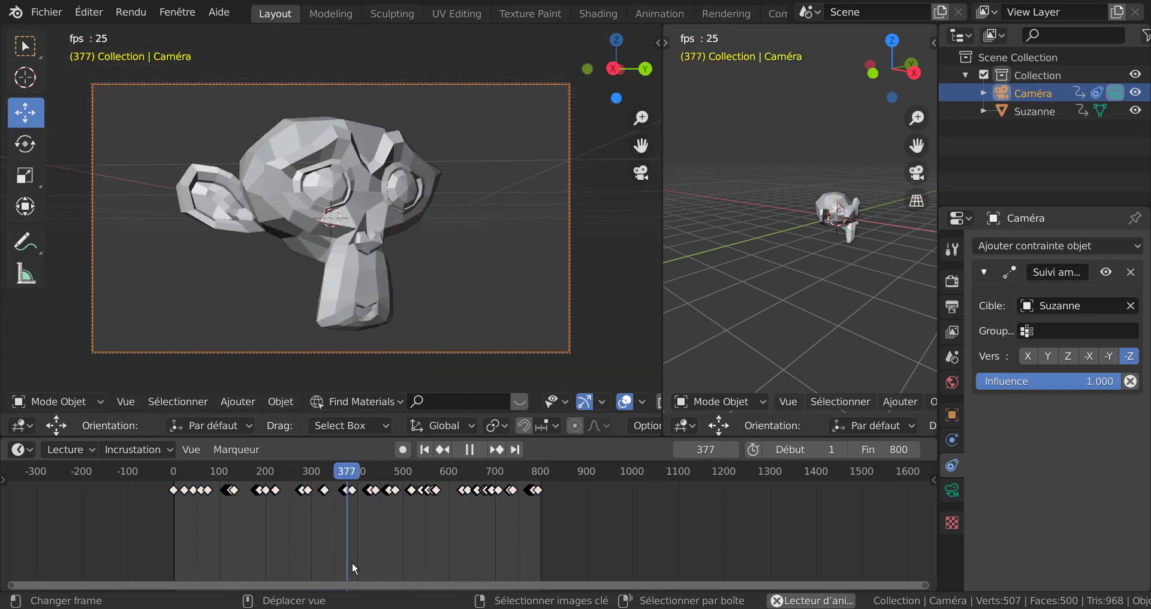
{"action": "key", "text": "b"}
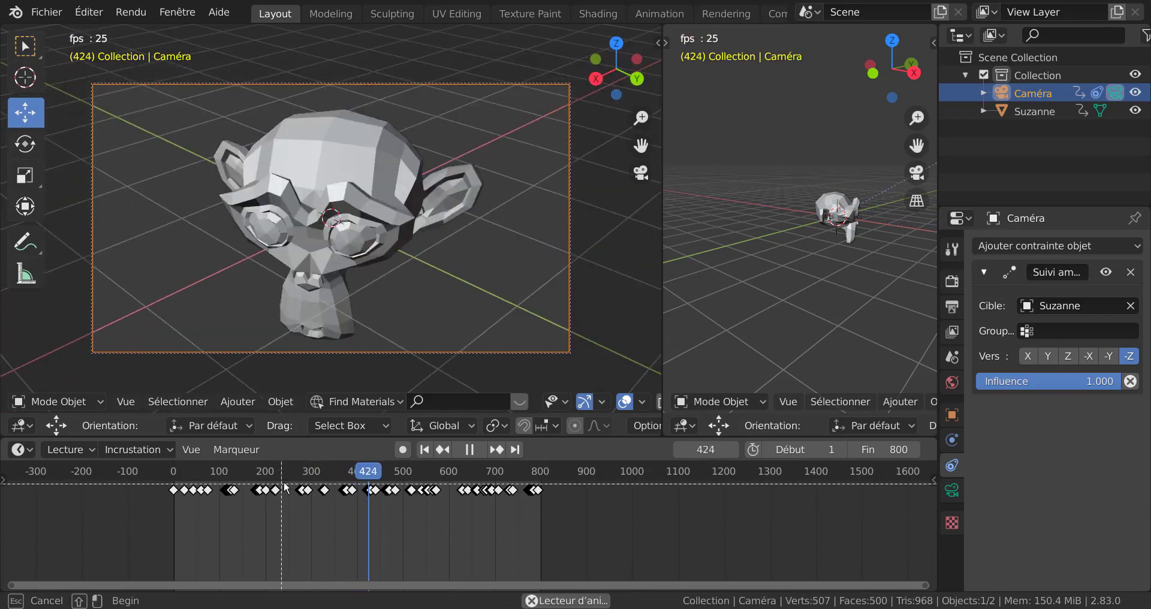
{"action": "left_click_drag", "start_coordinate": [286, 482], "coordinate": [470, 513]}
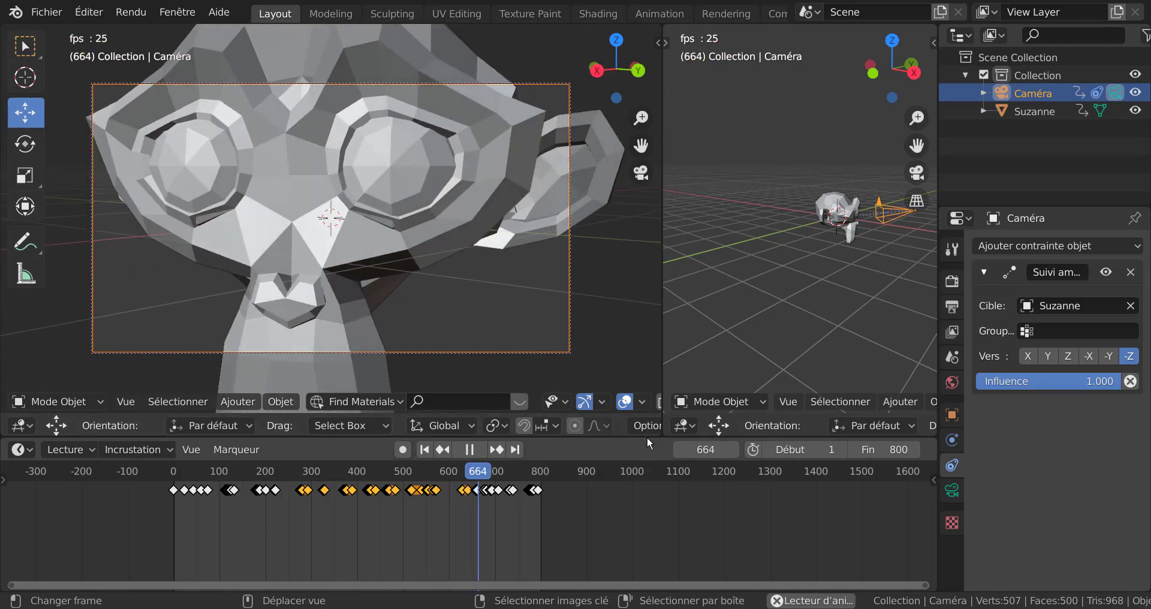
Step: Enlarge the timeline area and unlock the camera from the view, fitting the camera frame inside the smaller viewport
{"action": "left_click_drag", "start_coordinate": [648, 436], "coordinate": [647, 326]}
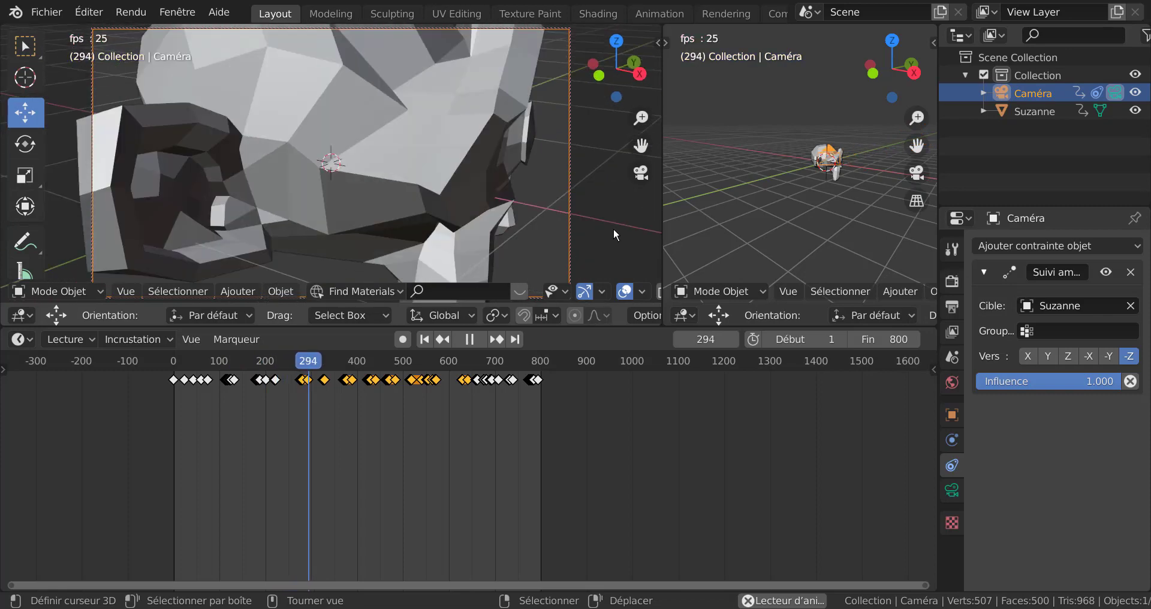
{"action": "key", "text": "n"}
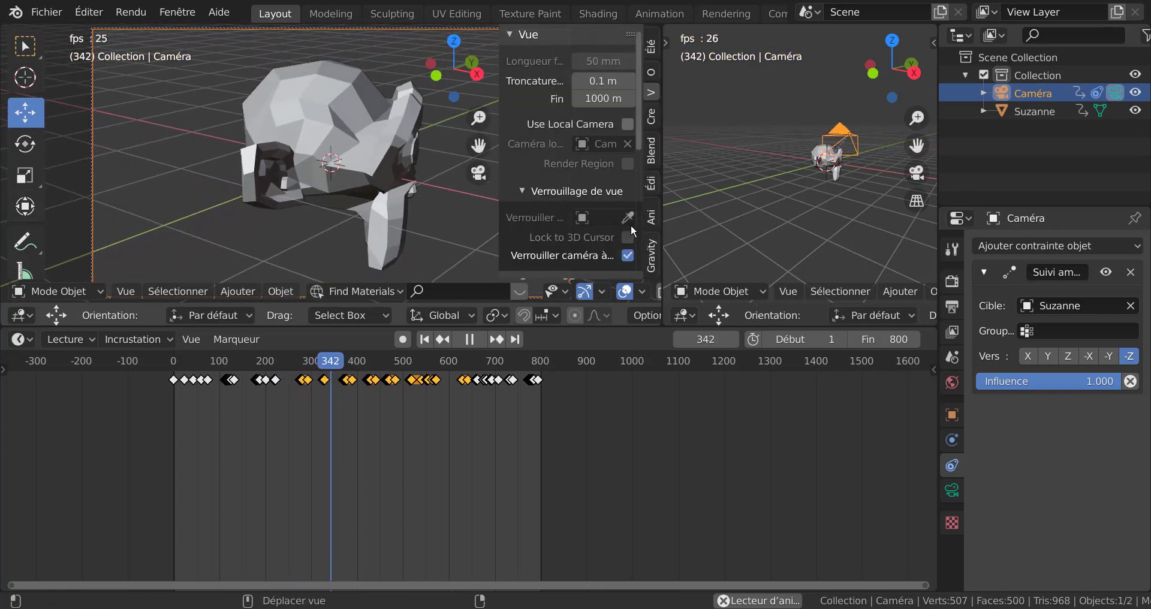
{"action": "left_click", "coordinate": [628, 255]}
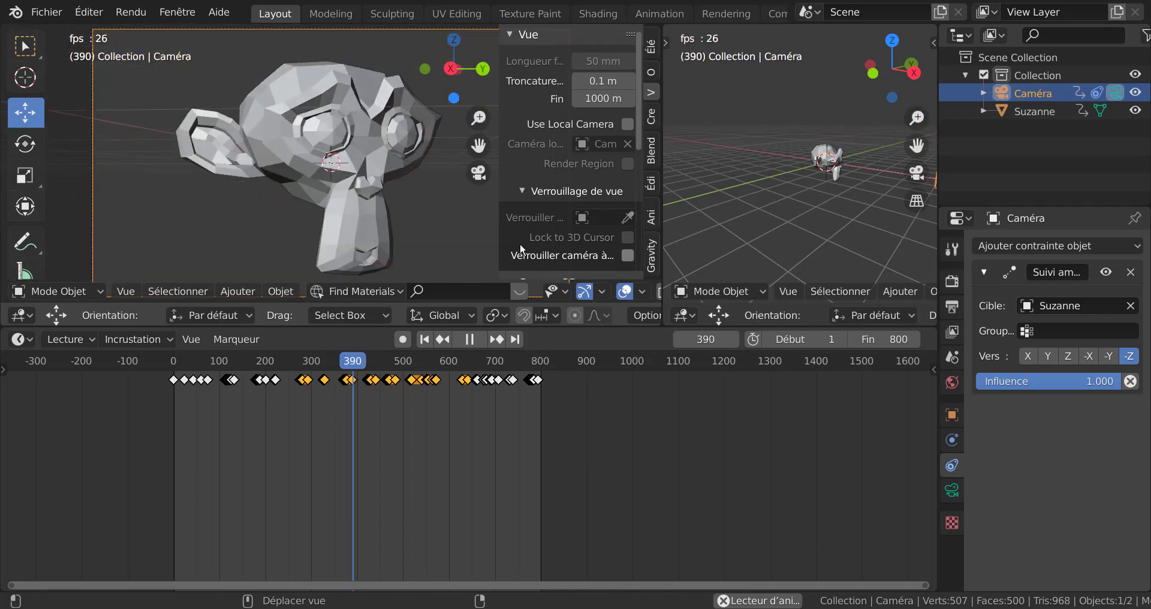
{"action": "scroll", "coordinate": [430, 192], "scroll_direction": "down", "scroll_amount": 5}
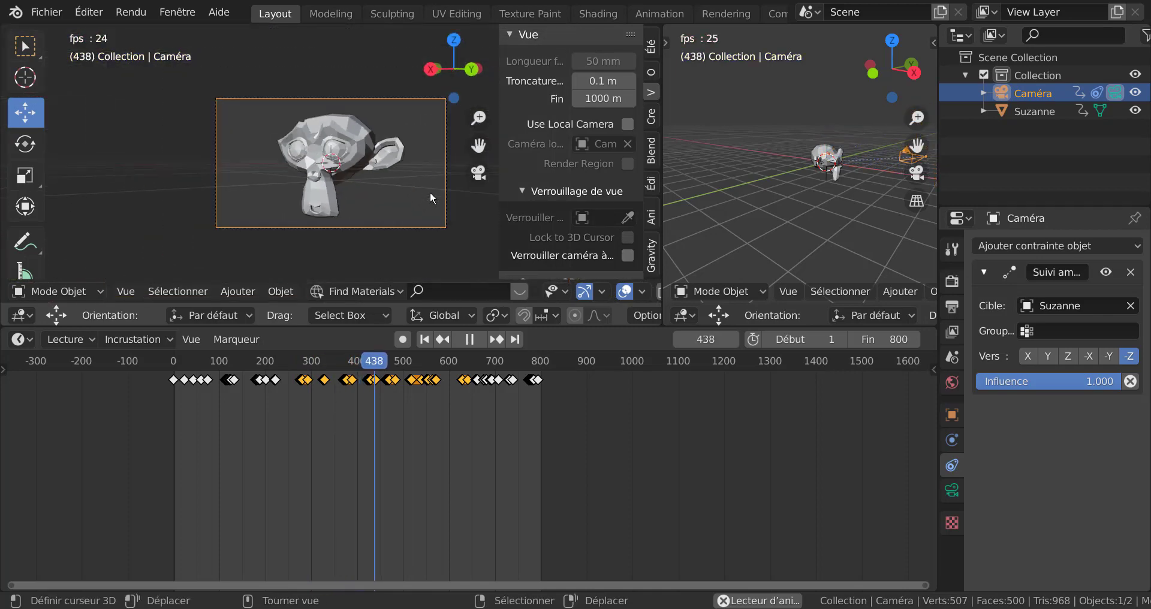
{"action": "key", "text": "n"}
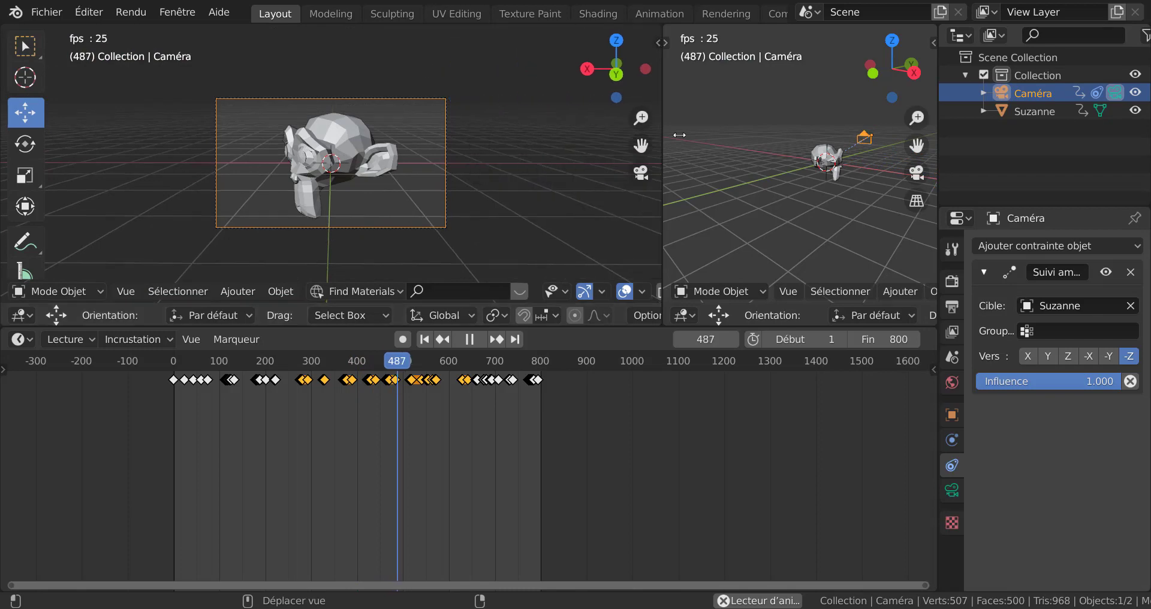
{"action": "scroll", "coordinate": [491, 200], "scroll_direction": "up", "scroll_amount": 3}
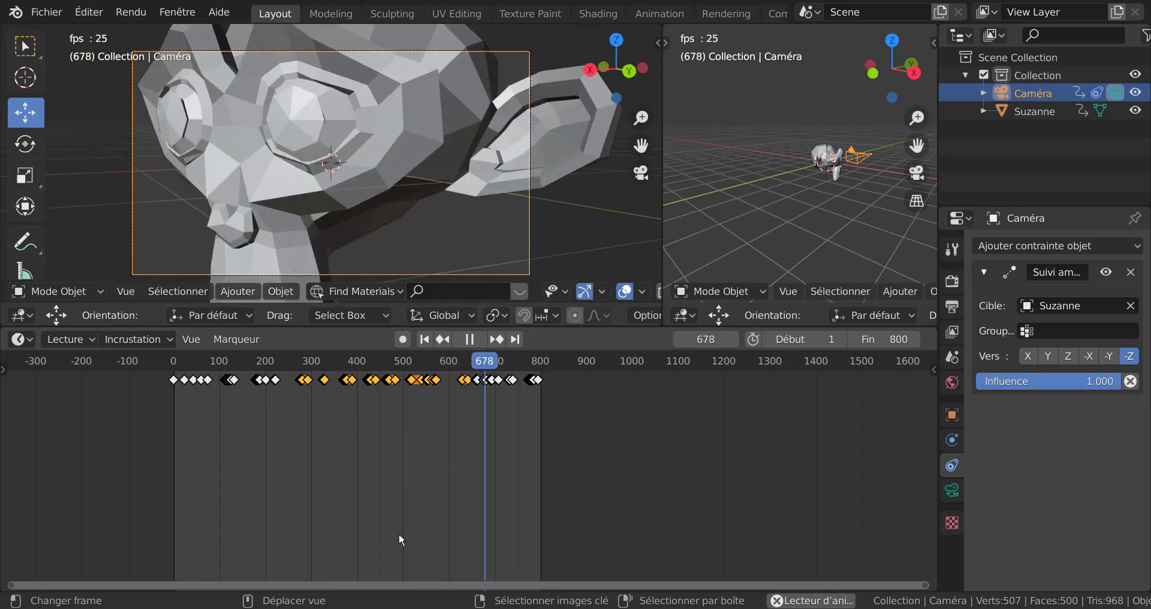
Step: Scale the timing of the selected keyframes around the moving playhead until they are compressed between about frames 430 and 550
{"action": "key", "text": "s"}
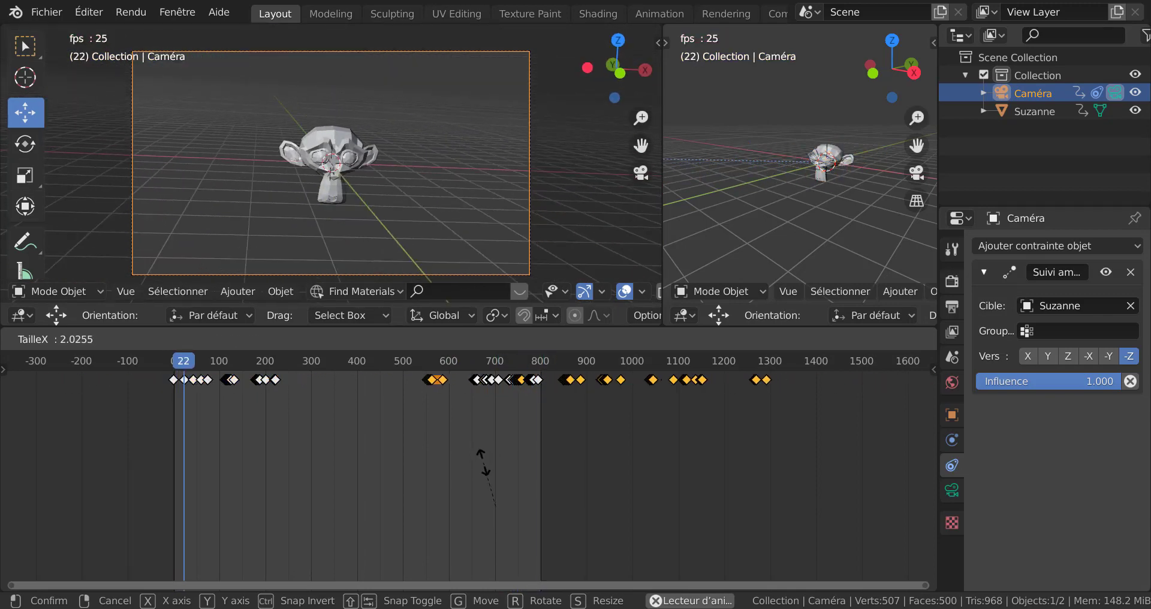
{"action": "left_click", "coordinate": [420, 476]}
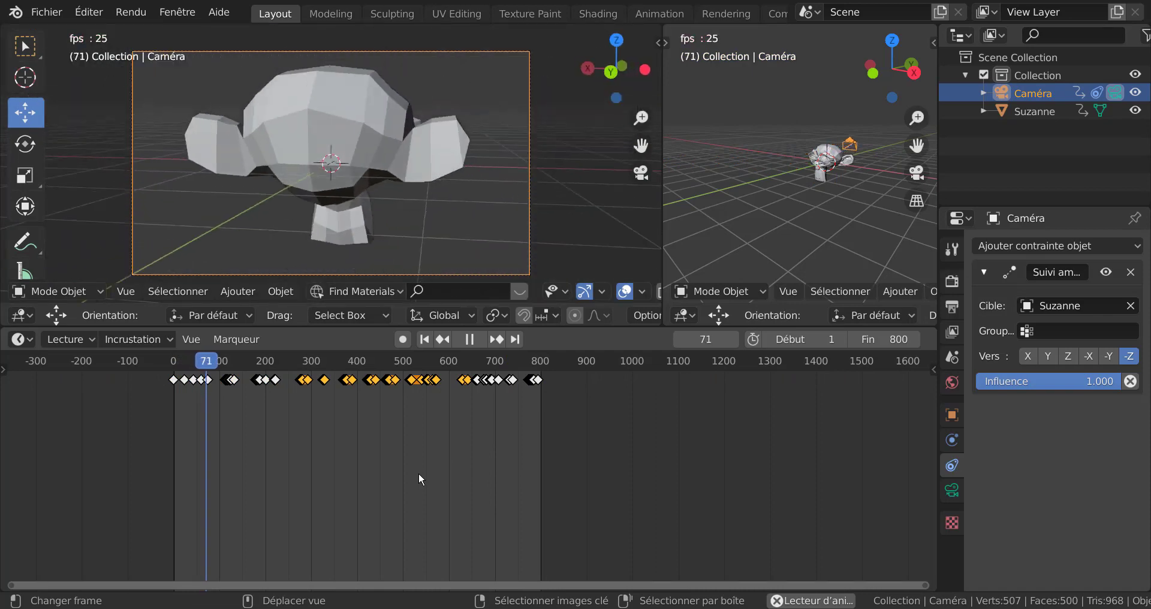
{"action": "key", "text": "s"}
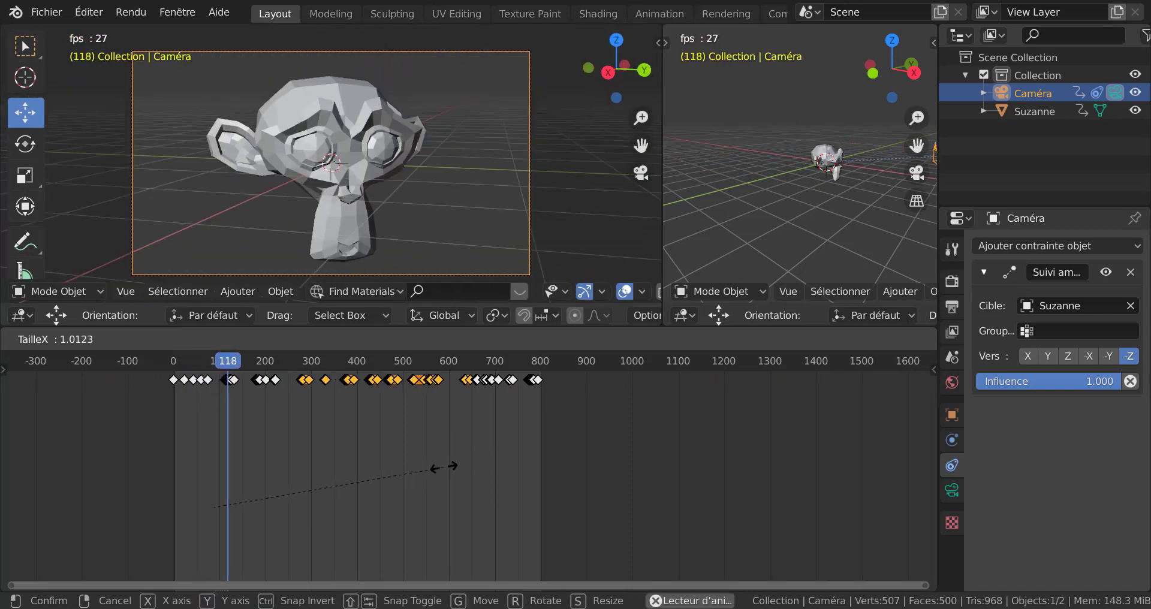
{"action": "left_click", "coordinate": [201, 516]}
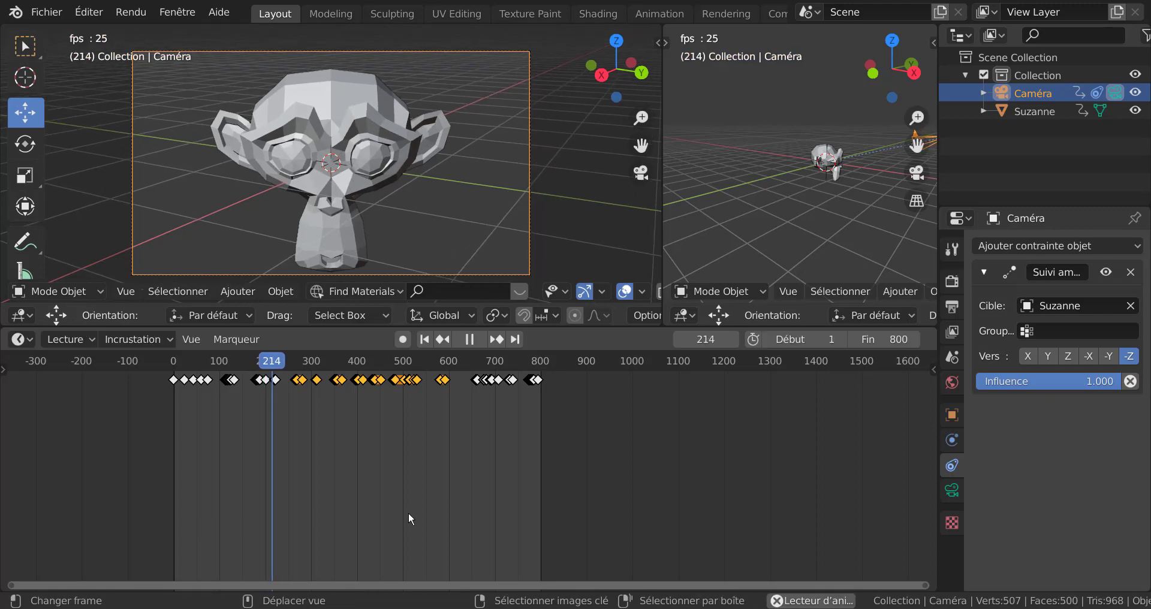
{"action": "key", "text": "s"}
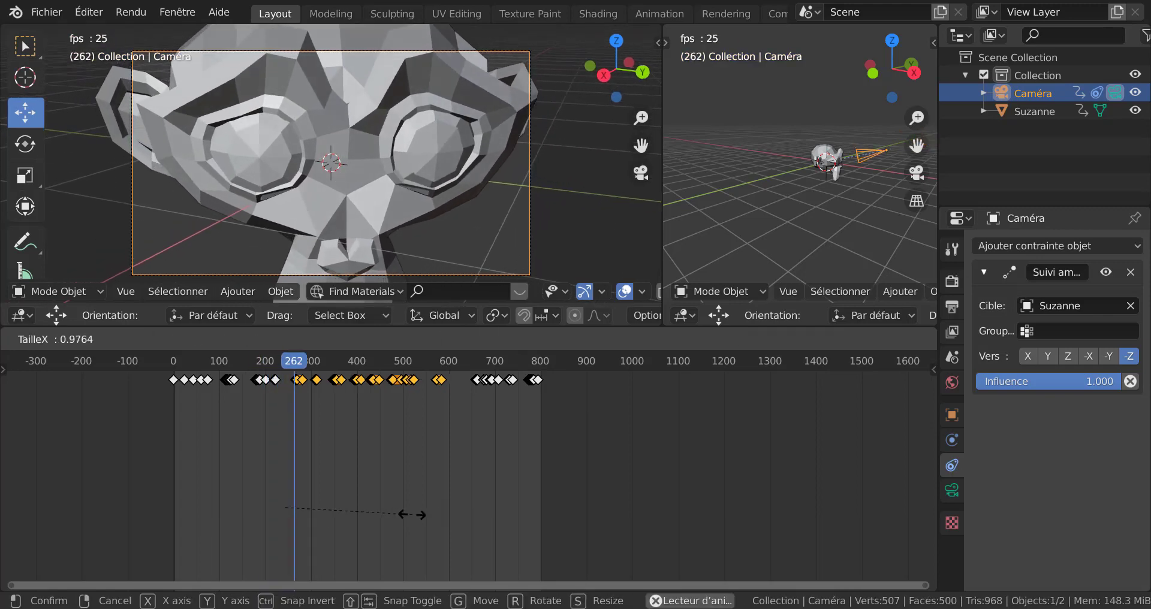
{"action": "left_click", "coordinate": [229, 513]}
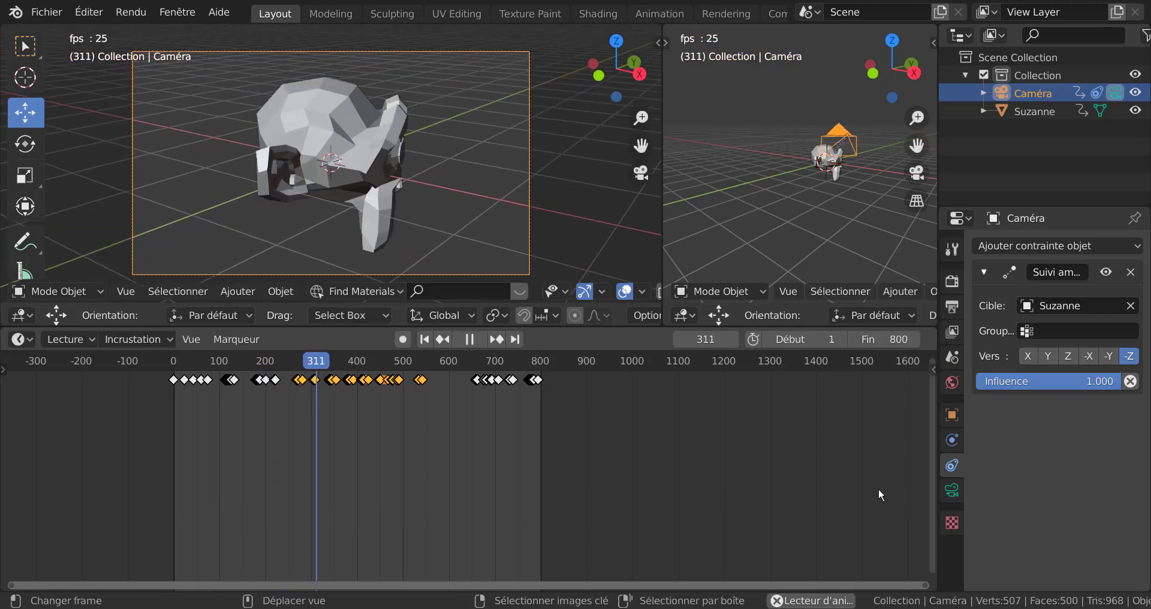
{"action": "key", "text": "s"}
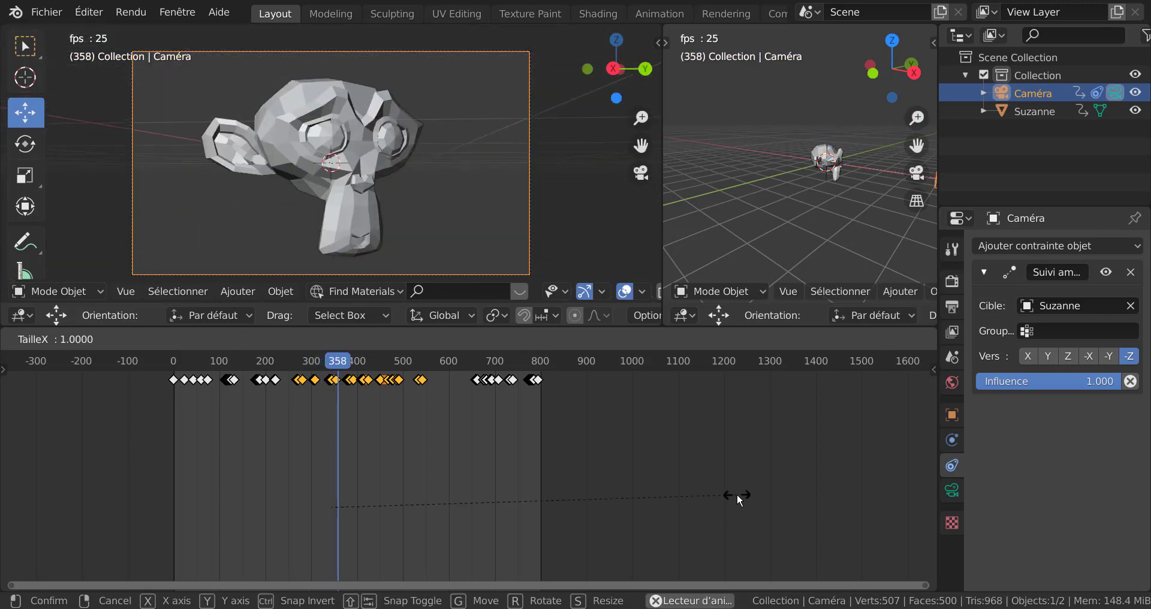
{"action": "left_click", "coordinate": [922, 504]}
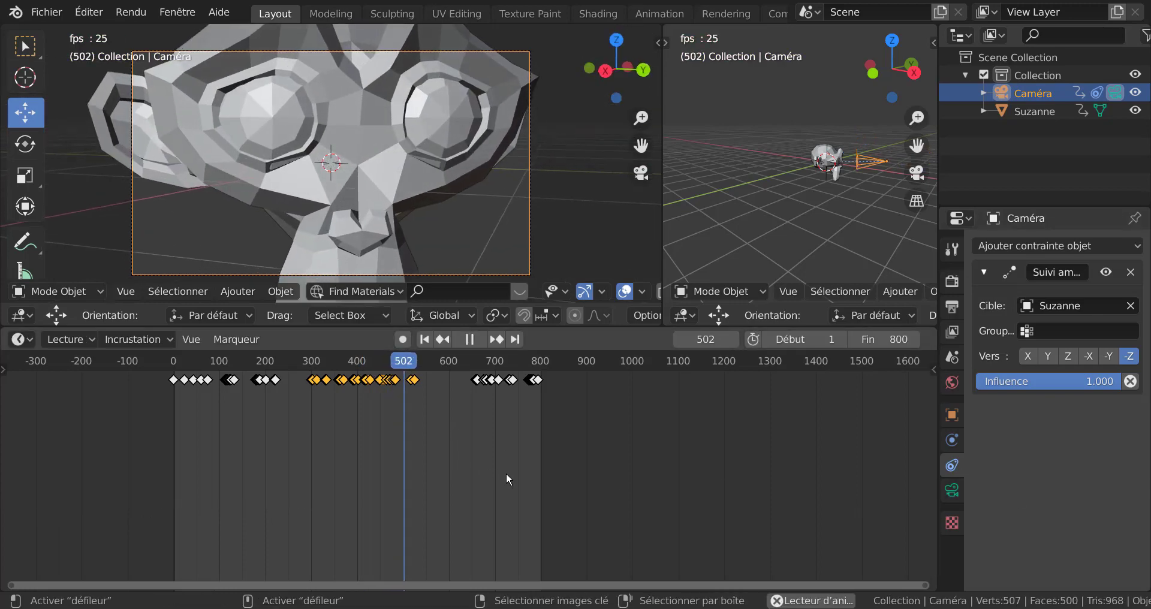
{"action": "key", "text": "s"}
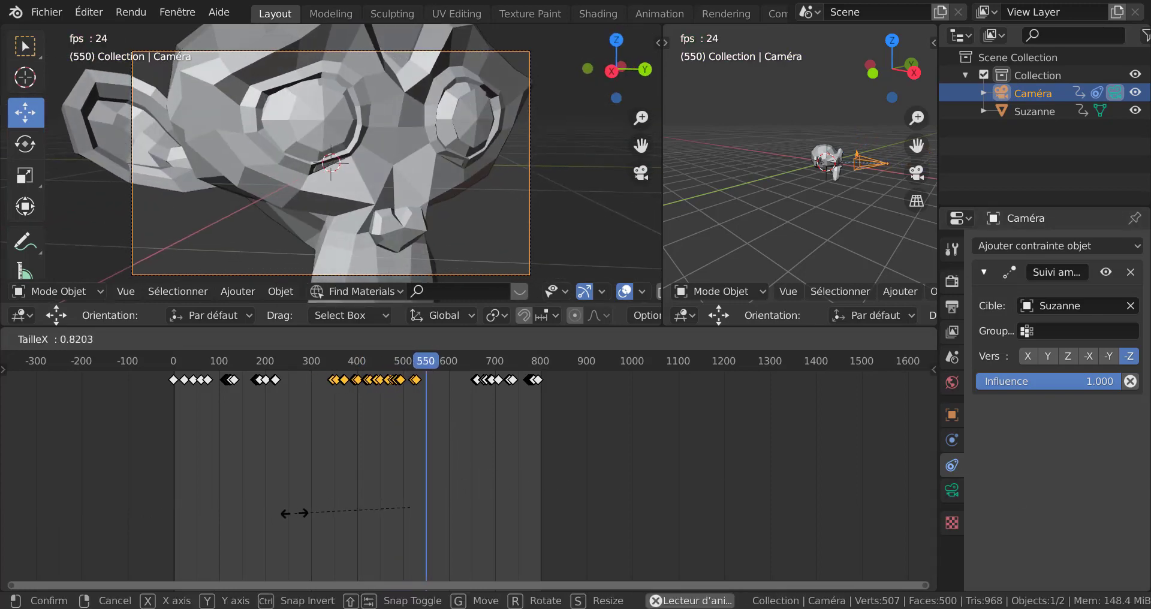
{"action": "left_click", "coordinate": [294, 513]}
{"action": "key", "text": "s"}
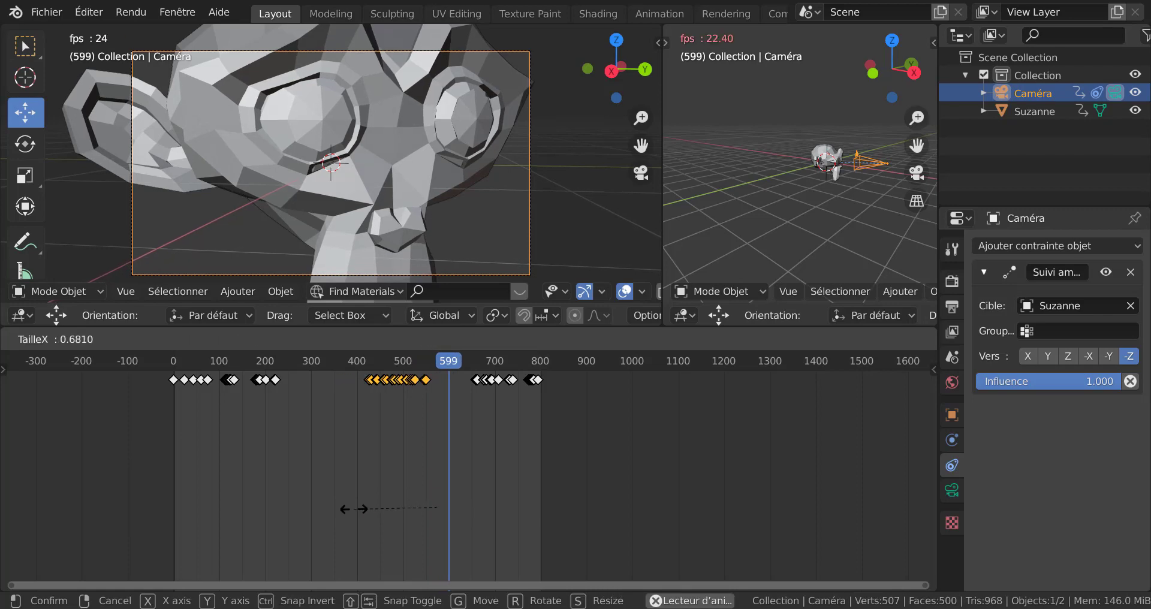
{"action": "left_click", "coordinate": [353, 509]}
{"action": "left_click", "coordinate": [311, 434]}
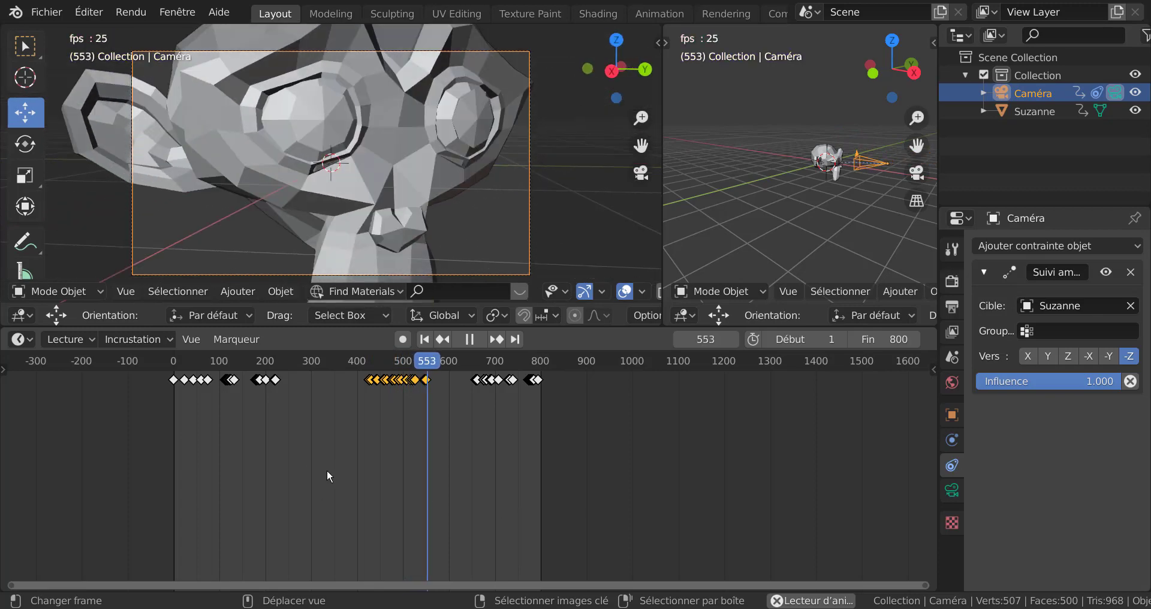
Step: Set the interpolation of all camera keyframes to Constant and replay the animation from the start
{"action": "key", "text": "a"}
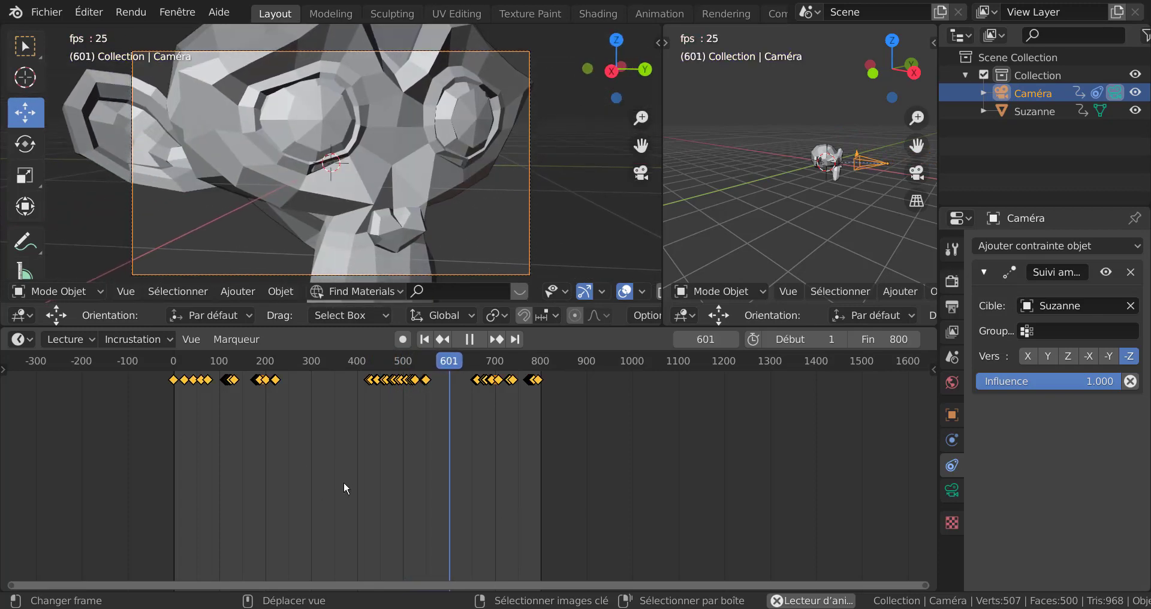
{"action": "key", "text": "t"}
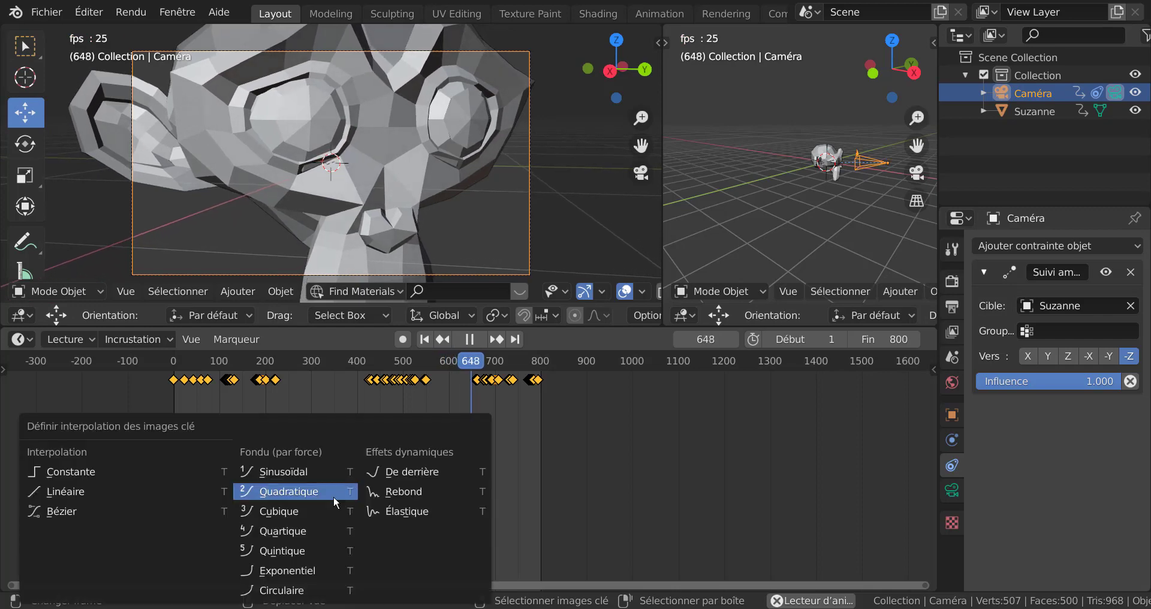
{"action": "left_click", "coordinate": [78, 473]}
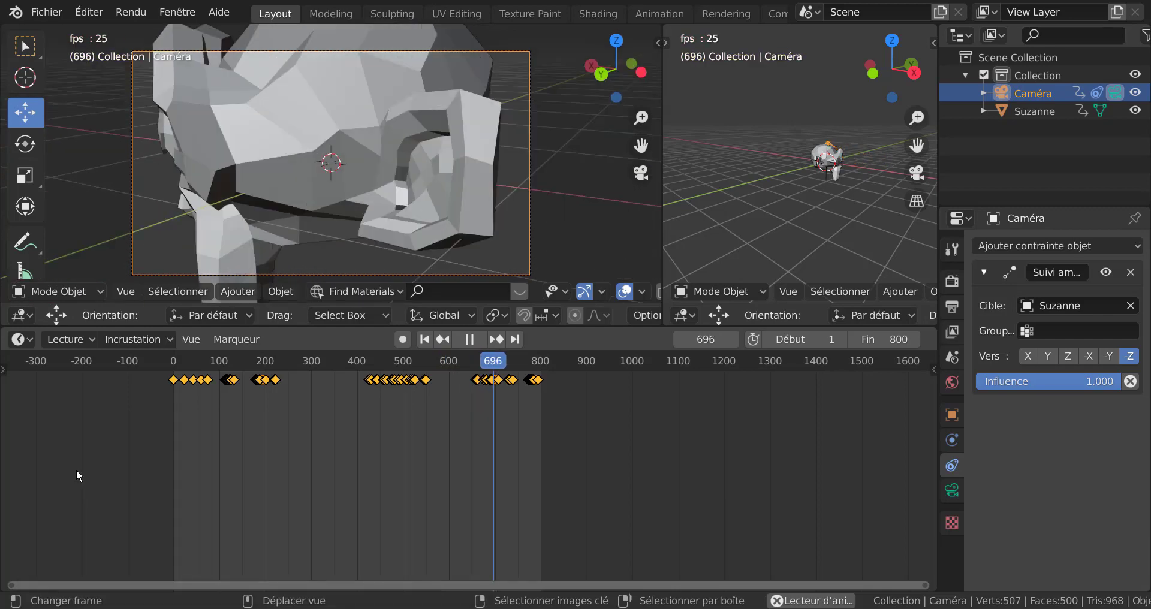
{"action": "key", "text": "shift+Left"}
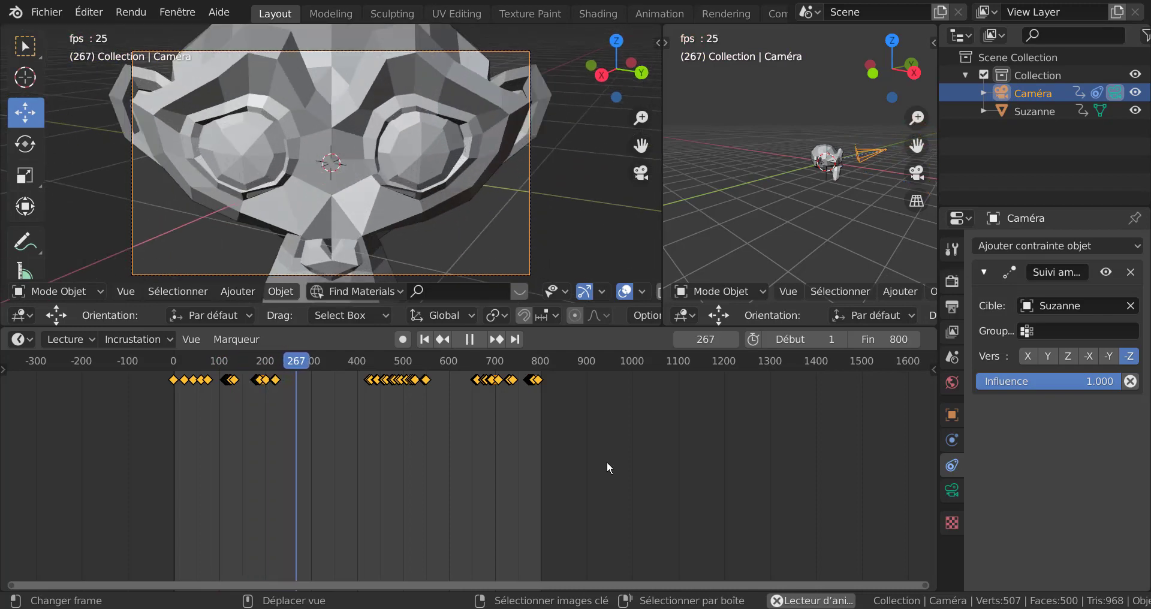
{"action": "left_click", "coordinate": [353, 413]}
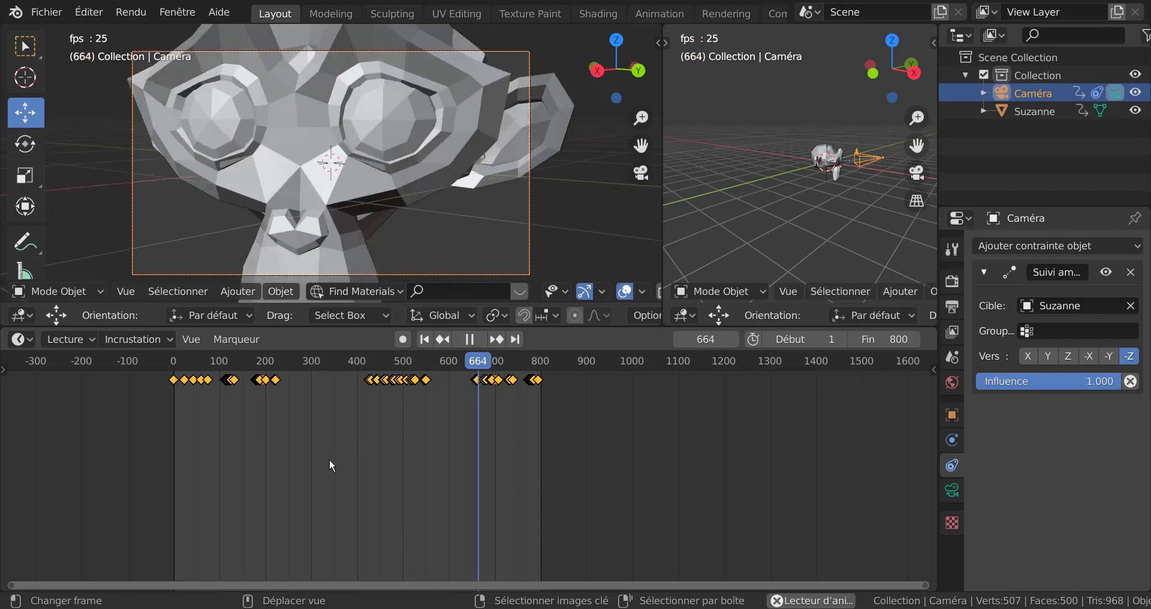
Step: Try Linear interpolation on all camera keyframes, restore Bézier, and replay the animation from the start
{"action": "key", "text": "t"}
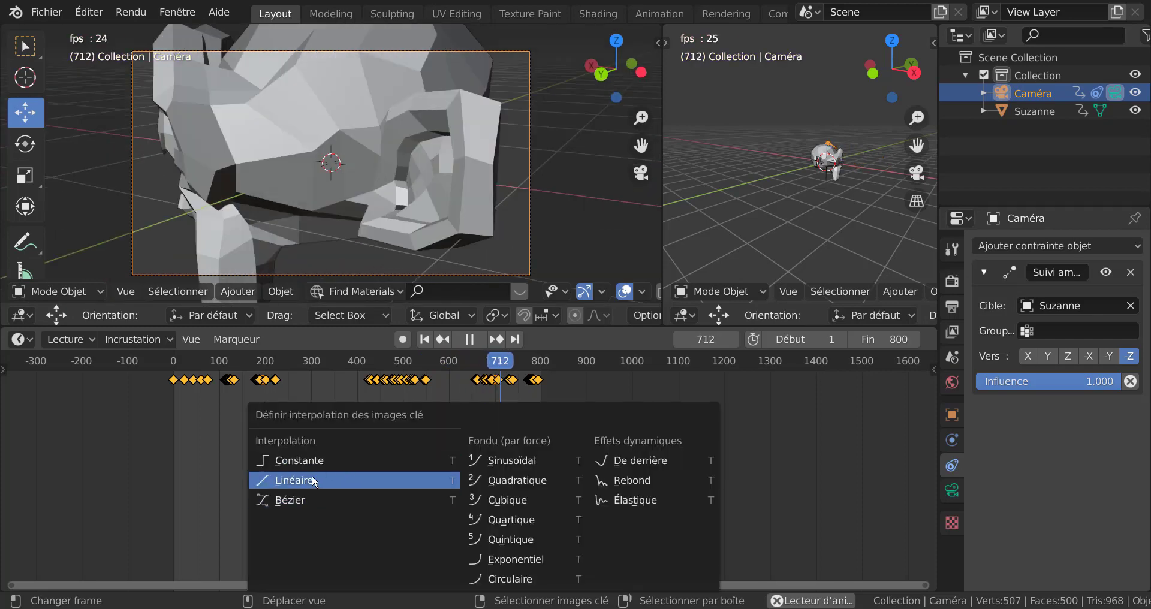
{"action": "left_click", "coordinate": [311, 483]}
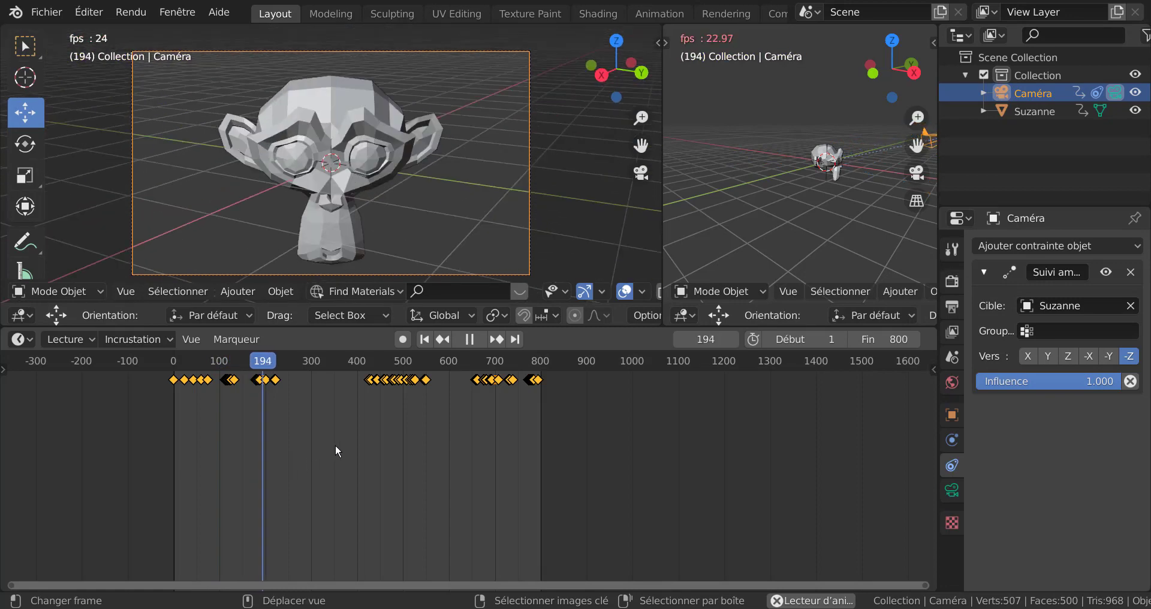
{"action": "key", "text": "t"}
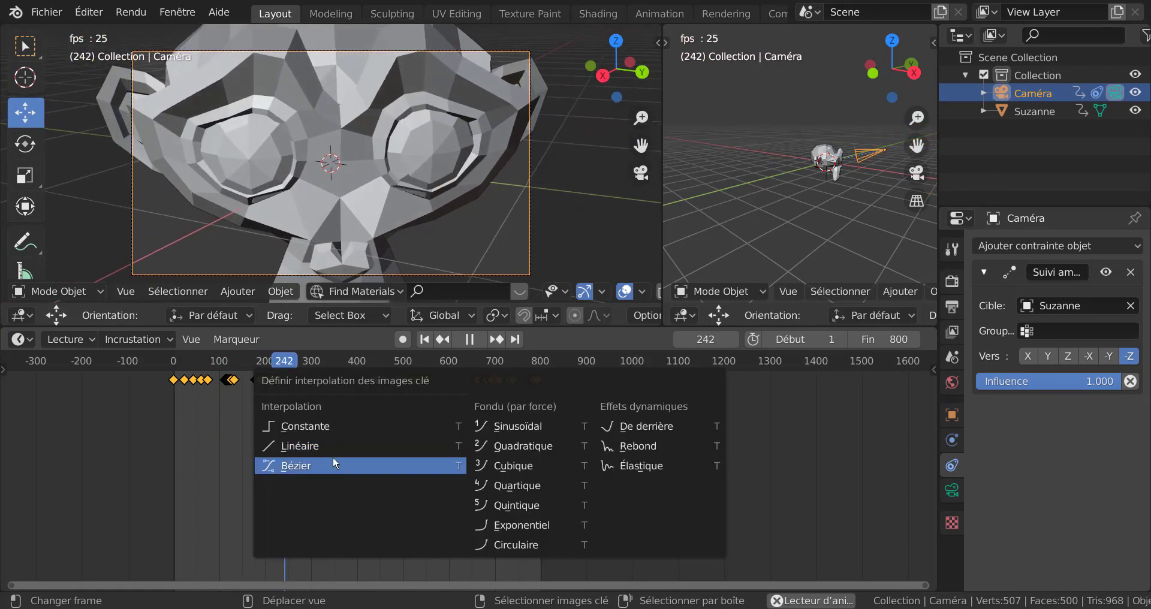
{"action": "left_click", "coordinate": [306, 463]}
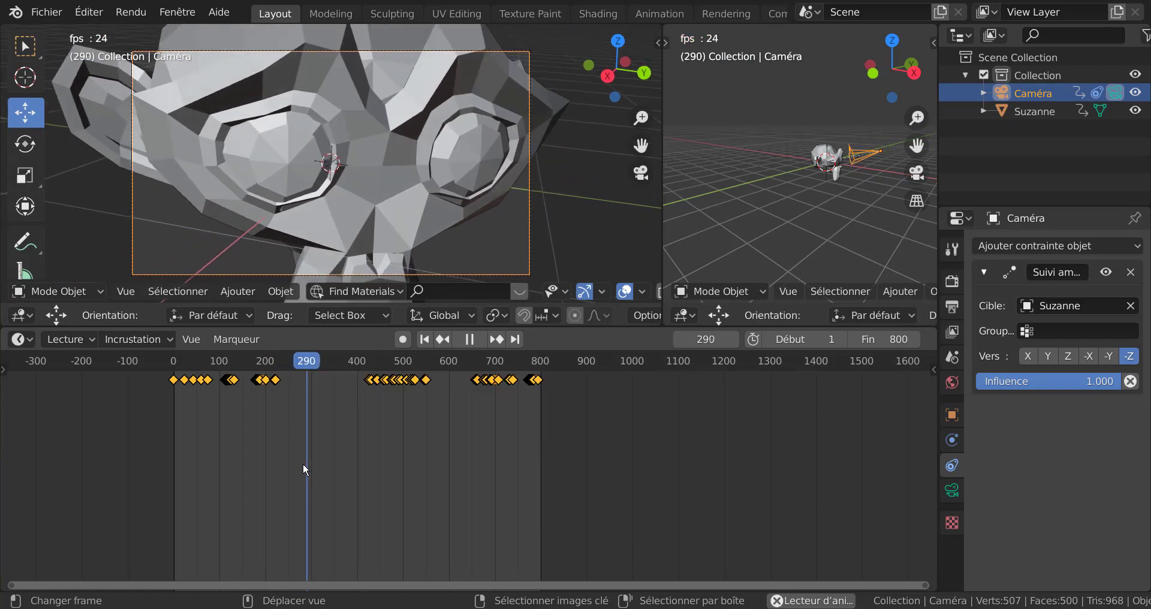
{"action": "key", "text": "shift+Left"}
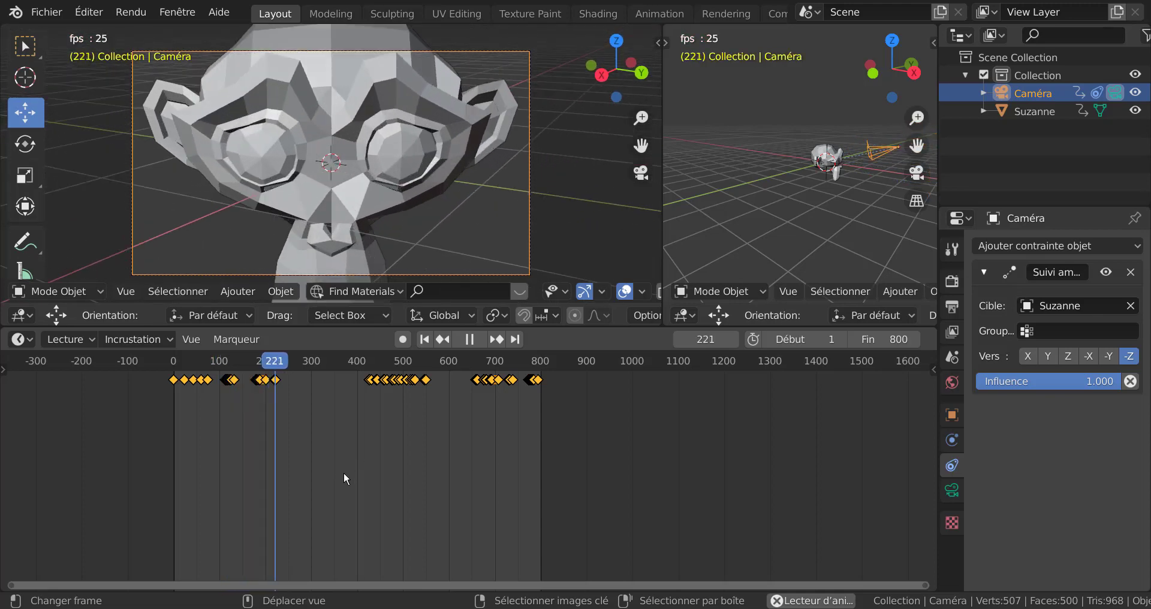
Step: Apply the Back dynamic effect (De derrière) to all camera keyframes and replay from the start and from about frame 420
{"action": "key", "text": "t"}
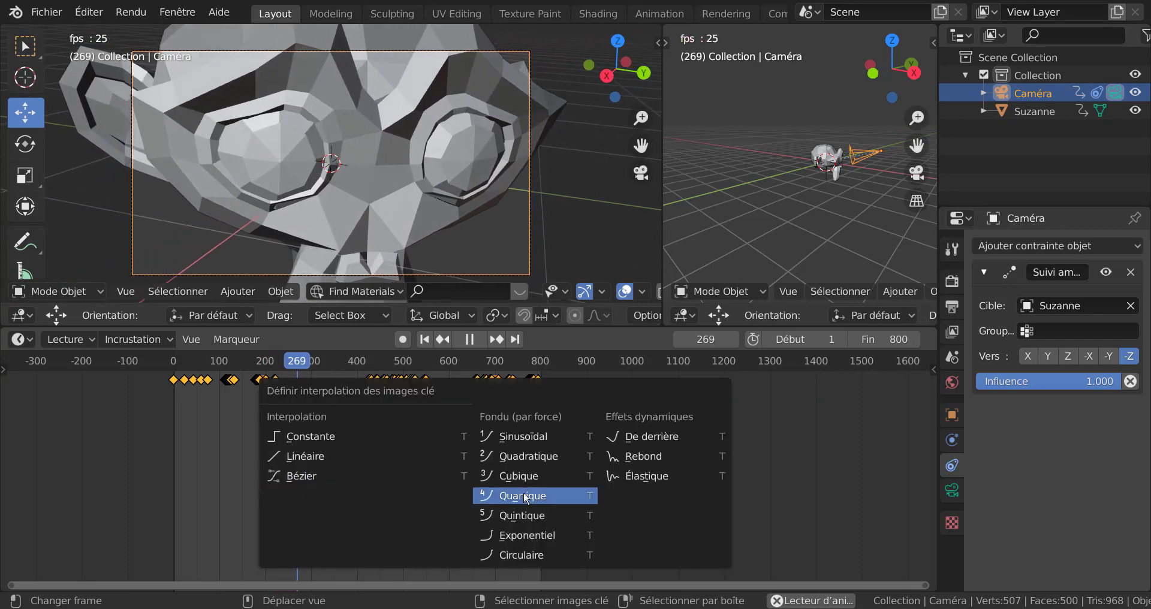
{"action": "left_click", "coordinate": [650, 437]}
{"action": "left_click", "coordinate": [169, 445]}
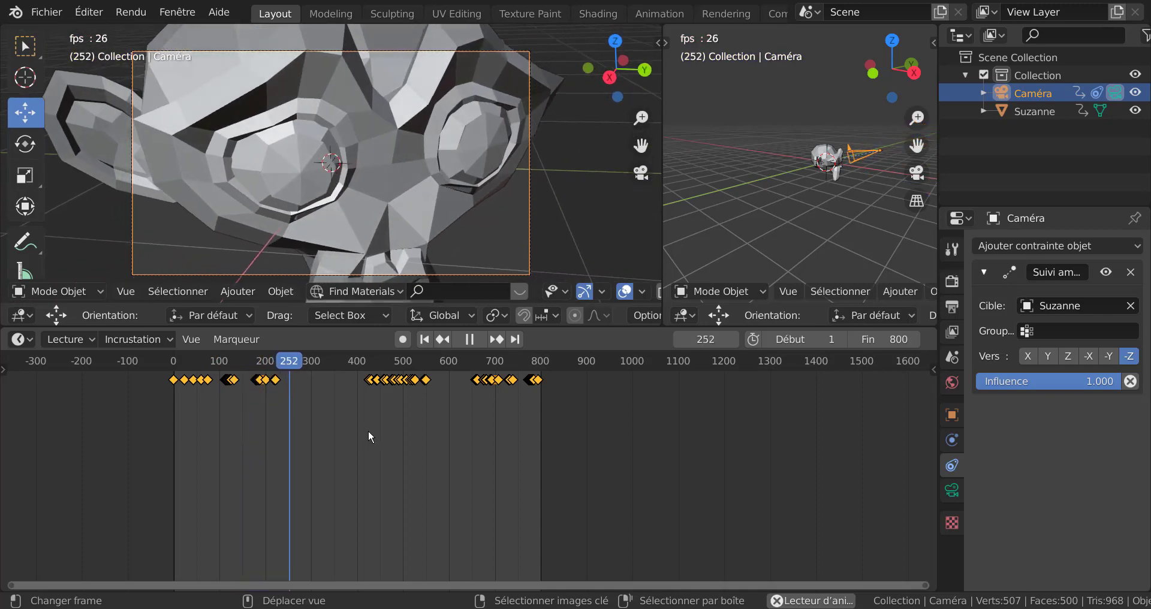
{"action": "left_click", "coordinate": [367, 423]}
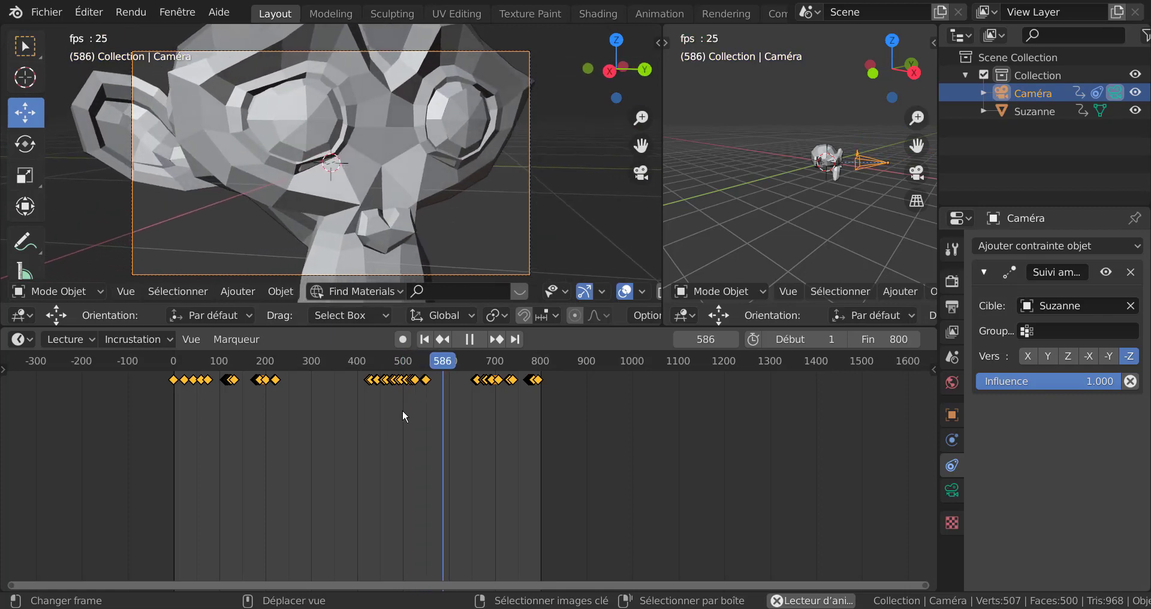
Step: Select only the camera keyframes between about frames 430 and 550 and spread them over about frames 290 to 610
{"action": "key", "text": "alt+a"}
{"action": "key", "text": "b"}
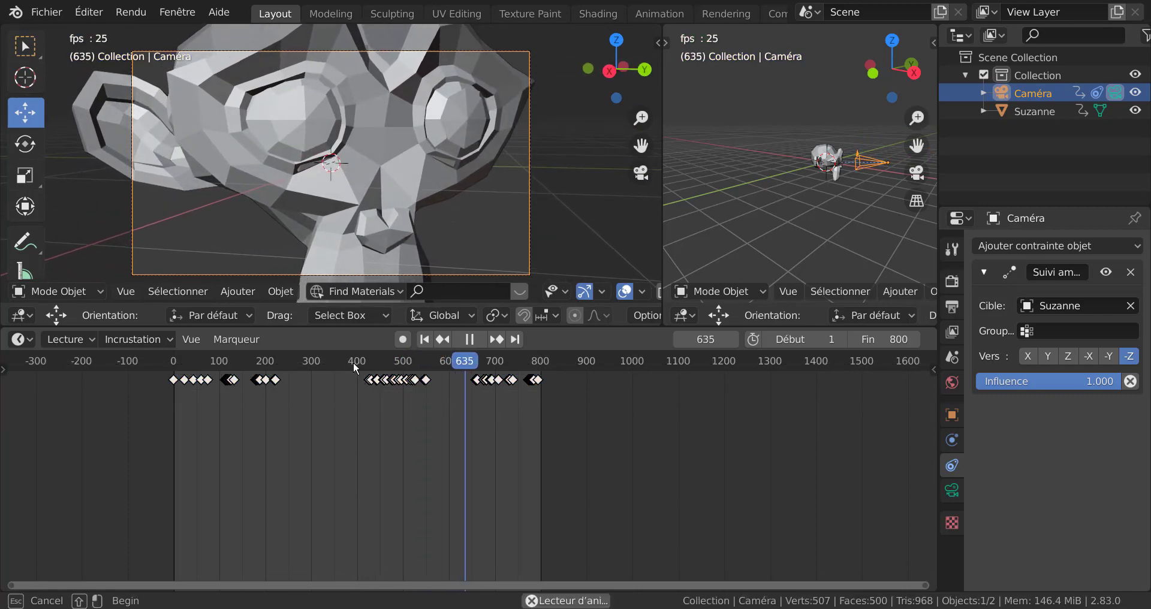
{"action": "left_click_drag", "start_coordinate": [354, 362], "coordinate": [450, 405]}
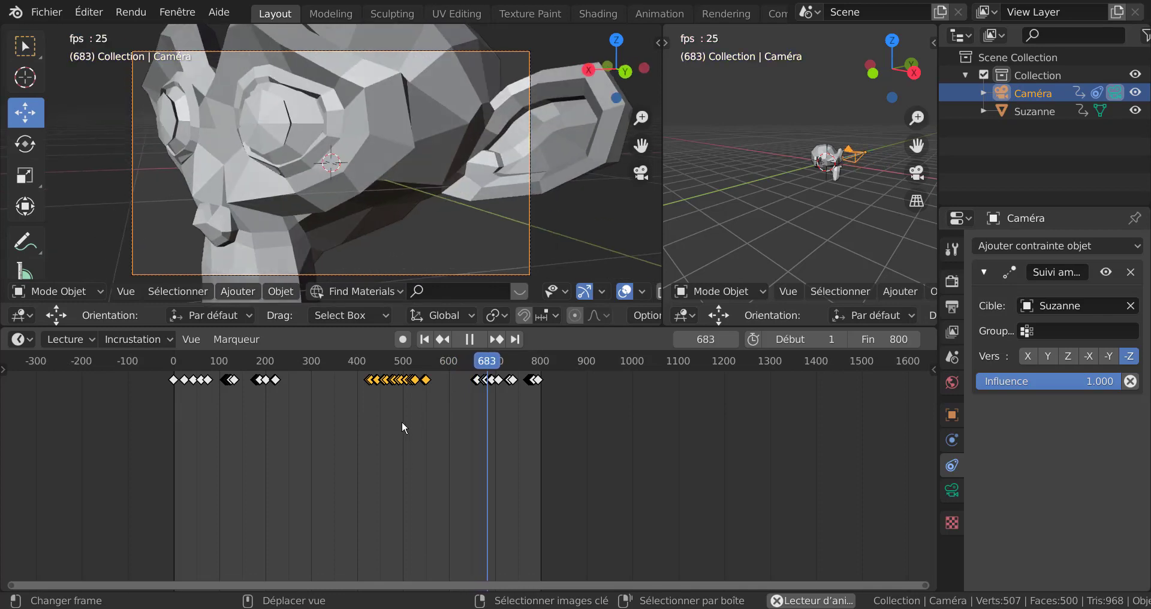
{"action": "key", "text": "s"}
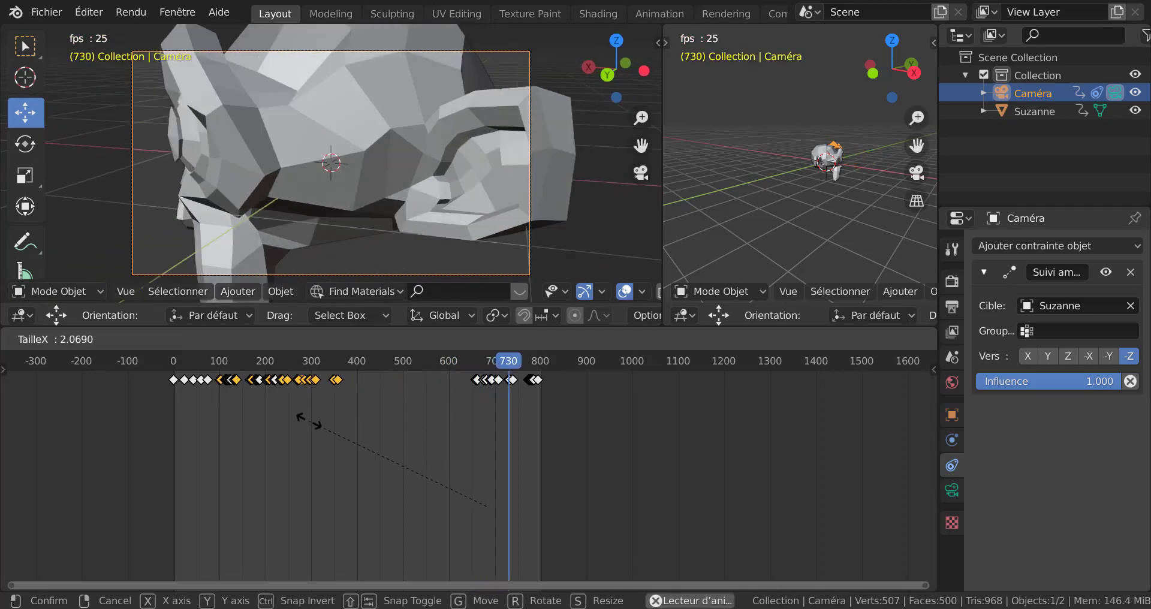
{"action": "left_click", "coordinate": [297, 413]}
{"action": "key", "text": "g"}
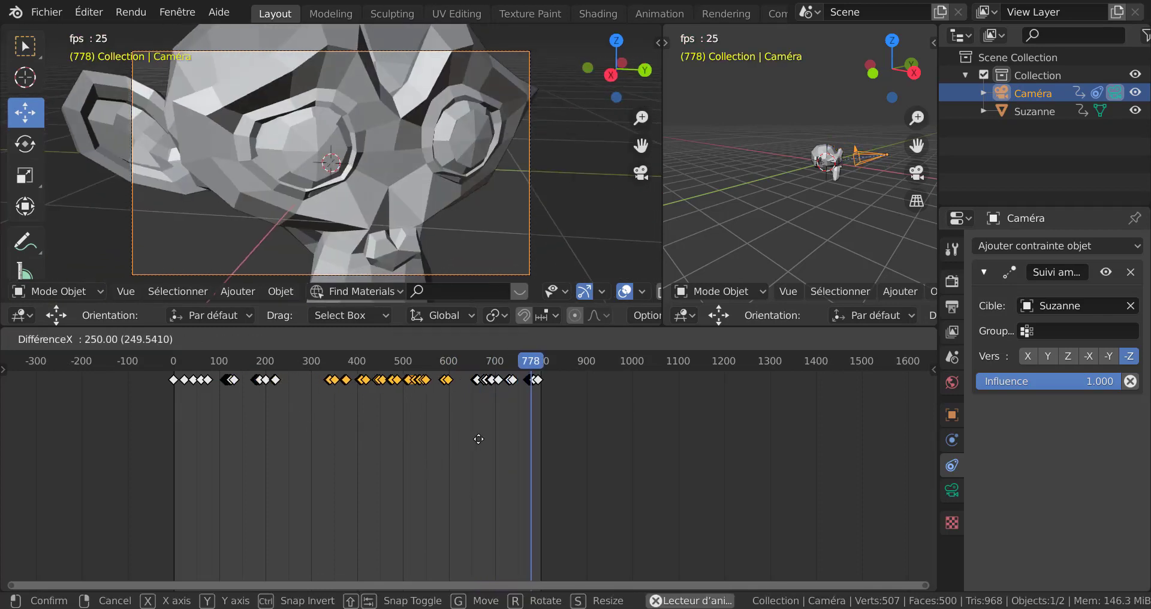
{"action": "left_click", "coordinate": [472, 443]}
{"action": "key", "text": "s"}
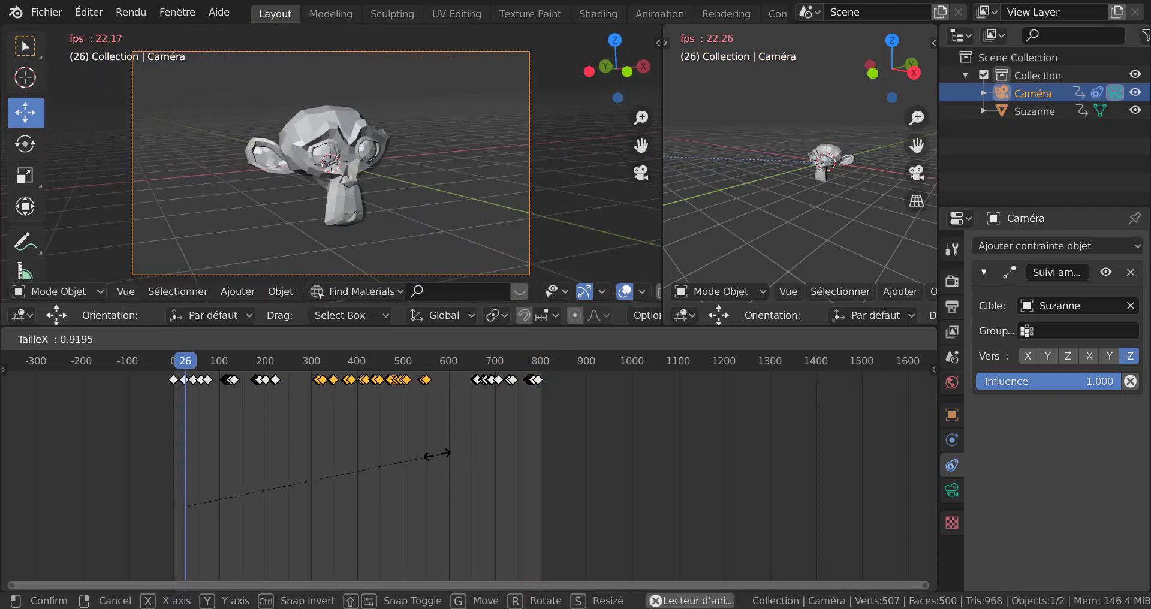
{"action": "left_click", "coordinate": [531, 447]}
{"action": "key", "text": "g"}
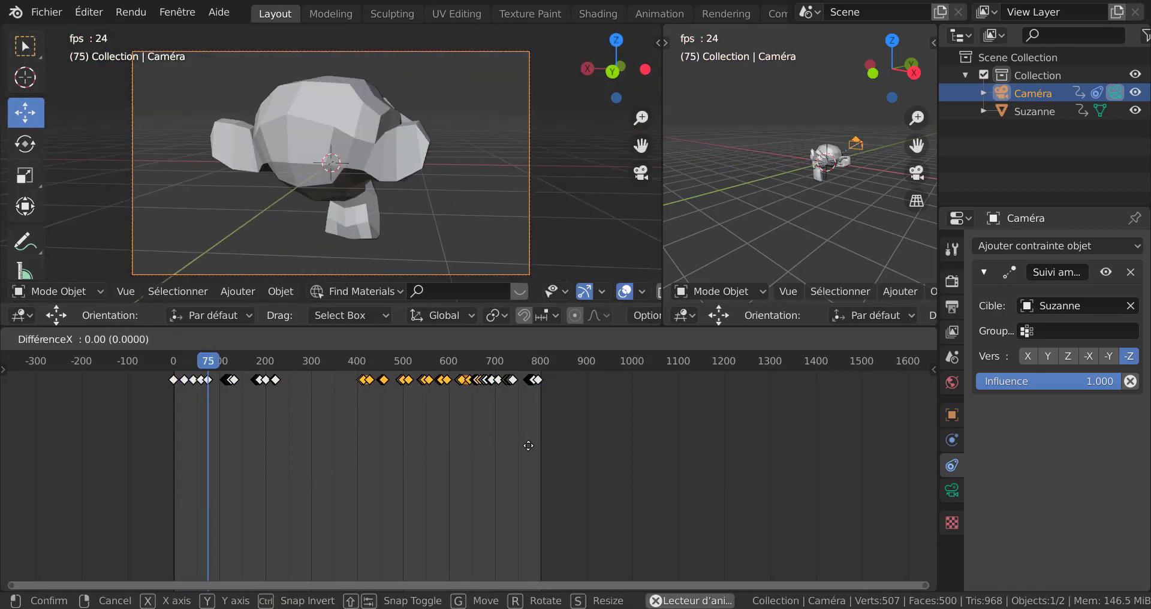
{"action": "left_click", "coordinate": [473, 449]}
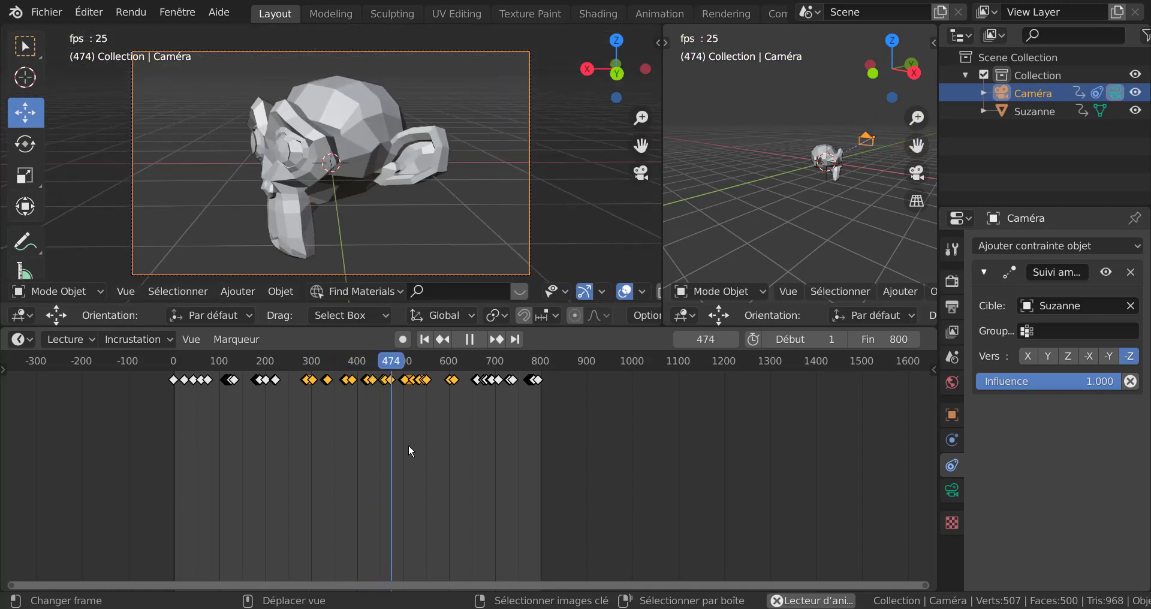
Step: Try the Bounce (Rebond) and Elastic (Élastique) interpolations on the selected camera keyframes, replaying the animation from the start
{"action": "key", "text": "t"}
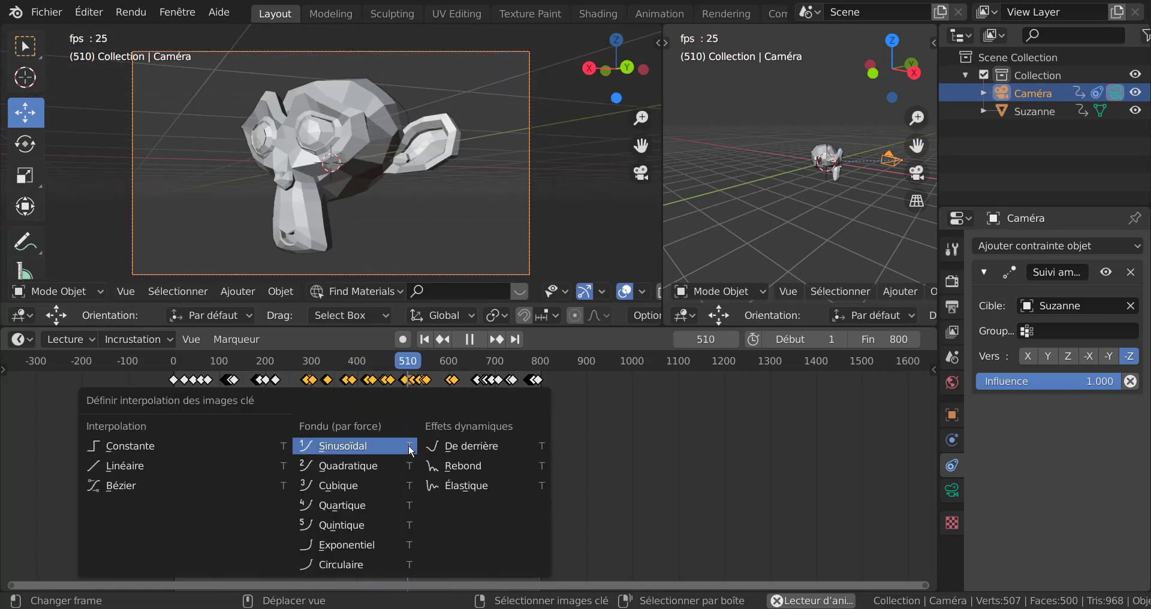
{"action": "left_click", "coordinate": [468, 464]}
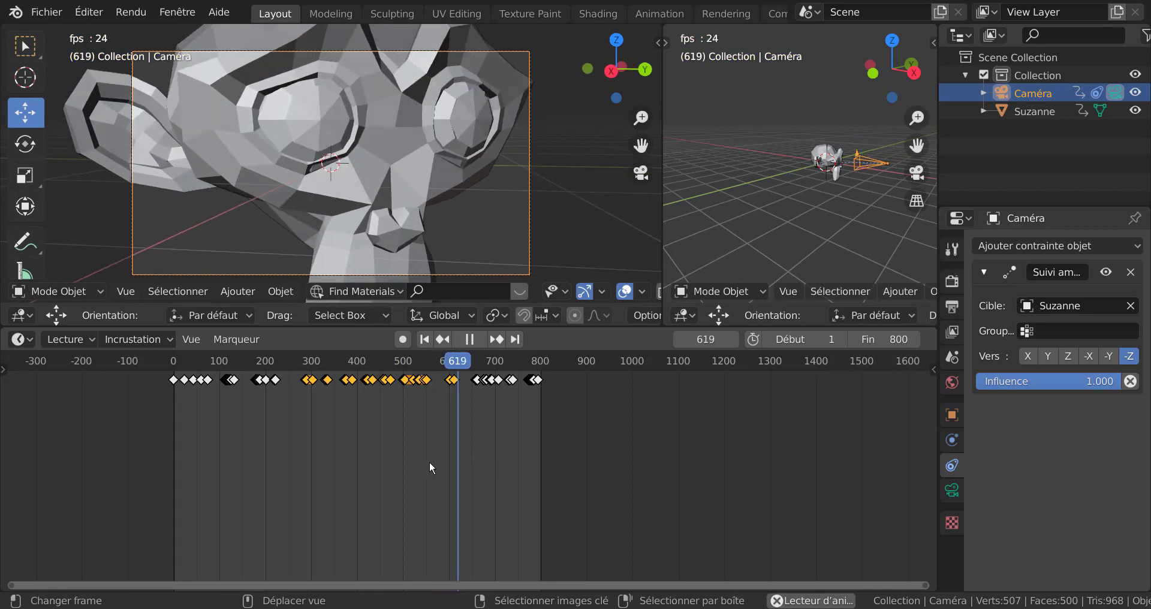
{"action": "left_click", "coordinate": [167, 461]}
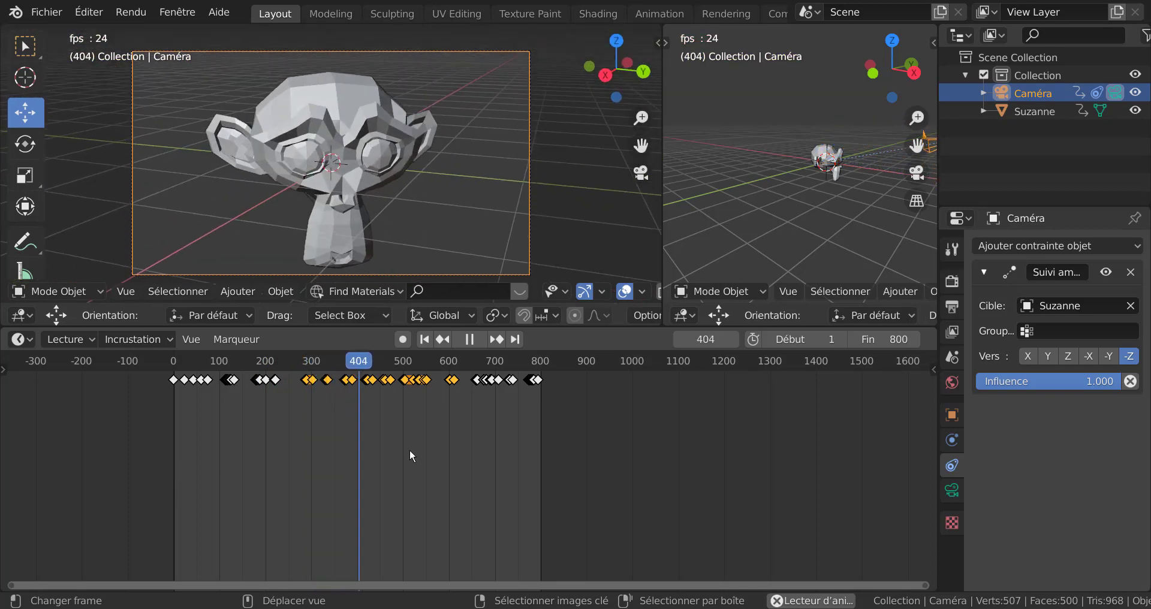
{"action": "key", "text": "t"}
{"action": "left_click", "coordinate": [428, 472]}
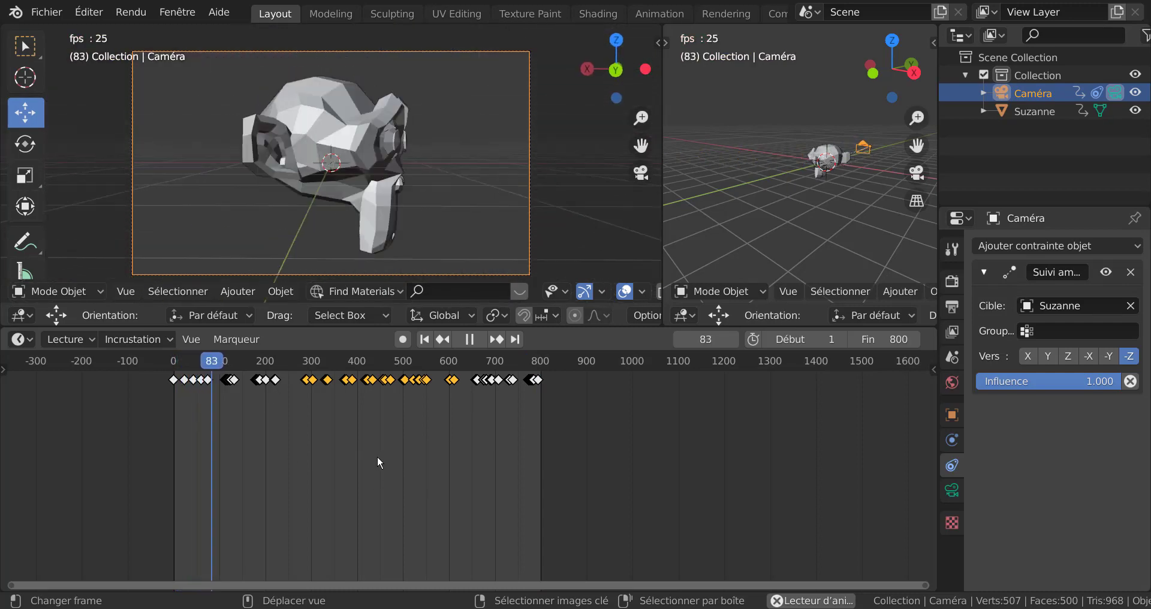
Step: Delete all of the camera's keyframes and bring the playhead back to the start
{"action": "key", "text": "a"}
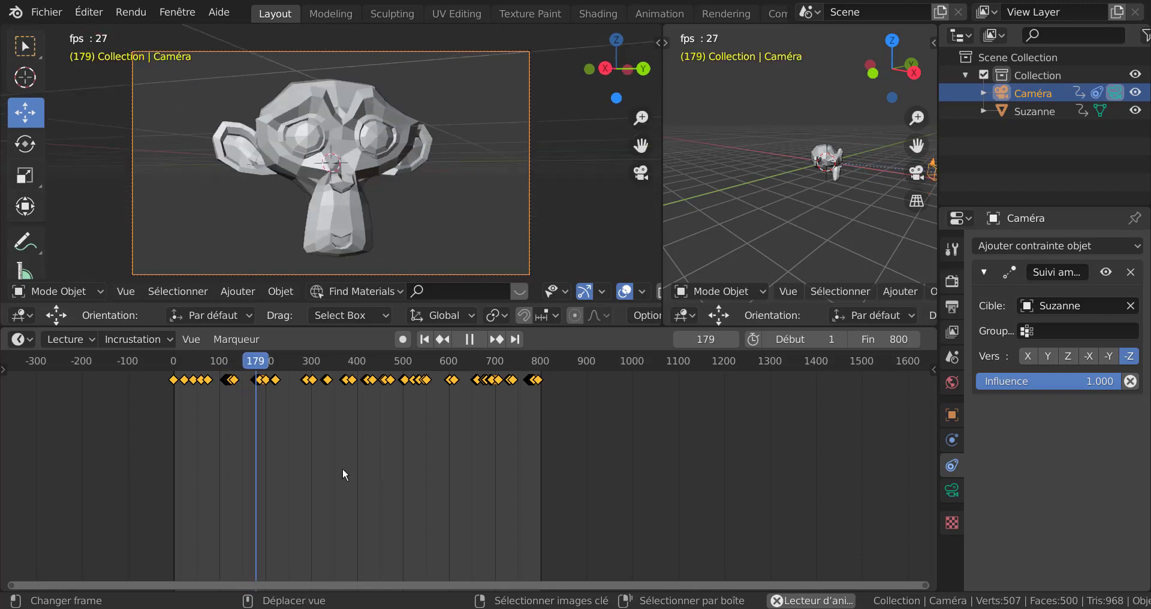
{"action": "key", "text": "x"}
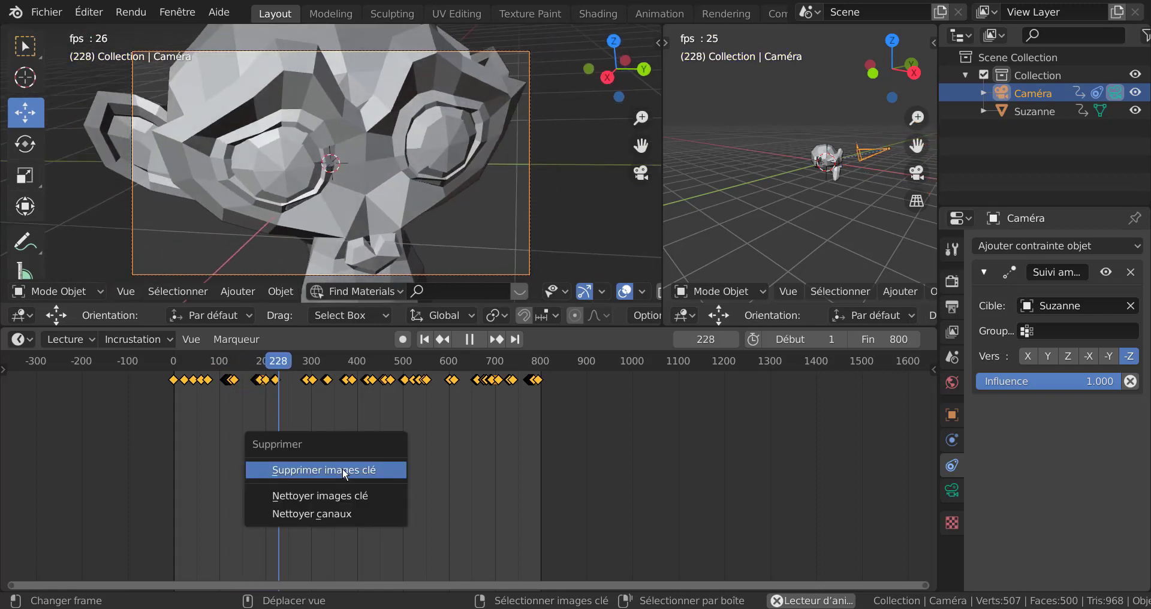
{"action": "left_click", "coordinate": [343, 469]}
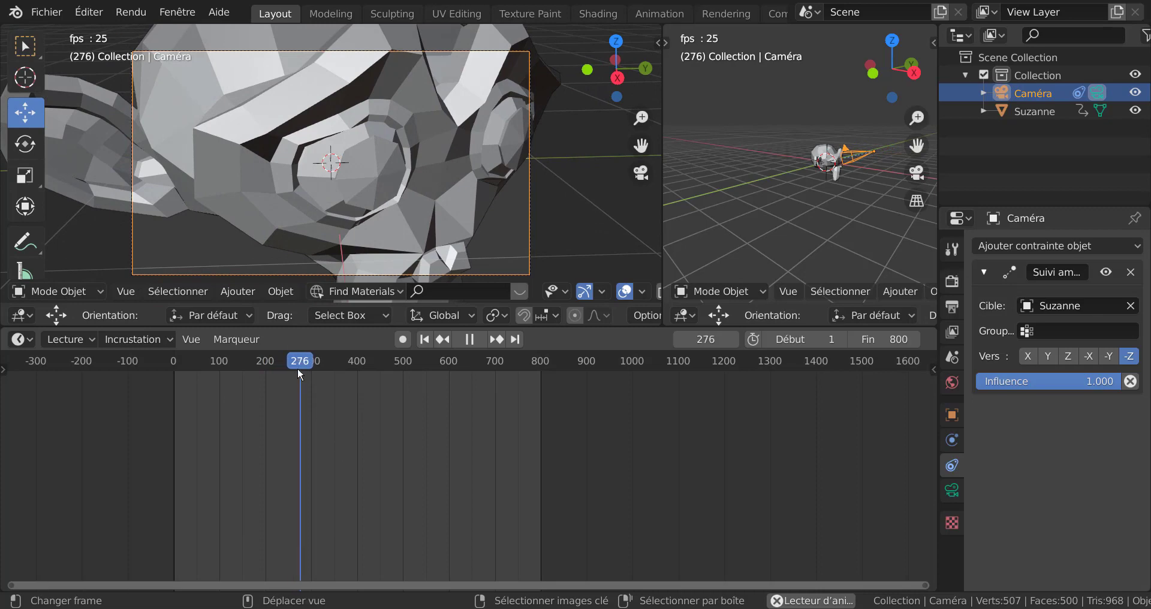
{"action": "left_click_drag", "start_coordinate": [297, 369], "coordinate": [160, 395]}
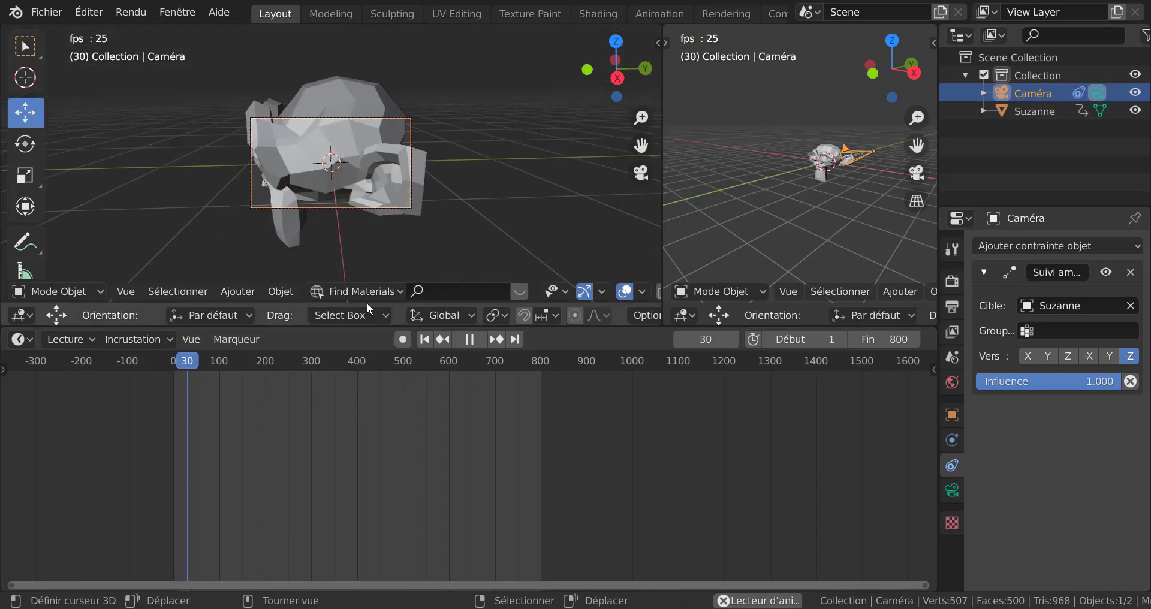
Step: Select Suzanne, stop the playback, return to frame 0 and delete all of Suzanne's keyframes
{"action": "left_click", "coordinate": [379, 172]}
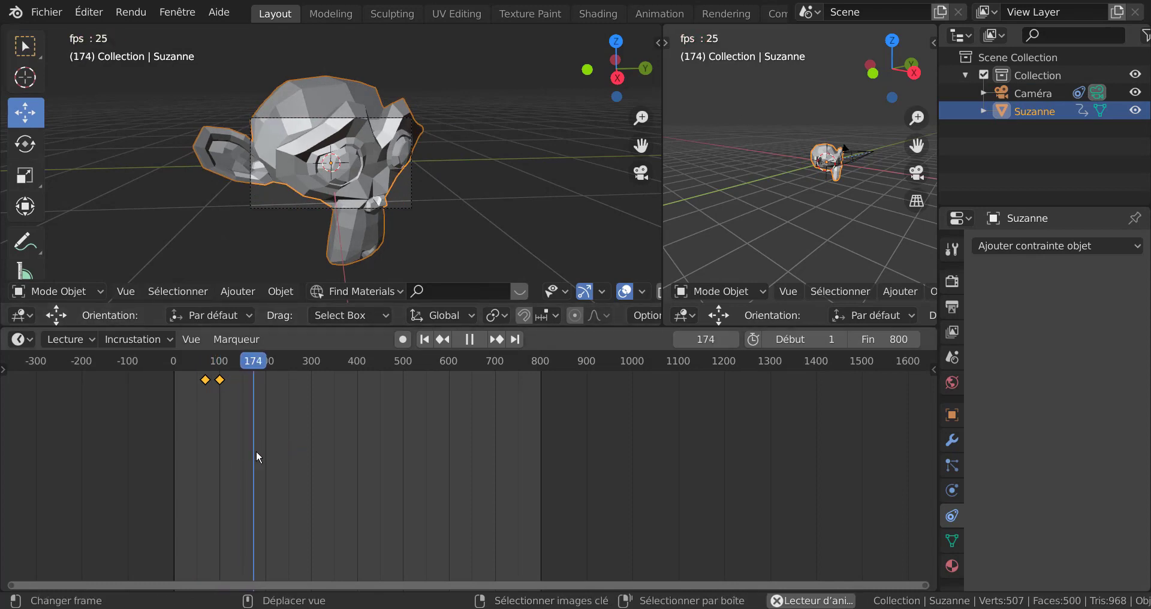
{"action": "left_click", "coordinate": [469, 340]}
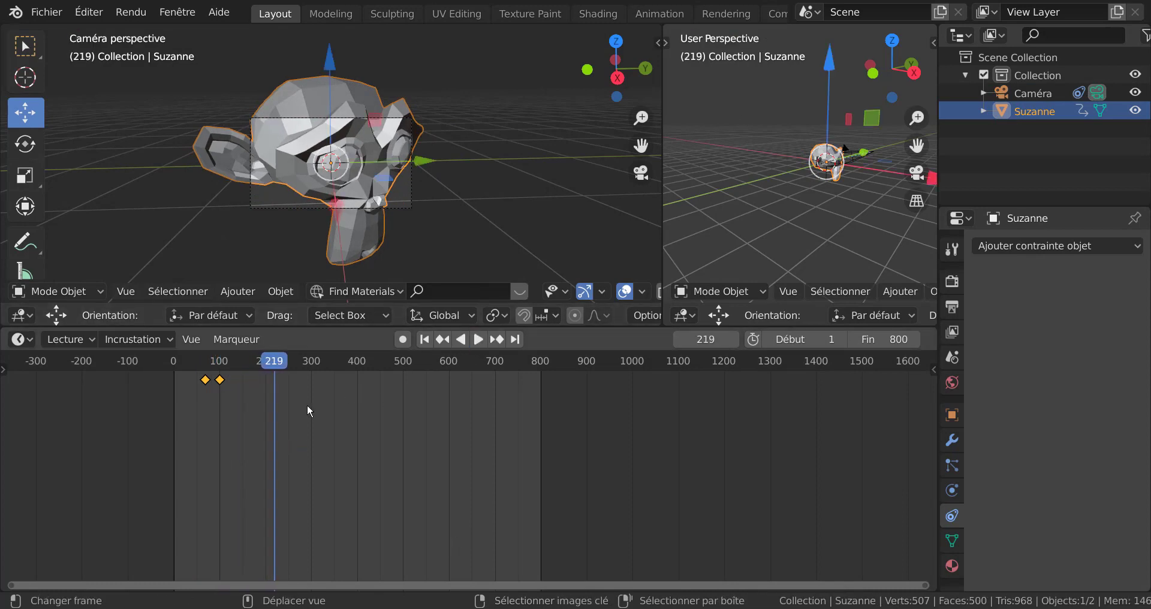
{"action": "left_click_drag", "start_coordinate": [275, 369], "coordinate": [129, 397]}
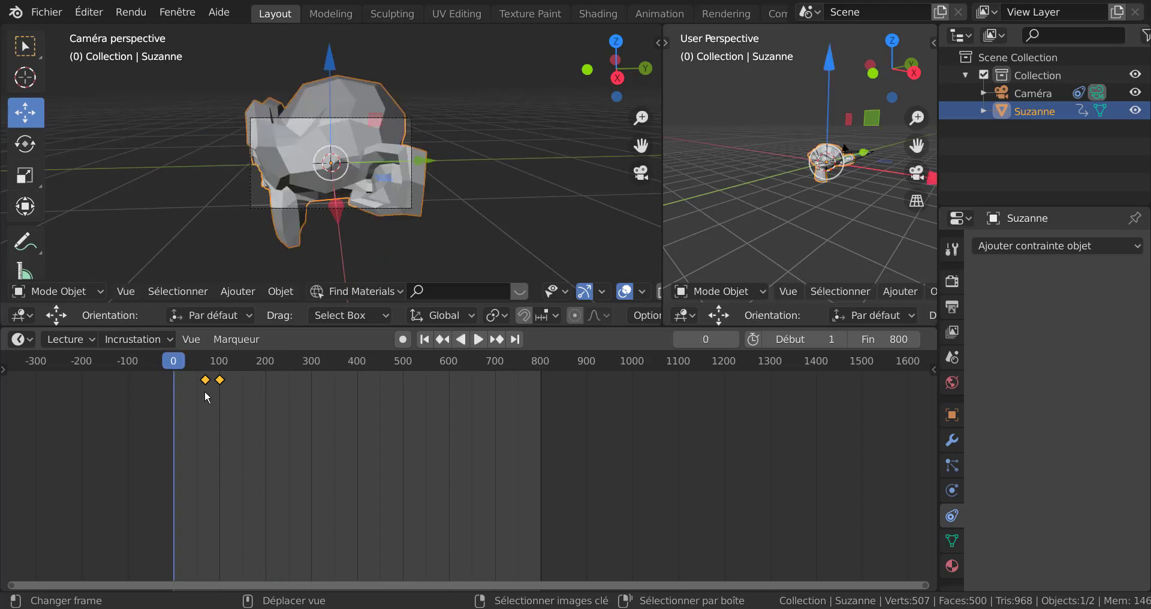
{"action": "key", "text": "x"}
{"action": "left_click", "coordinate": [225, 415]}
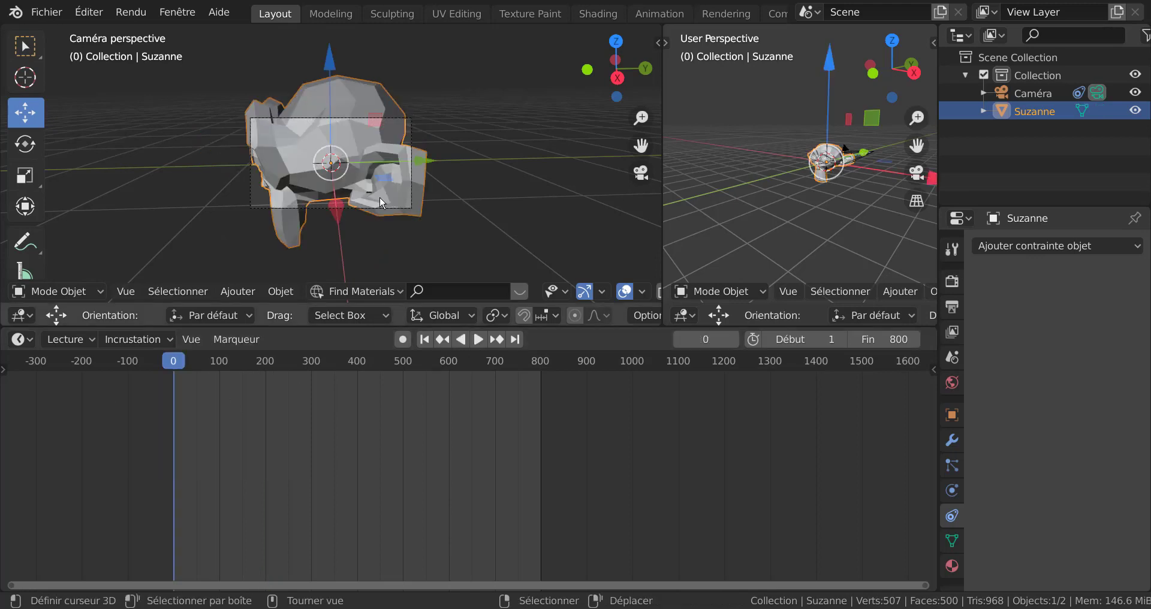
Step: Leave the camera view in the main viewport and look at Suzanne from the orthographic front
{"action": "scroll", "coordinate": [379, 196], "scroll_direction": "down", "scroll_amount": 2}
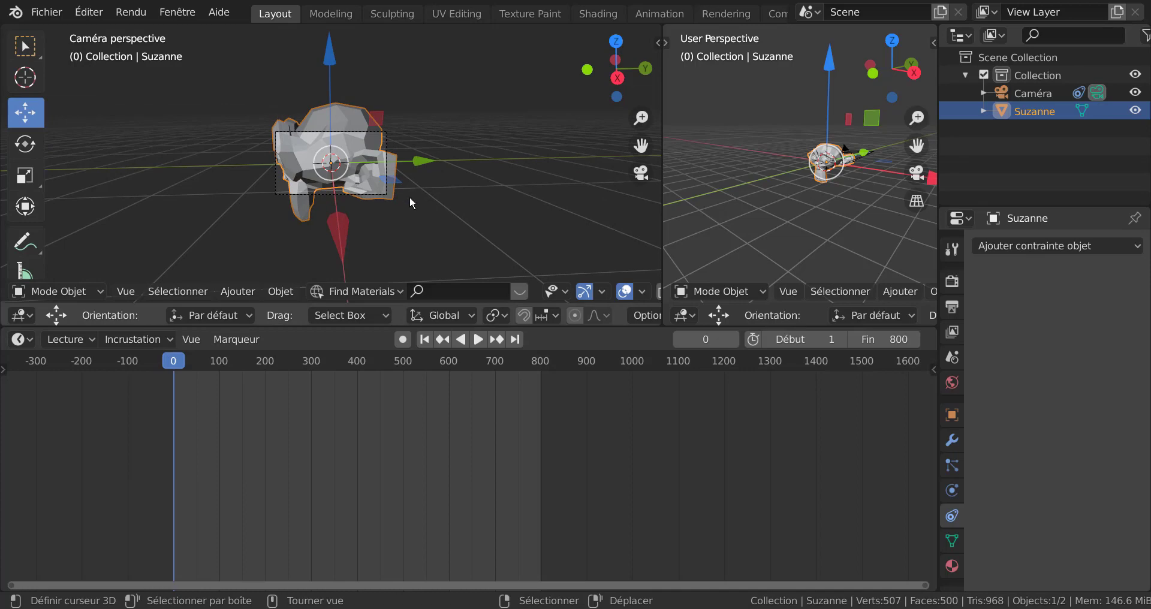
{"action": "scroll", "coordinate": [409, 197], "scroll_direction": "up", "scroll_amount": 3}
{"action": "middle_click_drag", "start_coordinate": [409, 196], "coordinate": [434, 203]}
{"action": "scroll", "coordinate": [434, 203], "scroll_direction": "down", "scroll_amount": 7}
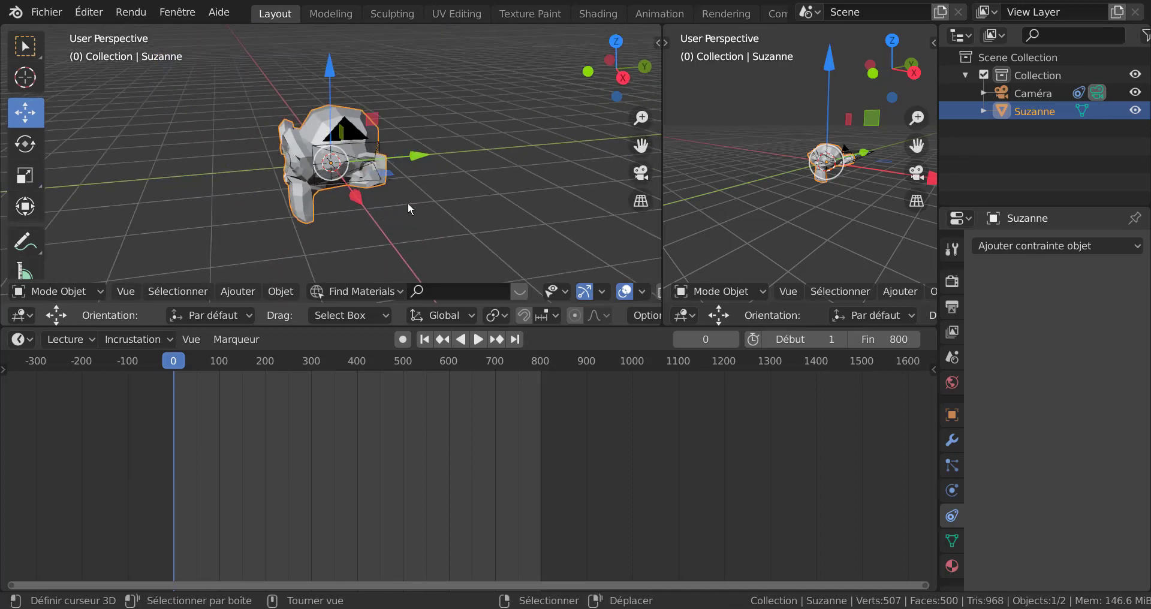
{"action": "key", "text": "KP_1"}
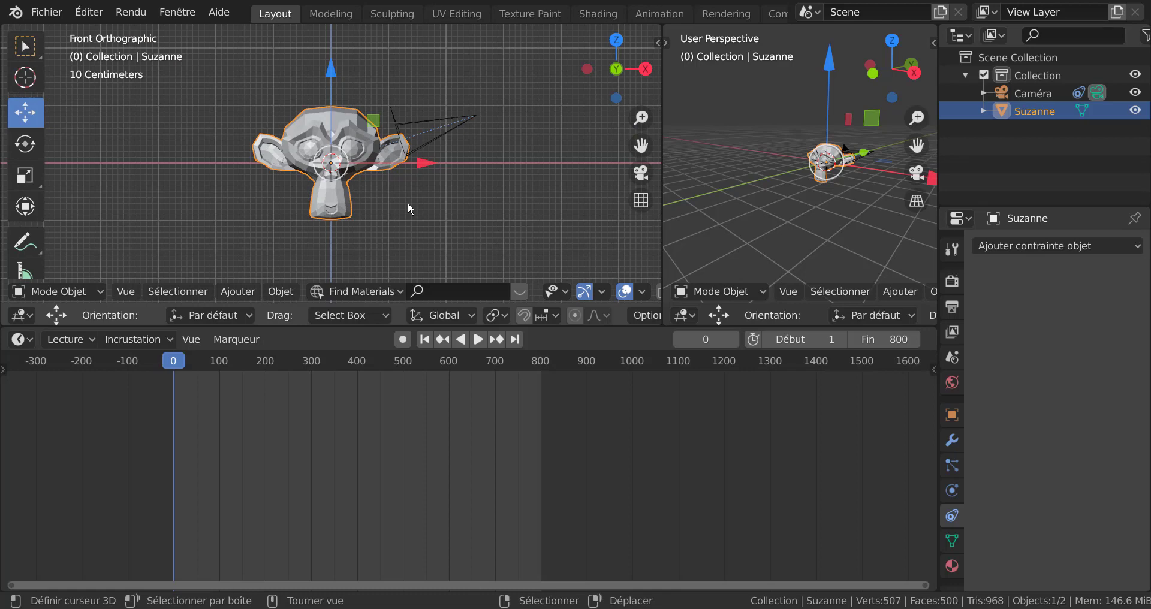
Step: Look at Suzanne through the camera with the frame fitted to the viewport, and orbit both viewports around her
{"action": "key", "text": "KP_0"}
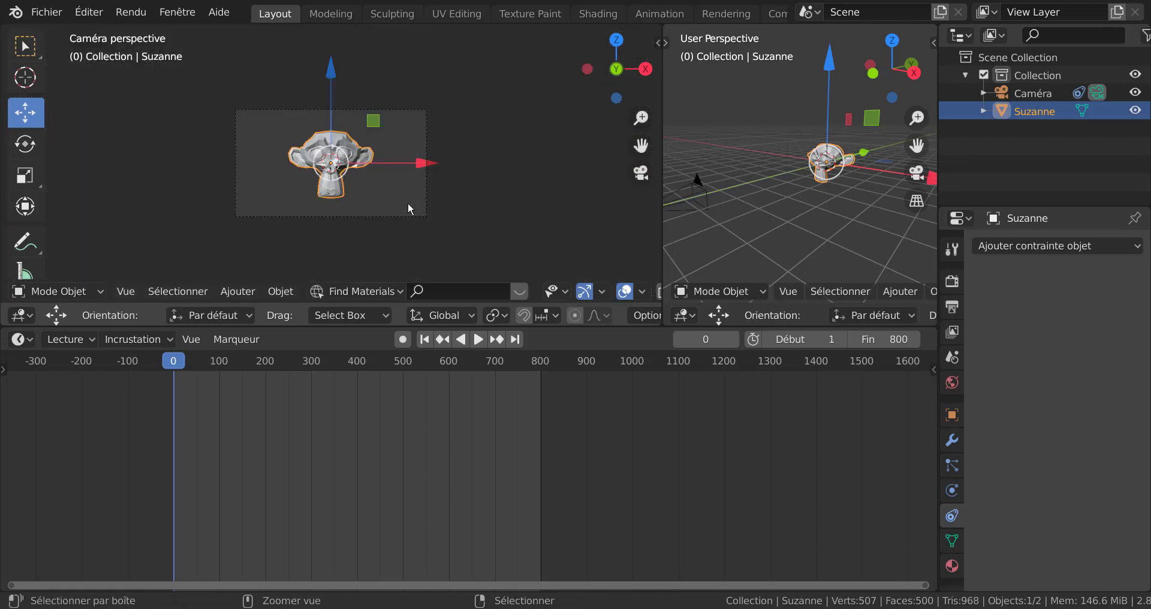
{"action": "key", "text": "Home"}
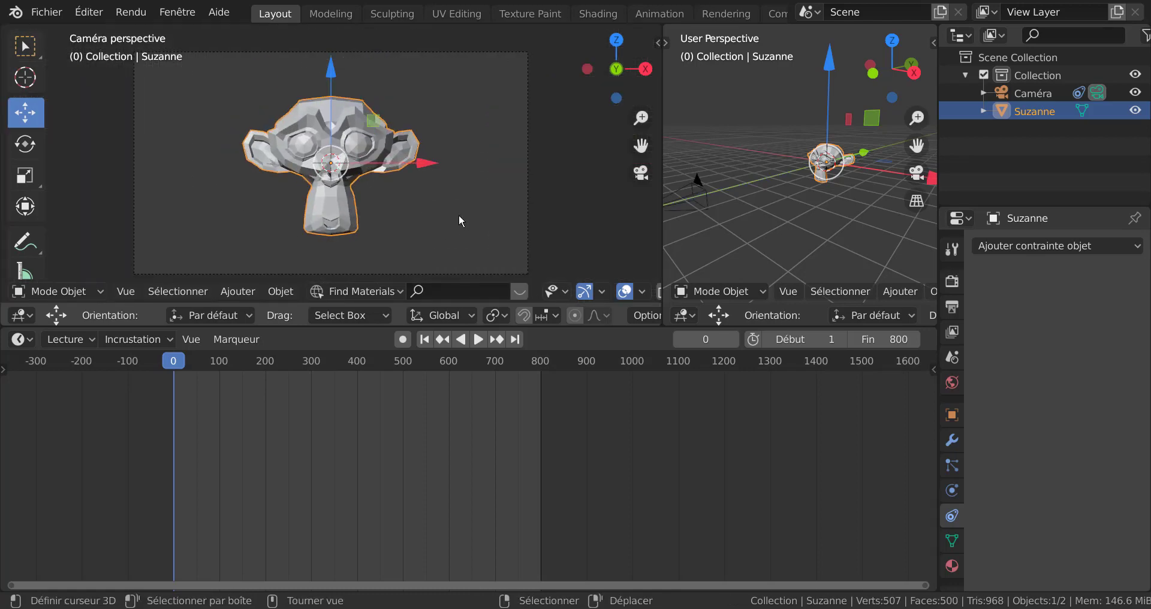
{"action": "middle_click_drag", "start_coordinate": [447, 219], "coordinate": [479, 216]}
{"action": "middle_click_drag", "start_coordinate": [772, 187], "coordinate": [831, 193]}
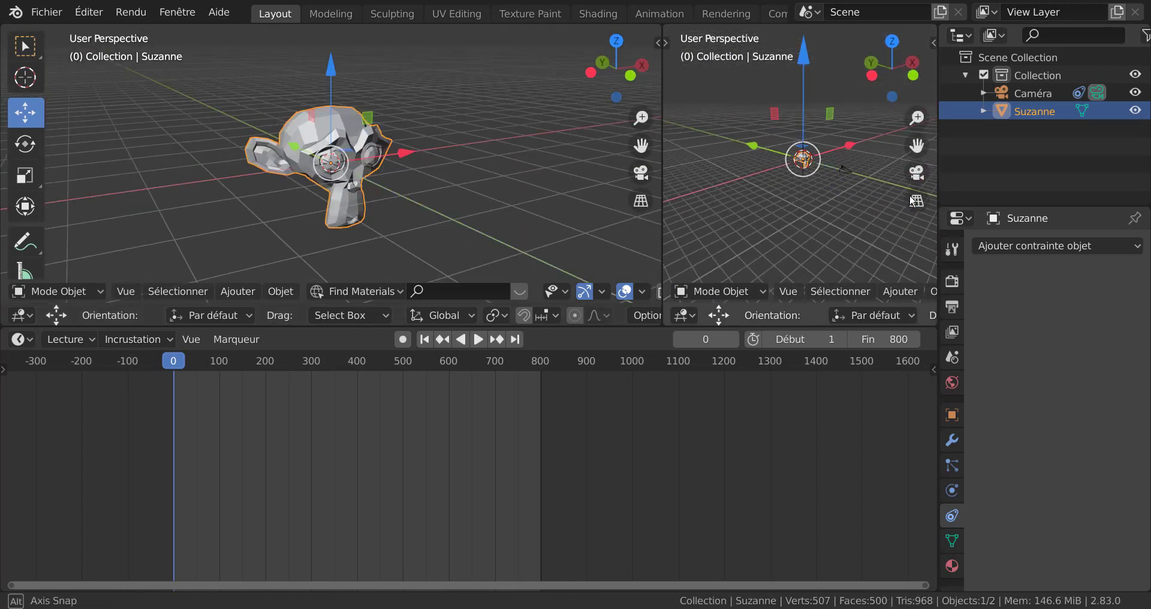
{"action": "left_click", "coordinate": [831, 193]}
Step: Select all objects and bring Suzanne and the camera into view together in both viewports
{"action": "key", "text": "a"}
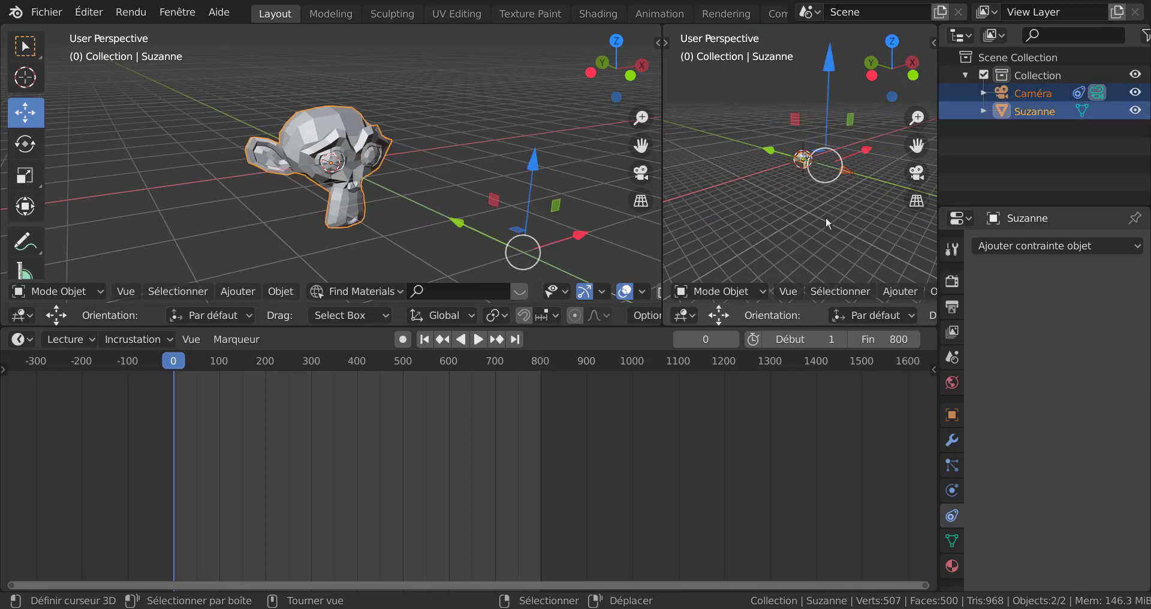
{"action": "scroll", "coordinate": [825, 217], "scroll_direction": "up", "scroll_amount": 3}
{"action": "middle_click_drag", "start_coordinate": [836, 214], "coordinate": [766, 221], "text": "shift"}
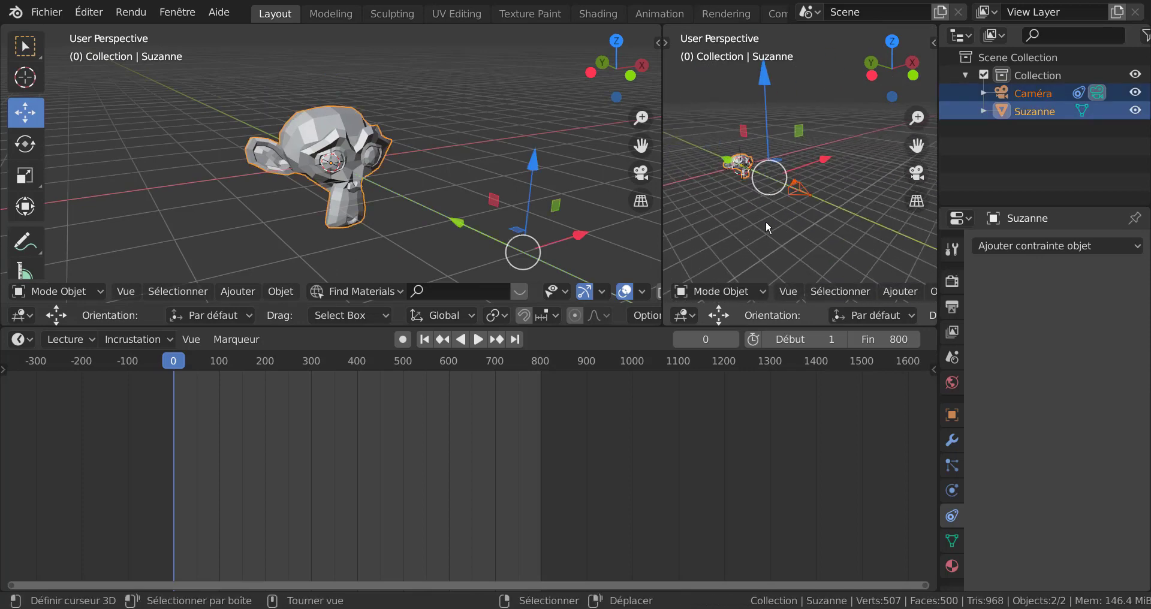
{"action": "scroll", "coordinate": [768, 250], "scroll_direction": "up", "scroll_amount": 4}
{"action": "middle_click_drag", "start_coordinate": [707, 243], "coordinate": [777, 222], "text": "shift"}
{"action": "scroll", "coordinate": [279, 179], "scroll_direction": "down", "scroll_amount": 3}
{"action": "scroll", "coordinate": [462, 211], "scroll_direction": "down", "scroll_amount": 3}
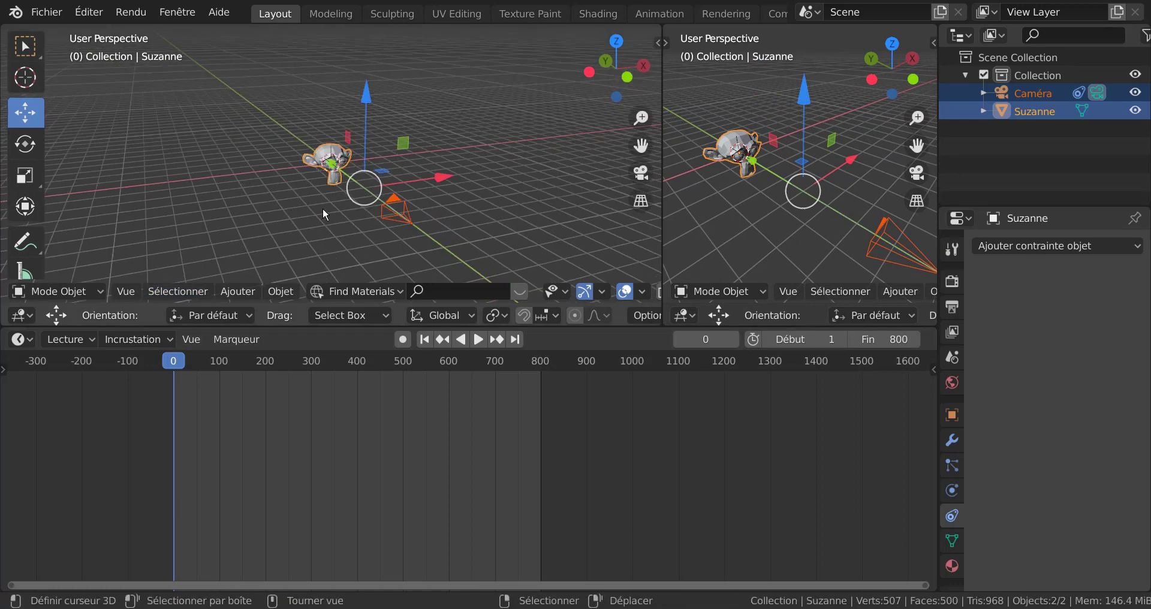
Step: Move the camera to the far side of Suzanne and widen the secondary 3D viewport by narrowing the outliner and properties area
{"action": "right_click_drag", "start_coordinate": [399, 215], "coordinate": [109, 99]}
{"action": "middle_click_drag", "start_coordinate": [293, 208], "coordinate": [307, 203]}
{"action": "scroll", "coordinate": [809, 210], "scroll_direction": "down", "scroll_amount": 6}
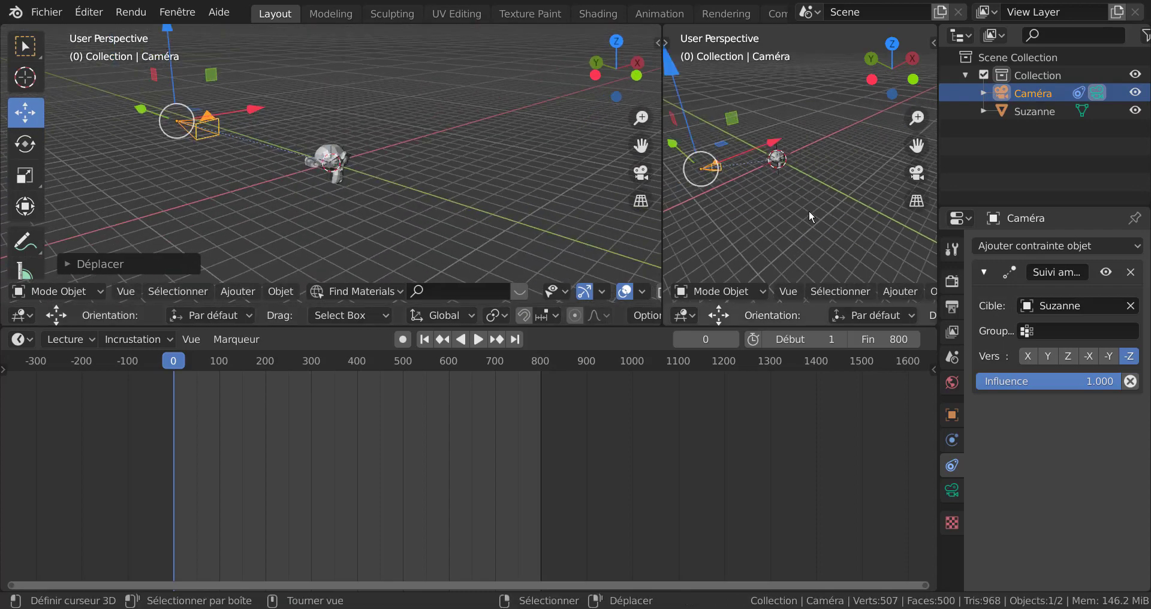
{"action": "scroll", "coordinate": [780, 210], "scroll_direction": "up", "scroll_amount": 4}
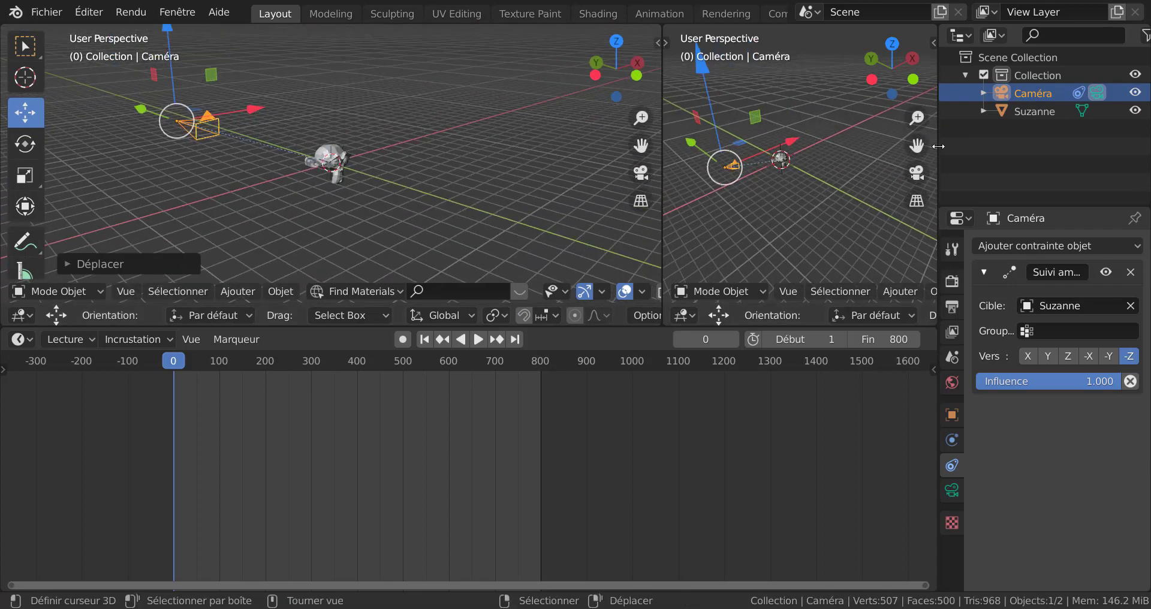
{"action": "left_click_drag", "start_coordinate": [939, 148], "coordinate": [1034, 148]}
{"action": "middle_click_drag", "start_coordinate": [470, 196], "coordinate": [363, 156]}
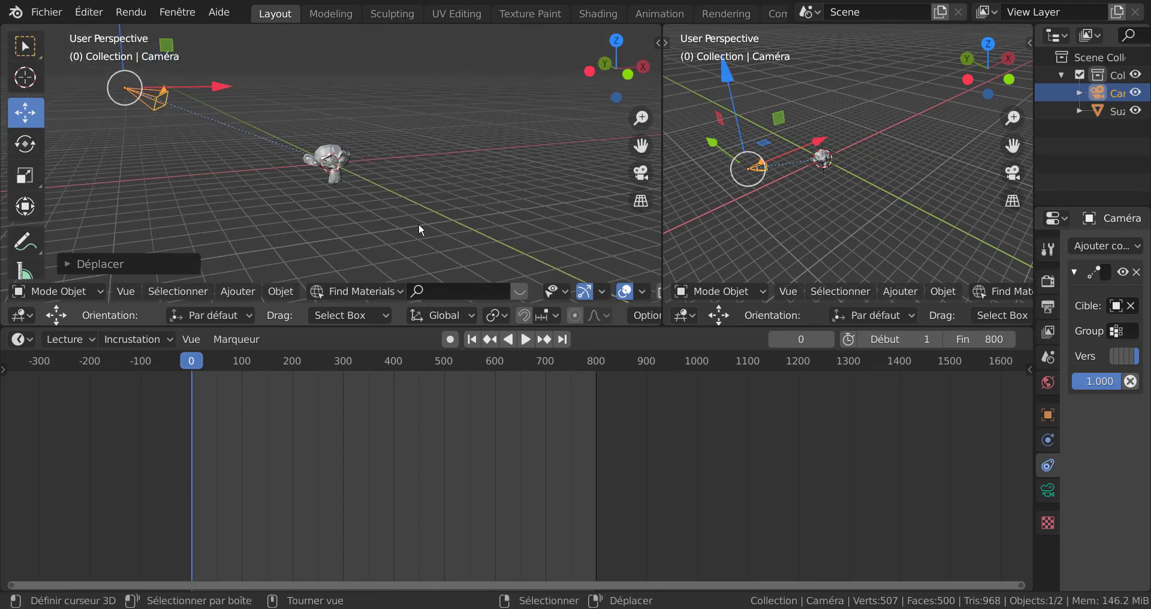
Step: Align the camera to the orthographic front view of Suzanne and enlarge the resulting camera frame in the main viewport
{"action": "key", "text": "KP_5"}
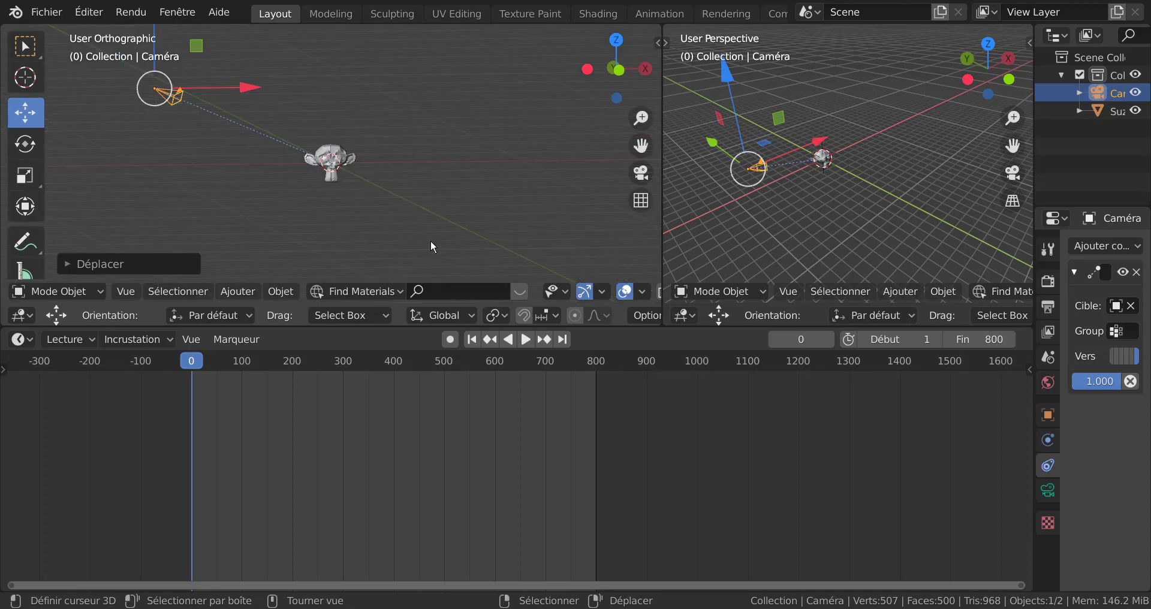
{"action": "key", "text": "KP_1"}
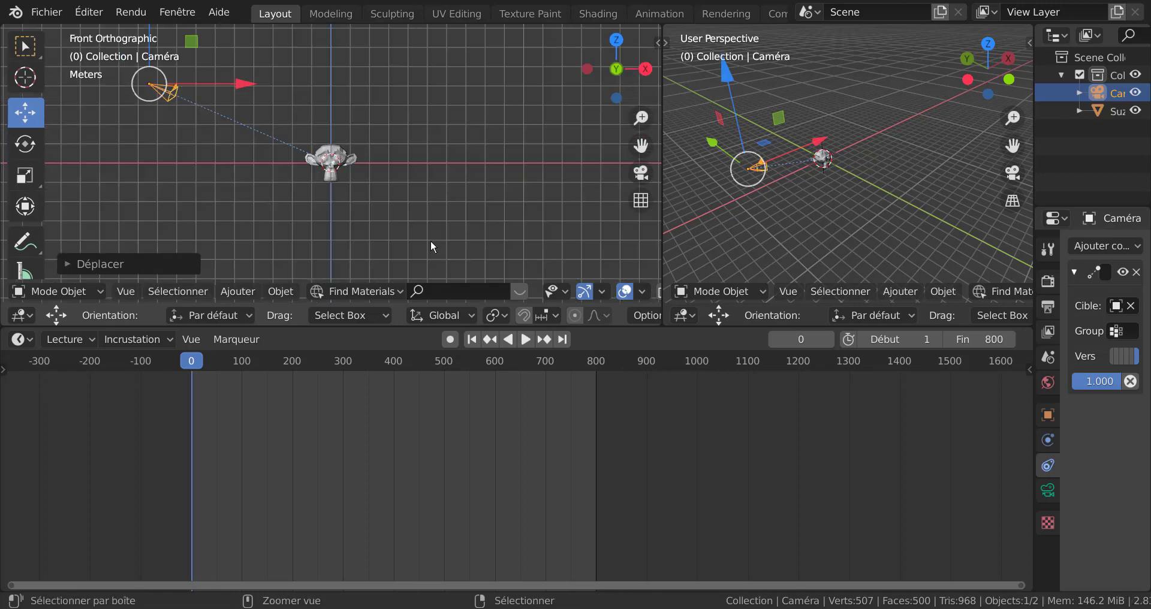
{"action": "key", "text": "ctrl+alt+KP_0"}
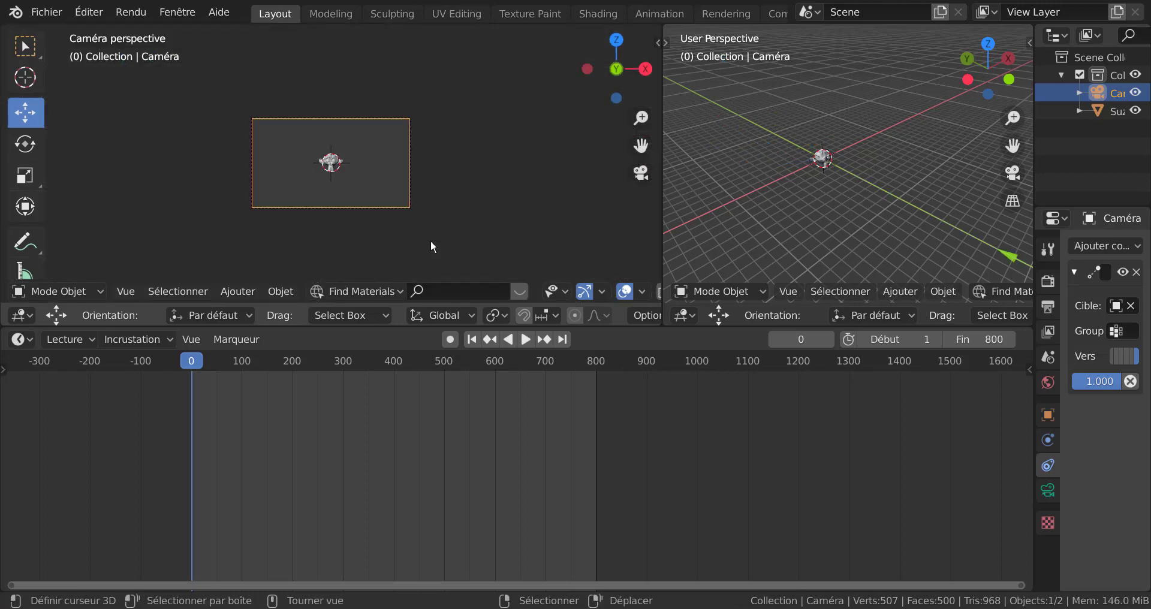
{"action": "scroll", "coordinate": [431, 240], "scroll_direction": "up", "scroll_amount": 4}
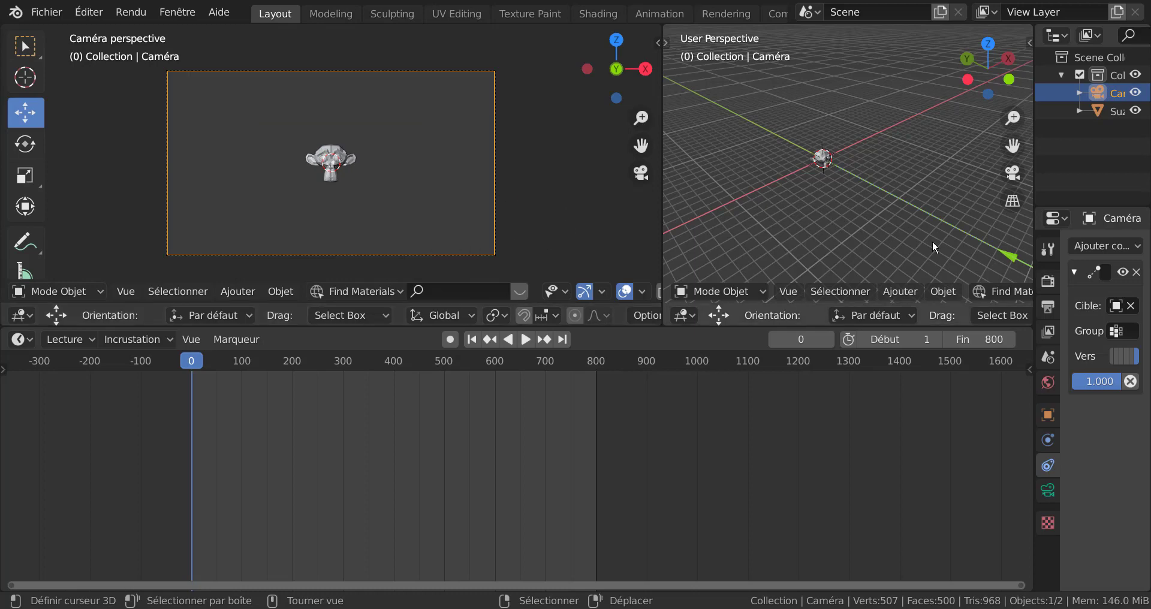
Step: Move the camera closer to Suzanne along the global Y axis
{"action": "scroll", "coordinate": [924, 241], "scroll_direction": "down", "scroll_amount": 3}
{"action": "scroll", "coordinate": [893, 216], "scroll_direction": "up", "scroll_amount": 1}
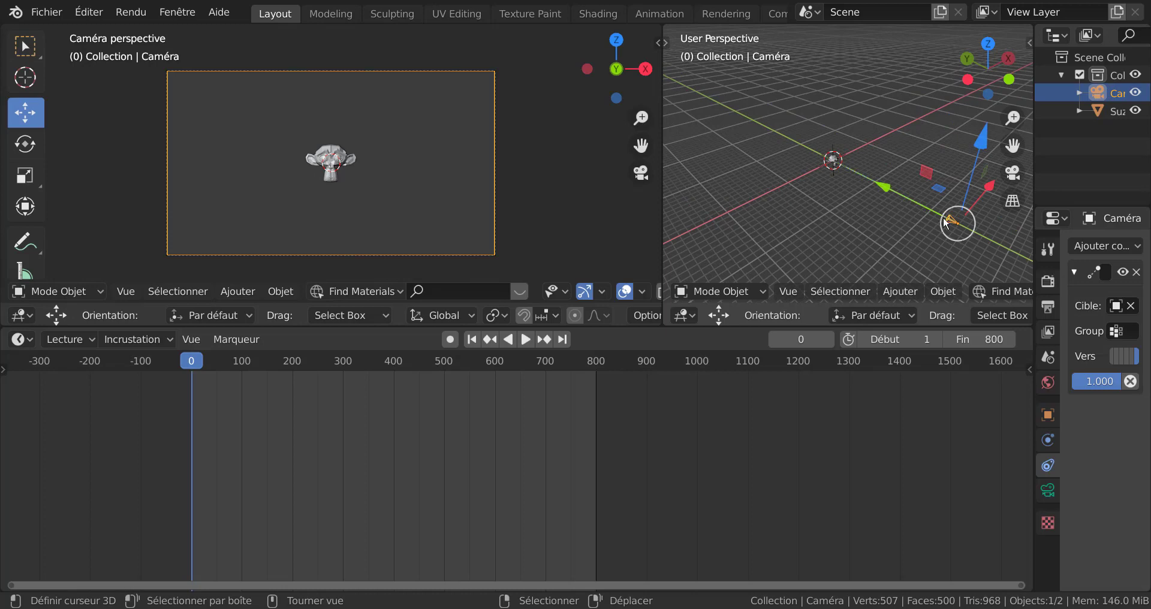
{"action": "key", "text": "g"}
{"action": "key", "text": "y"}
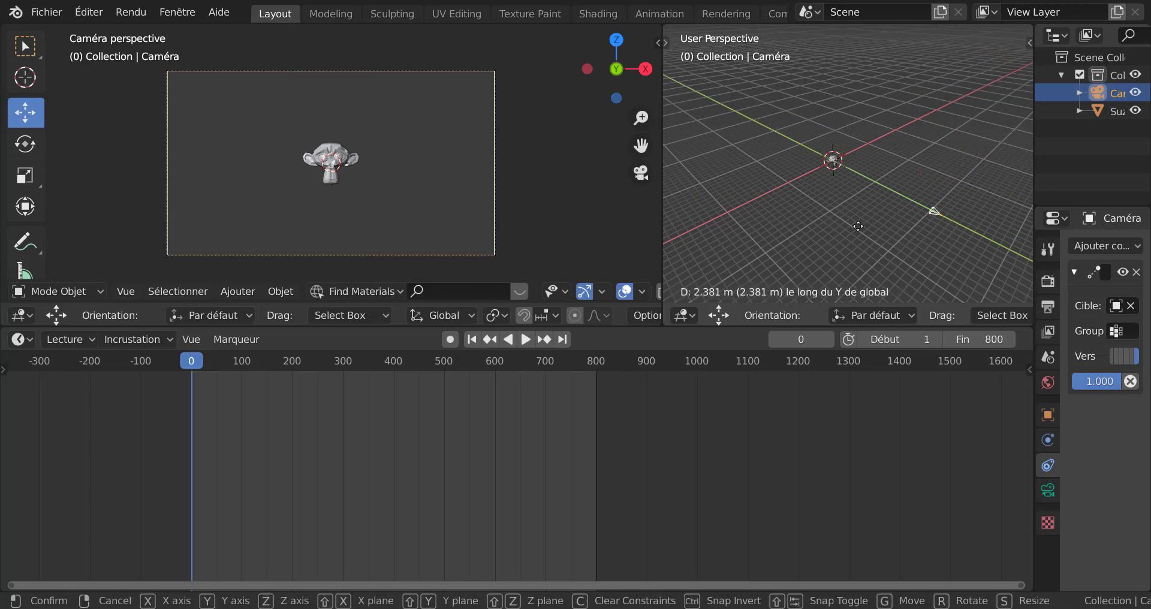
{"action": "left_click", "coordinate": [797, 160]}
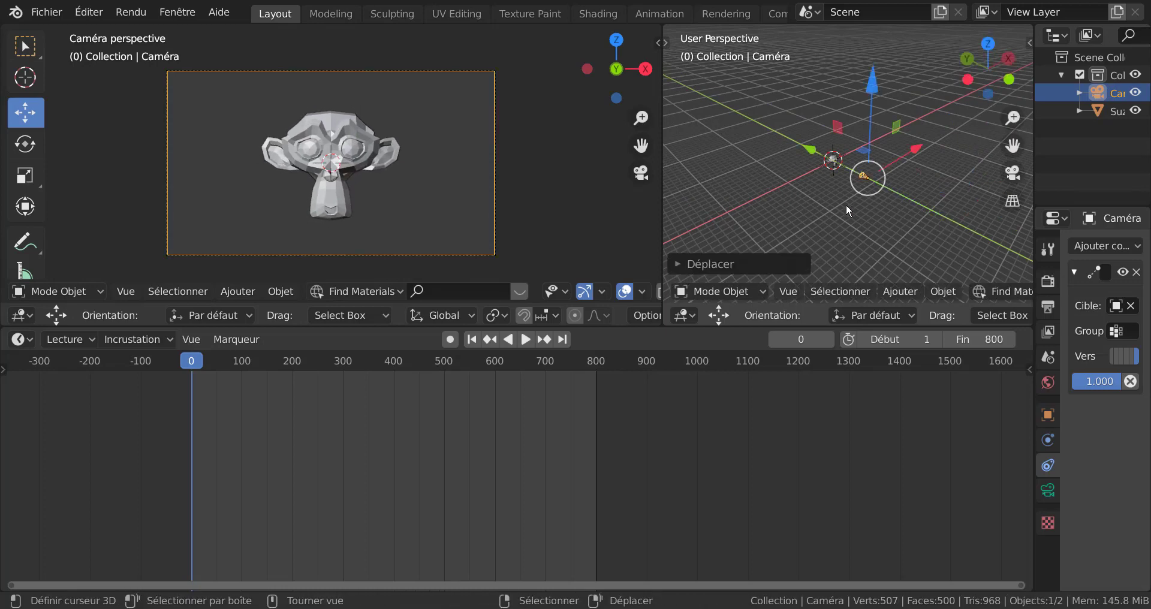
Step: Slide the camera back and forth along the global Y axis, placing it where Suzanne's head fills the frame height
{"action": "middle_click_drag", "start_coordinate": [847, 204], "coordinate": [909, 207]}
{"action": "key", "text": "g"}
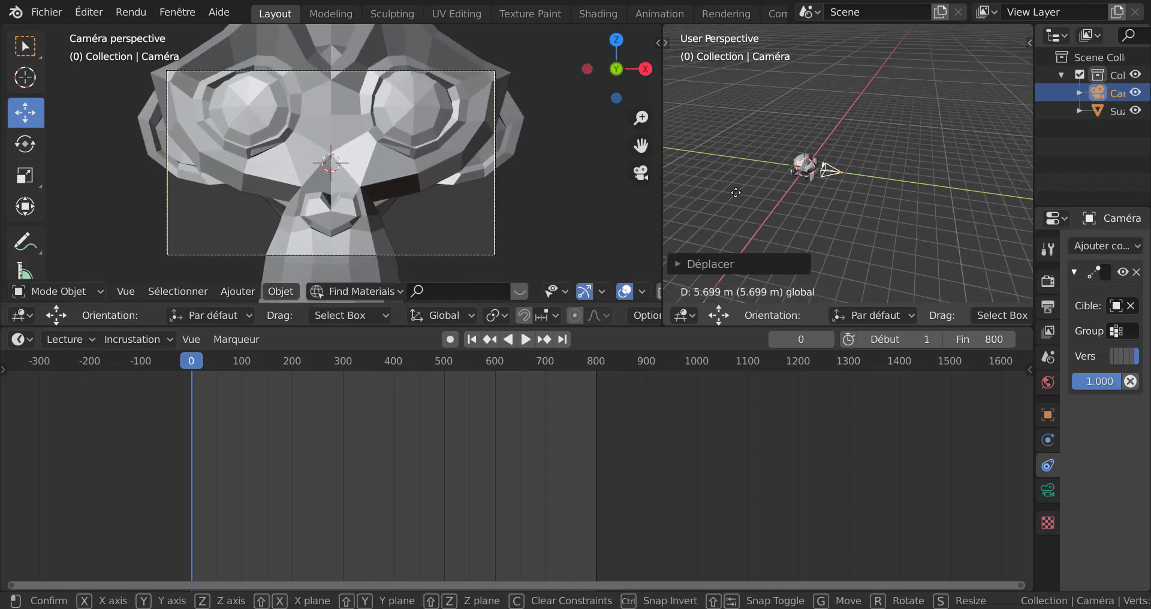
{"action": "left_click", "coordinate": [839, 232]}
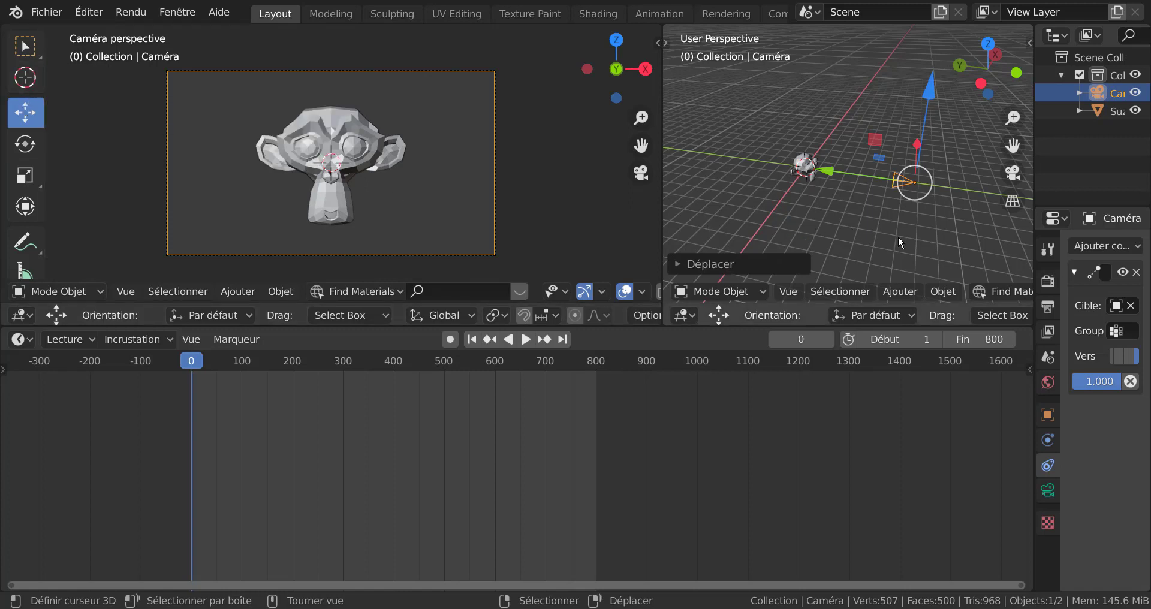
{"action": "key", "text": "g"}
{"action": "key", "text": "y"}
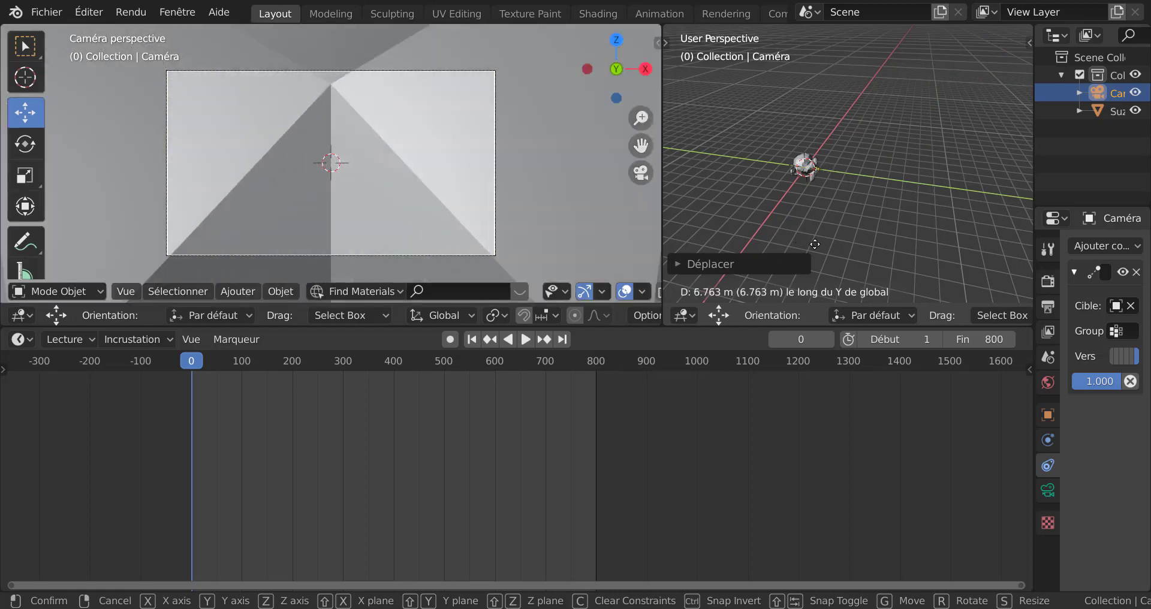
{"action": "left_click", "coordinate": [870, 245]}
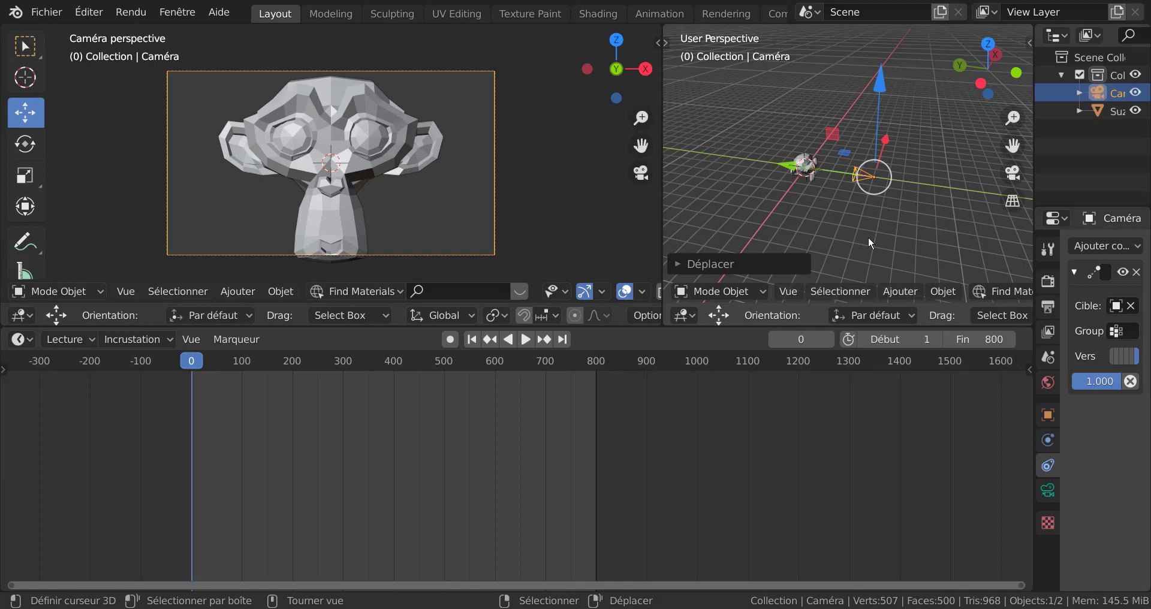
Step: Try a free trackball rotation of the camera and cancel it
{"action": "key", "text": "r"}
{"action": "key", "text": "r"}
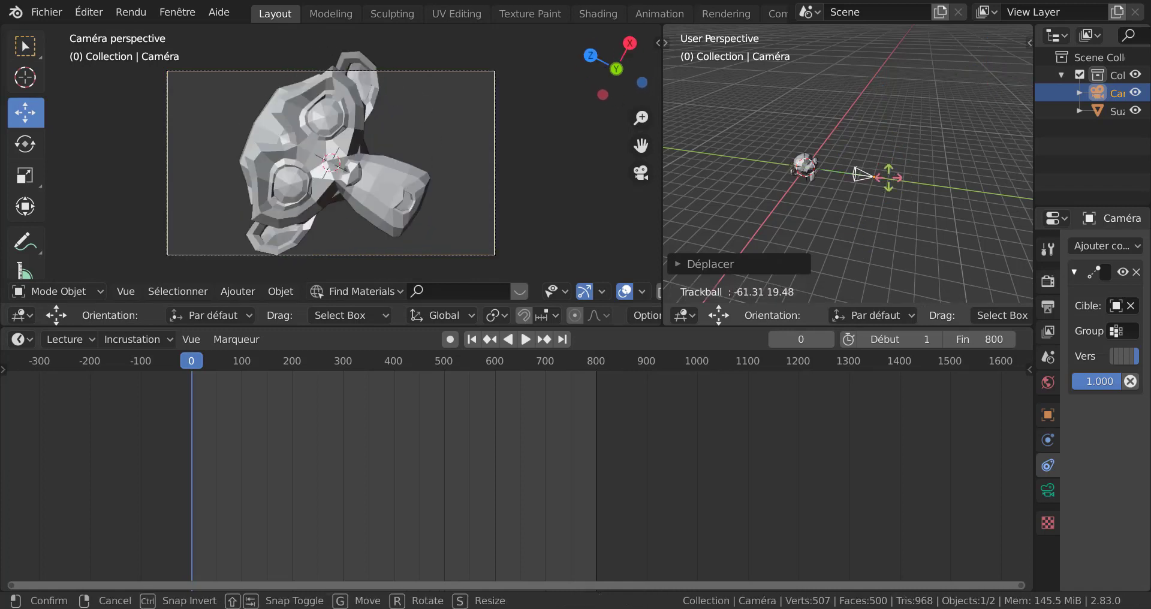
{"action": "right_click", "coordinate": [893, 185]}
Step: Select Suzanne and try moving her freely around the scene to test the camera's tracking, cancelling each move
{"action": "middle_click_drag", "start_coordinate": [894, 184], "coordinate": [825, 215]}
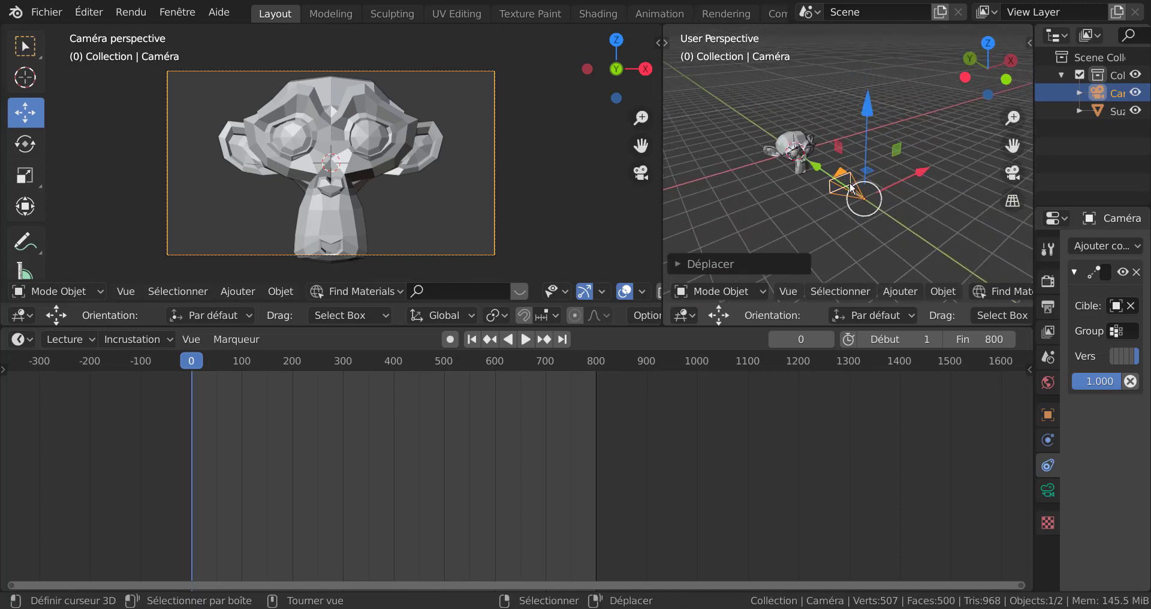
{"action": "middle_click_drag", "start_coordinate": [798, 179], "coordinate": [825, 173]}
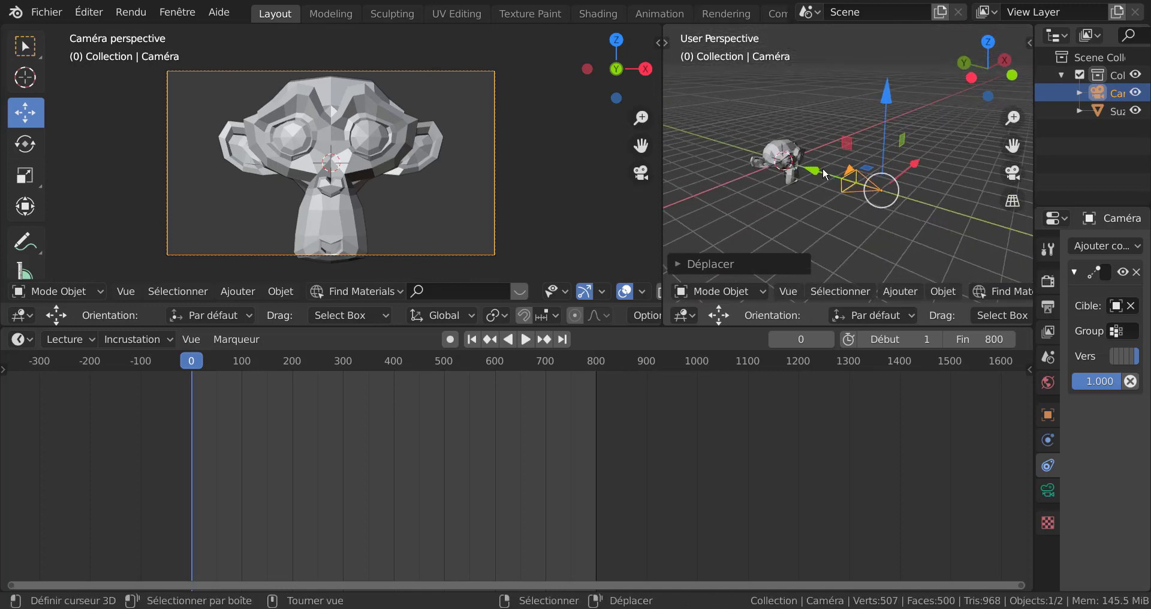
{"action": "left_click", "coordinate": [787, 159]}
{"action": "key", "text": "g"}
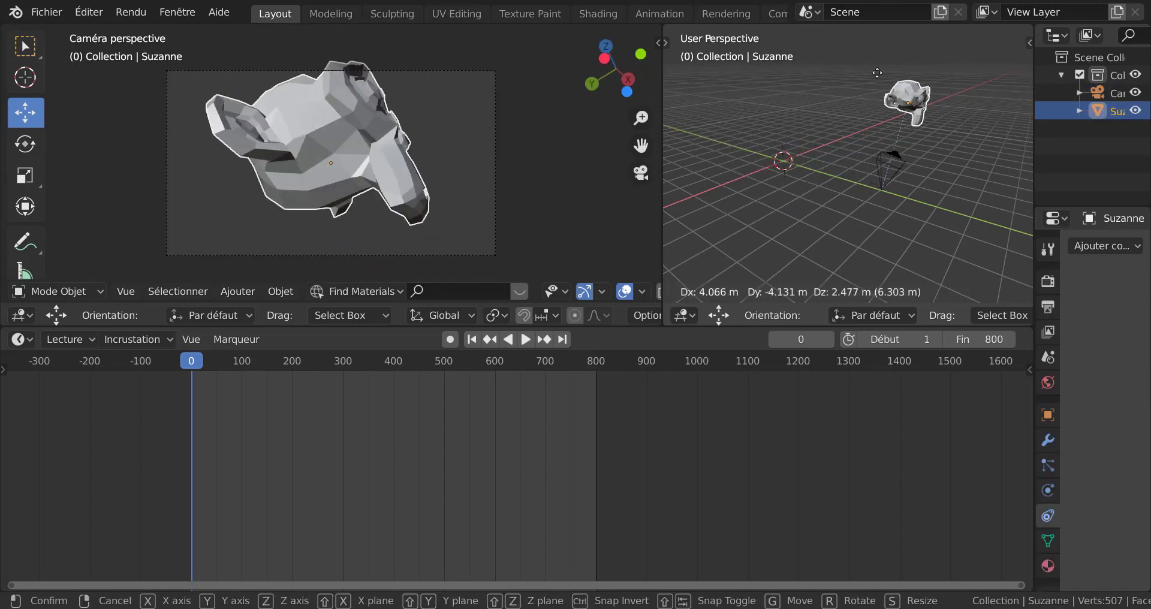
{"action": "right_click", "coordinate": [756, 157]}
{"action": "key", "text": "g"}
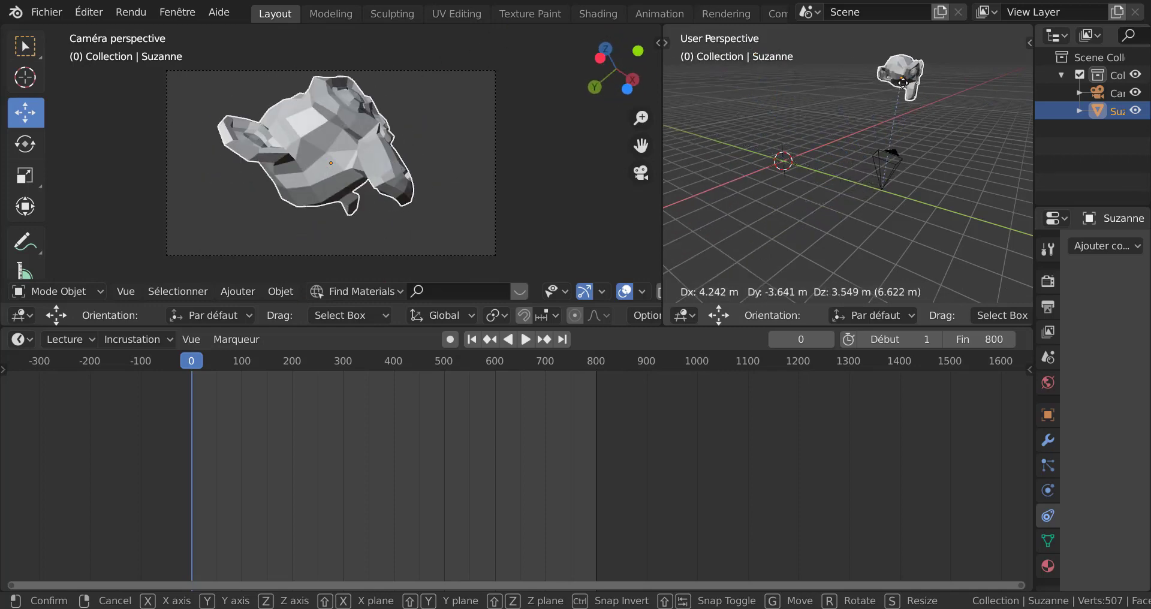
{"action": "key", "text": "Escape"}
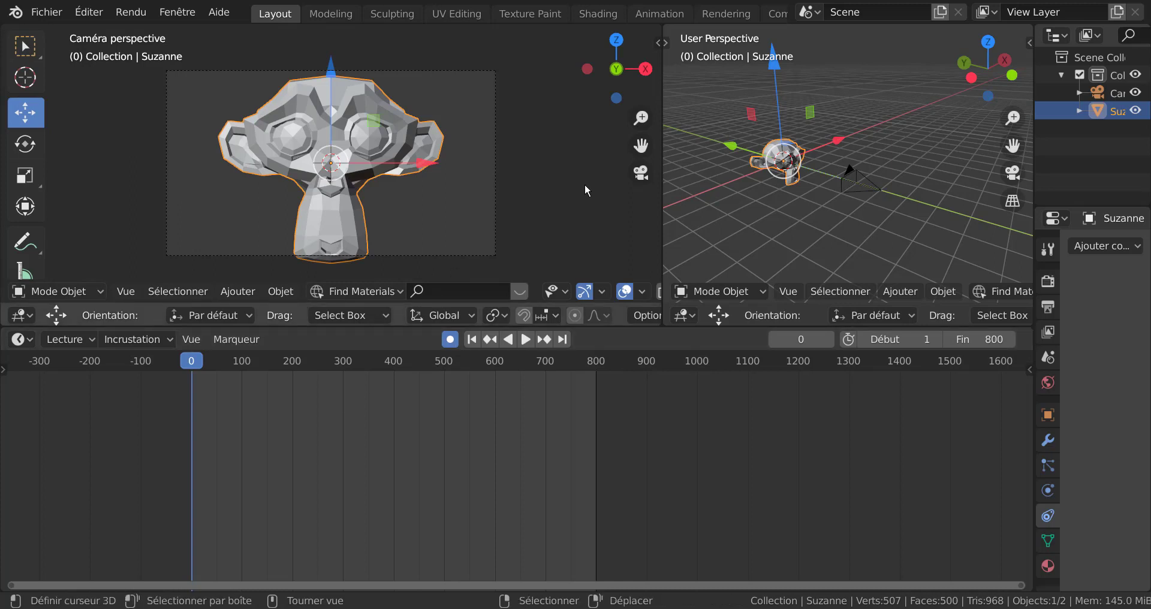
Step: Enable locking the camera to the view in the main viewport's view settings, and deselect Suzanne
{"action": "key", "text": "n"}
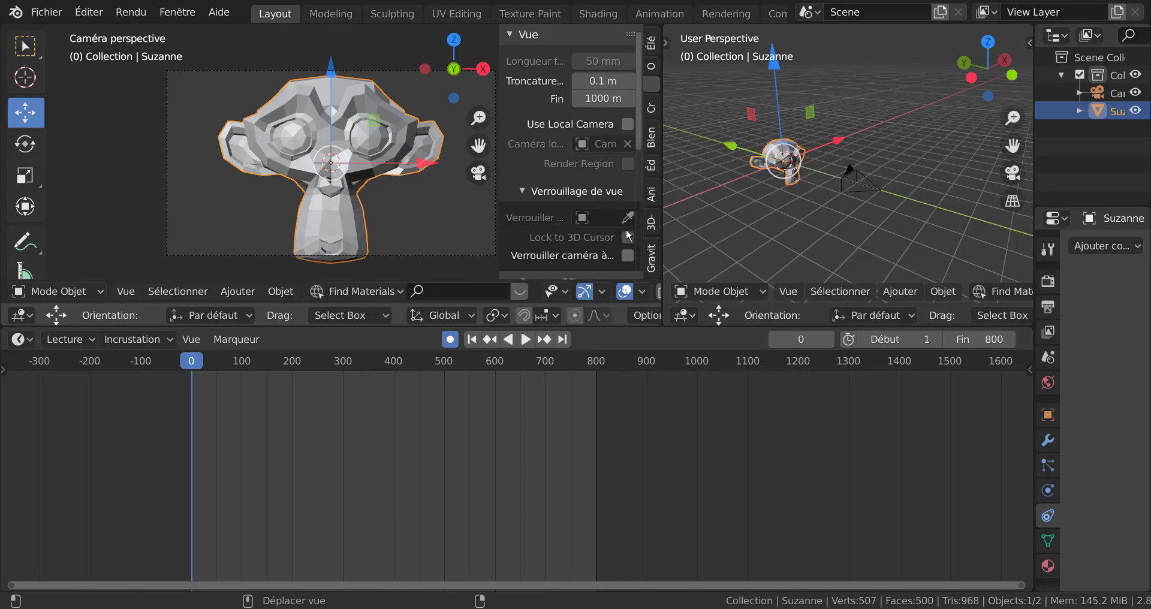
{"action": "left_click", "coordinate": [628, 256]}
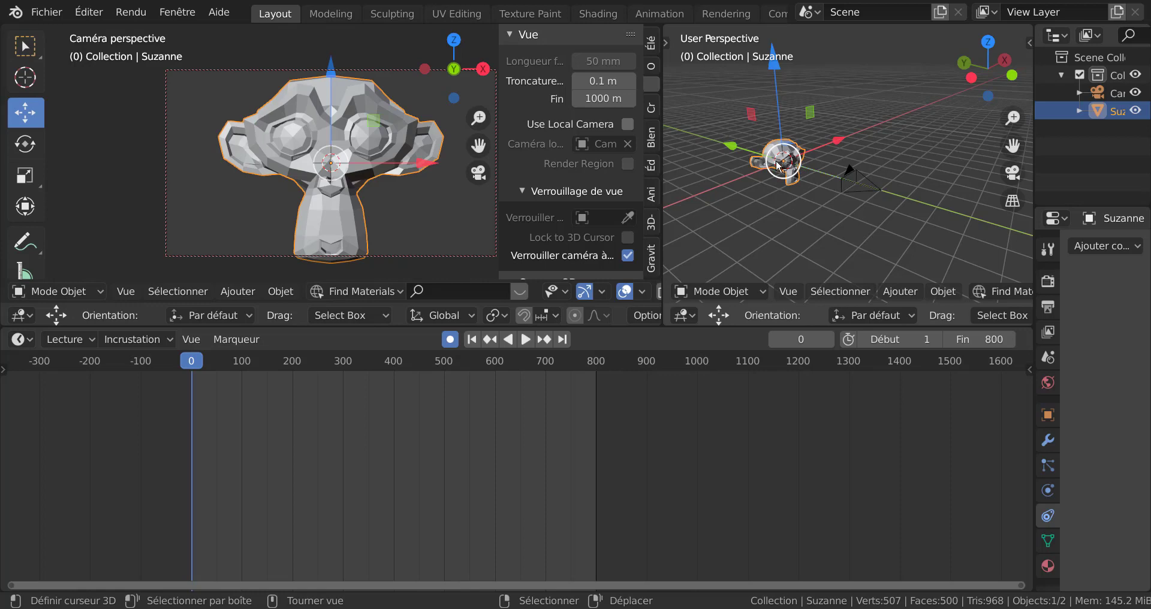
{"action": "left_click", "coordinate": [823, 120]}
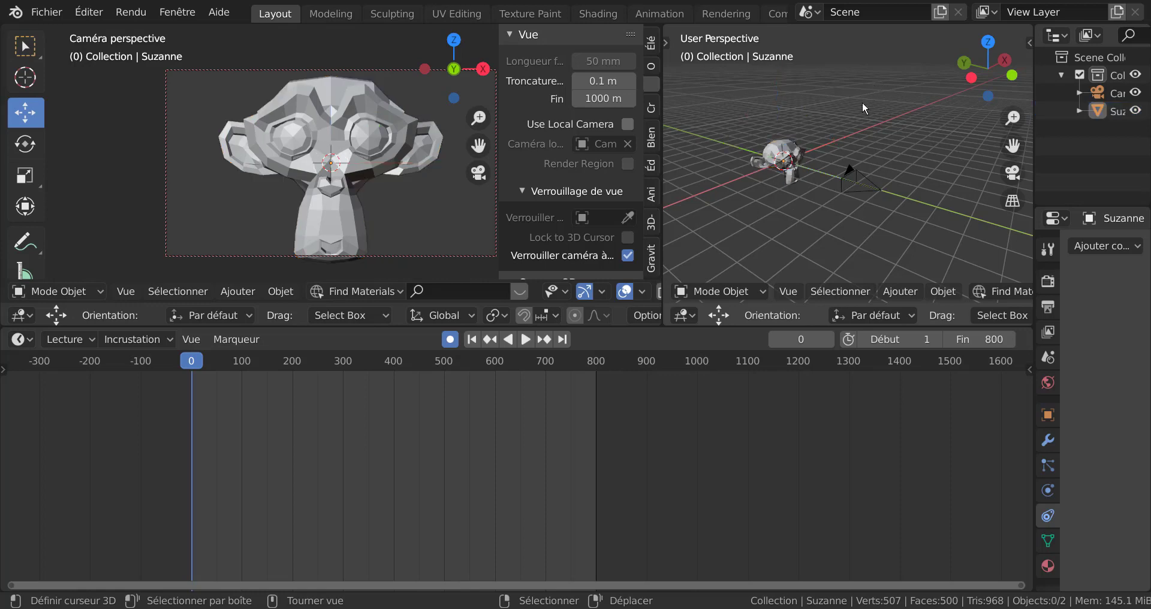
Step: Record two position keyframes for Suzanne by moving her up at frame 0 and down to the opposite side at frame 228
{"action": "left_click_drag", "start_coordinate": [788, 157], "coordinate": [826, 91]}
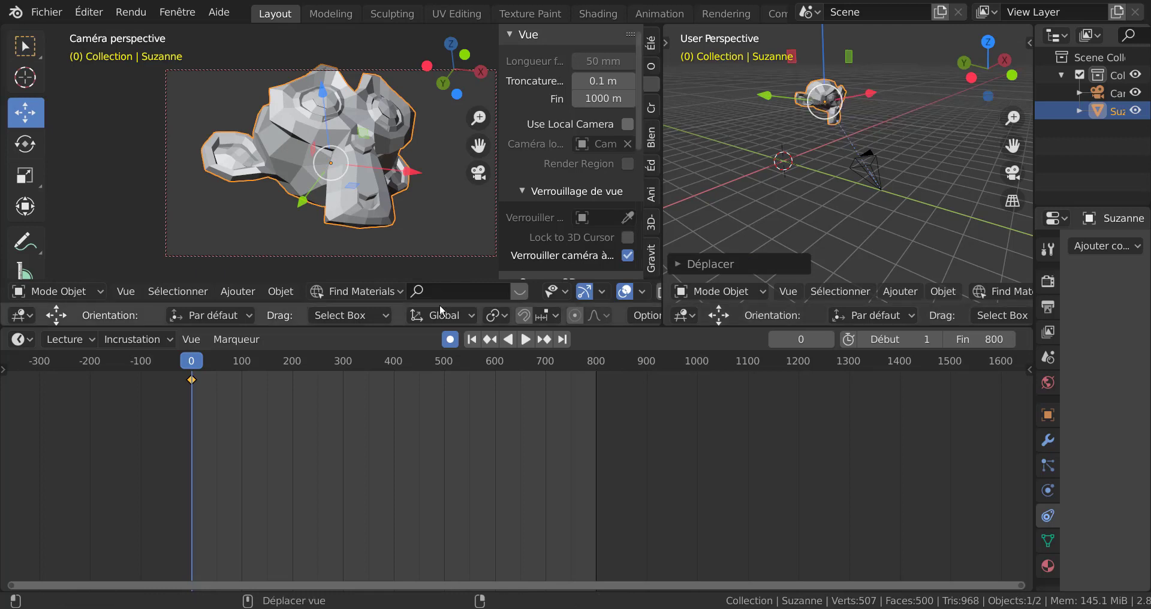
{"action": "left_click_drag", "start_coordinate": [193, 364], "coordinate": [306, 361]}
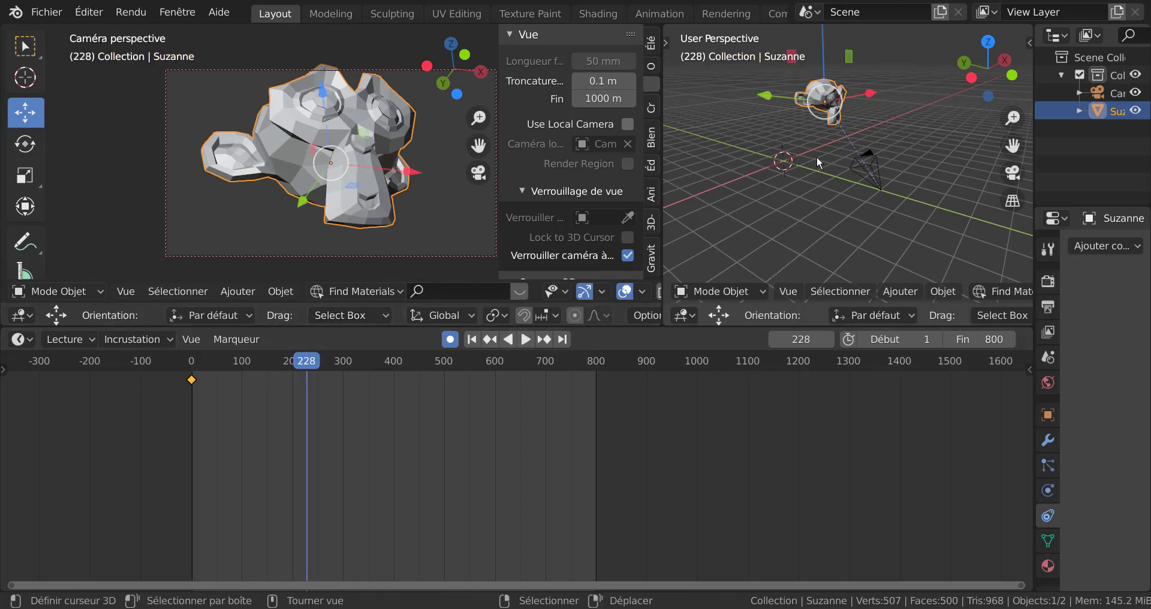
{"action": "left_click_drag", "start_coordinate": [827, 100], "coordinate": [732, 219]}
Step: Play Suzanne's animation, scrub through the timeline and stop the playback at frame 289
{"action": "key", "text": "space"}
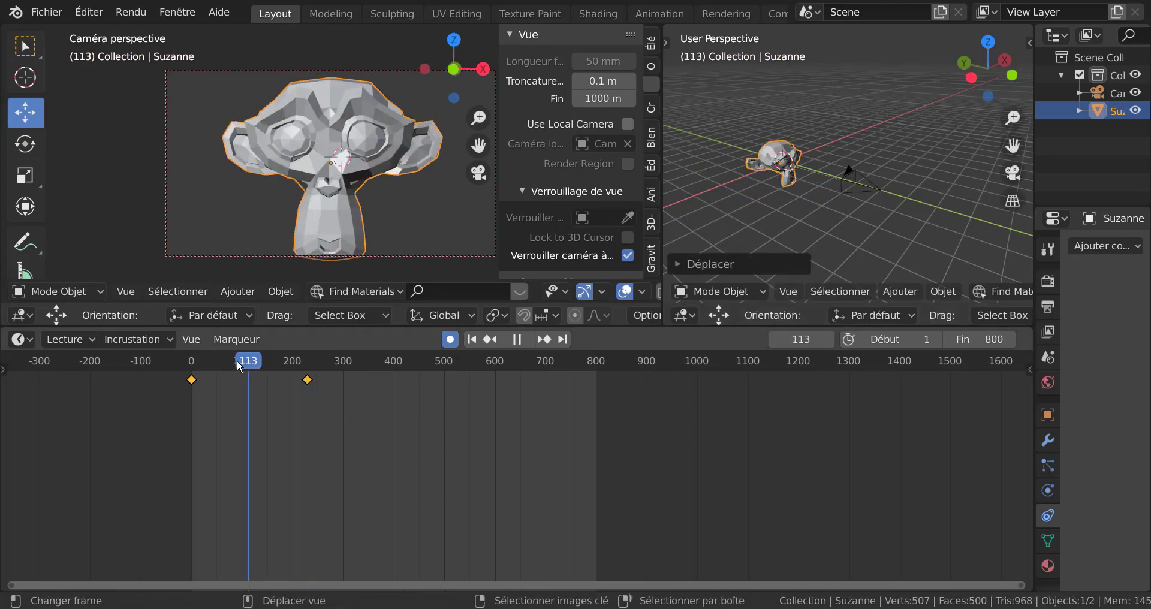
{"action": "left_click_drag", "start_coordinate": [306, 371], "coordinate": [340, 379]}
{"action": "key", "text": "space"}
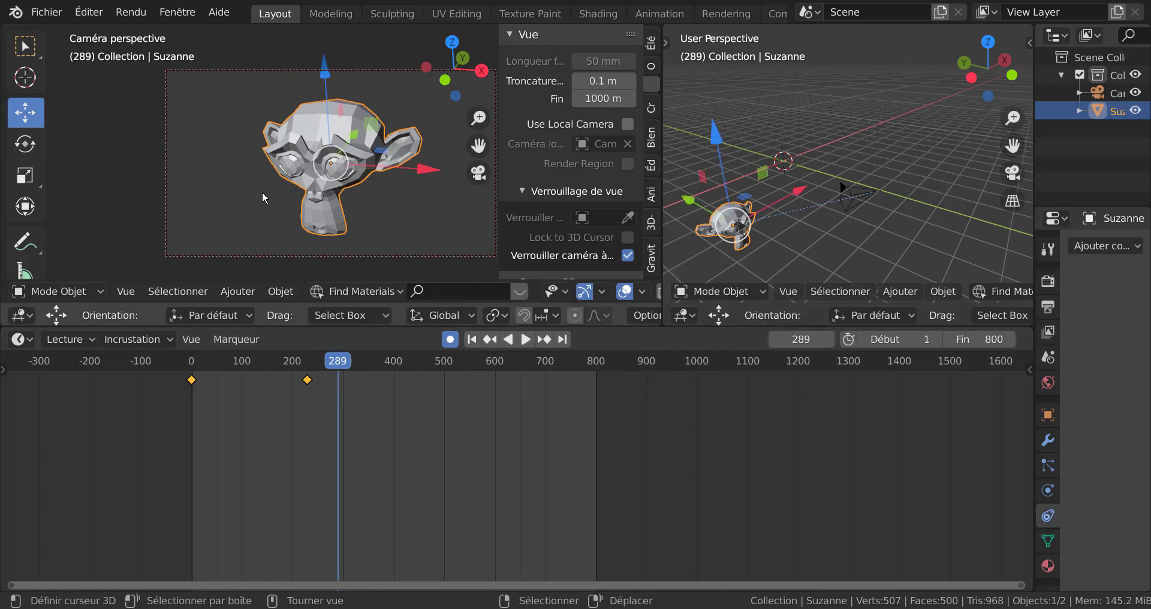
Step: Orbit the locked camera view at frame 289 to see Suzanne from below, and select the camera
{"action": "middle_click_drag", "start_coordinate": [360, 189], "coordinate": [340, 106]}
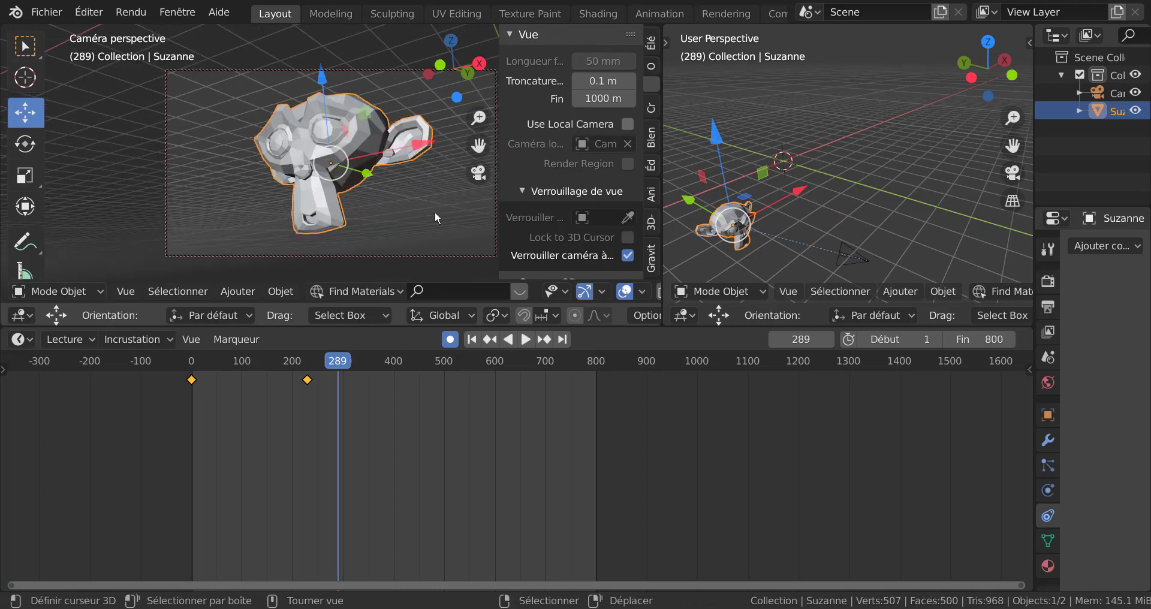
{"action": "left_click", "coordinate": [495, 183]}
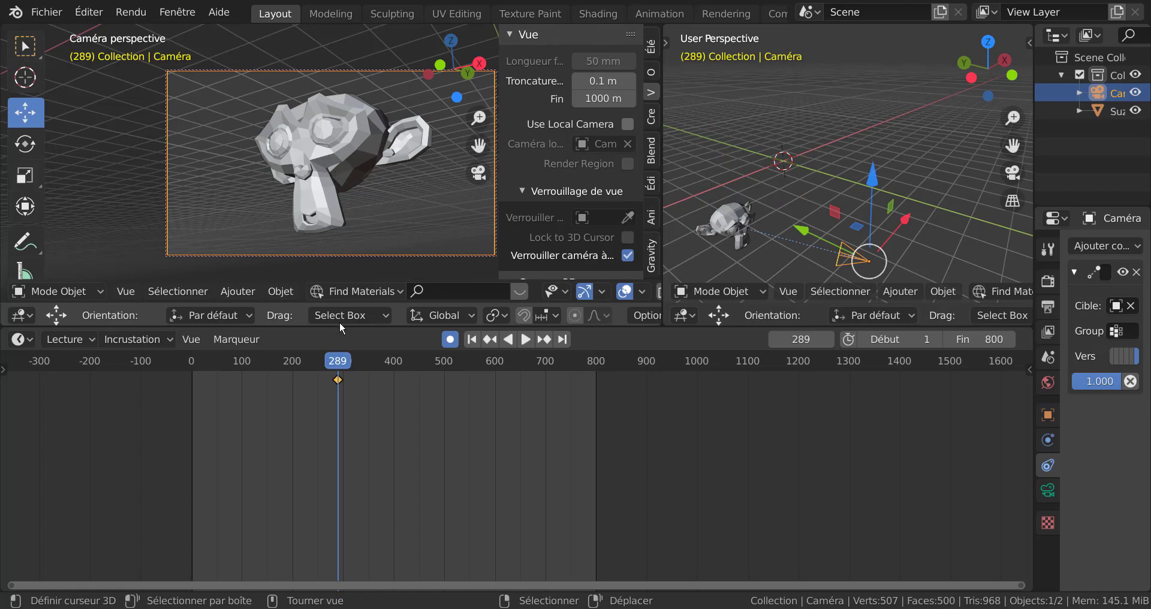
Step: Record two camera keyframes by orbiting to Suzanne's opposite side at frame 435 and zooming out at frame 539
{"action": "left_click", "coordinate": [412, 361]}
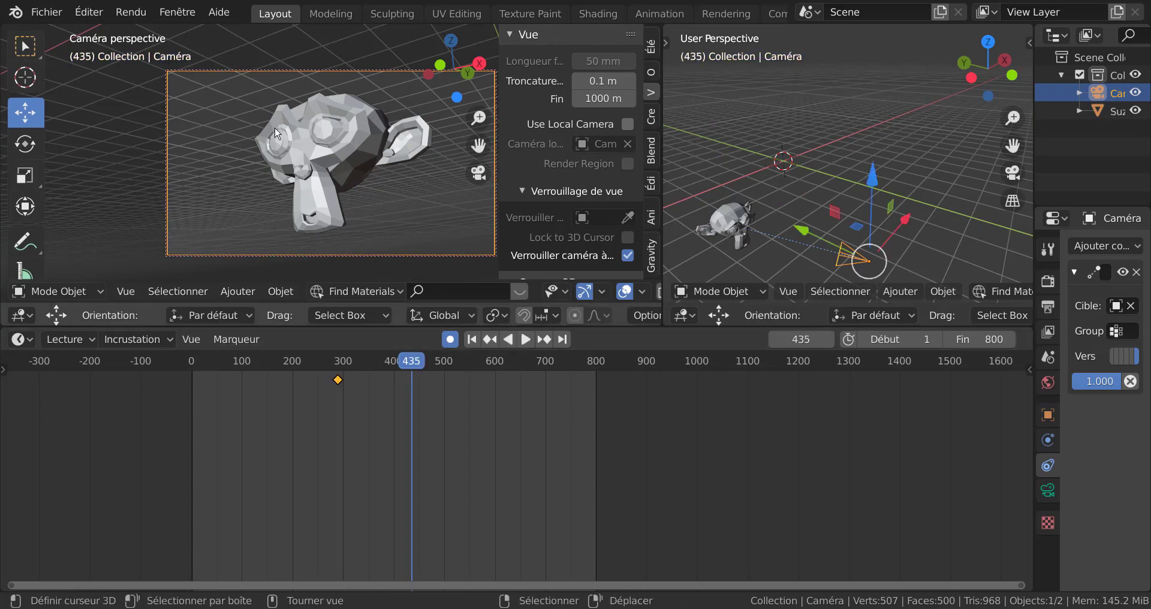
{"action": "middle_click_drag", "start_coordinate": [275, 127], "coordinate": [396, 133]}
{"action": "left_click", "coordinate": [464, 367]}
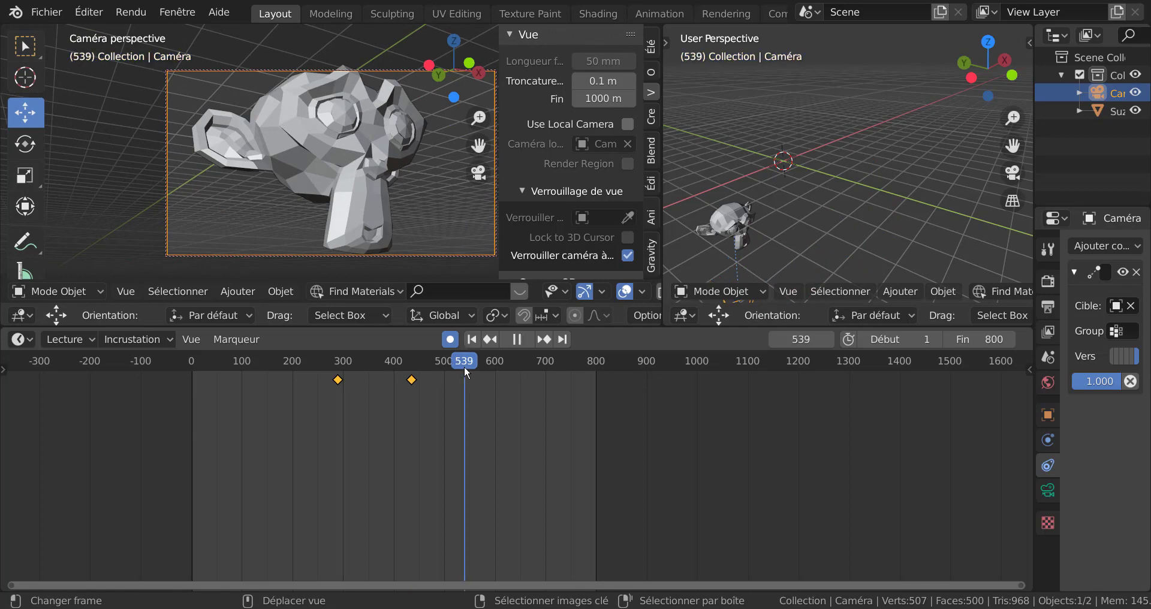
{"action": "scroll", "coordinate": [358, 186], "scroll_direction": "down", "scroll_amount": 4}
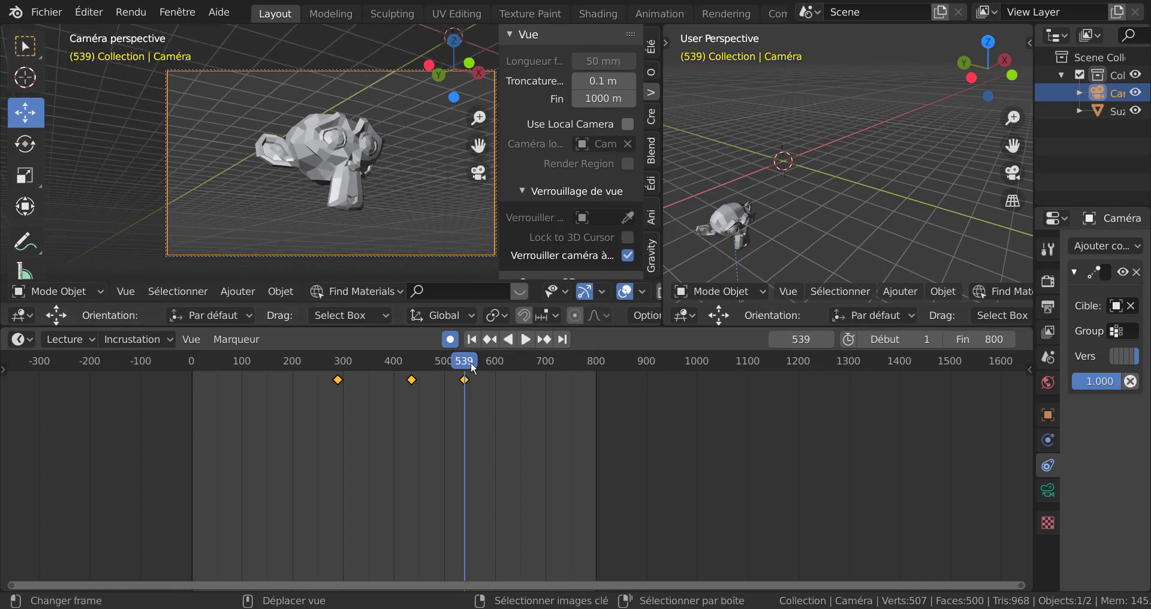
Step: Play back the camera animation from the start of the timeline and scrub back through the frames
{"action": "left_click_drag", "start_coordinate": [474, 368], "coordinate": [187, 361]}
{"action": "key", "text": "space"}
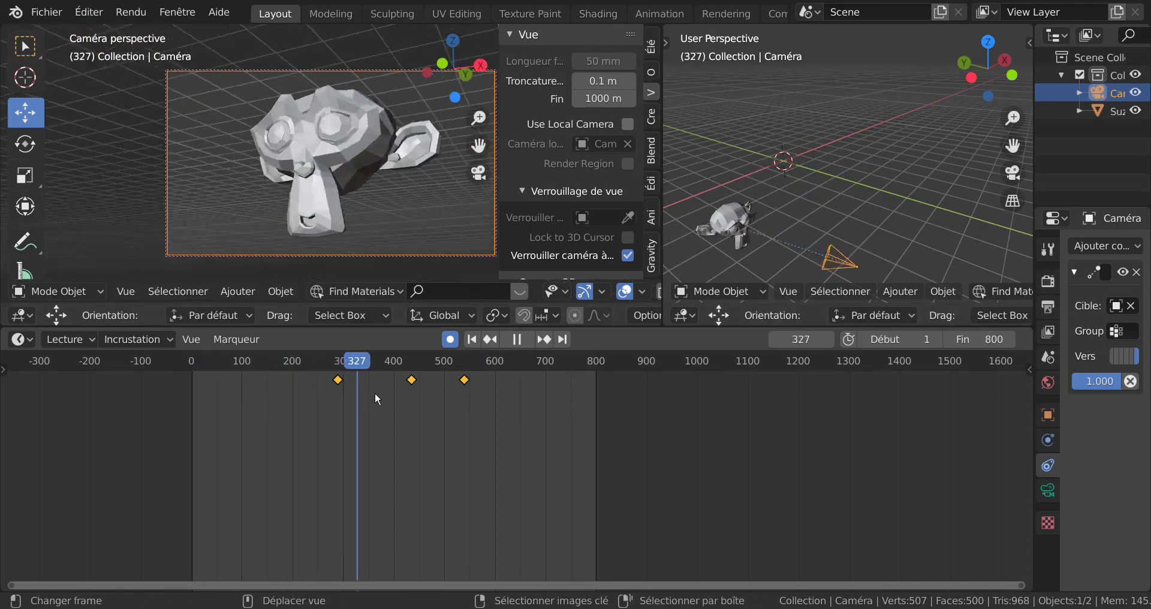
{"action": "left_click_drag", "start_coordinate": [375, 393], "coordinate": [298, 433]}
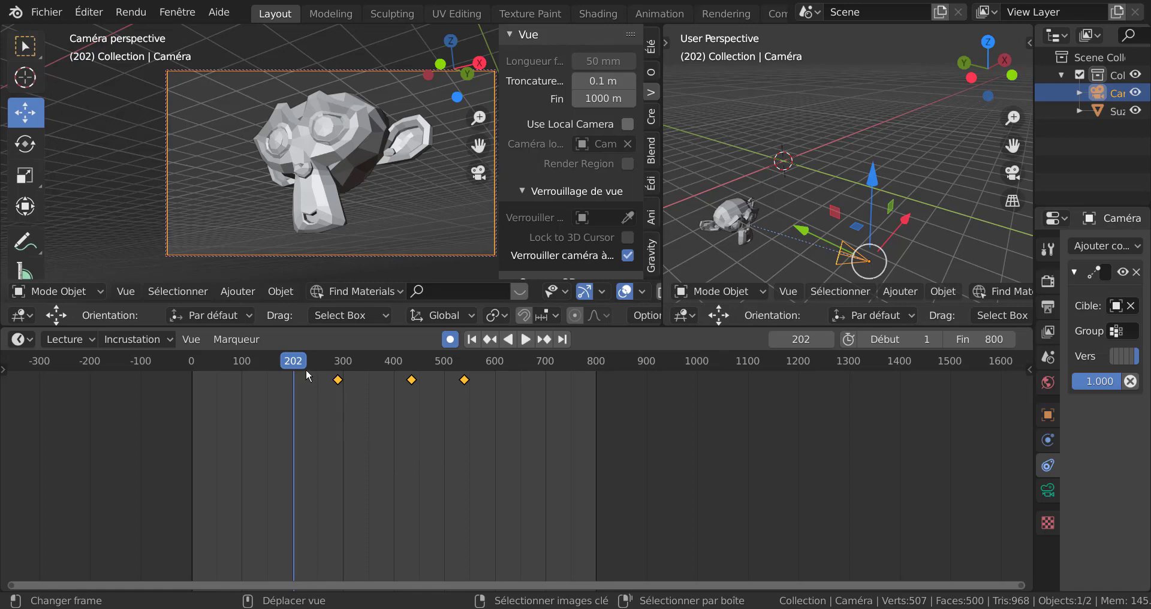
Step: Return to frame 0 and delete all keyframes of the camera and of Suzanne
{"action": "left_click_drag", "start_coordinate": [291, 361], "coordinate": [157, 377]}
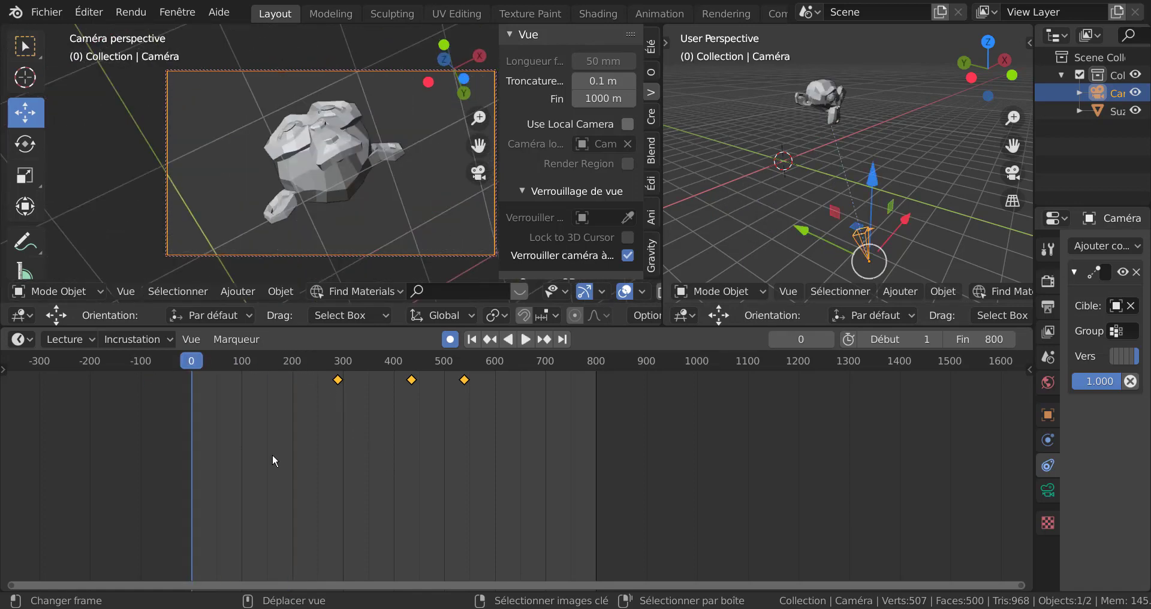
{"action": "key", "text": "x"}
{"action": "left_click", "coordinate": [404, 456]}
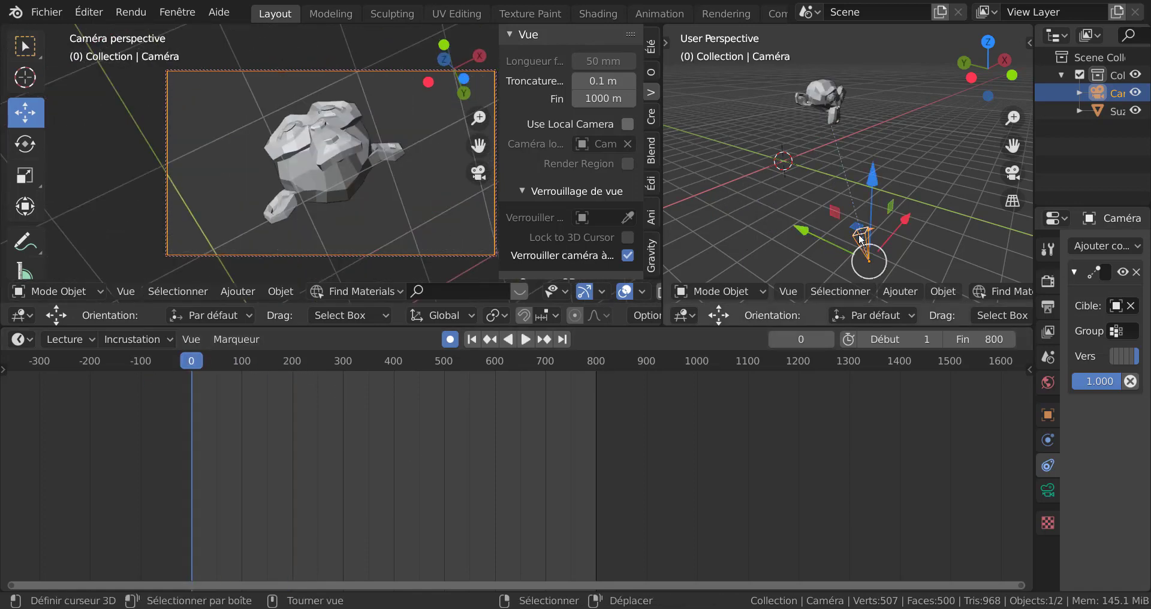
{"action": "left_click", "coordinate": [846, 121]}
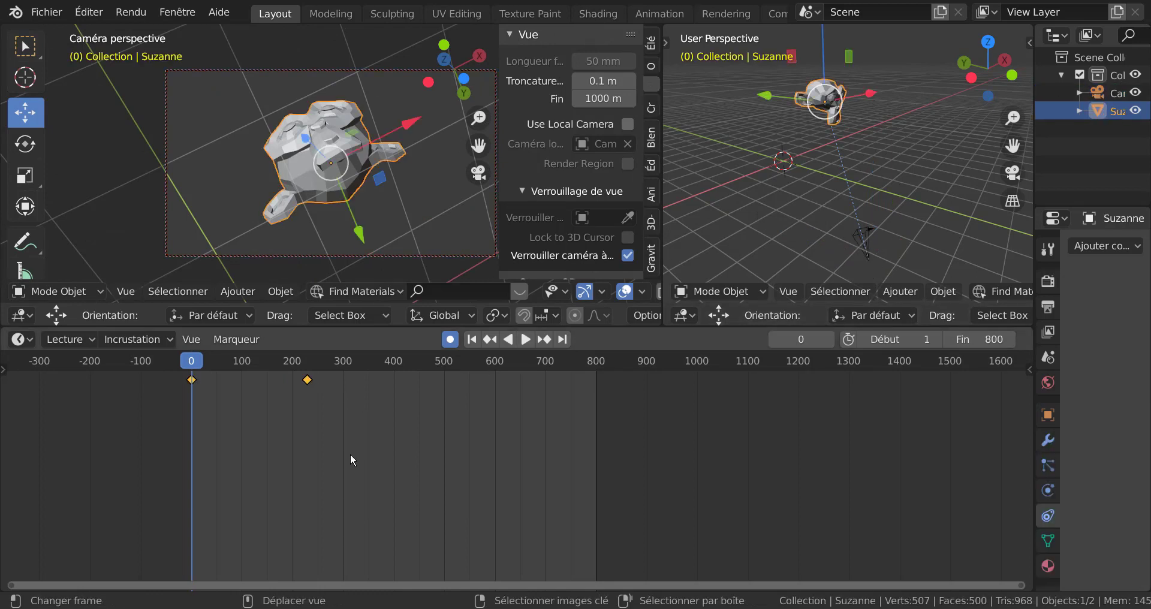
{"action": "key", "text": "x"}
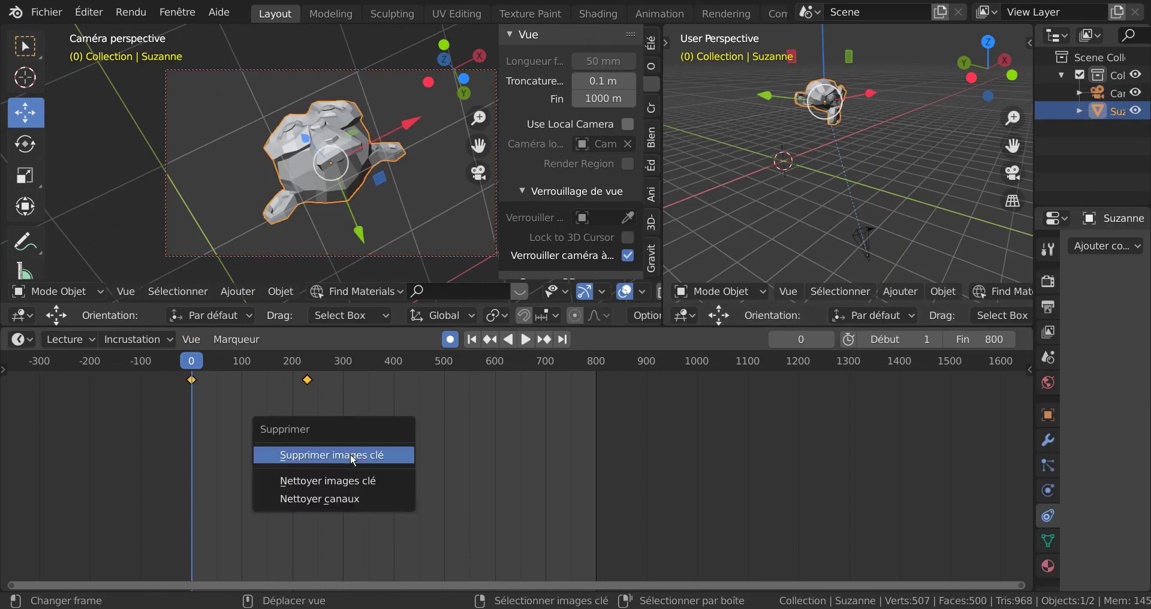
{"action": "left_click", "coordinate": [351, 456]}
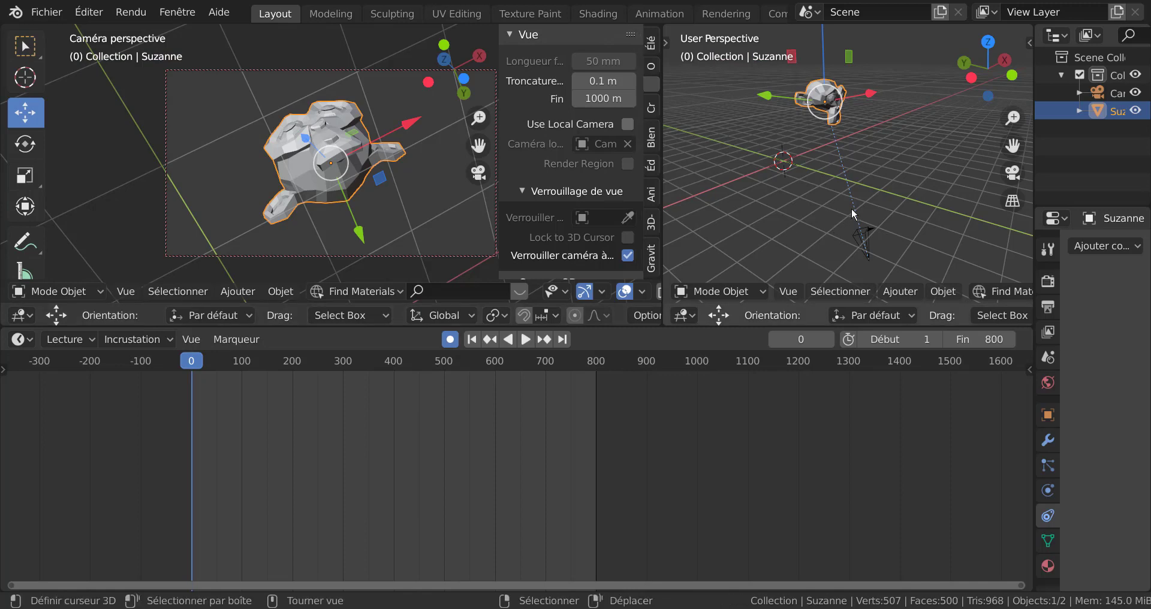
Step: Align the camera to the front view of Suzanne and zoom in until her head nearly fills the camera frame
{"action": "key", "text": "KP_1"}
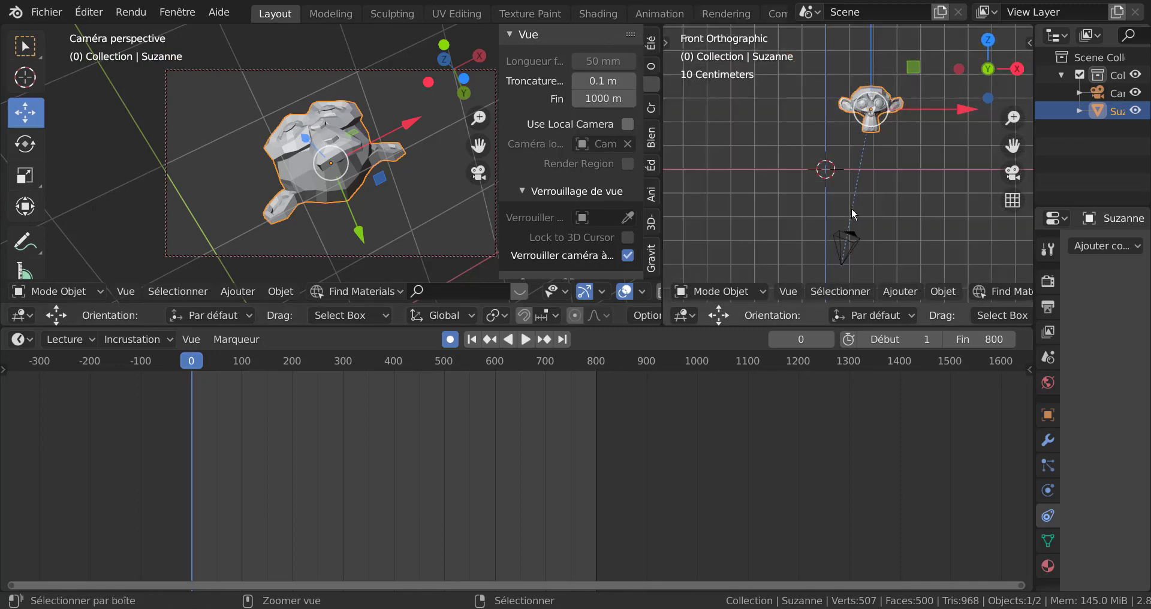
{"action": "key", "text": "ctrl+alt+KP_0"}
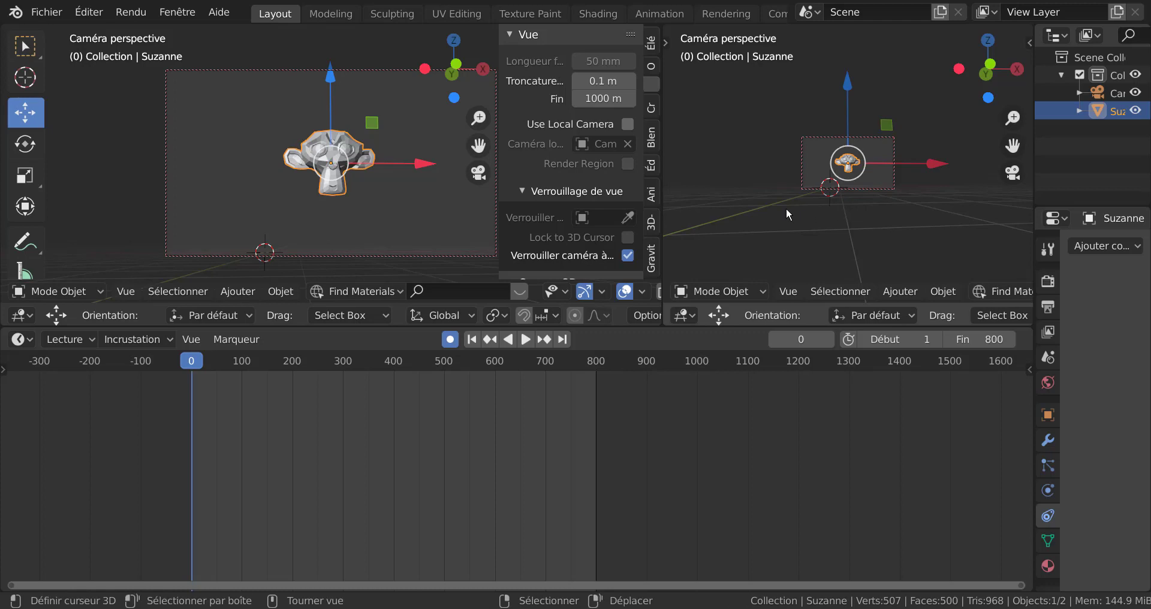
{"action": "scroll", "coordinate": [453, 147], "scroll_direction": "up", "scroll_amount": 6}
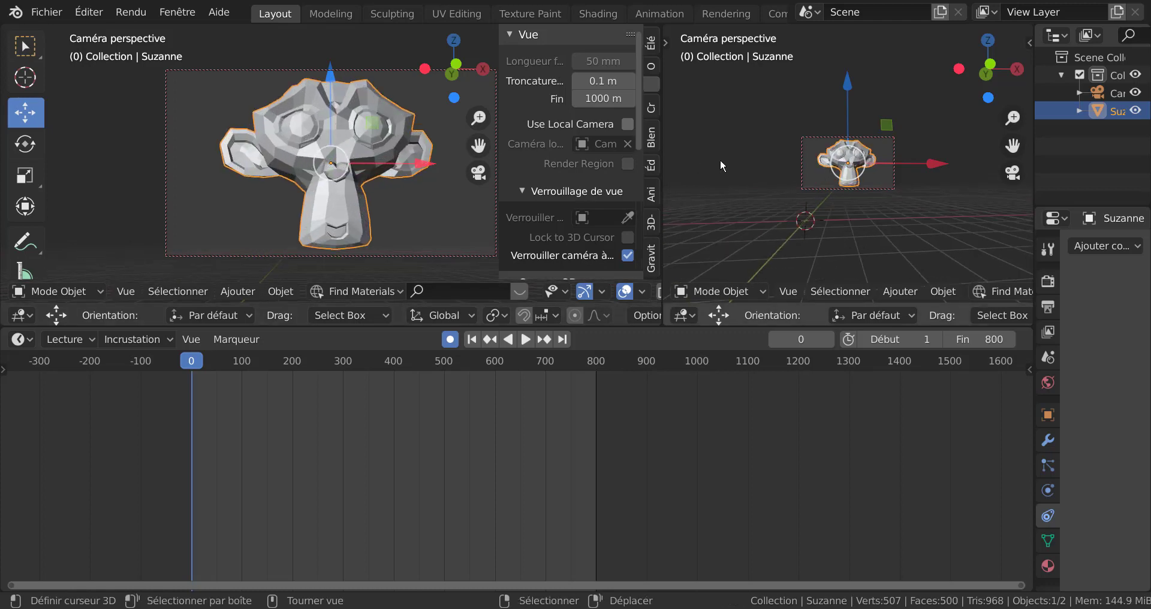
Step: Select the camera and delete its keyframe at frame 0
{"action": "left_click", "coordinate": [448, 340]}
{"action": "left_click", "coordinate": [460, 257]}
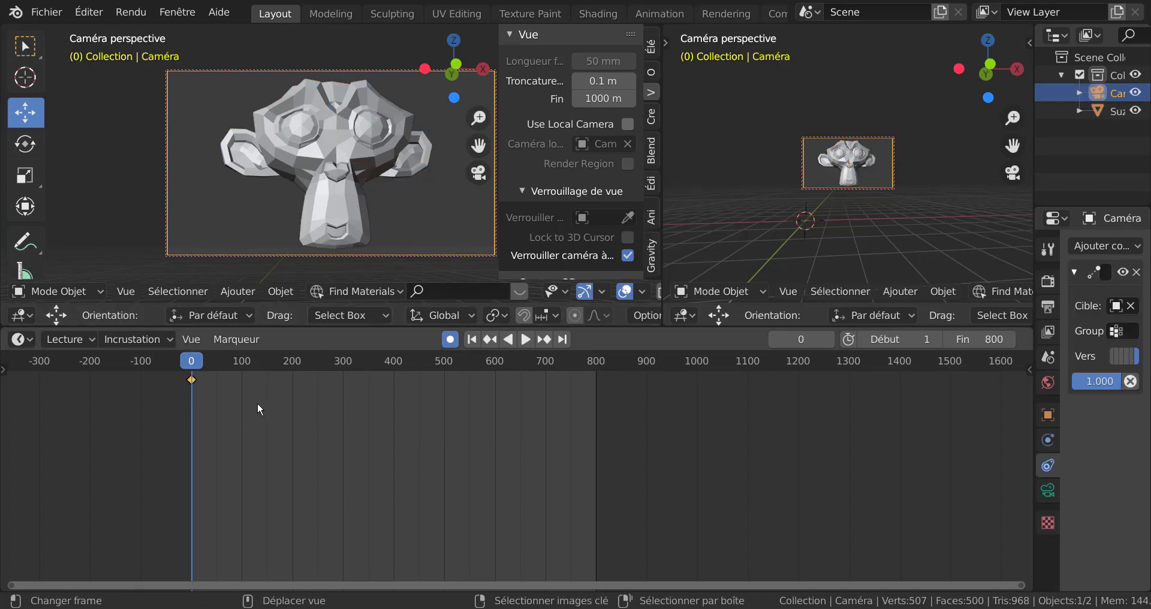
{"action": "key", "text": "x"}
{"action": "left_click", "coordinate": [233, 405]}
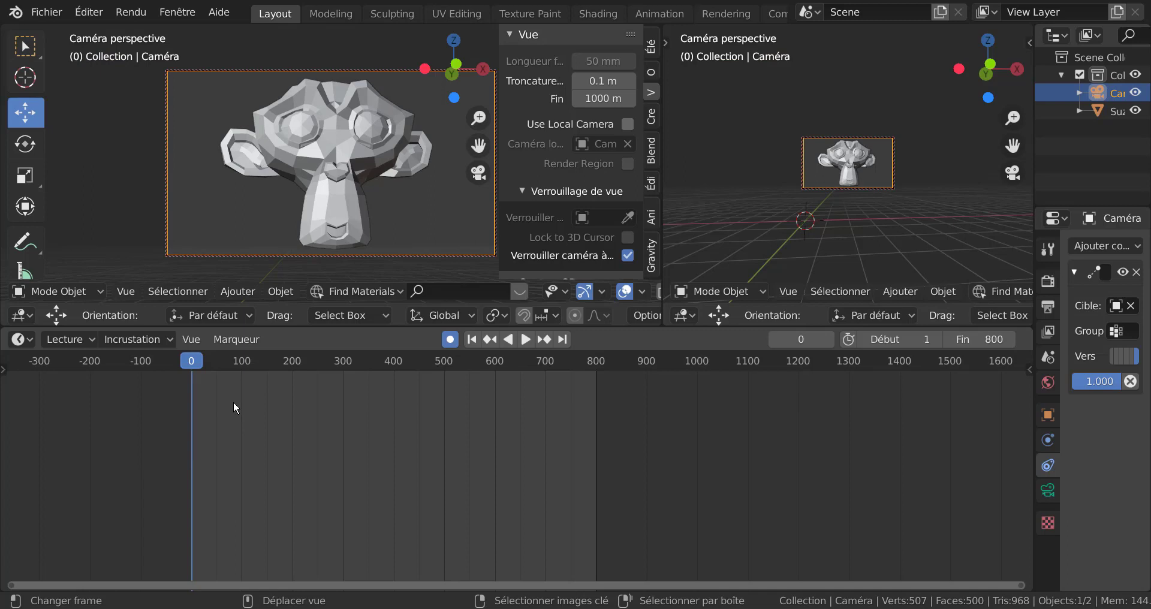
Step: Switch the camera-to-view lock off and back on, and orbit the view slightly to record a camera keyframe at frame 0
{"action": "left_click", "coordinate": [628, 256]}
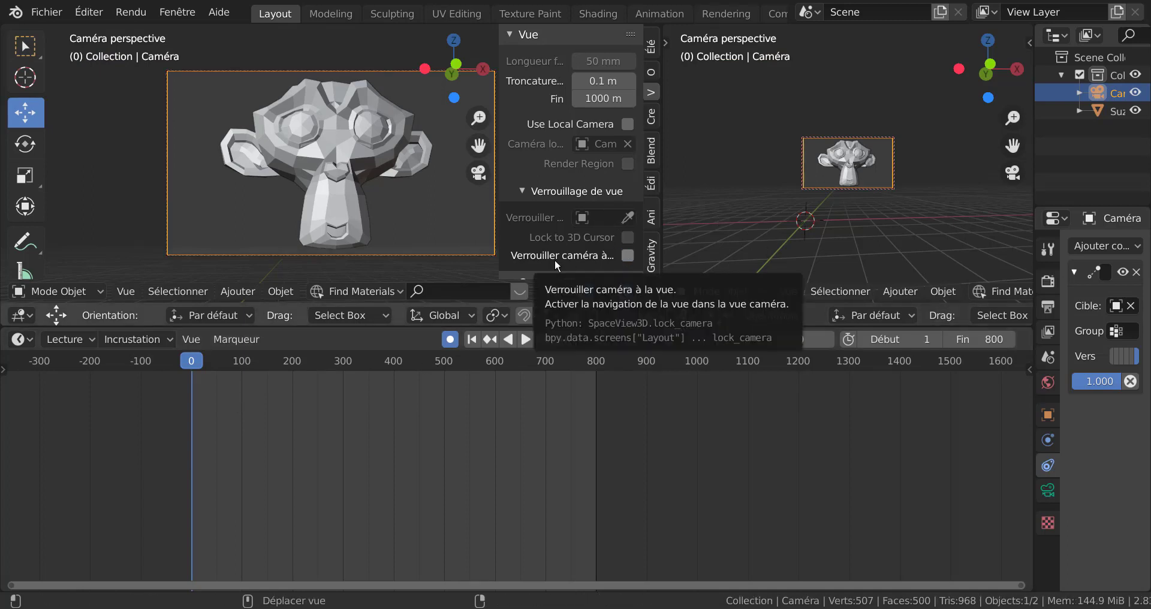
{"action": "left_click", "coordinate": [628, 257]}
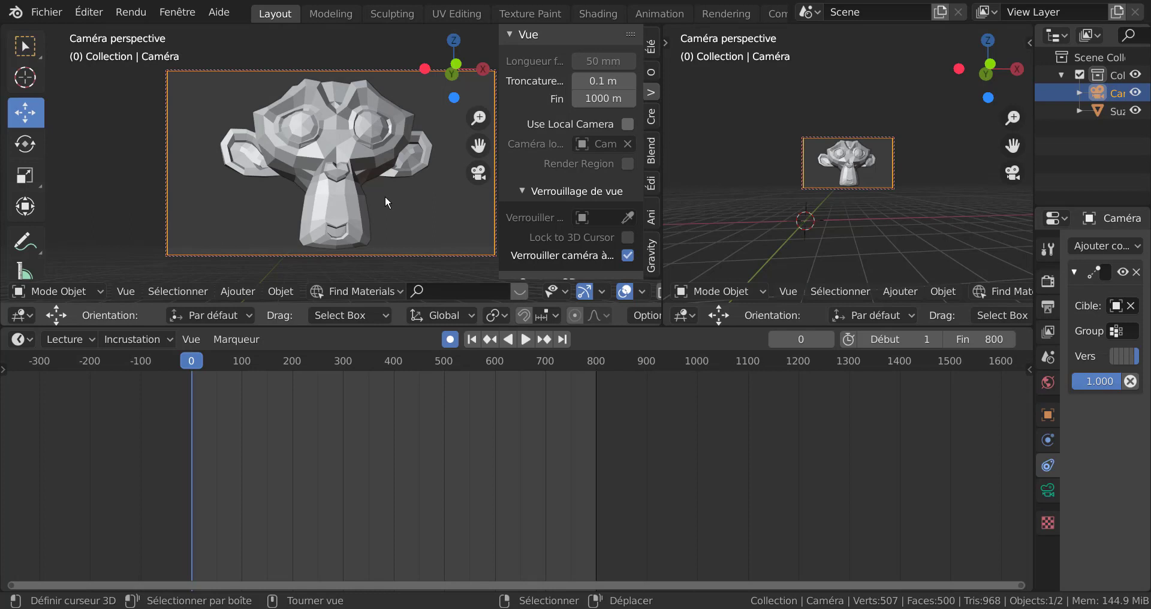
{"action": "middle_click_drag", "start_coordinate": [379, 196], "coordinate": [379, 182]}
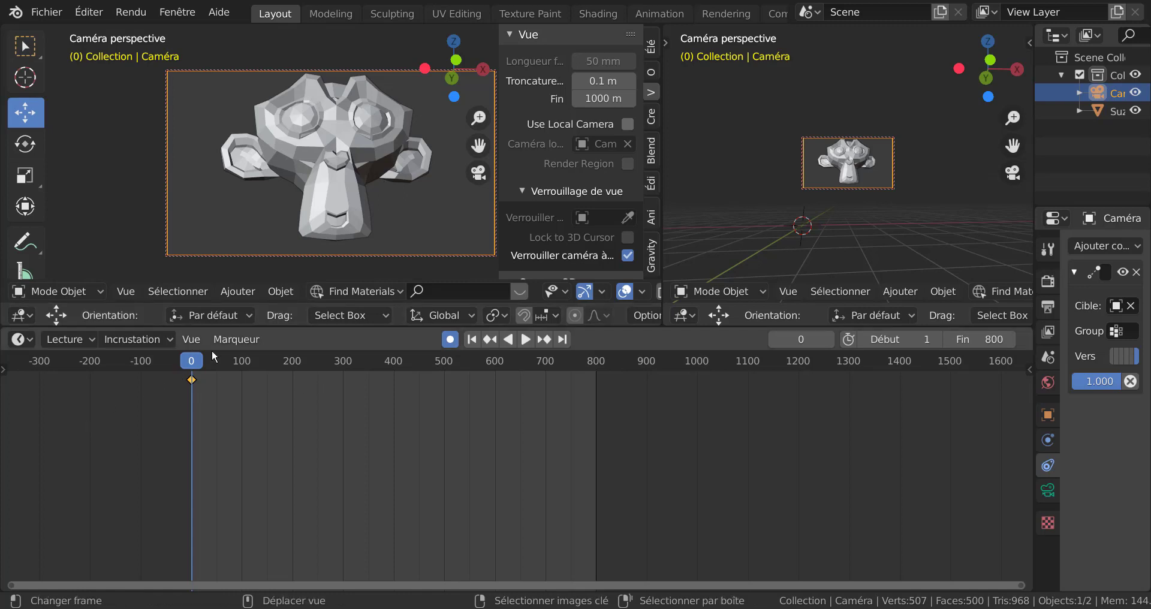
Step: Set the current frame to 3 and orbit the view slightly to record a second camera keyframe
{"action": "left_click", "coordinate": [828, 340]}
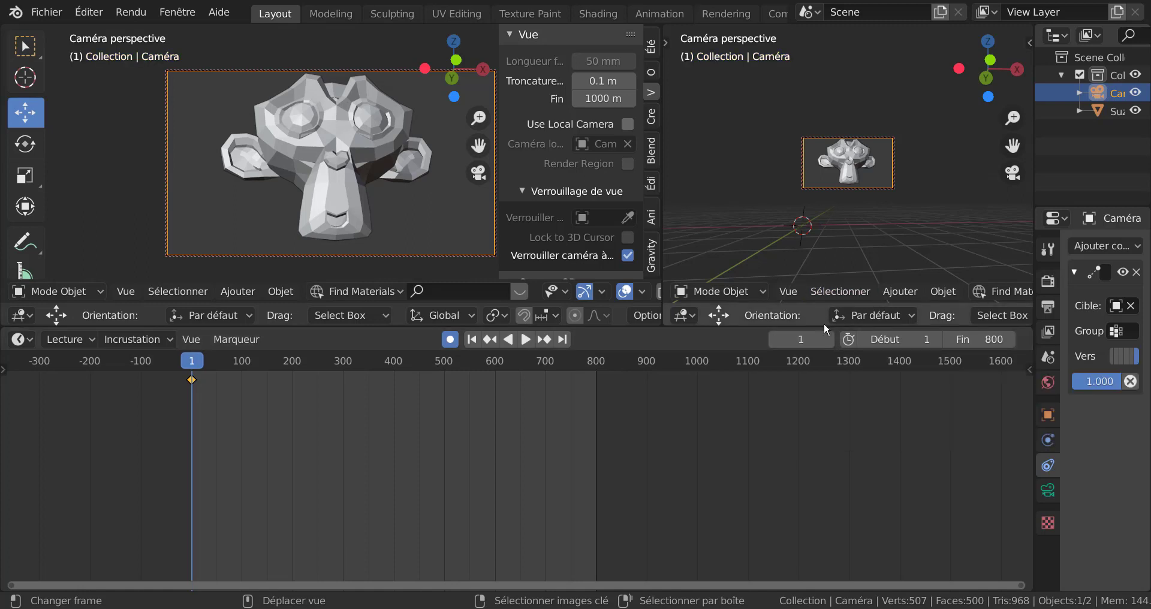
{"action": "left_click", "coordinate": [828, 339]}
{"action": "double_click", "coordinate": [828, 340]}
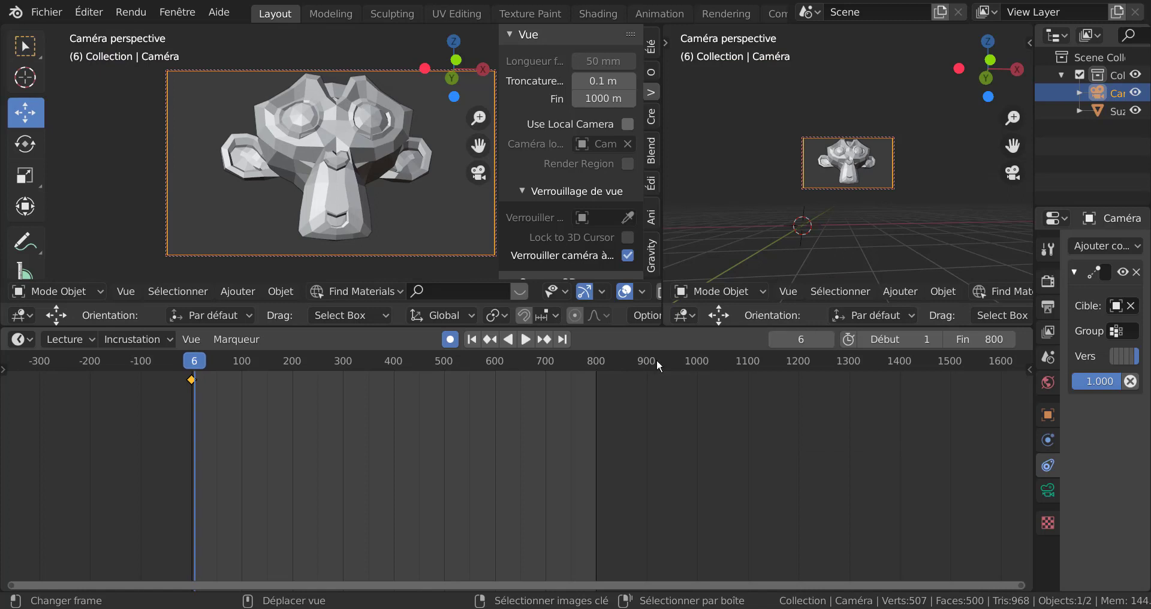
{"action": "triple_click", "coordinate": [774, 339]}
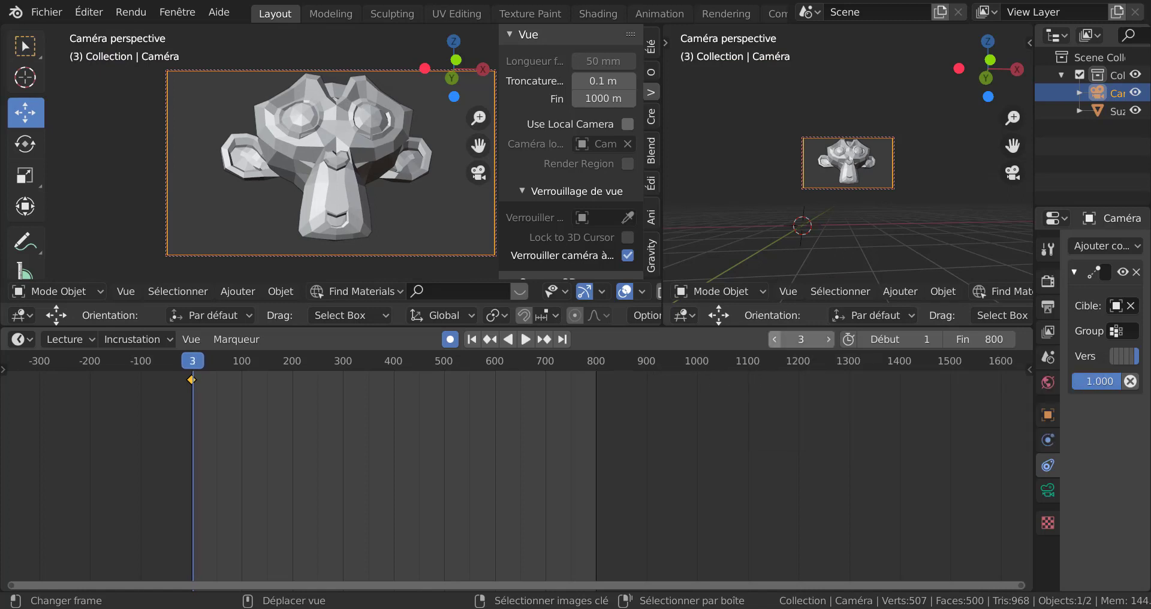
{"action": "middle_click_drag", "start_coordinate": [368, 146], "coordinate": [360, 163]}
Step: Duplicate the camera keyframes repeatedly along the timeline to form a dense series from frame 0 to about frame 44
{"action": "scroll", "coordinate": [225, 438], "scroll_direction": "up", "scroll_amount": 2}
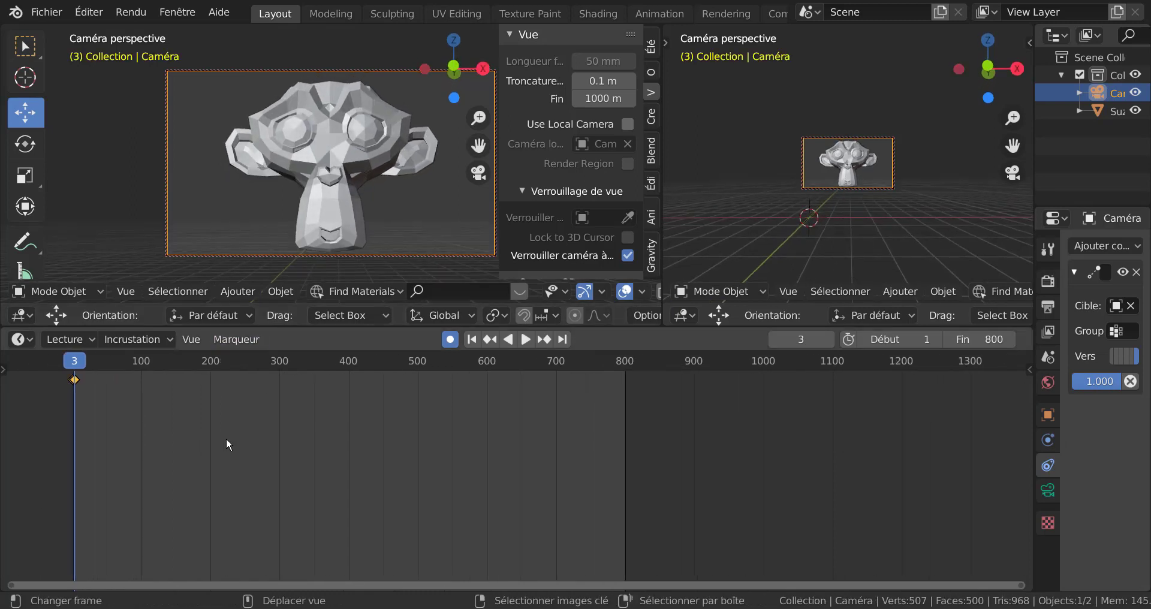
{"action": "middle_click_drag", "start_coordinate": [183, 427], "coordinate": [475, 427]}
{"action": "scroll", "coordinate": [455, 431], "scroll_direction": "up", "scroll_amount": 4}
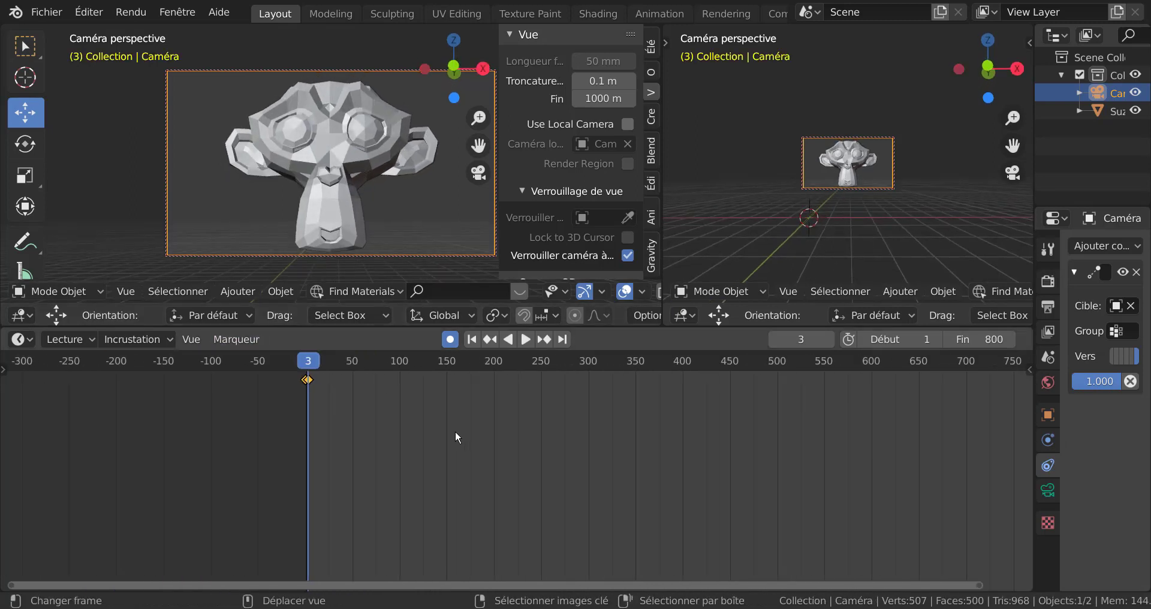
{"action": "scroll", "coordinate": [446, 430], "scroll_direction": "up", "scroll_amount": 1}
{"action": "middle_click_drag", "start_coordinate": [303, 420], "coordinate": [470, 414]}
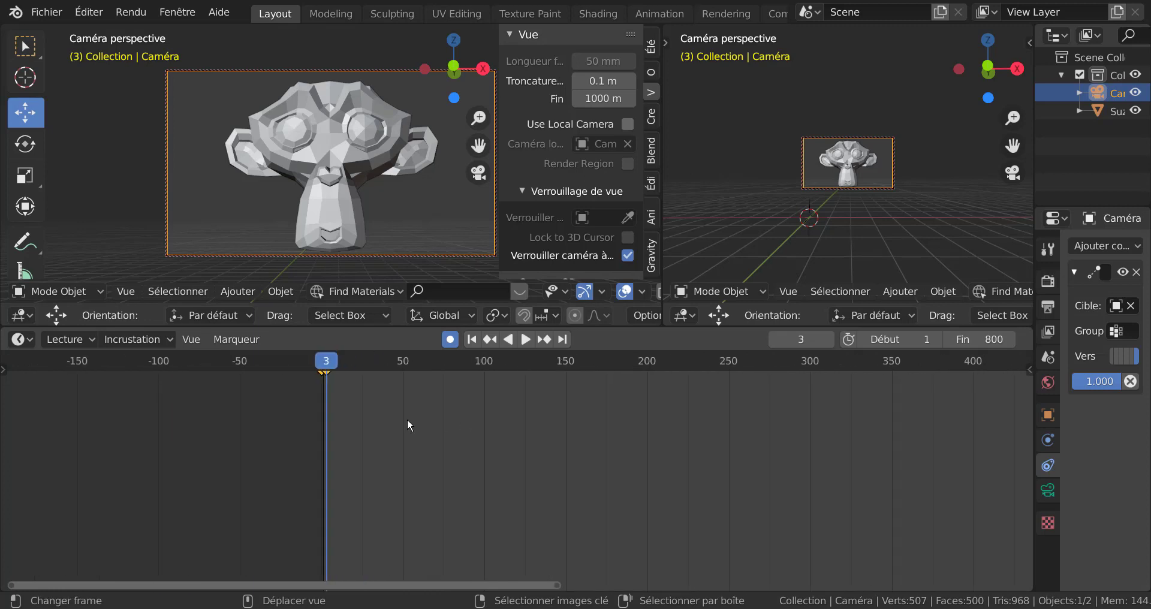
{"action": "scroll", "coordinate": [367, 414], "scroll_direction": "up", "scroll_amount": 3}
{"action": "scroll", "coordinate": [372, 444], "scroll_direction": "down", "scroll_amount": 1}
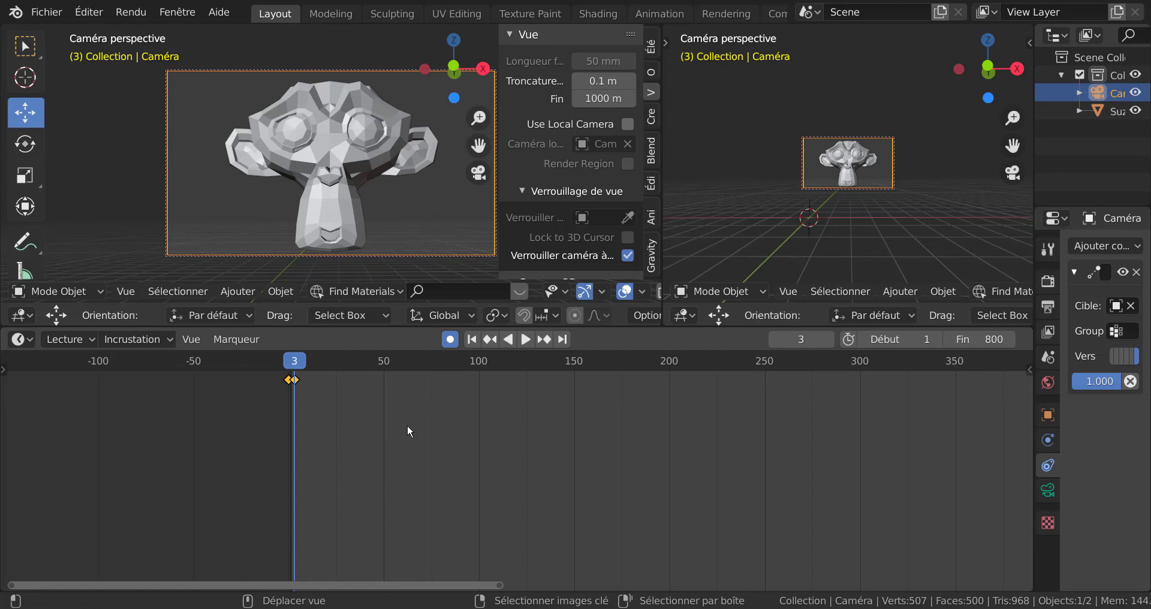
{"action": "key", "text": "shift+d"}
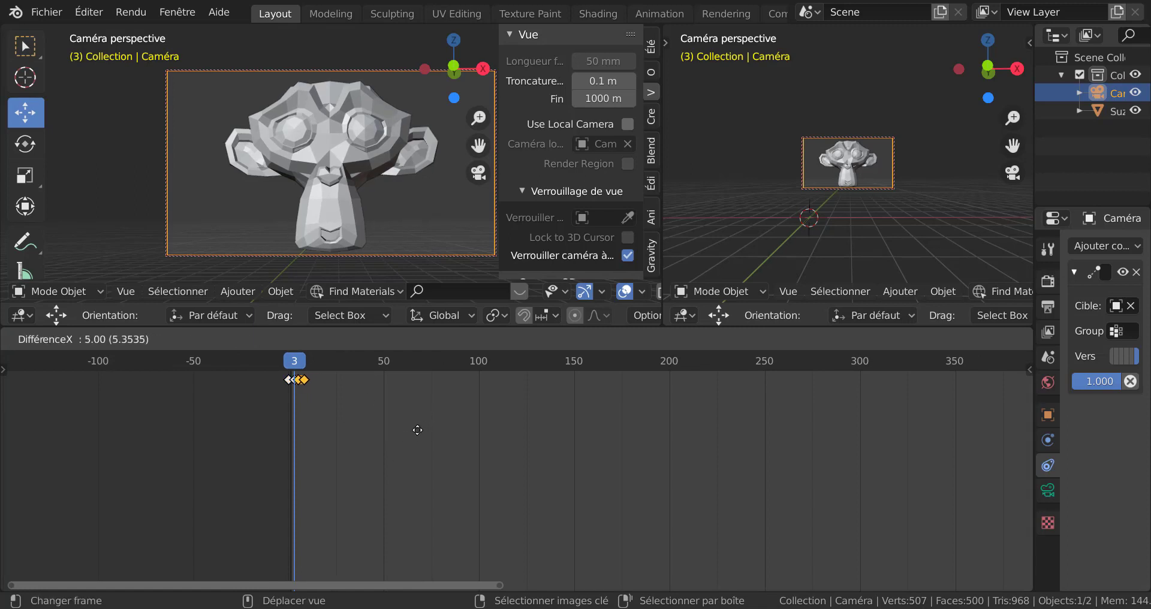
{"action": "left_click", "coordinate": [418, 429]}
{"action": "key", "text": "shift+d"}
{"action": "left_click", "coordinate": [435, 436]}
{"action": "key", "text": "shift+d"}
{"action": "left_click", "coordinate": [447, 432]}
{"action": "key", "text": "shift+d"}
{"action": "left_click", "coordinate": [461, 433]}
{"action": "key", "text": "shift+d"}
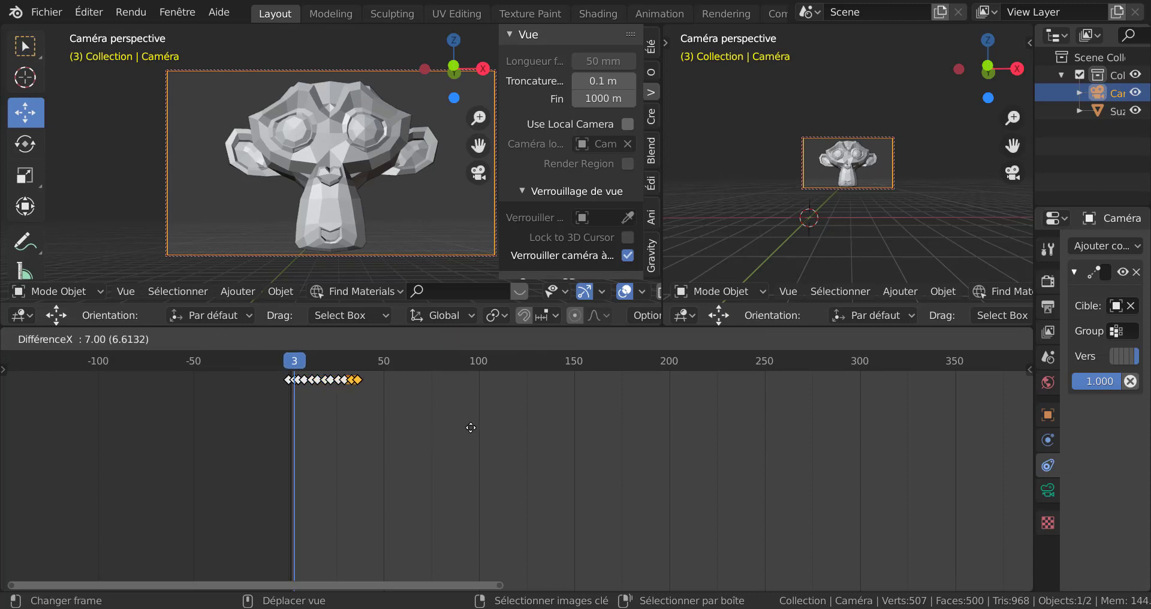
{"action": "left_click", "coordinate": [472, 422]}
{"action": "key", "text": "shift+d"}
{"action": "left_click", "coordinate": [491, 420]}
{"action": "key", "text": "shift+d"}
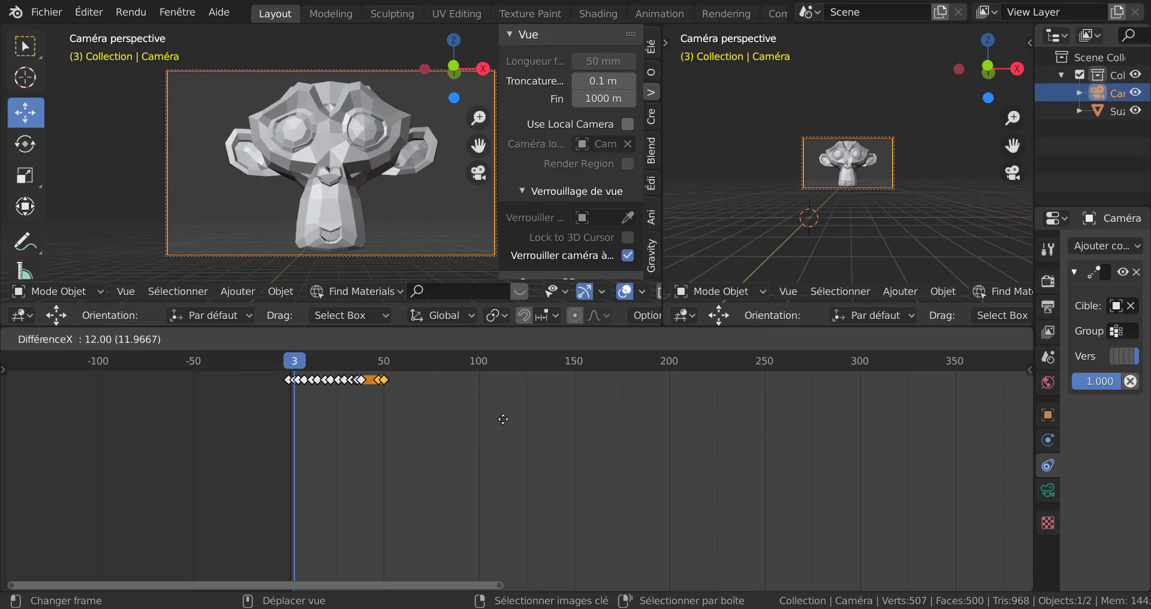
{"action": "left_click", "coordinate": [491, 423]}
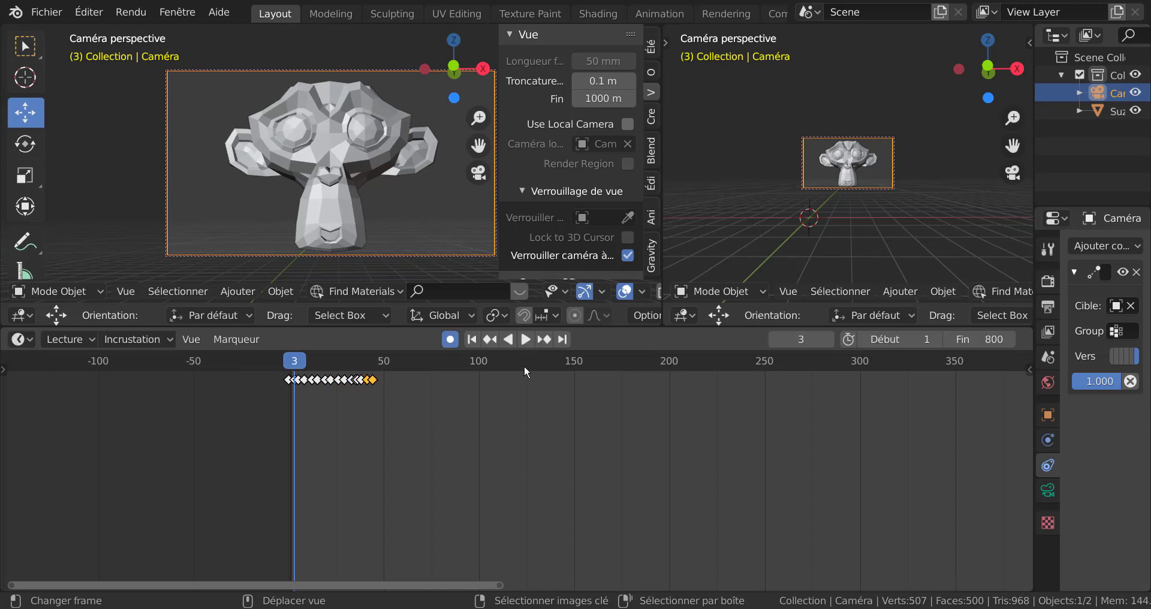
Step: Play the animation and scale the selected camera keyframes down to about half their original spacing
{"action": "left_click", "coordinate": [524, 340]}
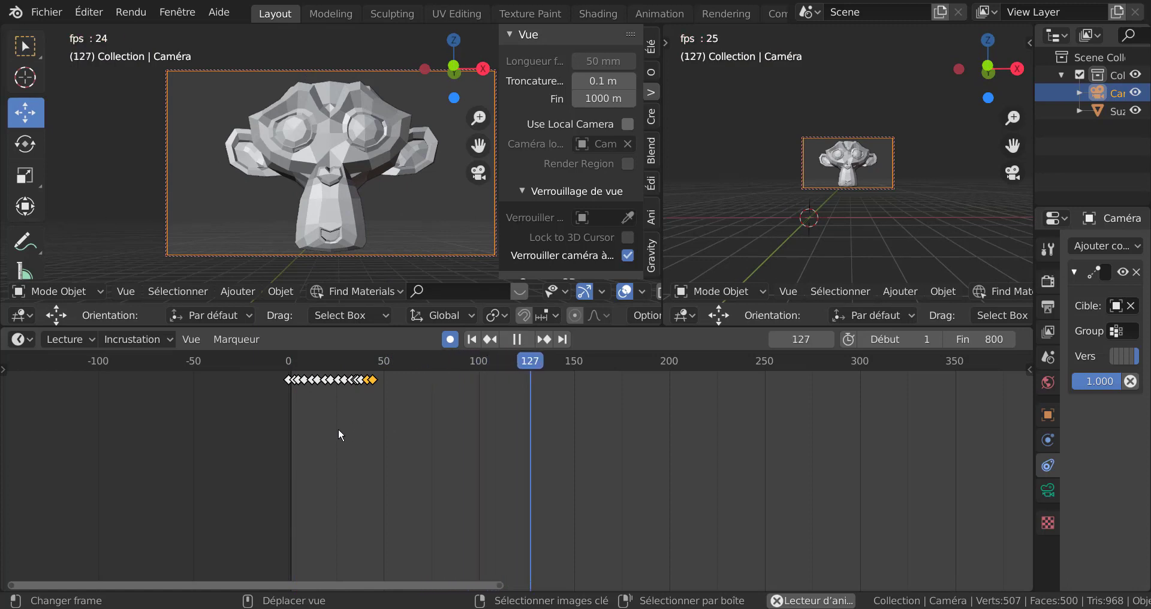
{"action": "left_click_drag", "start_coordinate": [240, 369], "coordinate": [389, 393]}
{"action": "key", "text": "s"}
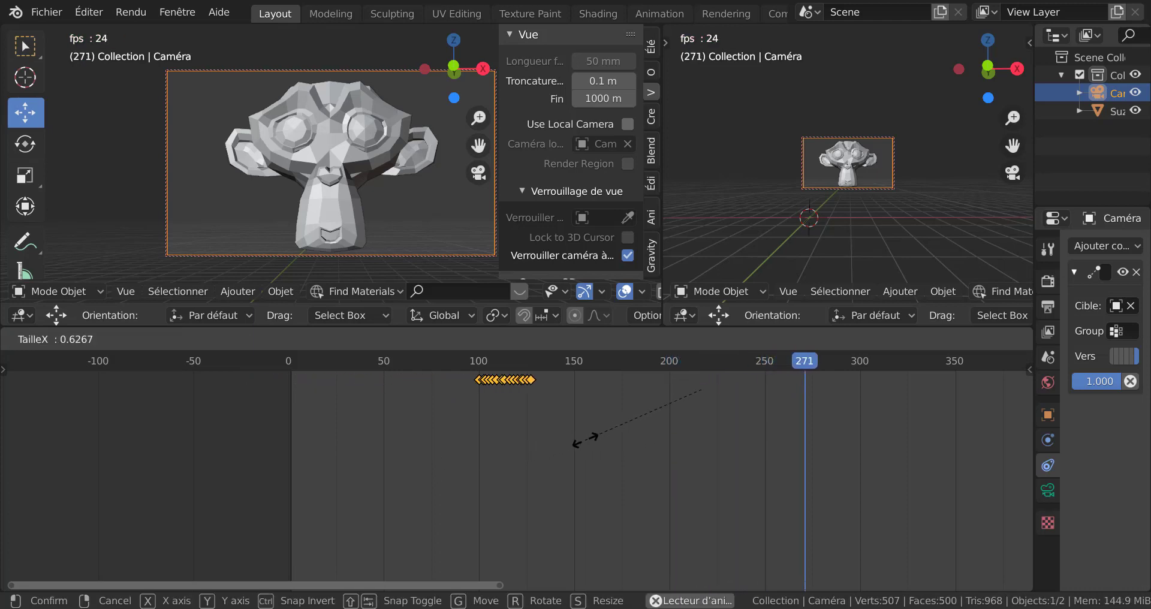
{"action": "left_click", "coordinate": [619, 433]}
Step: Move the compressed camera keyframes 163 frames earlier and duplicate the block to about frames 61 to 83
{"action": "key", "text": "g"}
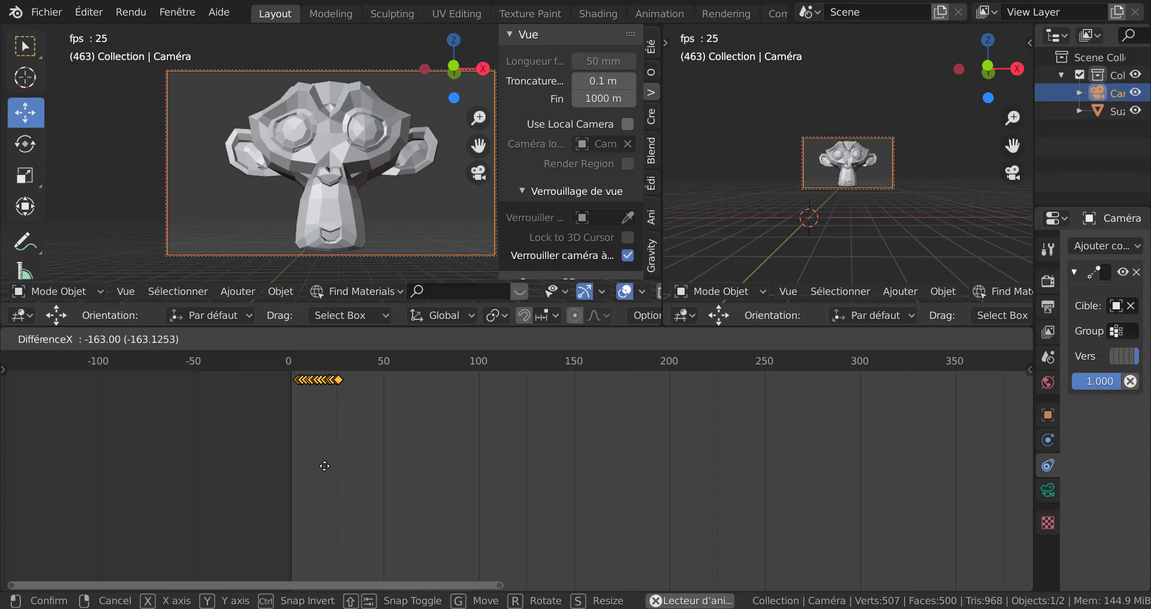
{"action": "left_click", "coordinate": [324, 467]}
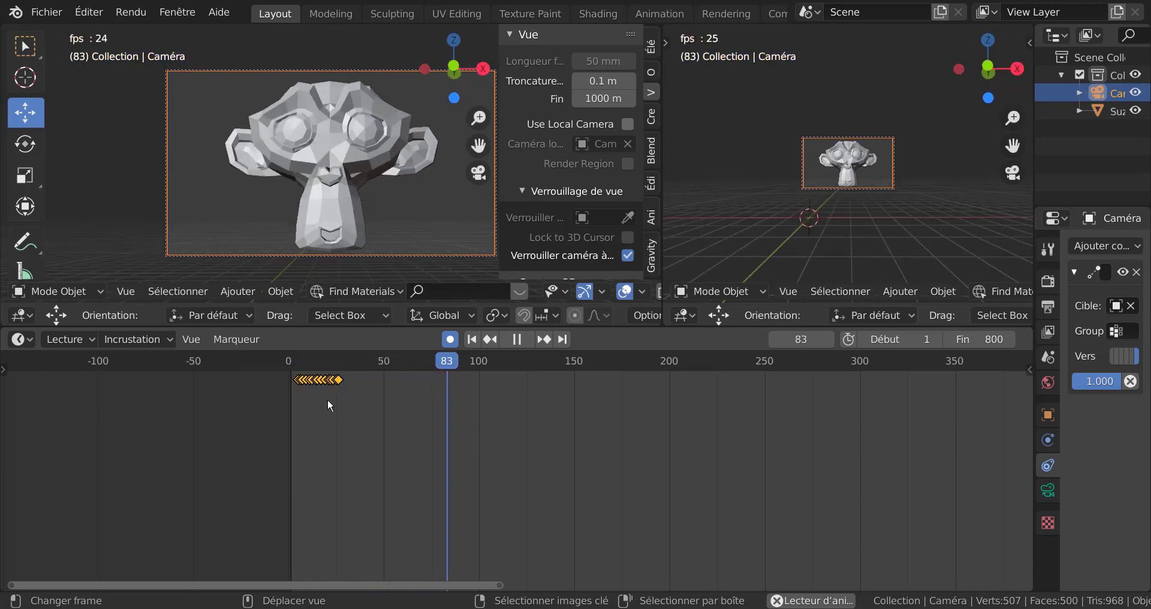
{"action": "key", "text": "shift+d"}
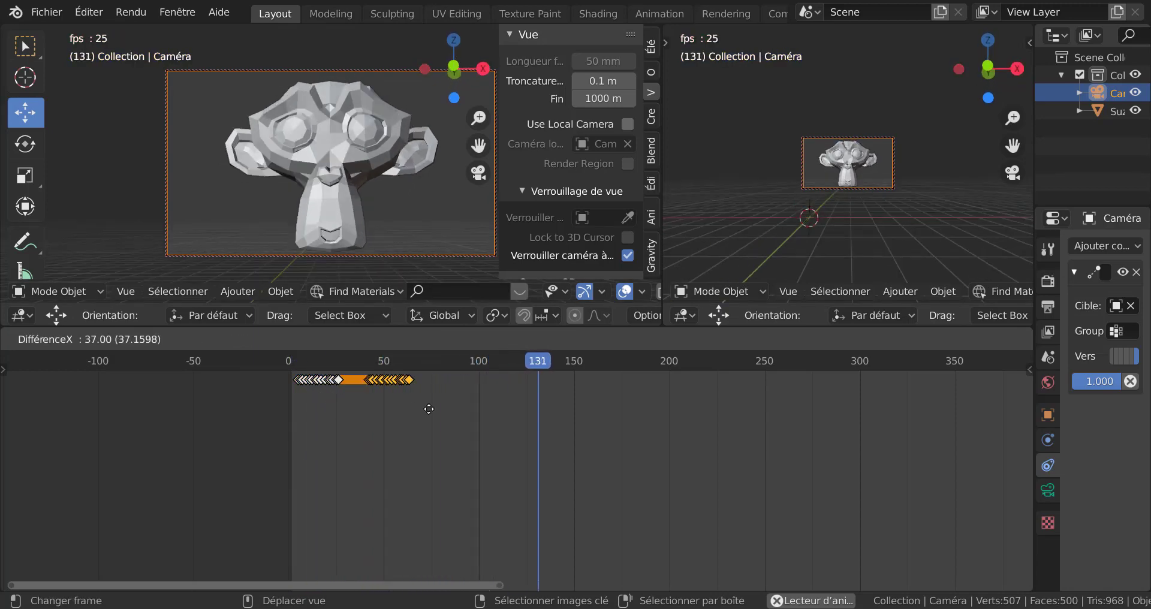
{"action": "left_click", "coordinate": [421, 420]}
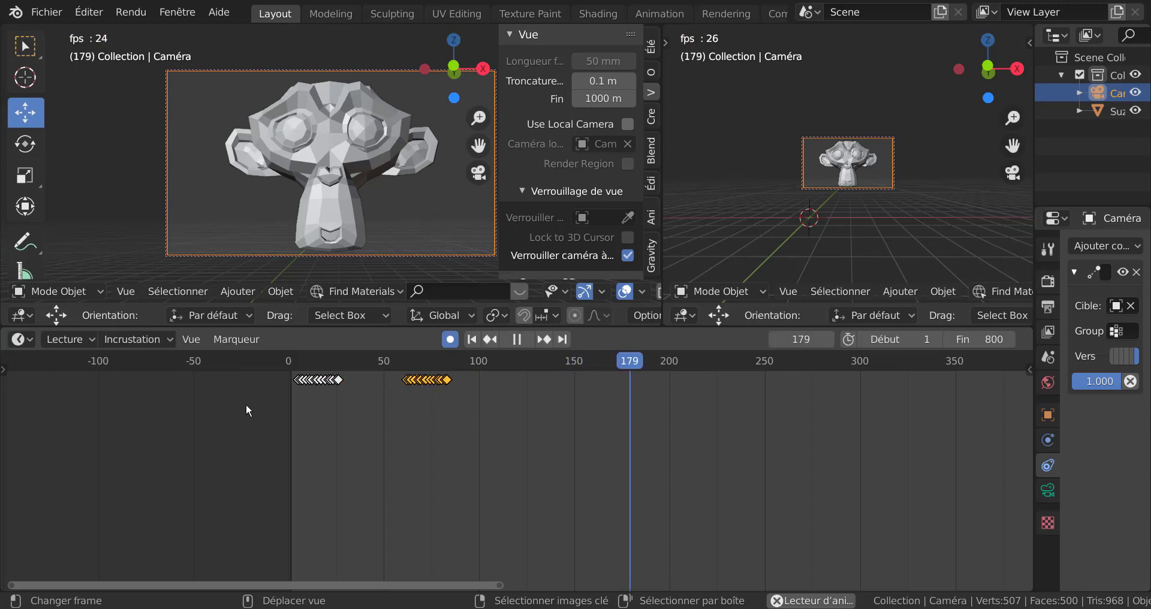
Step: Duplicate the selected block of camera keyframes 146 frames later, to about frames 207 to 229
{"action": "key", "text": "shift+Left"}
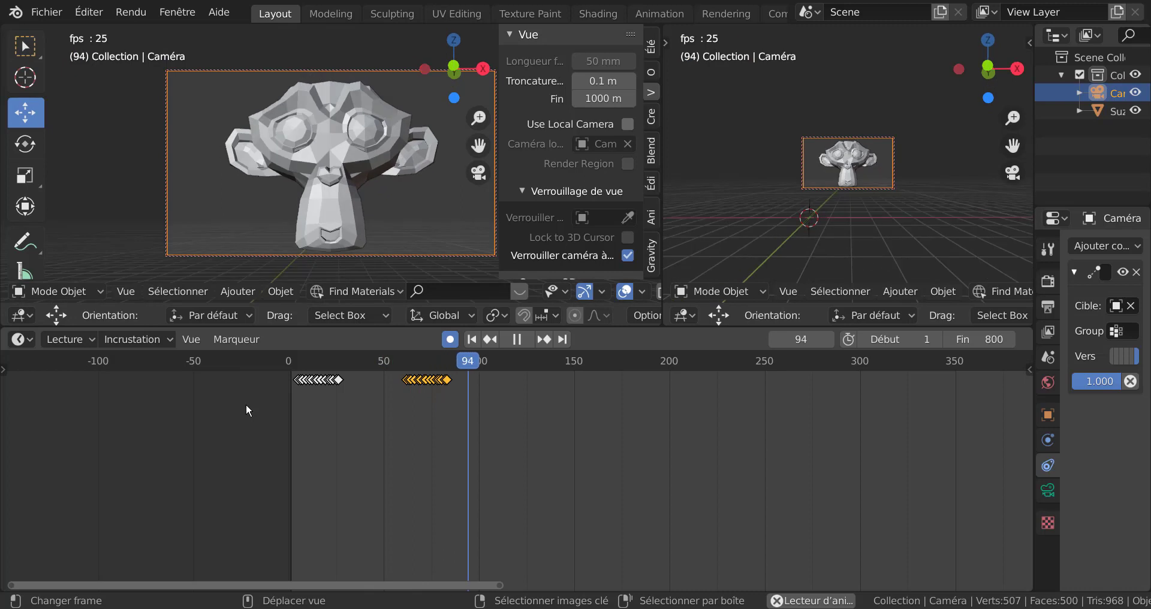
{"action": "key", "text": "shift+d"}
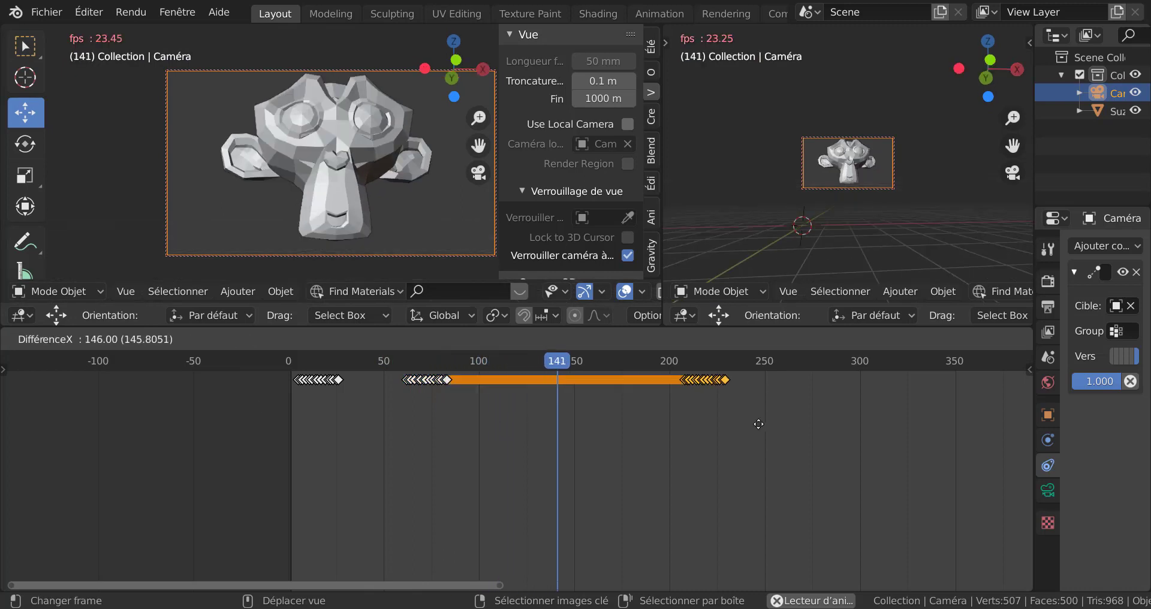
{"action": "left_click", "coordinate": [759, 424]}
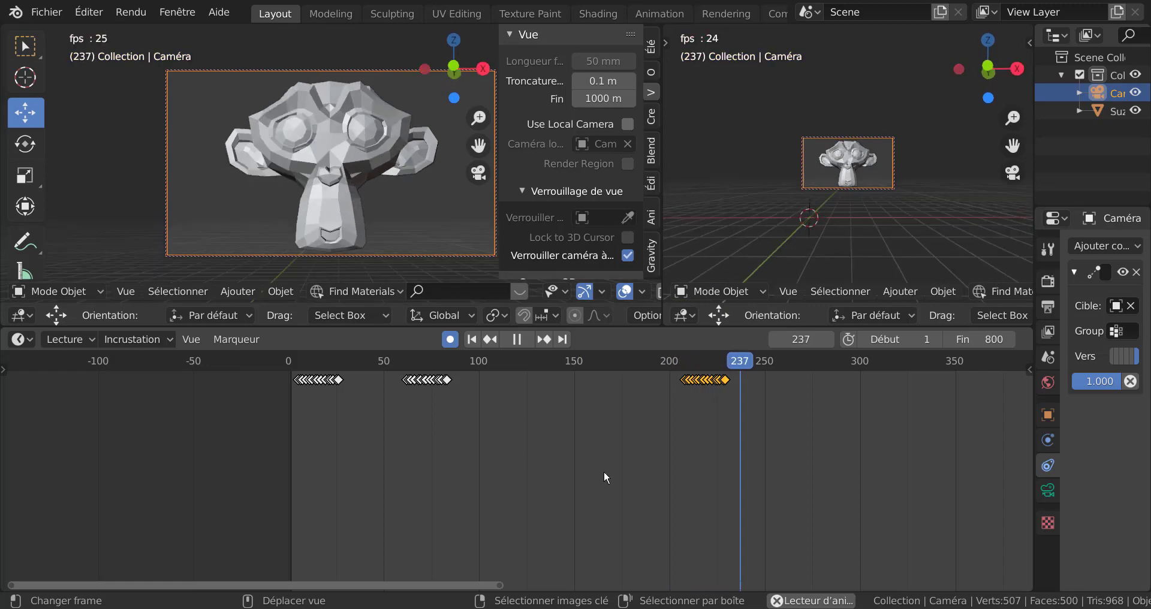
Step: Stop playback at frame 32 and pull the locked camera back from Suzanne to record a keyframe
{"action": "scroll", "coordinate": [604, 474], "scroll_direction": "down", "scroll_amount": 2}
{"action": "scroll", "coordinate": [603, 470], "scroll_direction": "down", "scroll_amount": 3}
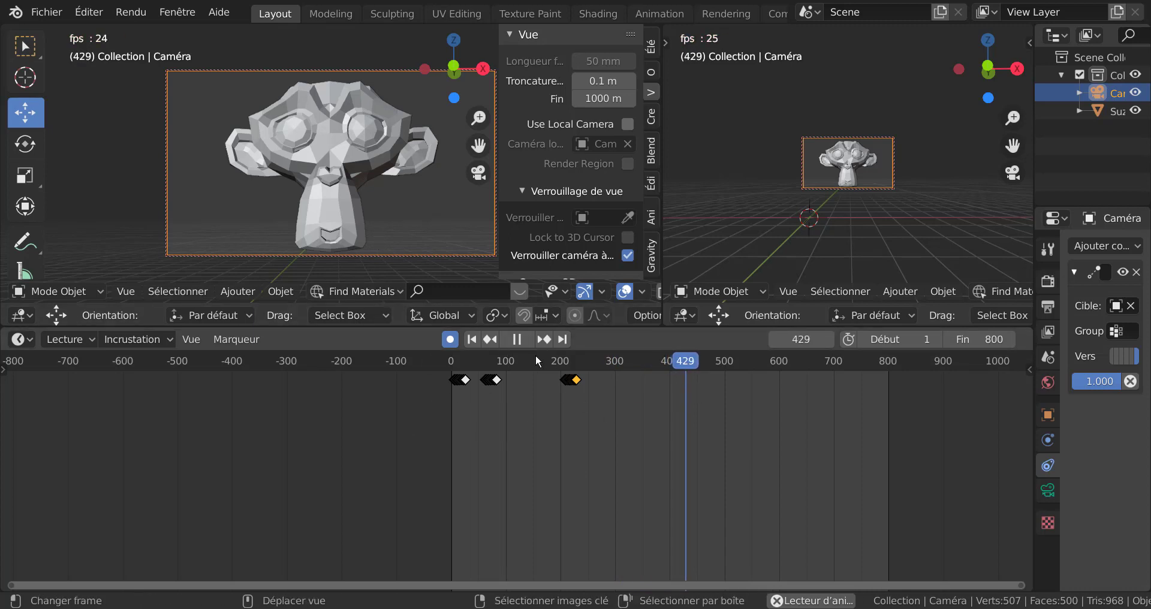
{"action": "left_click_drag", "start_coordinate": [698, 364], "coordinate": [469, 368]}
{"action": "key", "text": "space"}
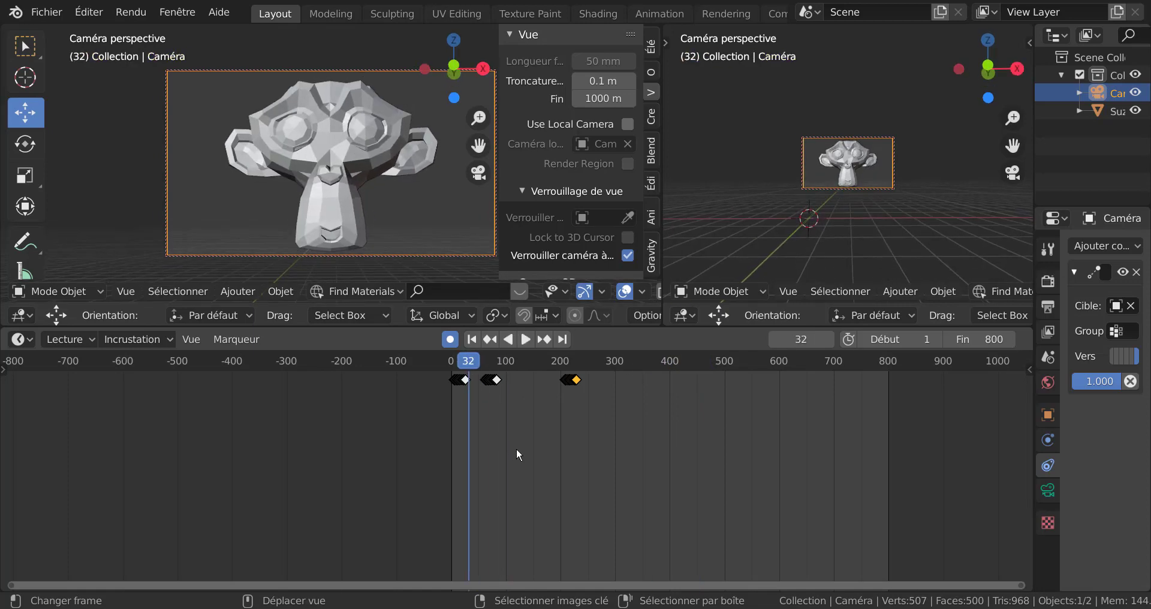
{"action": "scroll", "coordinate": [516, 448], "scroll_direction": "up", "scroll_amount": 3}
{"action": "scroll", "coordinate": [516, 448], "scroll_direction": "up", "scroll_amount": 1}
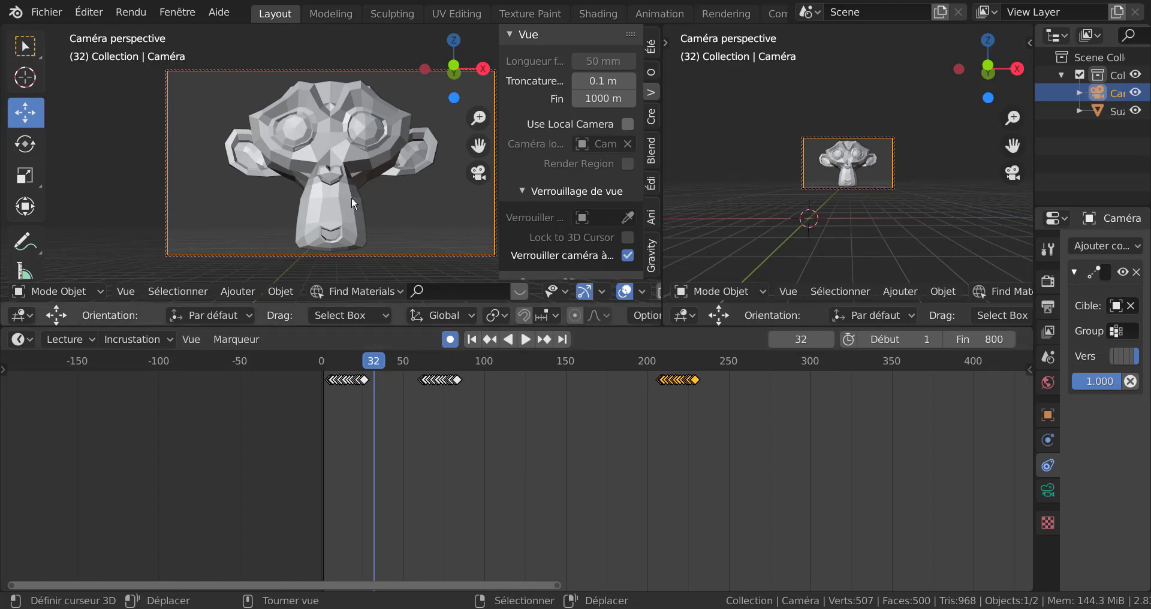
{"action": "scroll", "coordinate": [351, 197], "scroll_direction": "down", "scroll_amount": 4}
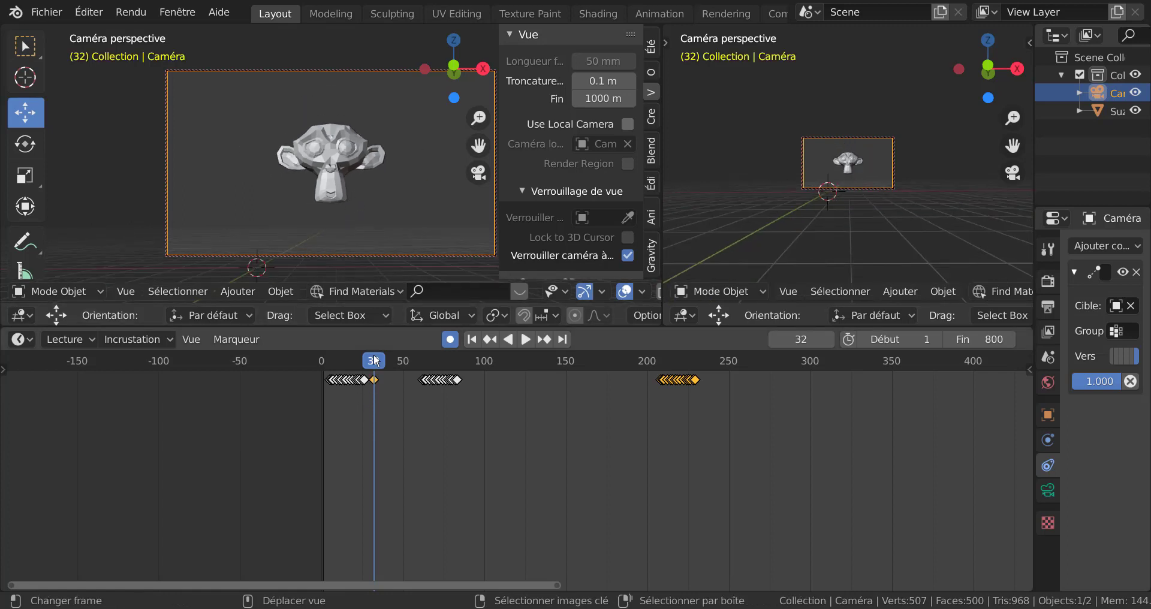
Step: Advance the animation to frame 49 and orbit the camera around Suzanne to record a keyframe
{"action": "key", "text": "space"}
{"action": "key", "text": "space"}
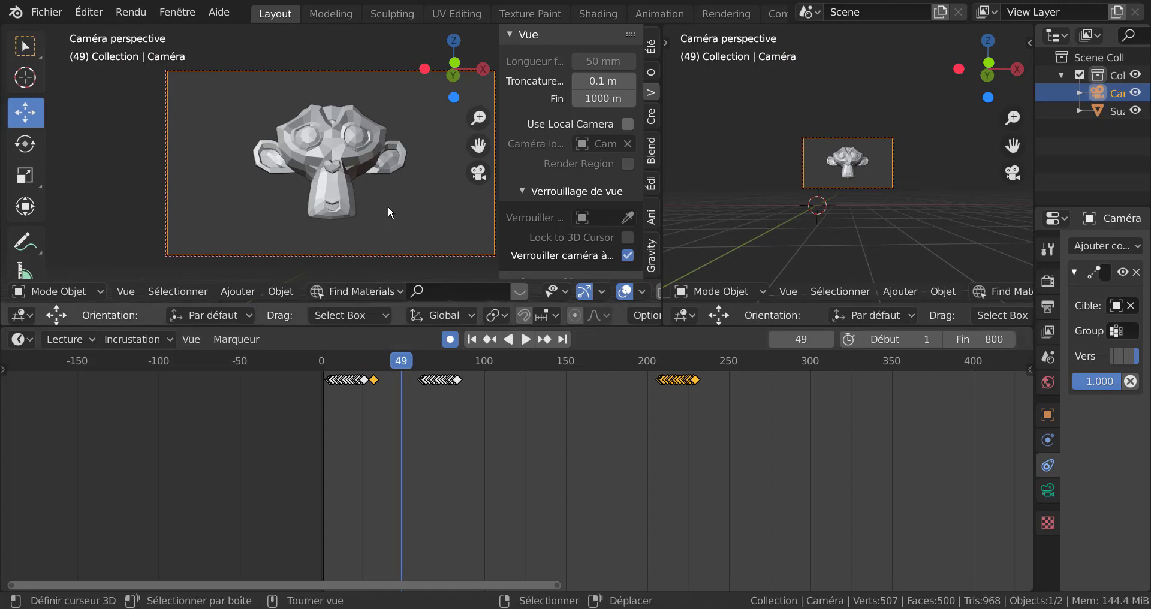
{"action": "middle_click_drag", "start_coordinate": [389, 221], "coordinate": [315, 199]}
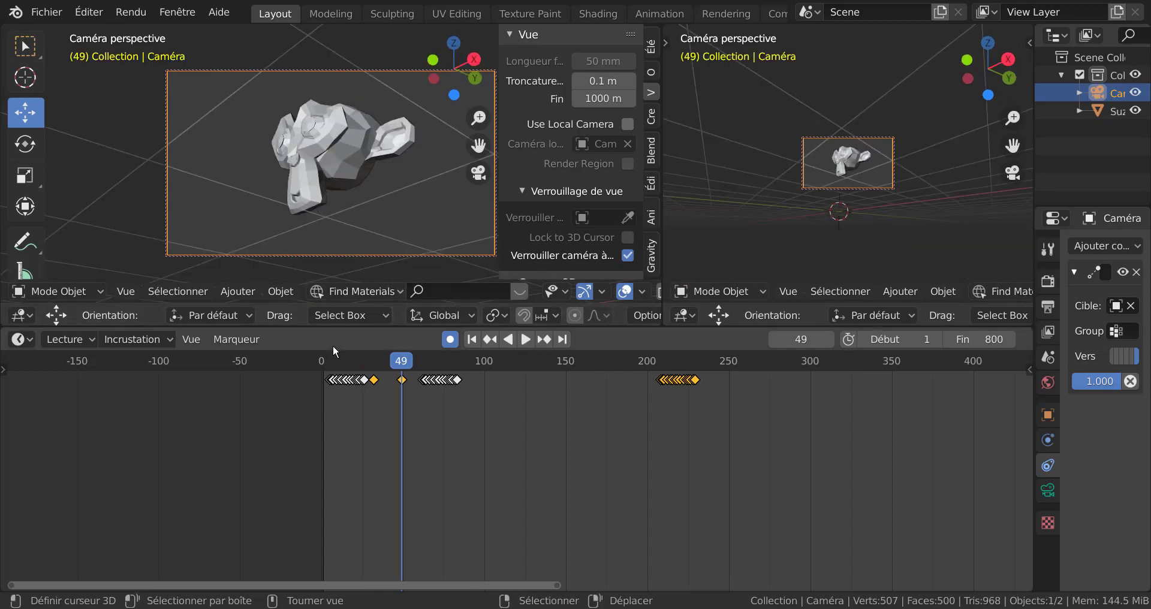
Step: Move to frame 91 and orbit the camera to Suzanne's side to record a keyframe
{"action": "key", "text": "space"}
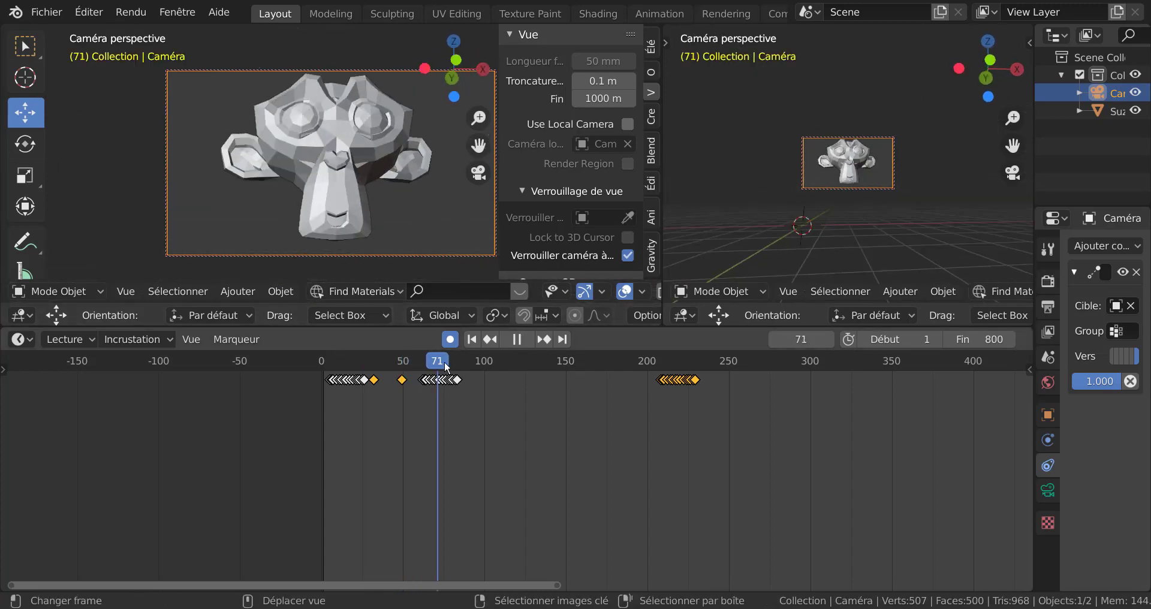
{"action": "left_click_drag", "start_coordinate": [429, 361], "coordinate": [471, 370]}
{"action": "middle_click_drag", "start_coordinate": [394, 193], "coordinate": [318, 234]}
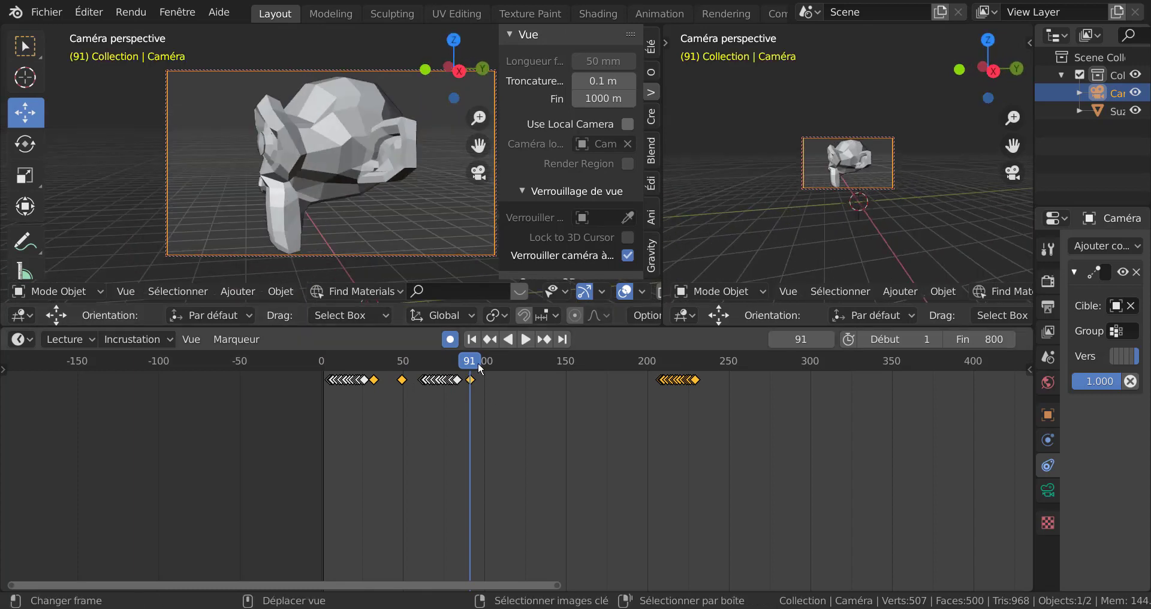
Step: Move to frame 148 and adjust the camera's distance for a closer shot of Suzanne, recording a keyframe
{"action": "left_click_drag", "start_coordinate": [477, 361], "coordinate": [562, 370]}
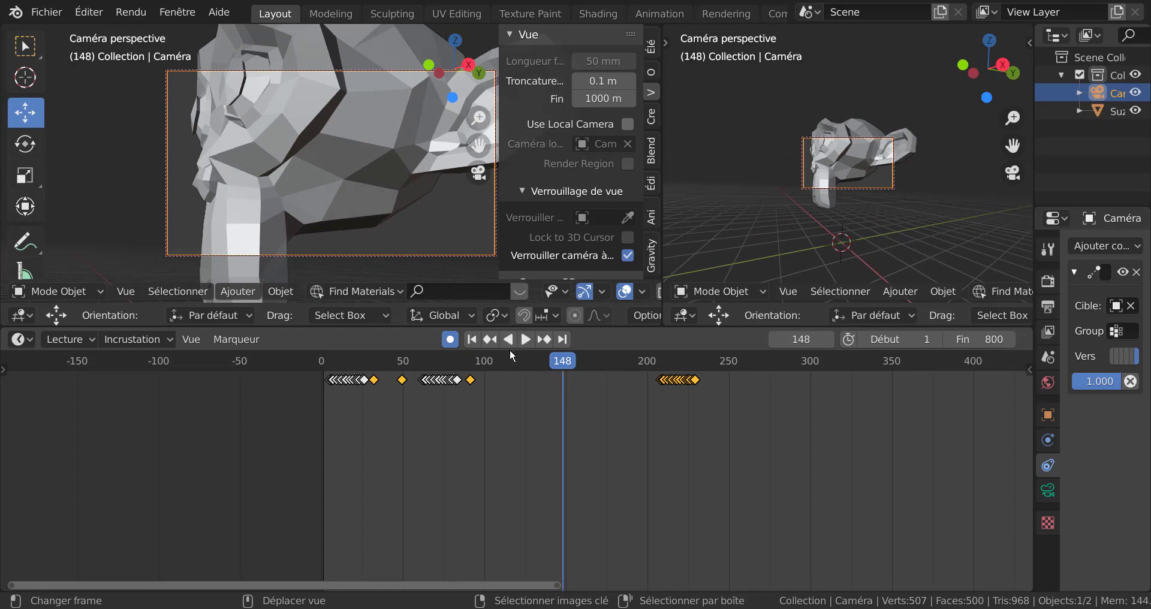
{"action": "scroll", "coordinate": [345, 207], "scroll_direction": "down", "scroll_amount": 3}
{"action": "scroll", "coordinate": [345, 207], "scroll_direction": "up", "scroll_amount": 2}
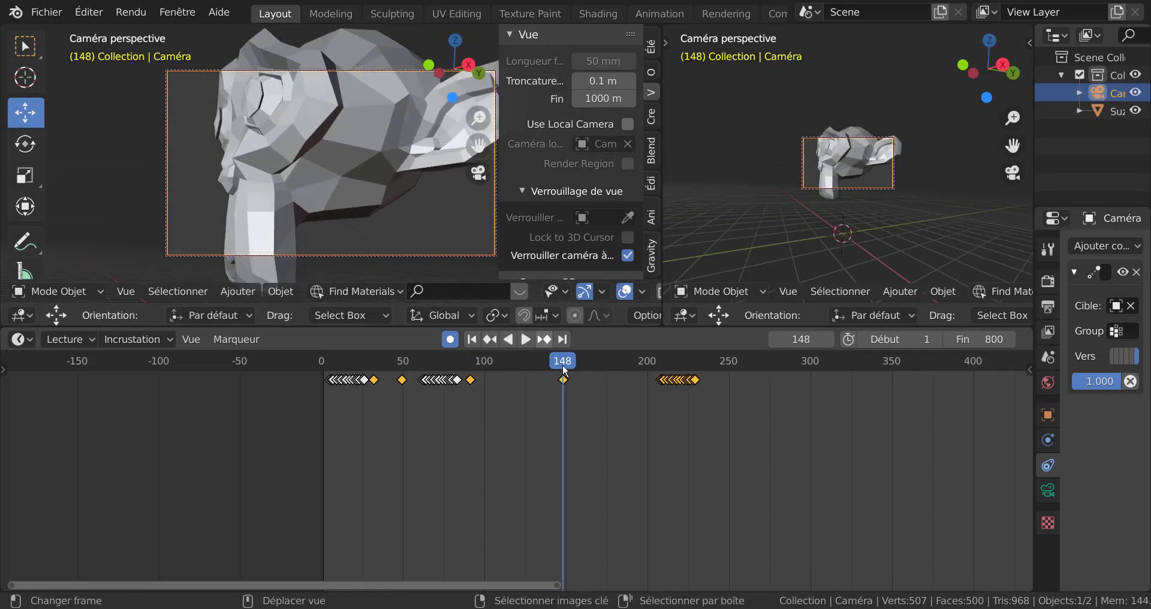
Step: Return to frame 100, select Suzanne and record a keyframe of her current position
{"action": "left_click_drag", "start_coordinate": [562, 361], "coordinate": [483, 384]}
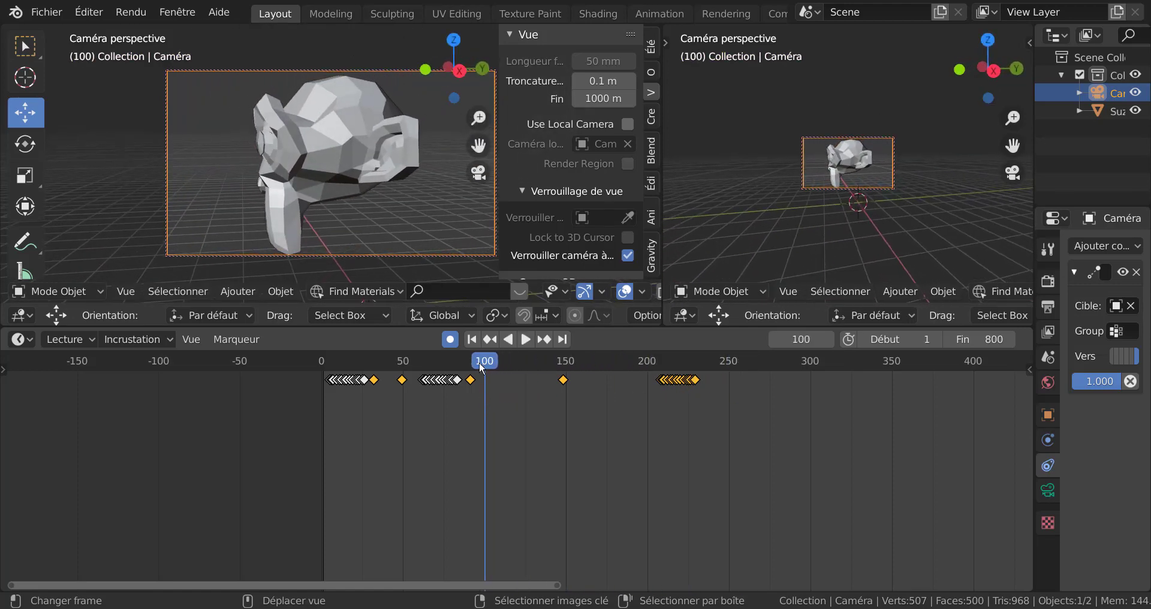
{"action": "left_click", "coordinate": [379, 181]}
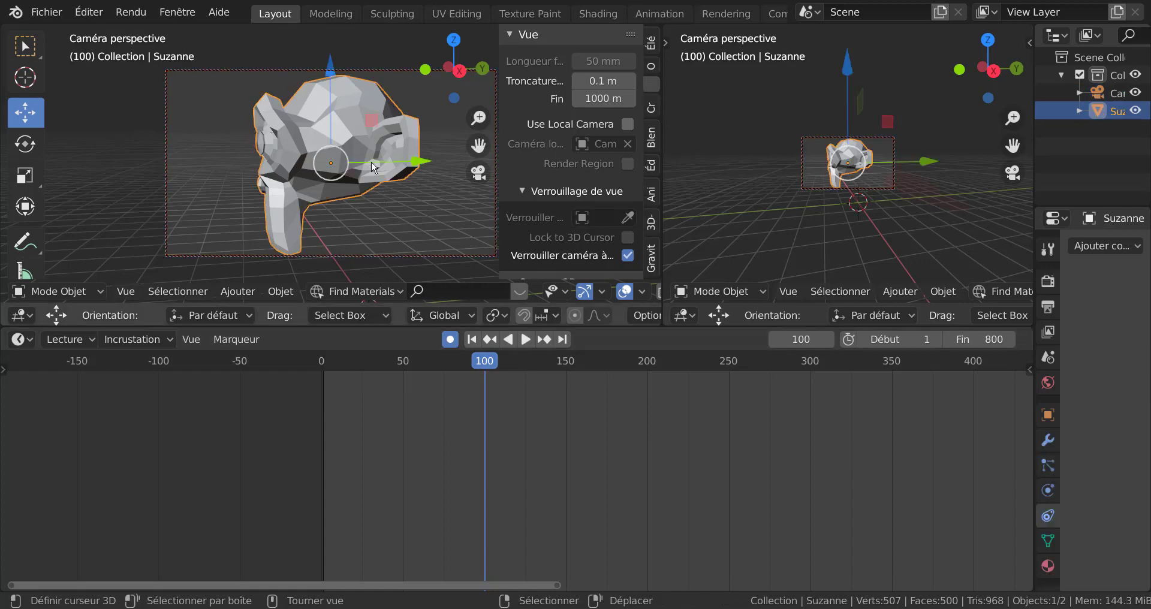
{"action": "left_click", "coordinate": [331, 78]}
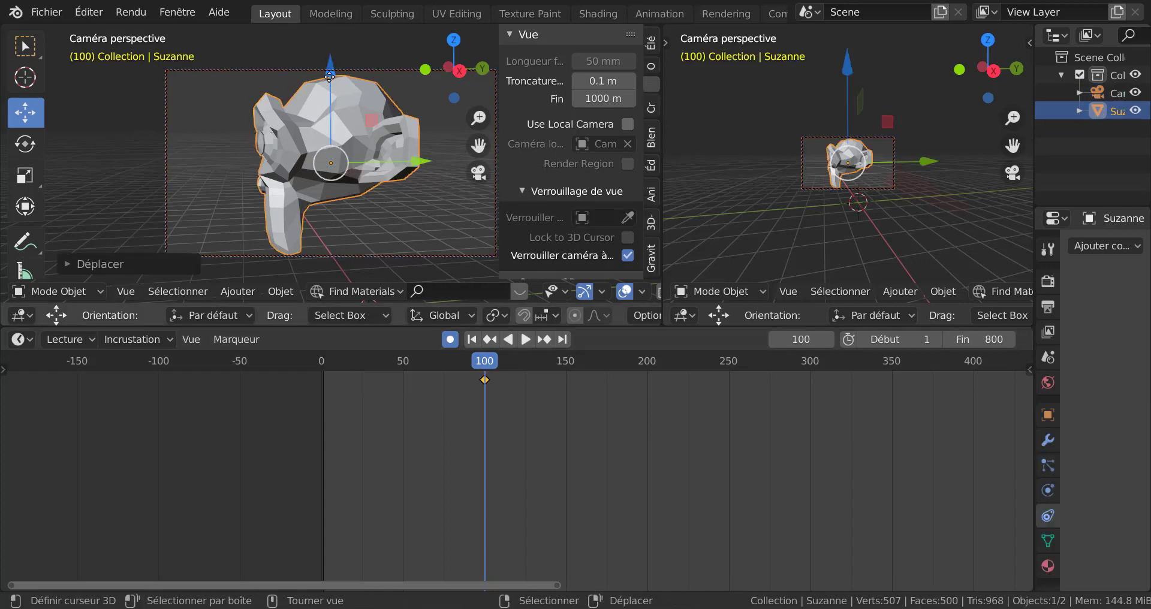
Step: Advance to frame 132 and rotate Suzanne about the global Z axis to record a second keyframe for her
{"action": "key", "text": "space"}
{"action": "key", "text": "space"}
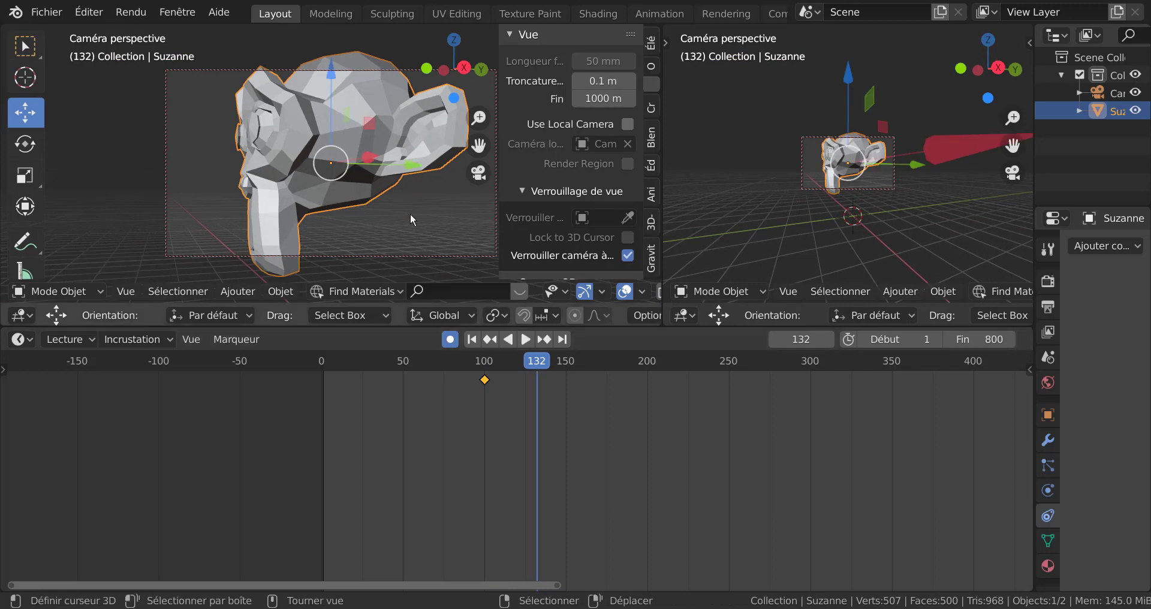
{"action": "key", "text": "r"}
{"action": "key", "text": "z"}
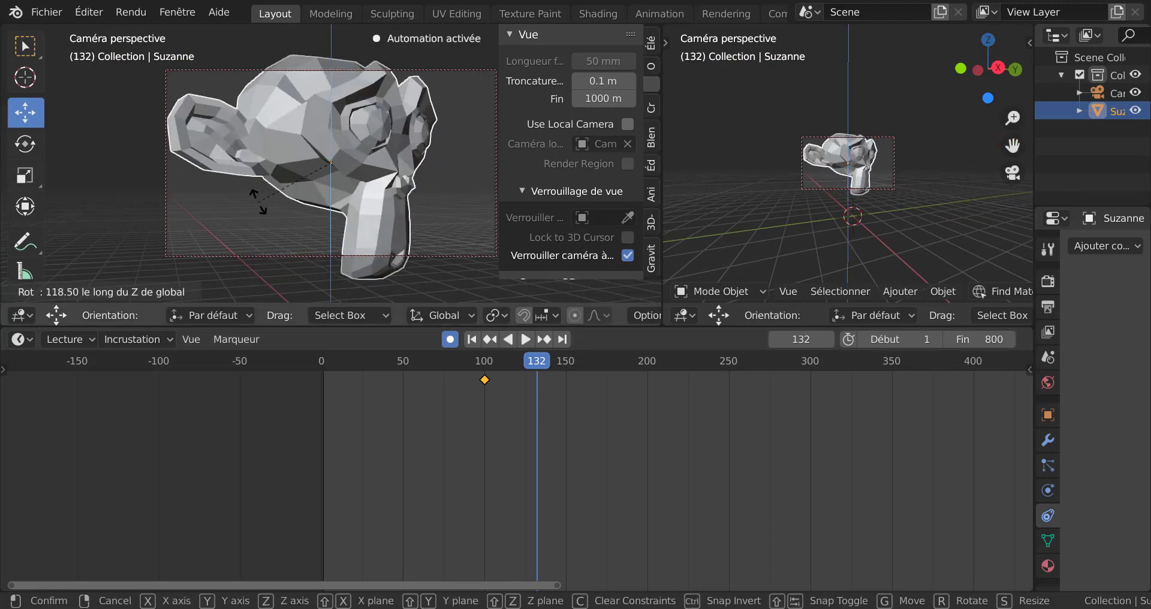
{"action": "left_click", "coordinate": [250, 161]}
Step: Move back to frame 116 and orbit the camera around Suzanne to record a camera keyframe
{"action": "left_click_drag", "start_coordinate": [536, 373], "coordinate": [512, 401]}
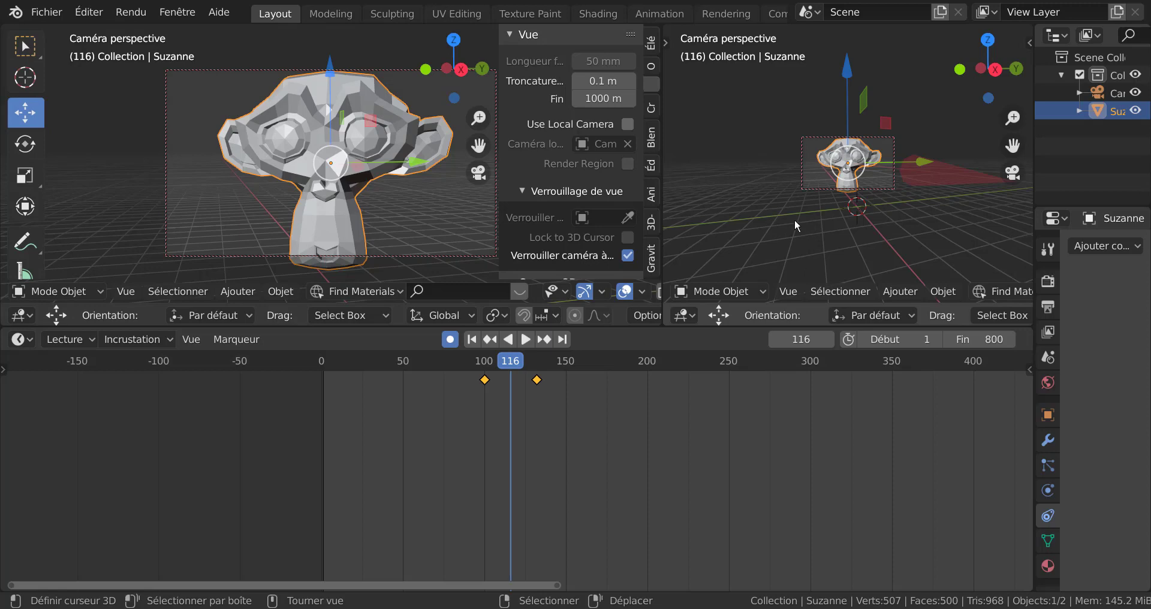
{"action": "middle_click_drag", "start_coordinate": [794, 218], "coordinate": [761, 219]}
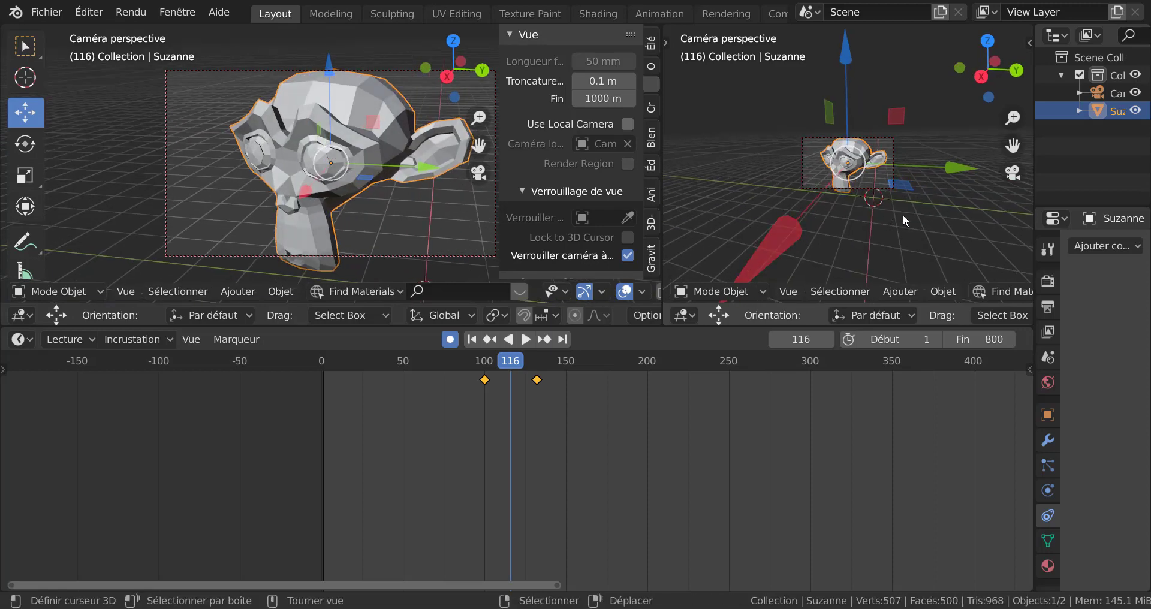
Step: Switch the second viewport to a free user perspective and frame both Suzanne and the camera at frame 24
{"action": "key", "text": "n"}
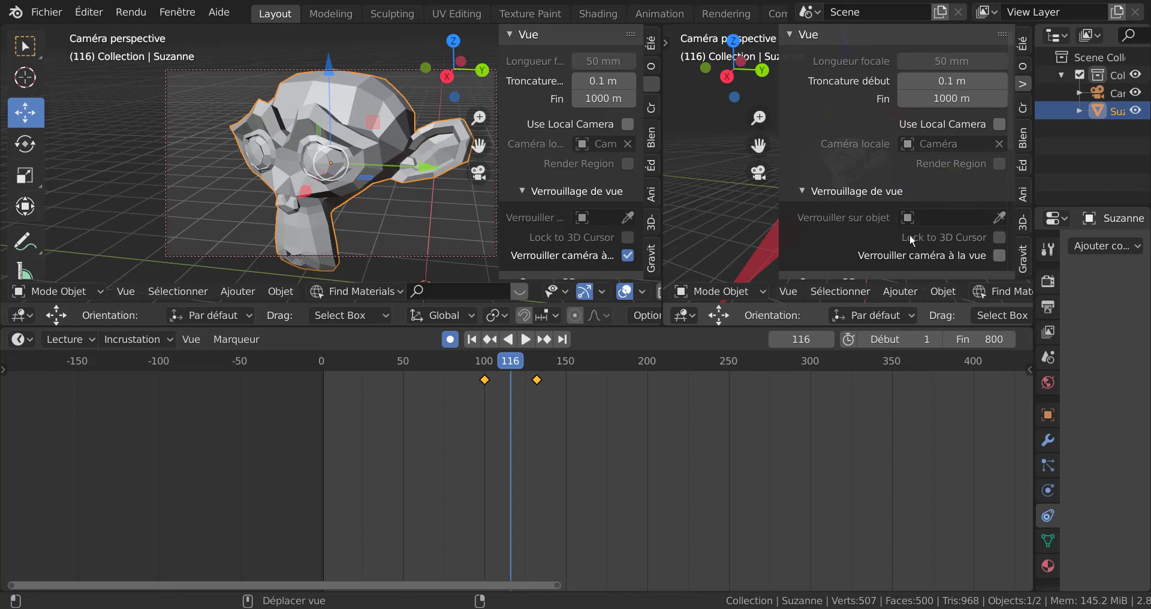
{"action": "key", "text": "KP_0"}
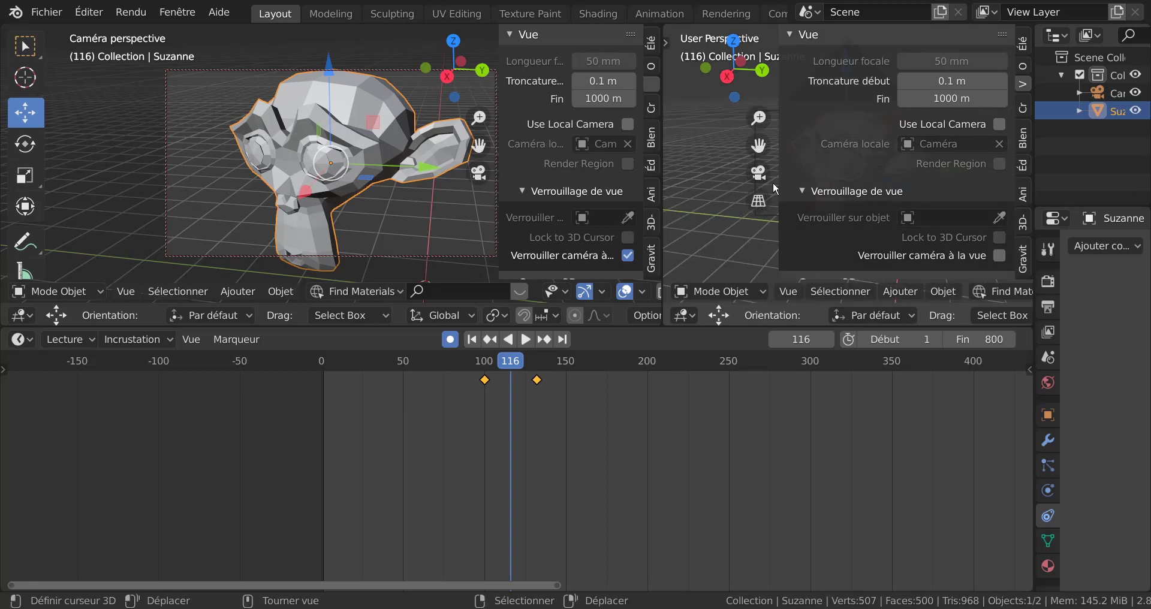
{"action": "left_click_drag", "start_coordinate": [779, 174], "coordinate": [900, 186]}
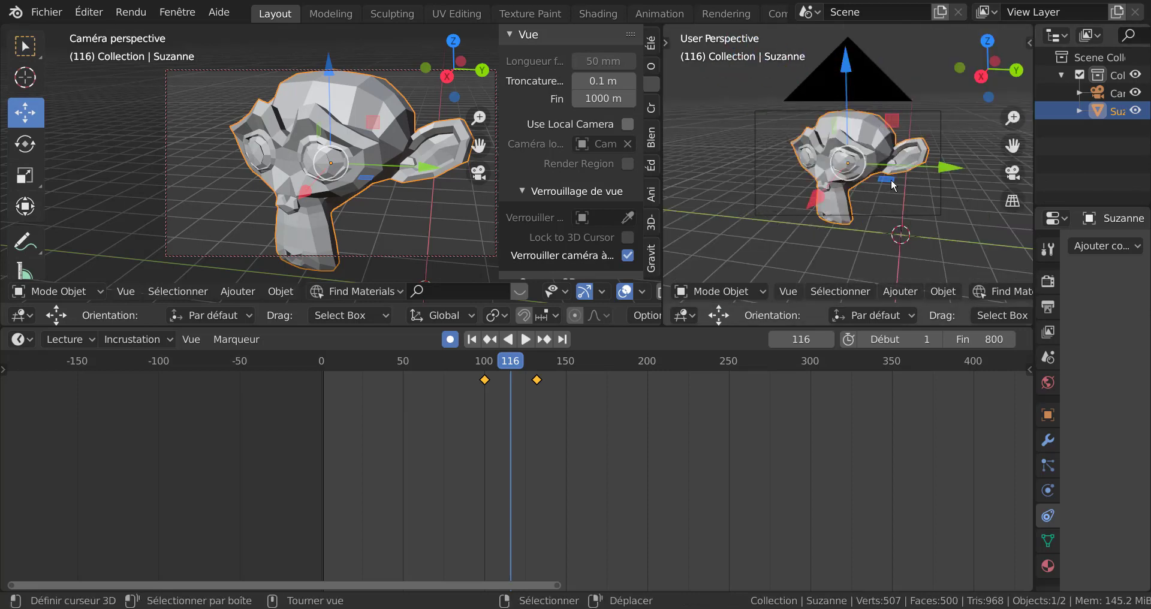
{"action": "middle_click_drag", "start_coordinate": [796, 240], "coordinate": [835, 215]}
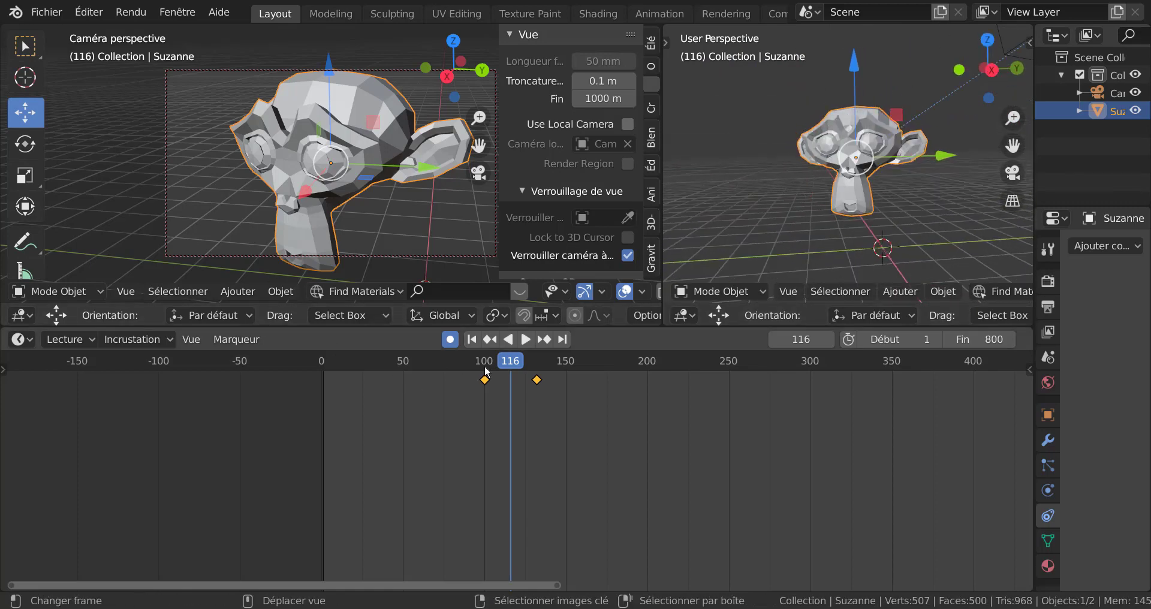
{"action": "left_click_drag", "start_coordinate": [486, 372], "coordinate": [360, 360]}
{"action": "scroll", "coordinate": [788, 206], "scroll_direction": "down", "scroll_amount": 3}
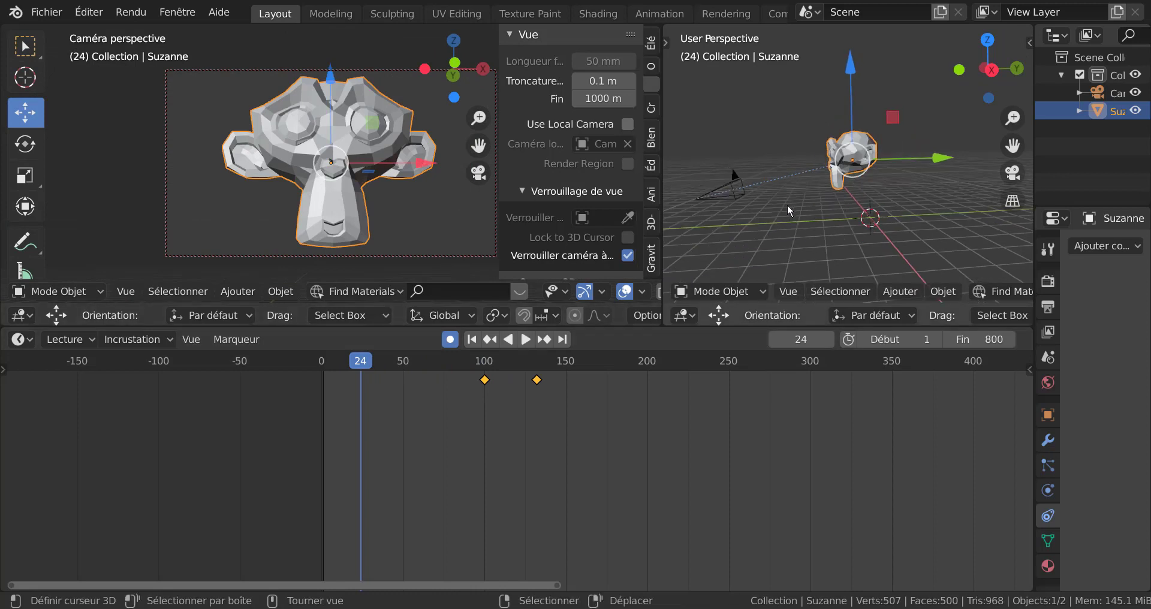
{"action": "middle_click_drag", "start_coordinate": [788, 206], "coordinate": [775, 200]}
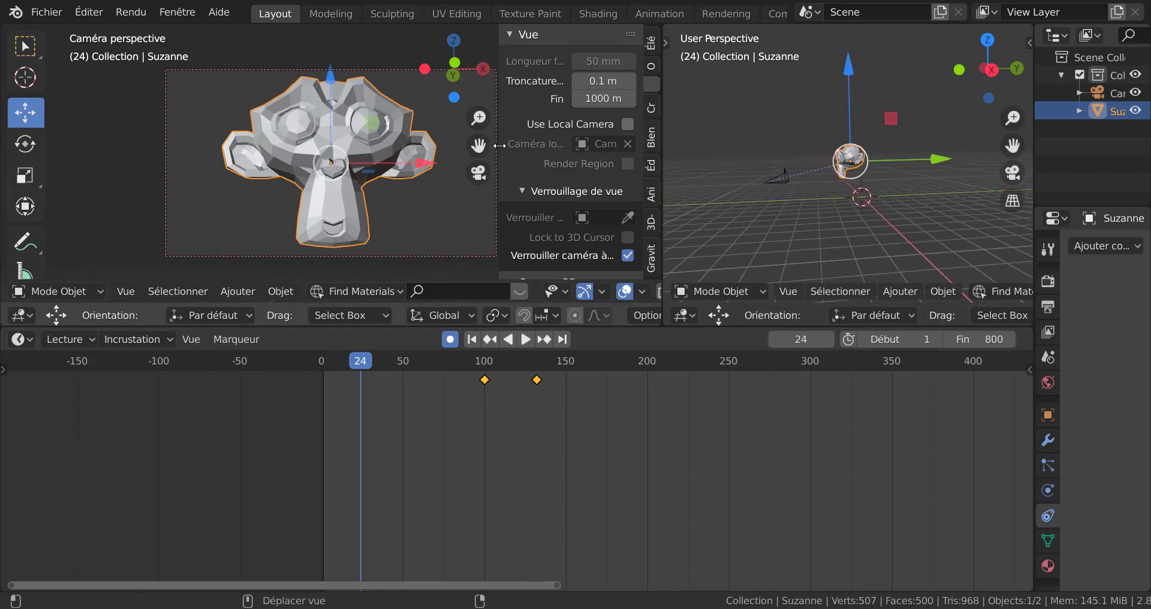
Step: Hide the camera viewport's sidebar and move the camera closer to Suzanne at frame 24
{"action": "left_click_drag", "start_coordinate": [501, 143], "coordinate": [593, 147]}
{"action": "scroll", "coordinate": [573, 171], "scroll_direction": "up", "scroll_amount": 3}
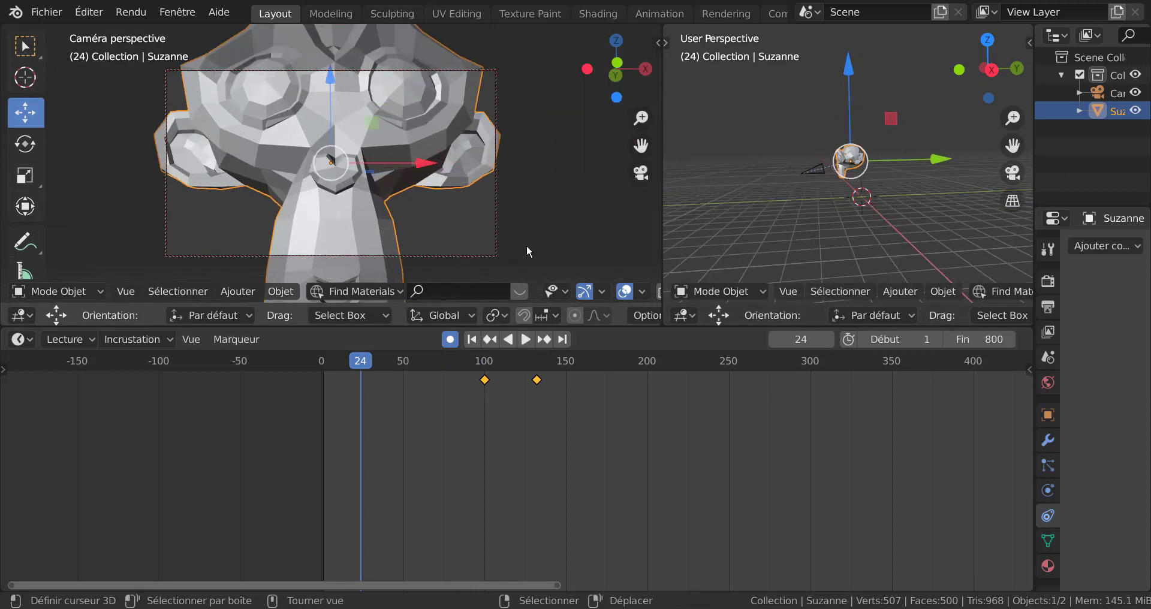
Step: Select the camera while playing the animation, zoom in the second viewport, and stop playback at frame 333
{"action": "left_click", "coordinate": [526, 340]}
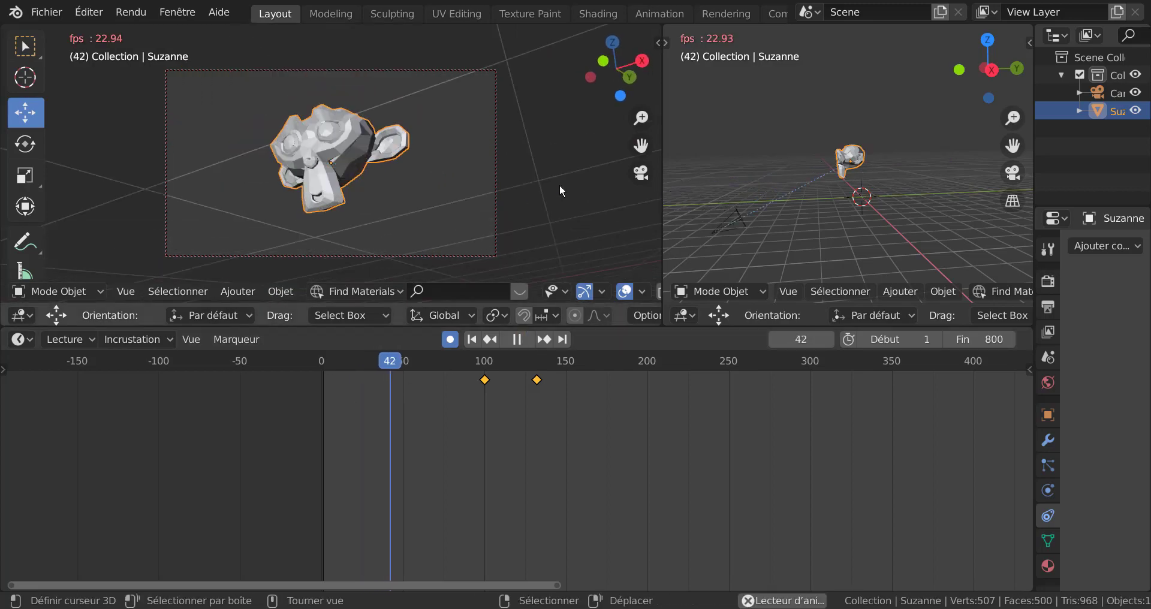
{"action": "left_click", "coordinate": [495, 190]}
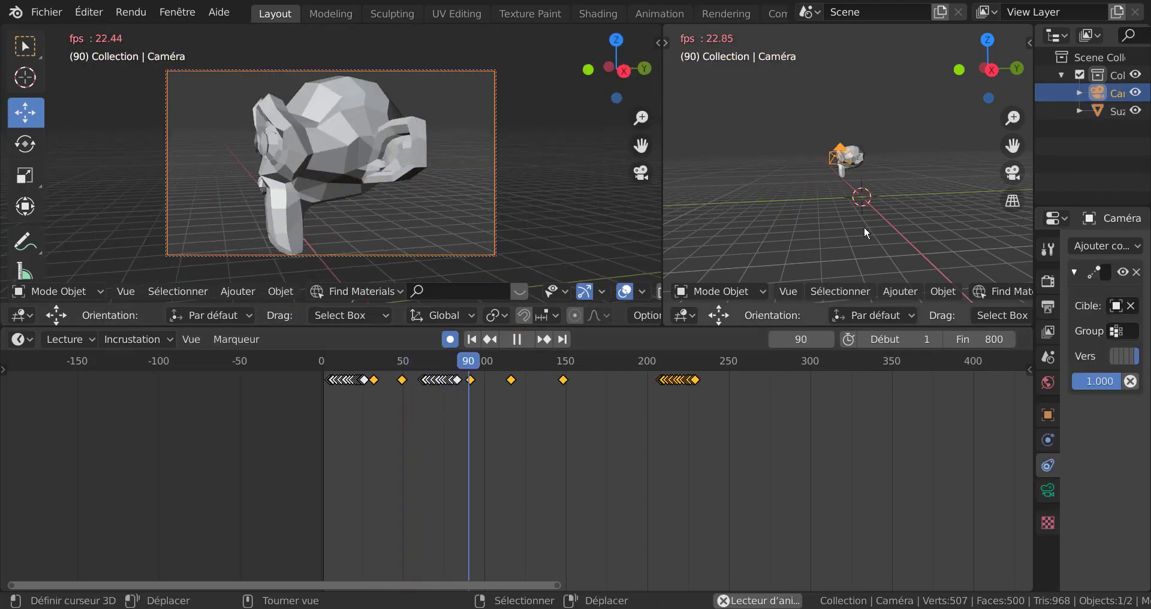
{"action": "scroll", "coordinate": [868, 225], "scroll_direction": "up", "scroll_amount": 3}
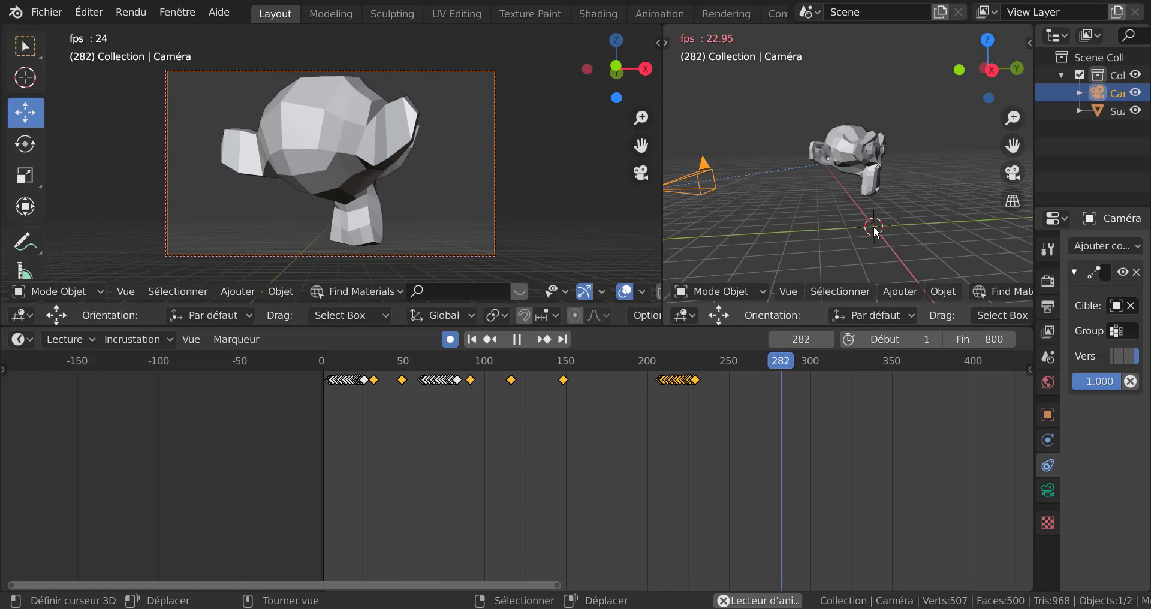
{"action": "left_click", "coordinate": [519, 339]}
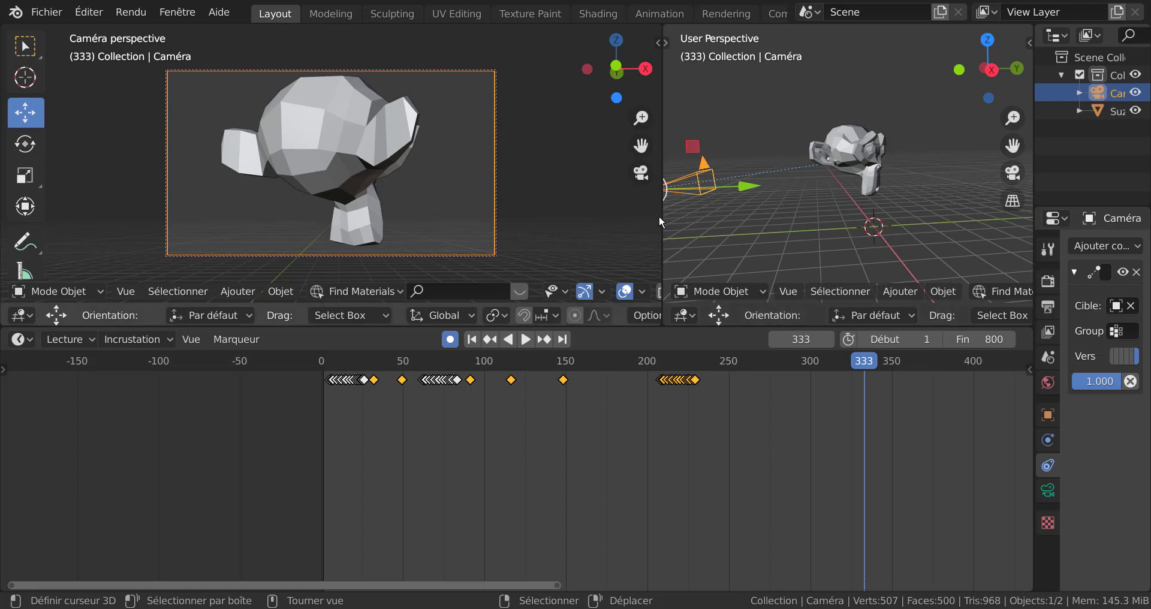
Step: Widen the second viewport and pull the camera back from Suzanne at frame 260 to record a keyframe
{"action": "left_click_drag", "start_coordinate": [660, 214], "coordinate": [511, 214]}
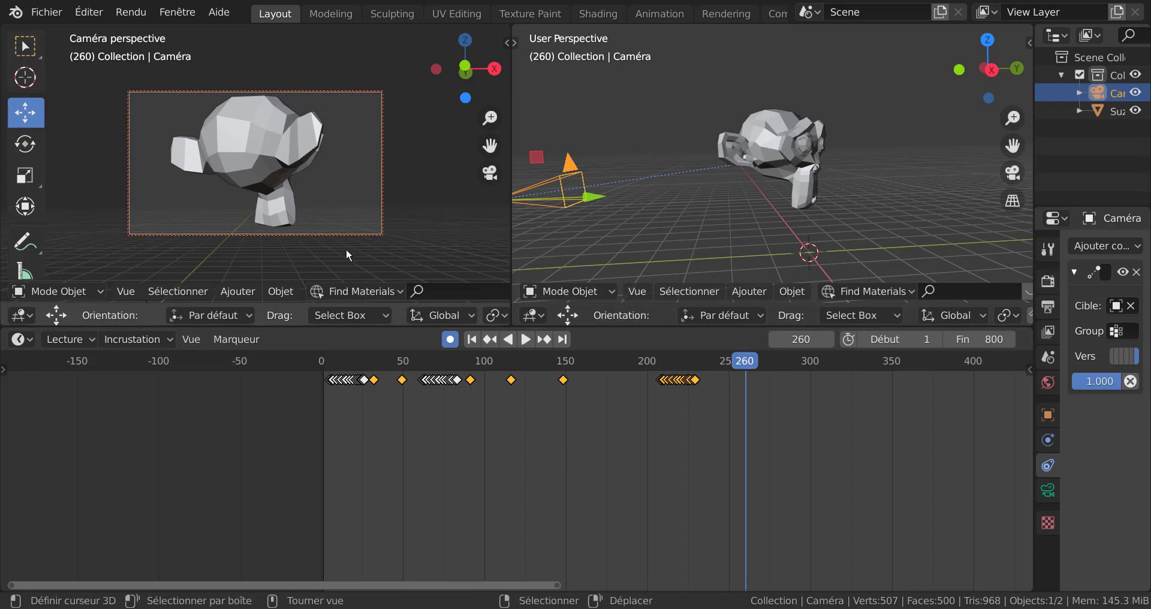
{"action": "scroll", "coordinate": [259, 160], "scroll_direction": "down", "scroll_amount": 2}
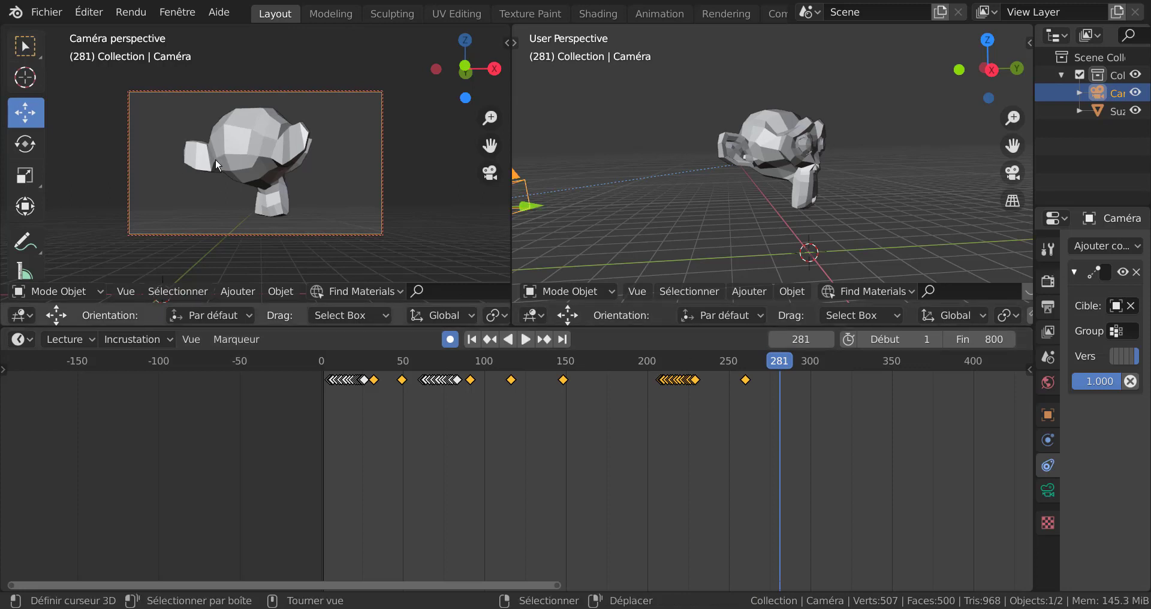
Step: Orbit the camera around Suzanne at frame 281 to record a keyframe and play on to frame 299
{"action": "middle_click_drag", "start_coordinate": [208, 165], "coordinate": [326, 173]}
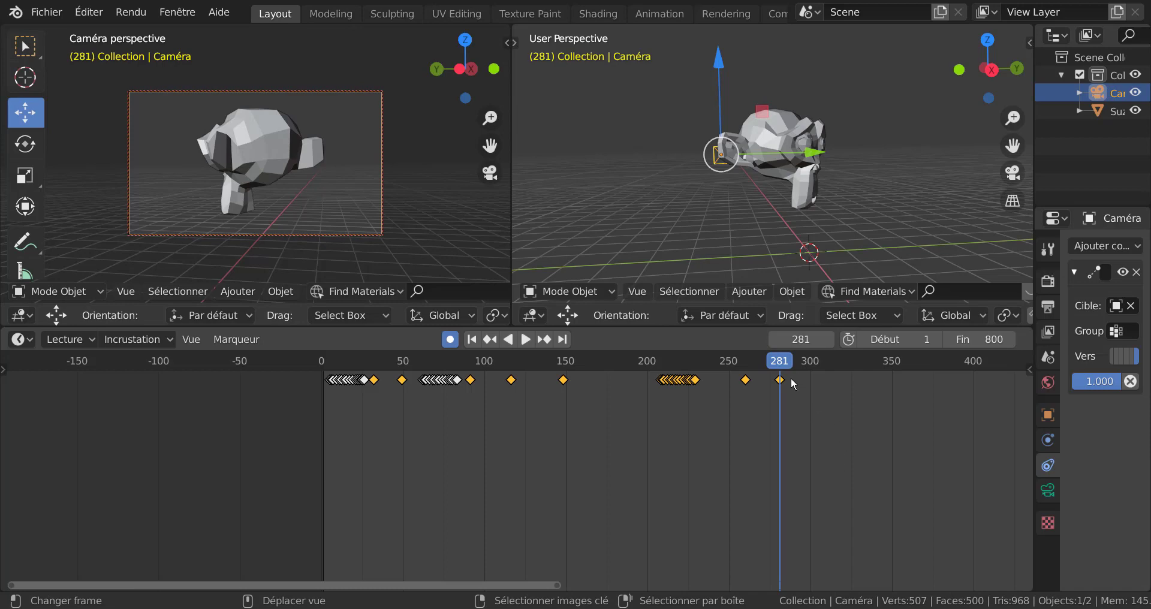
{"action": "key", "text": "space"}
{"action": "key", "text": "space"}
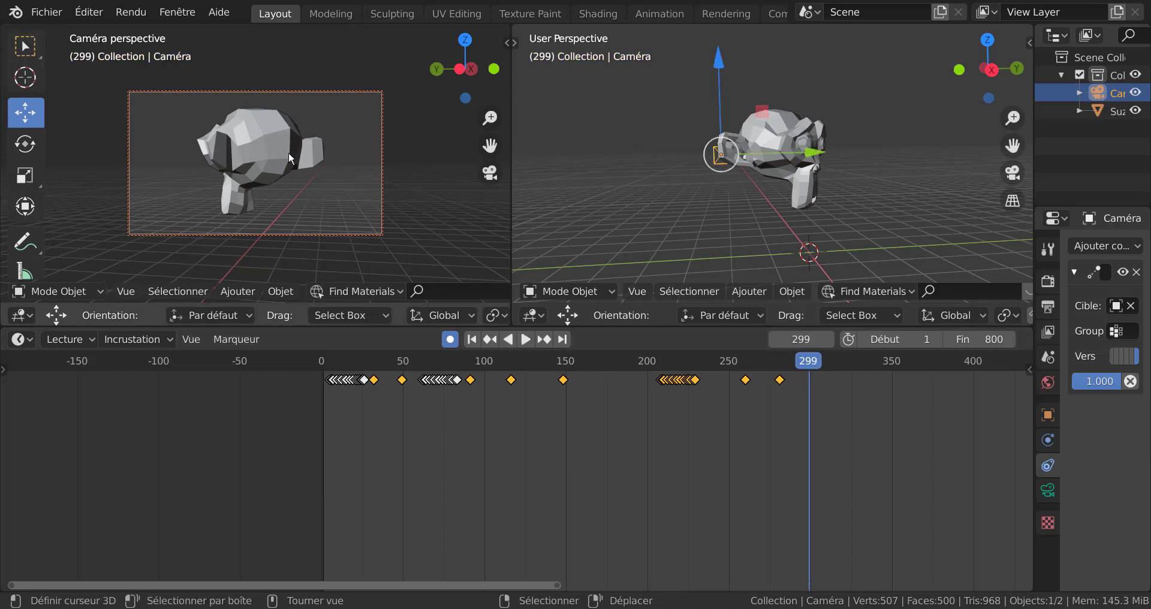
Step: Orbit the camera around Suzanne at frames 299 and 323 to record a keyframe at each, ending on her front view
{"action": "middle_click_drag", "start_coordinate": [187, 160], "coordinate": [390, 213]}
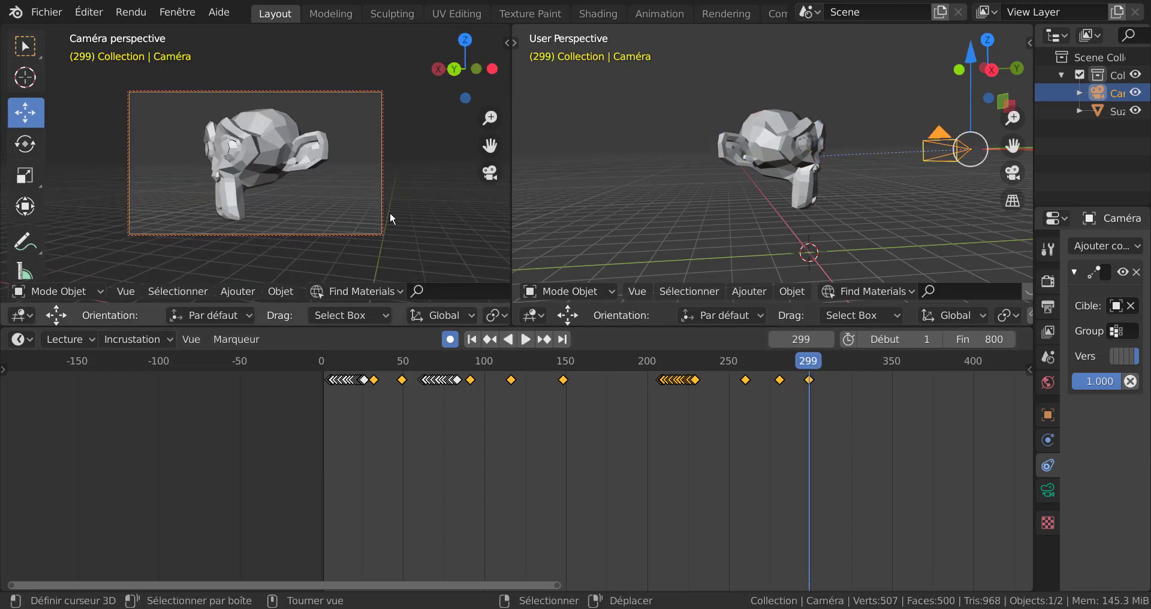
{"action": "key", "text": "space"}
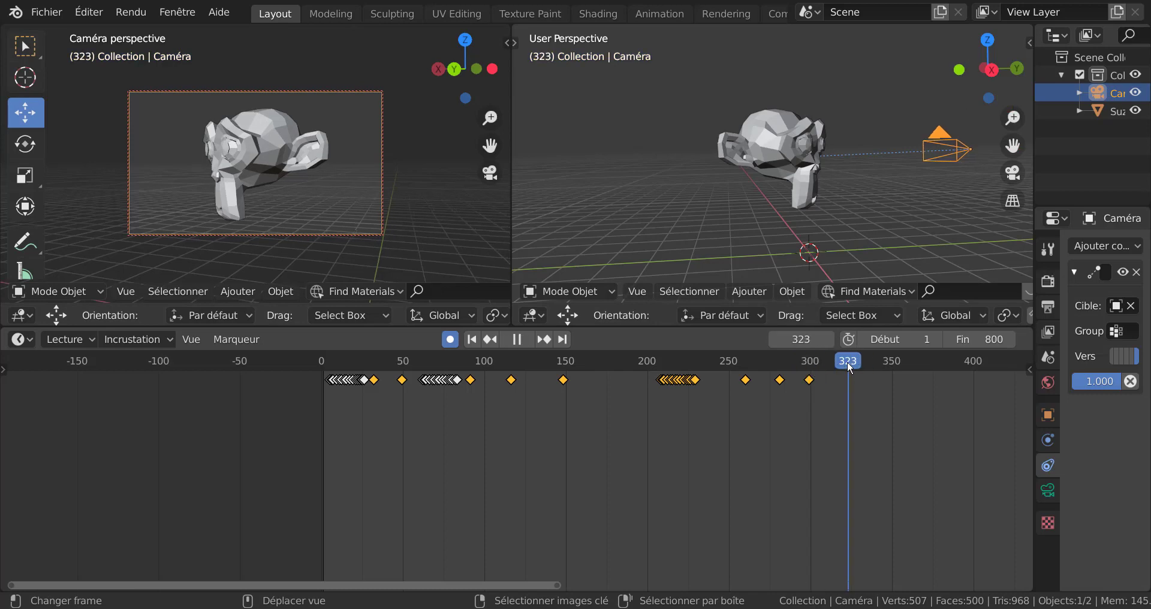
{"action": "key", "text": "space"}
{"action": "middle_click_drag", "start_coordinate": [222, 162], "coordinate": [311, 152]}
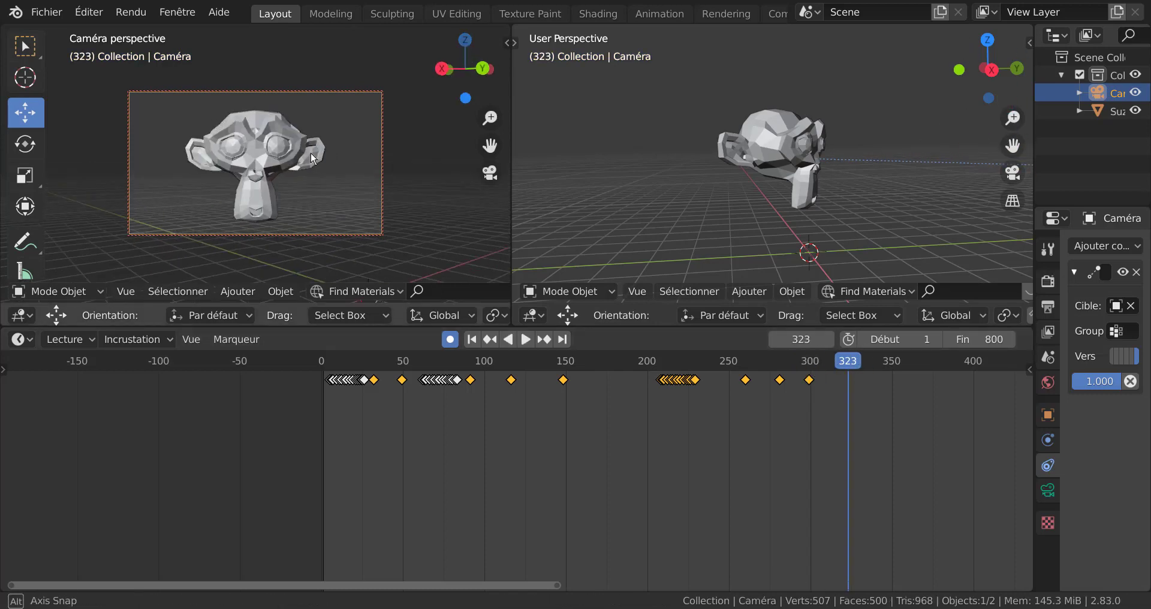
Step: Pull the camera back from Suzanne at frame 347 to record a keyframe, and zoom out the second viewport
{"action": "left_click_drag", "start_coordinate": [854, 367], "coordinate": [887, 379]}
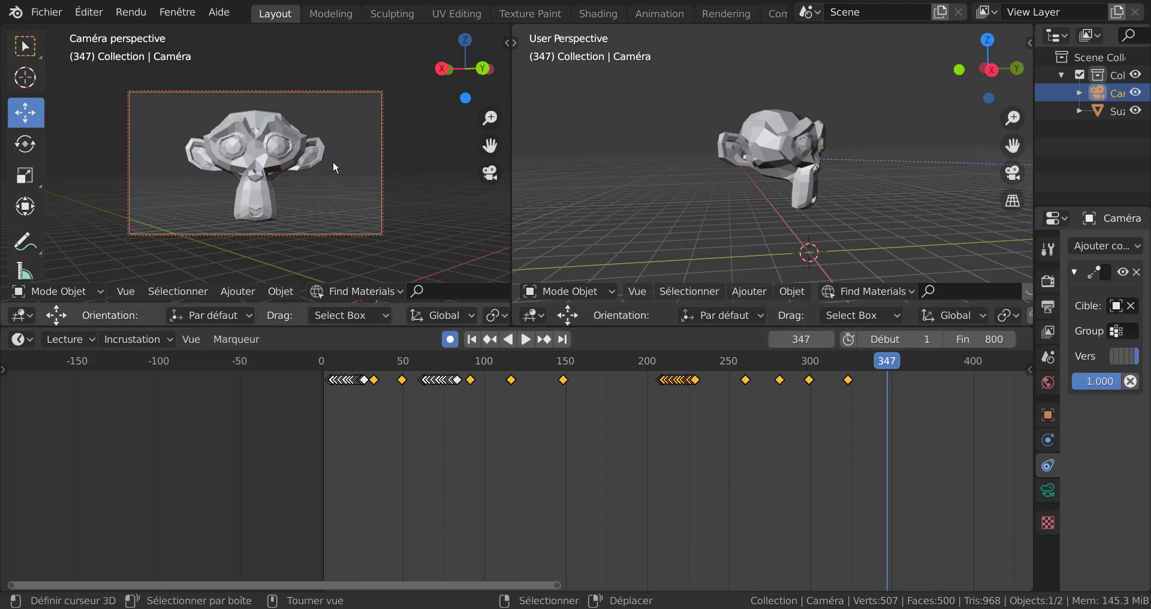
{"action": "scroll", "coordinate": [324, 169], "scroll_direction": "down", "scroll_amount": 3}
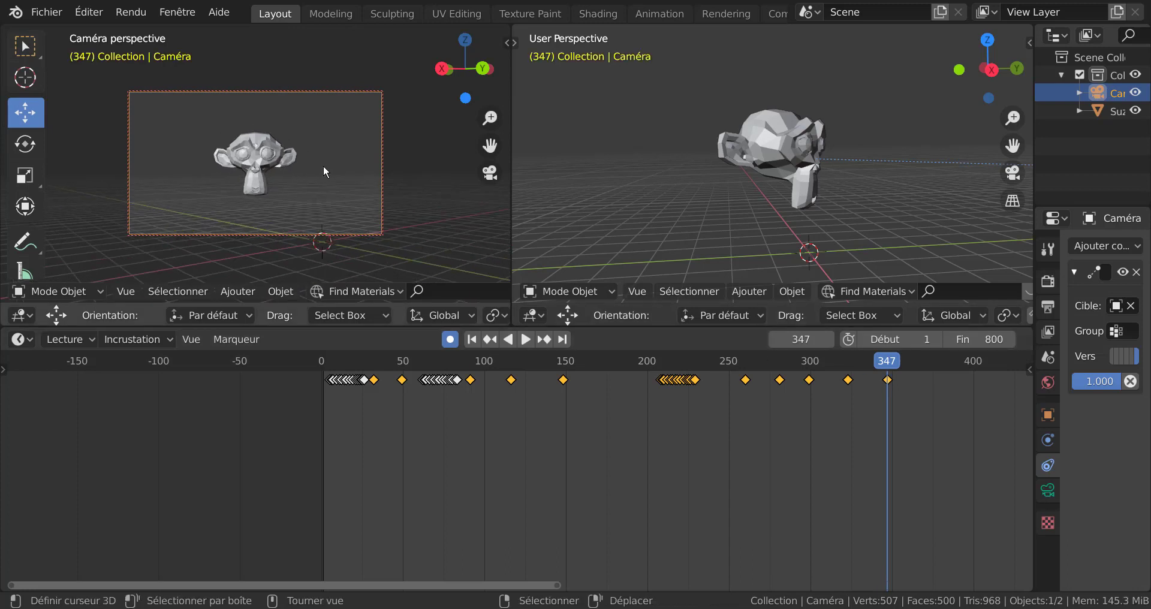
{"action": "scroll", "coordinate": [852, 209], "scroll_direction": "down", "scroll_amount": 6}
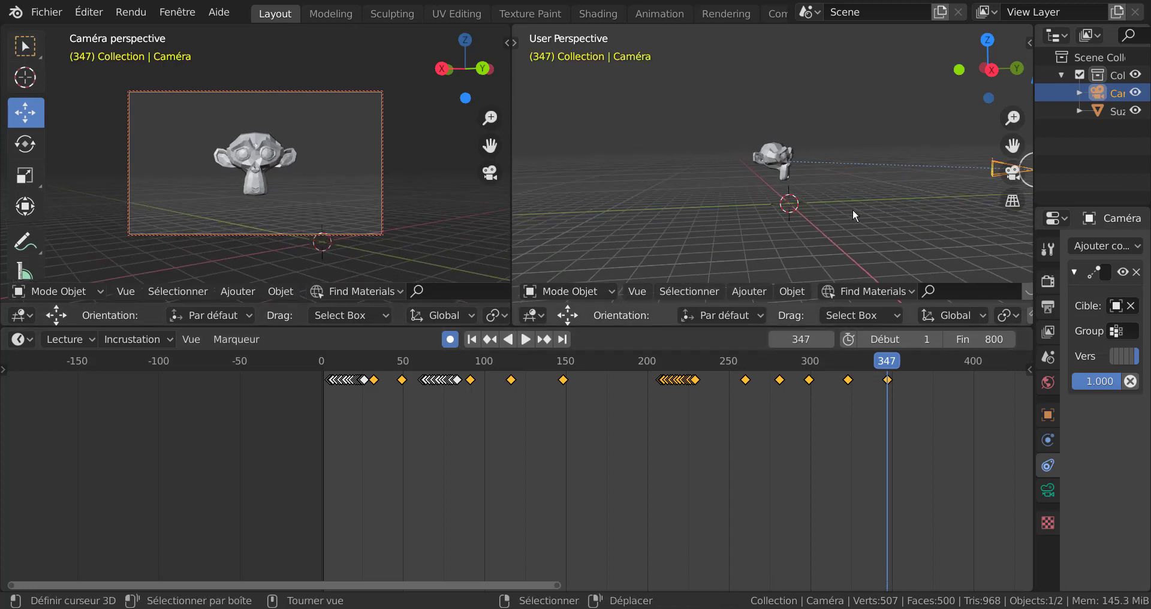
Step: Play the animation back with auto keying off and set the scene's end frame to 355
{"action": "left_click", "coordinate": [661, 412]}
{"action": "left_click", "coordinate": [528, 340]}
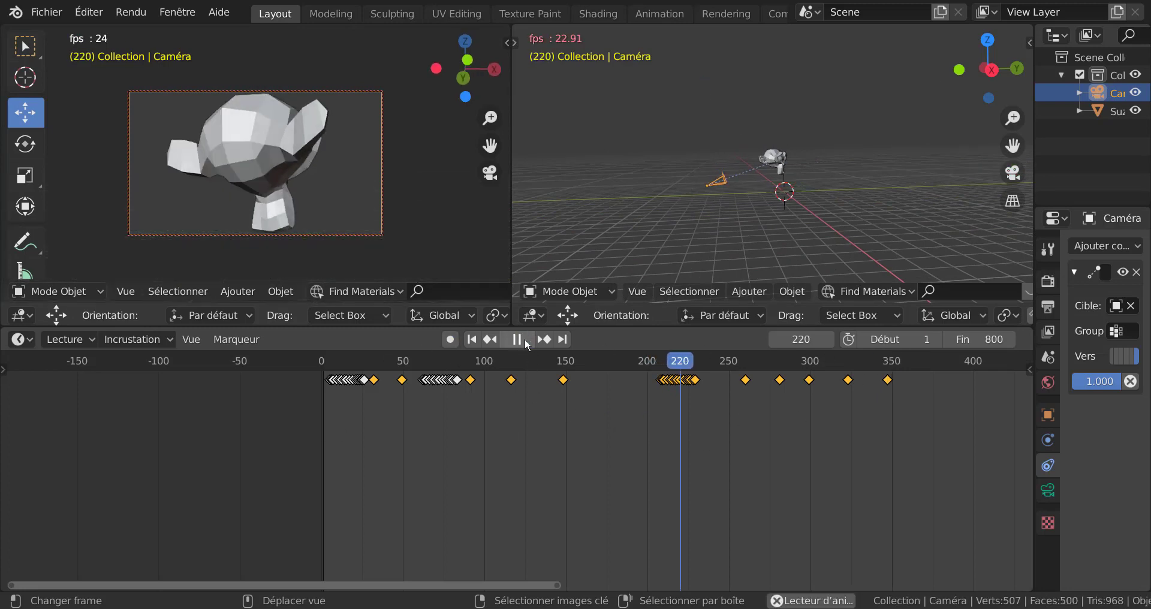
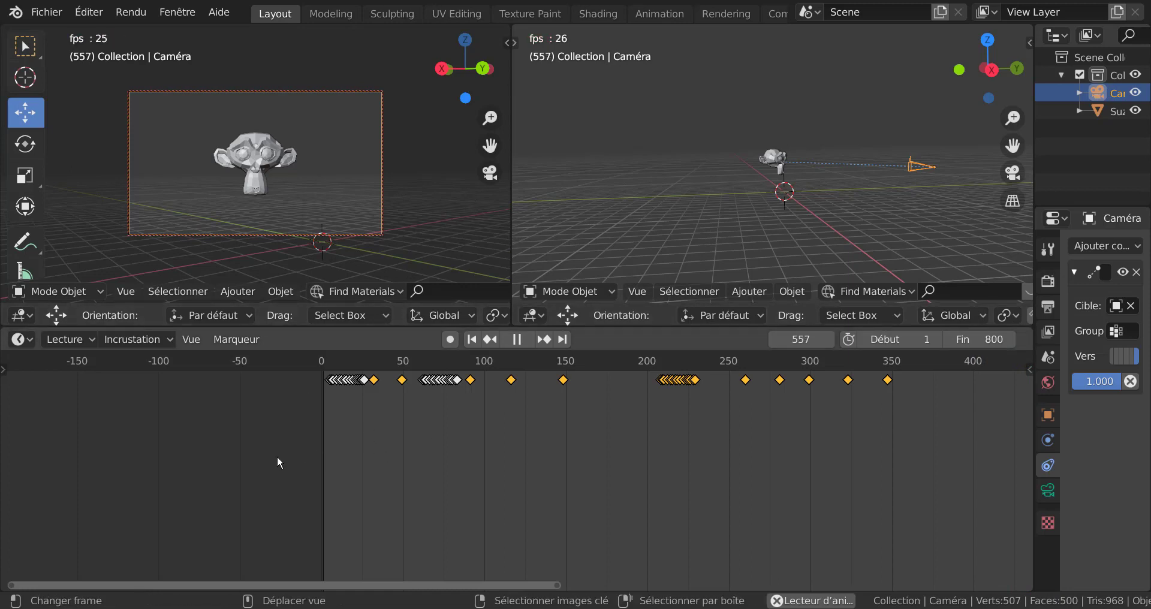
{"action": "key", "text": "shift+Left"}
{"action": "left_click_drag", "start_coordinate": [980, 339], "coordinate": [761, 340]}
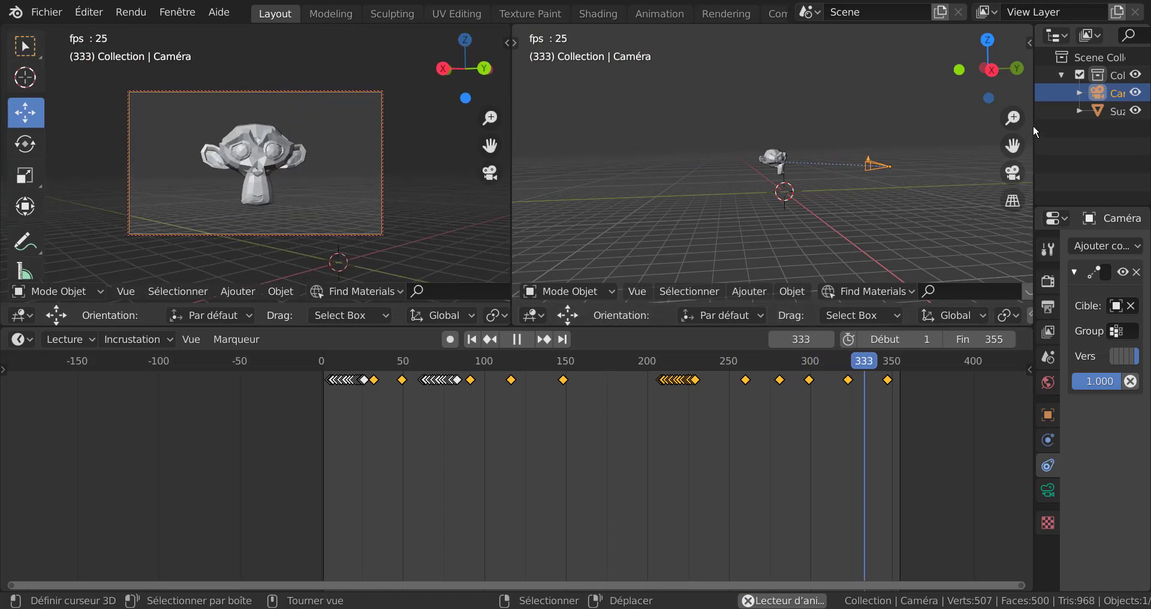
Step: Widen the properties editor and enable depth of field (Profondeur de champ) in the scene's Workbench render options
{"action": "left_click_drag", "start_coordinate": [1033, 126], "coordinate": [702, 161]}
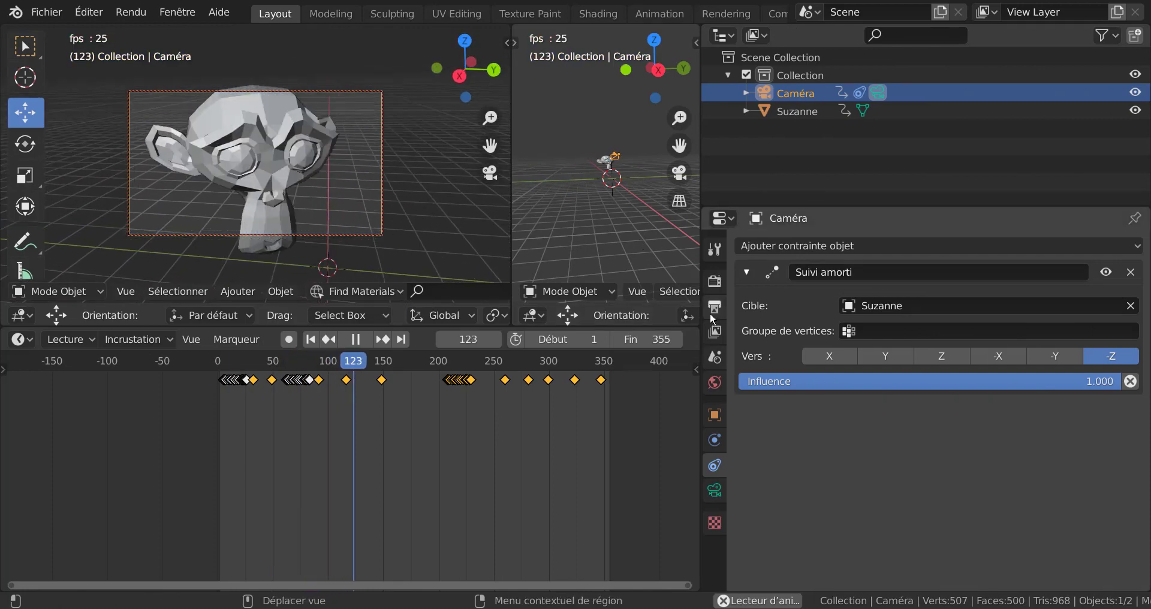
{"action": "left_click", "coordinate": [715, 288]}
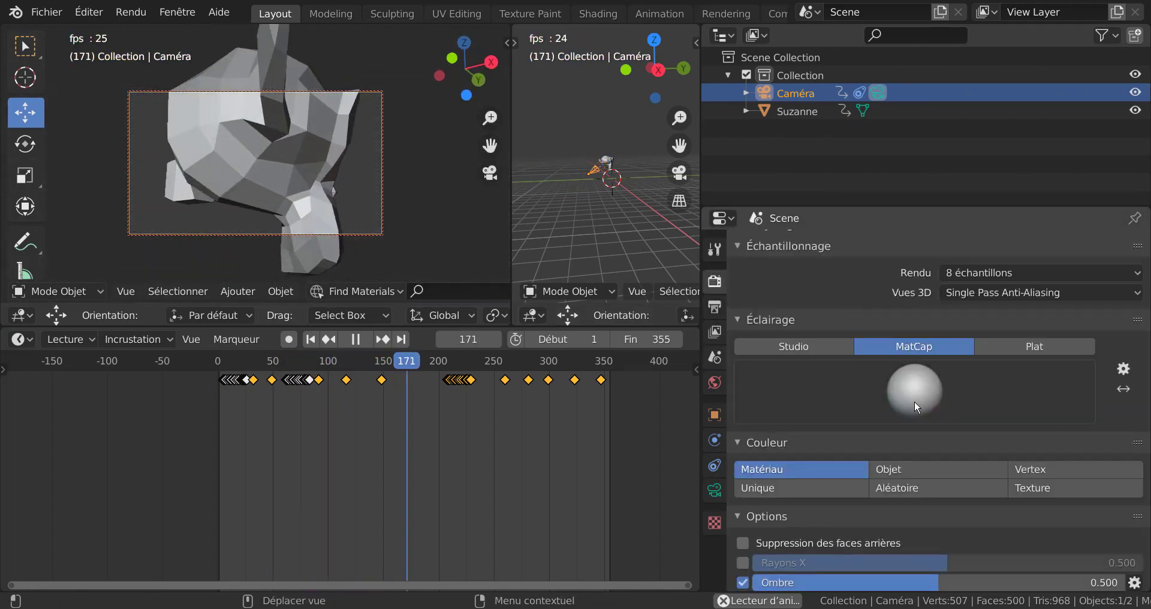
{"action": "scroll", "coordinate": [915, 409], "scroll_direction": "down", "scroll_amount": 10}
{"action": "scroll", "coordinate": [926, 422], "scroll_direction": "down", "scroll_amount": 3}
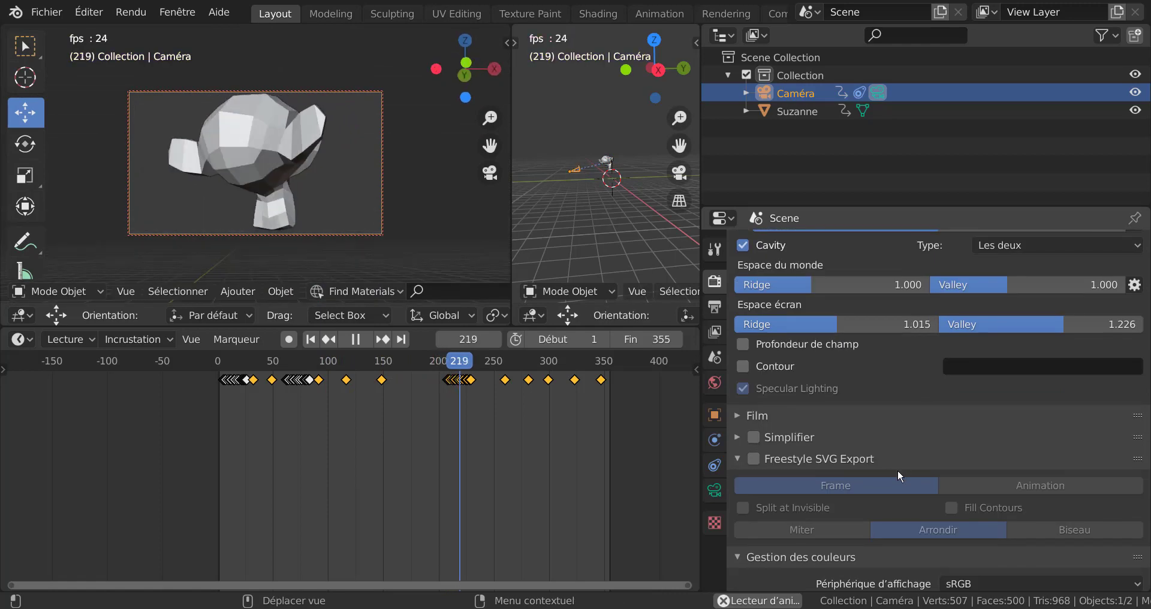
{"action": "scroll", "coordinate": [849, 425], "scroll_direction": "up", "scroll_amount": 2}
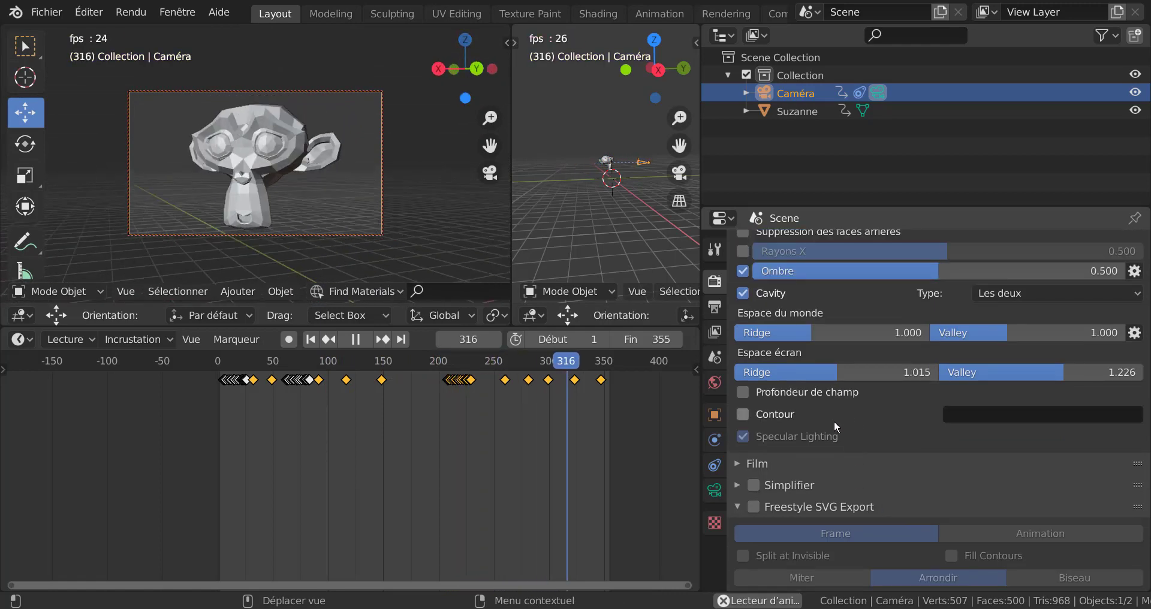
{"action": "left_click", "coordinate": [743, 393]}
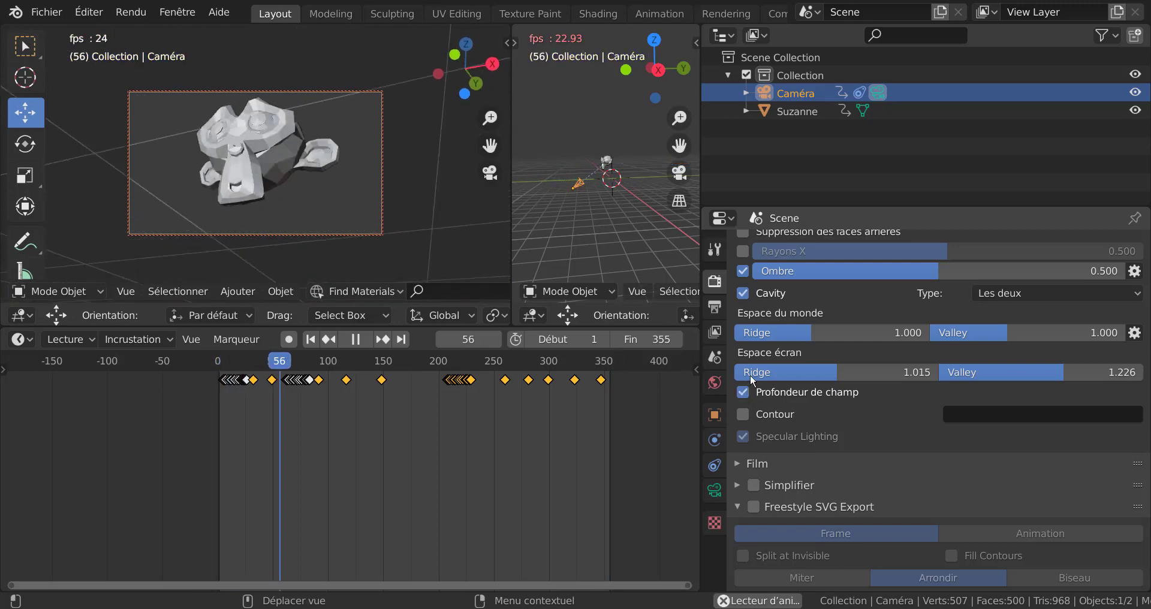
Step: Review the Workbench render settings, from the render engine, sampling and lighting down to the colour, shadow and cavity options
{"action": "scroll", "coordinate": [929, 269], "scroll_direction": "up", "scroll_amount": 7}
{"action": "scroll", "coordinate": [988, 271], "scroll_direction": "up", "scroll_amount": 9}
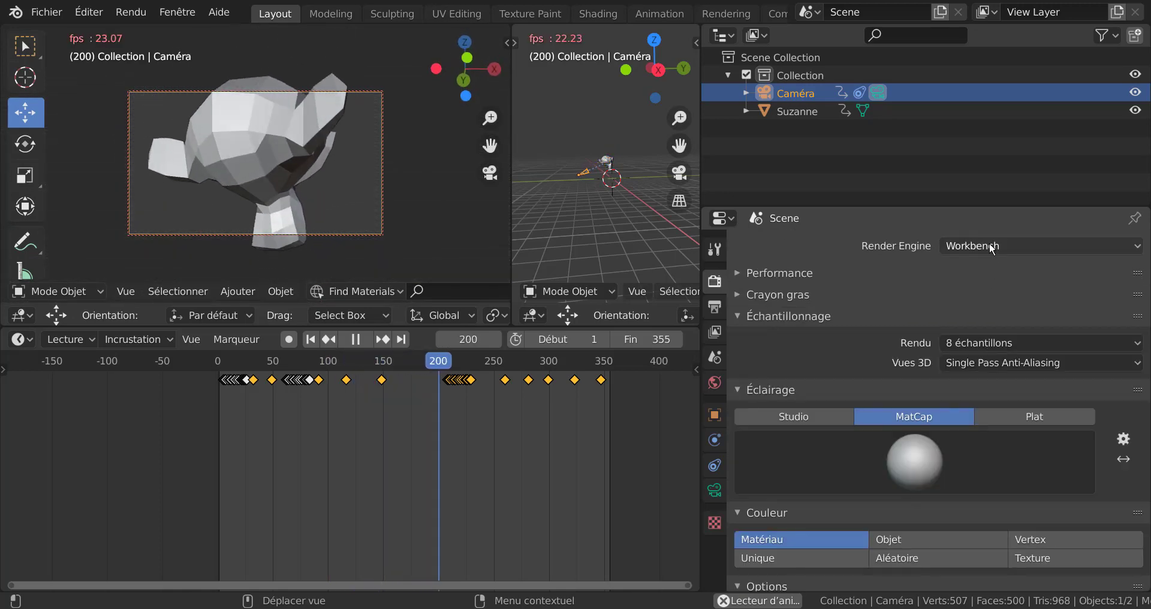
{"action": "scroll", "coordinate": [806, 528], "scroll_direction": "down", "scroll_amount": 15}
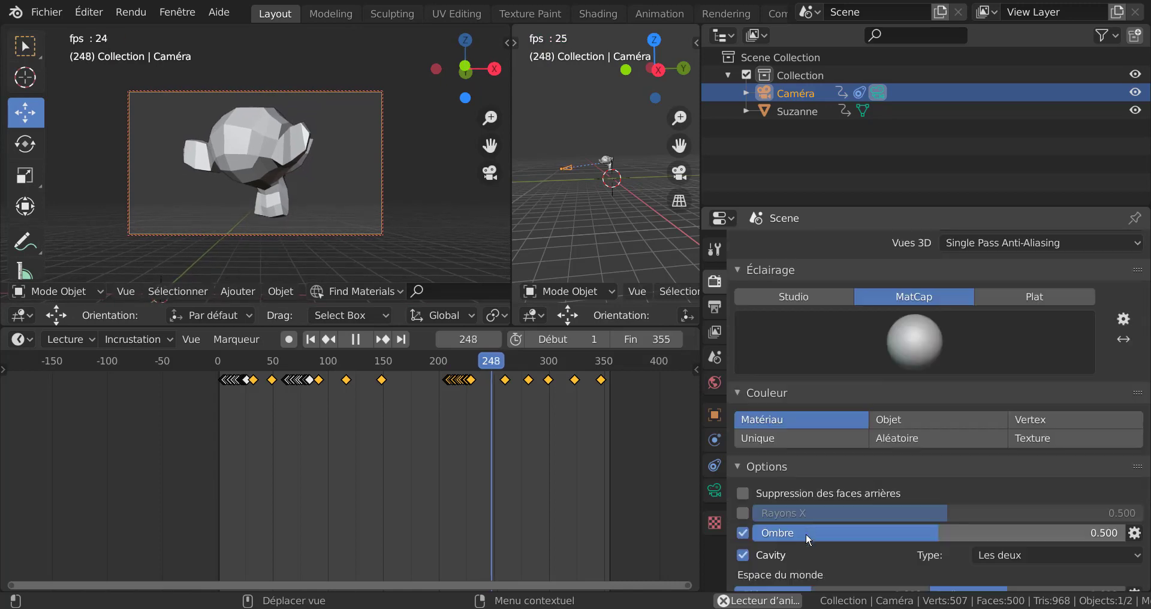
{"action": "scroll", "coordinate": [804, 492], "scroll_direction": "down", "scroll_amount": 3}
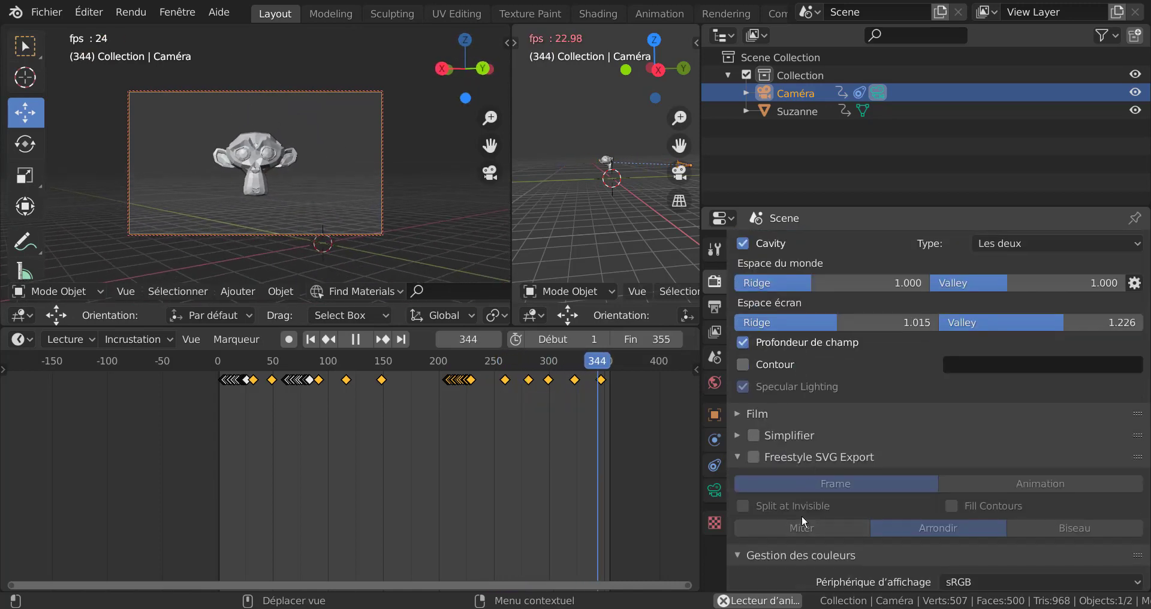
{"action": "scroll", "coordinate": [801, 512], "scroll_direction": "up", "scroll_amount": 3}
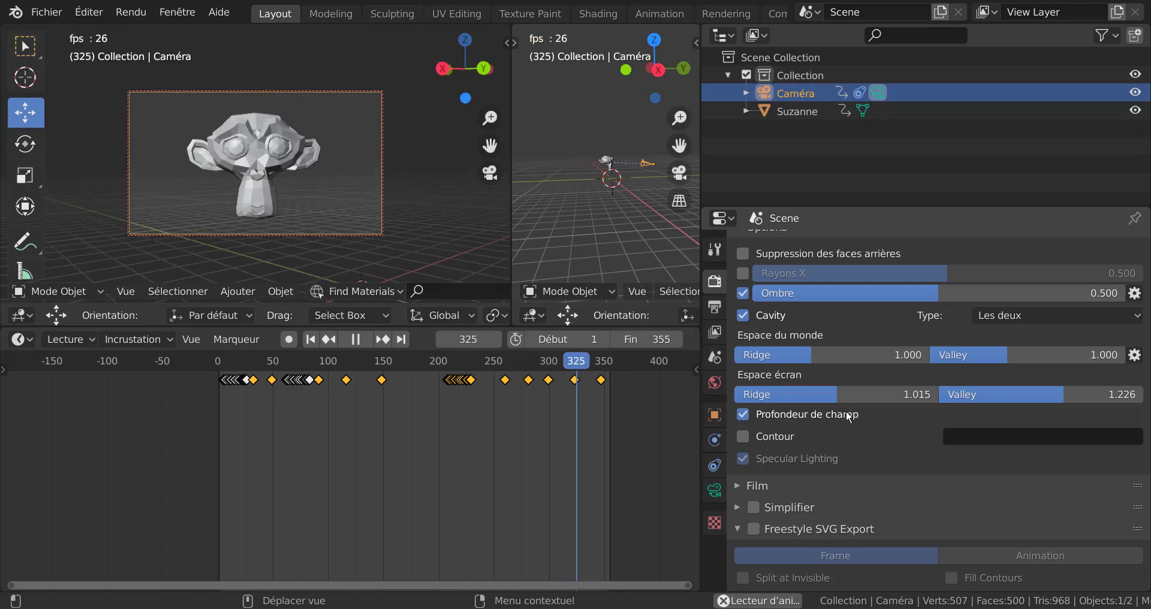
{"action": "scroll", "coordinate": [921, 311], "scroll_direction": "up", "scroll_amount": 12}
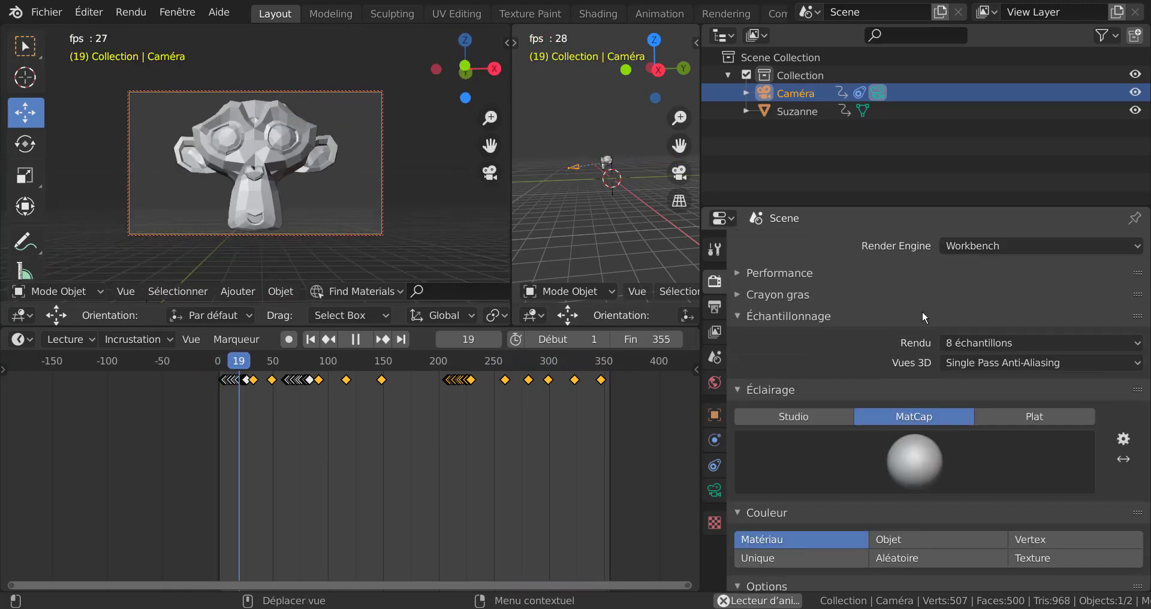
{"action": "scroll", "coordinate": [848, 455], "scroll_direction": "down", "scroll_amount": 10}
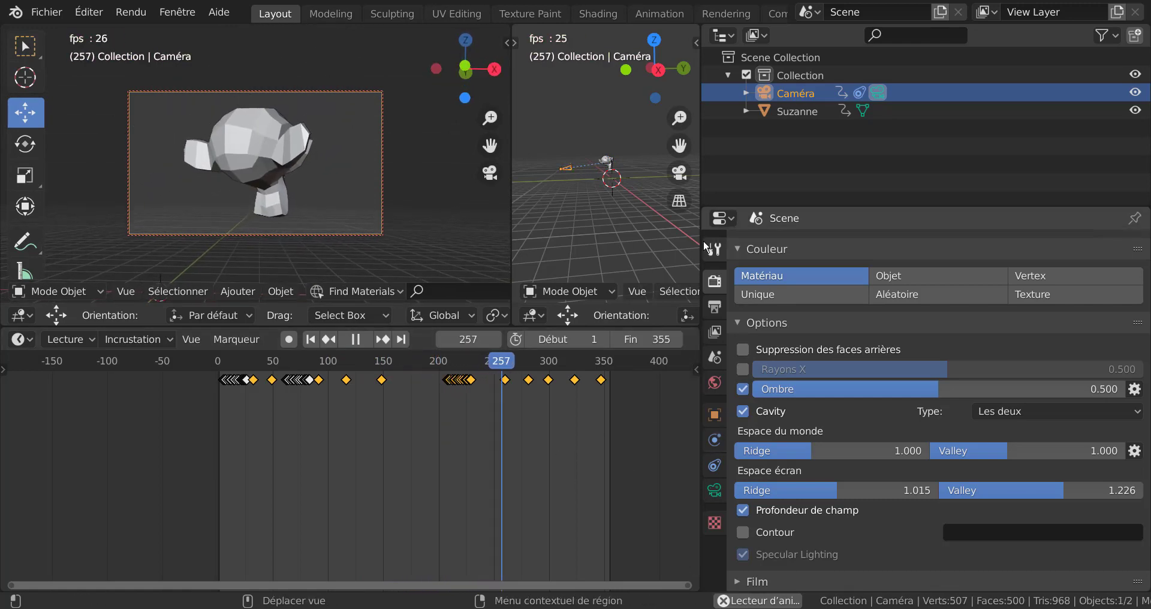
Step: Narrow the properties editor and examine the scene's output settings for resolution, frame range, framerate, output path and file format
{"action": "left_click_drag", "start_coordinate": [699, 177], "coordinate": [844, 177]}
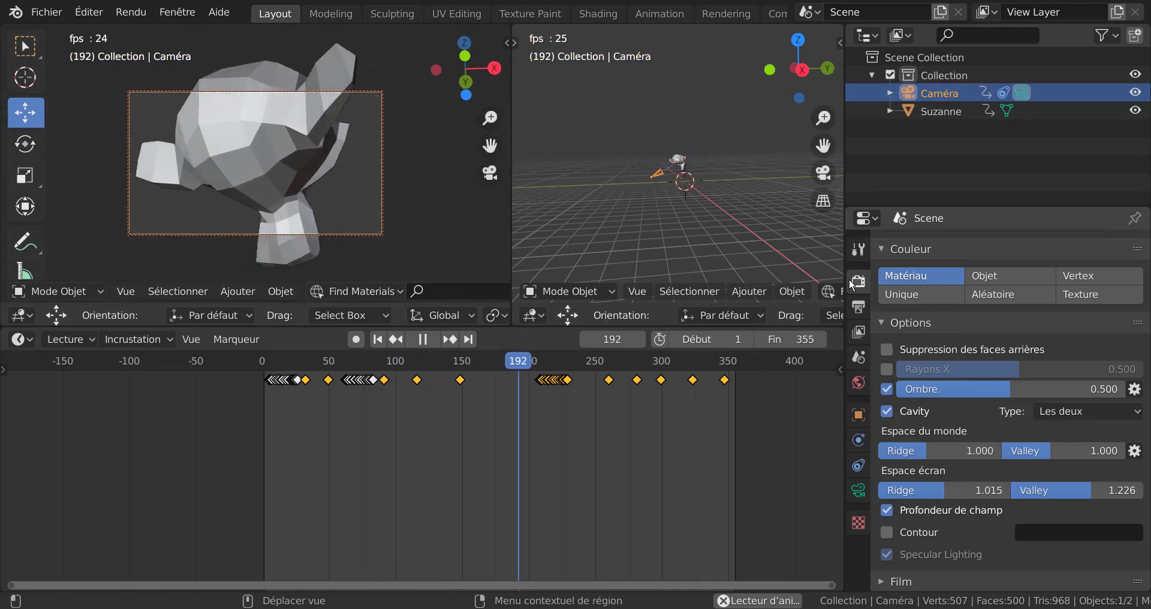
{"action": "left_click", "coordinate": [858, 308]}
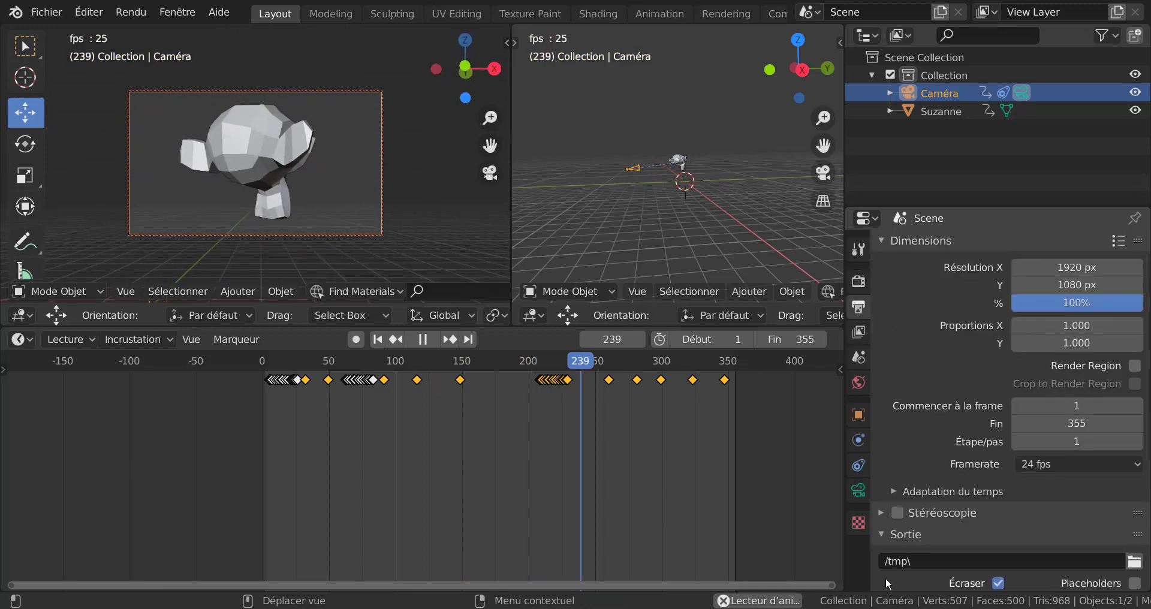
{"action": "scroll", "coordinate": [942, 499], "scroll_direction": "down", "scroll_amount": 6}
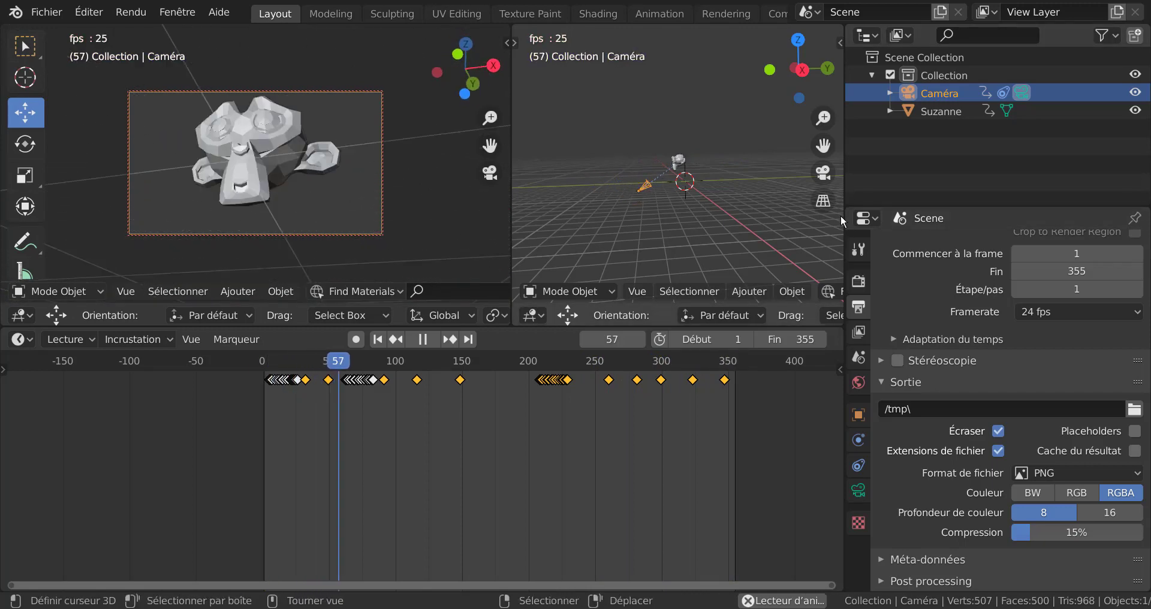
Step: Enlarge the camera viewport by narrowing the properties editor and second viewport and reducing the timeline's height
{"action": "left_click_drag", "start_coordinate": [843, 230], "coordinate": [965, 222]}
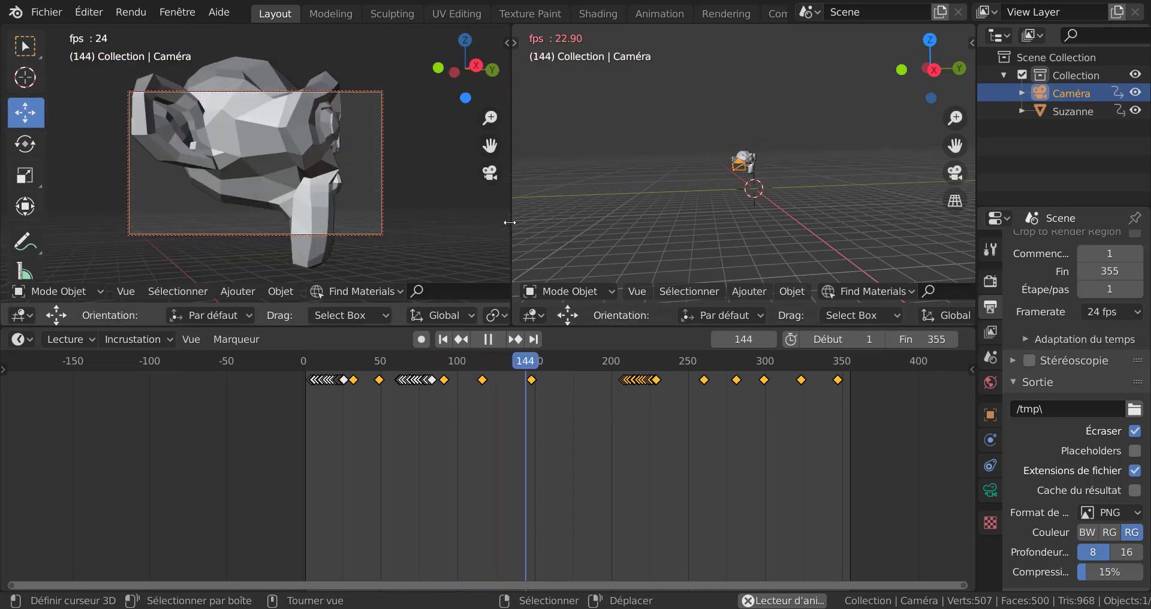
{"action": "left_click_drag", "start_coordinate": [511, 220], "coordinate": [730, 220]}
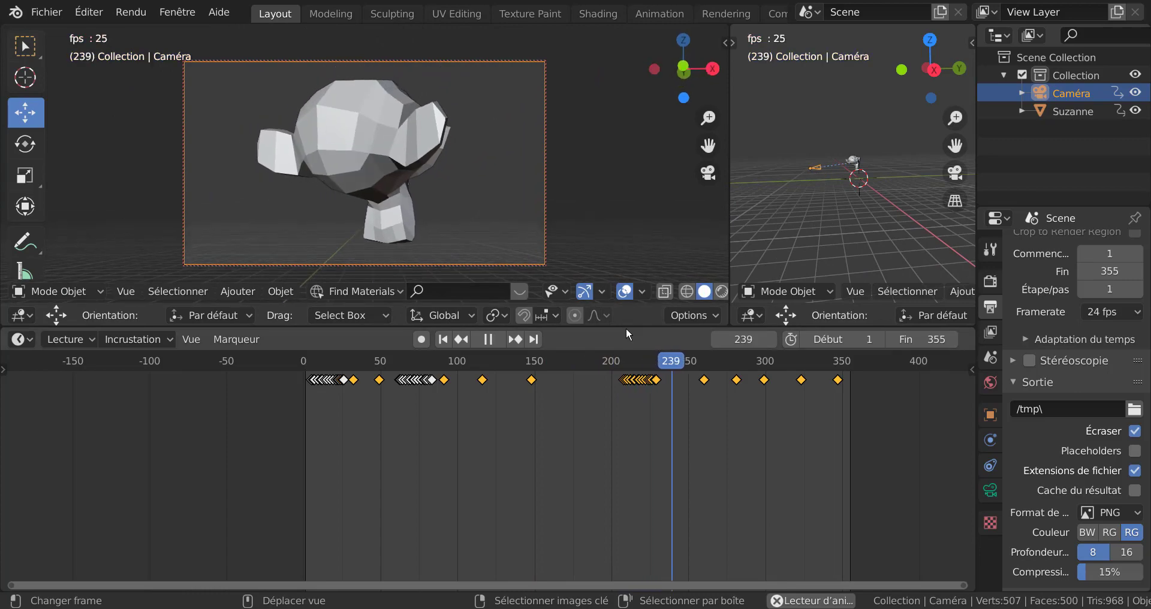
{"action": "left_click_drag", "start_coordinate": [626, 327], "coordinate": [605, 516]}
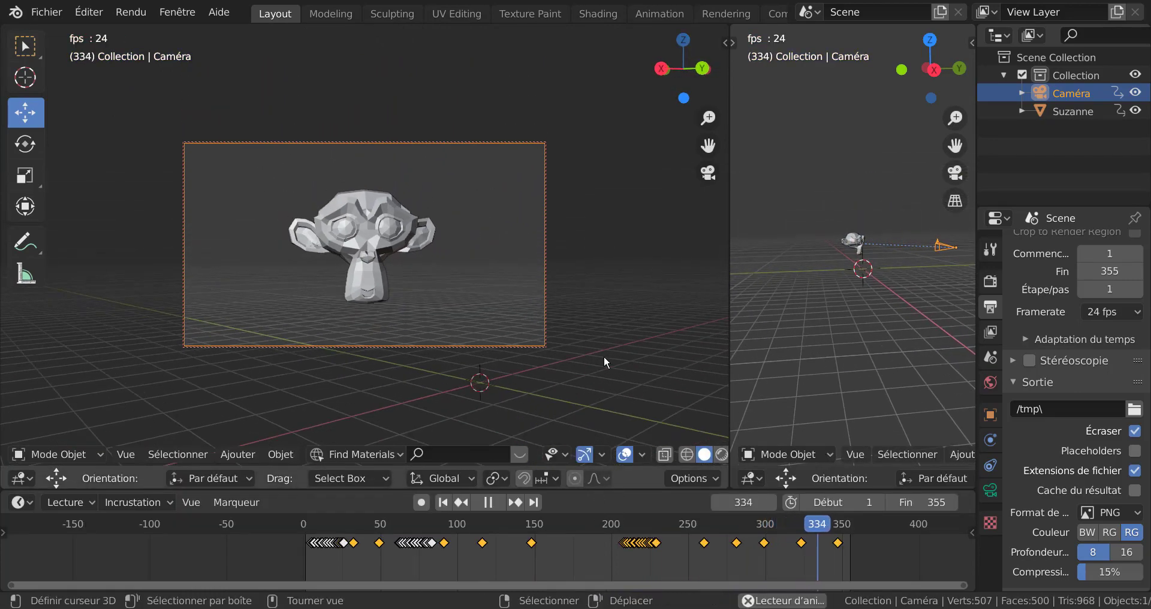